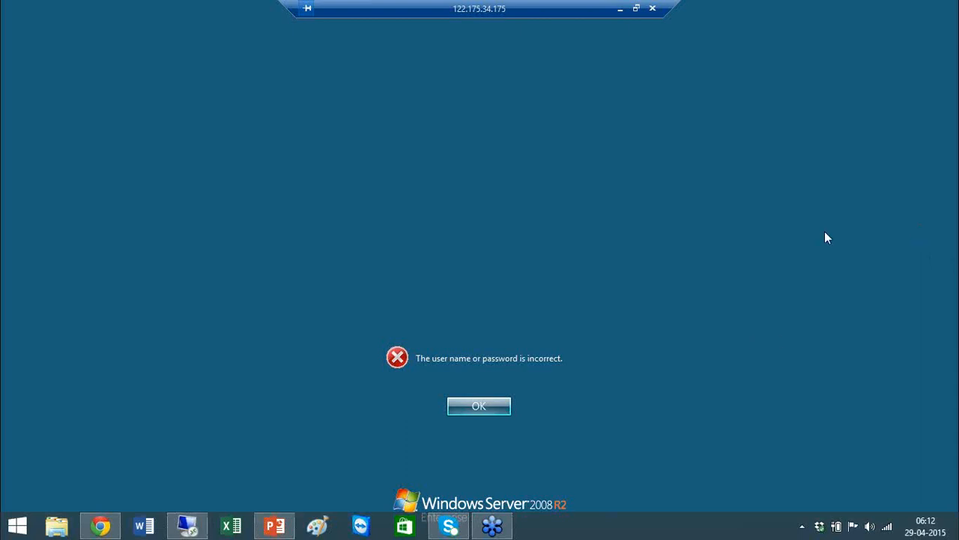
# Connect to 122.175.34.175:33320 with the account password, accepting the certificate warning.
pyautogui.click(478, 407)
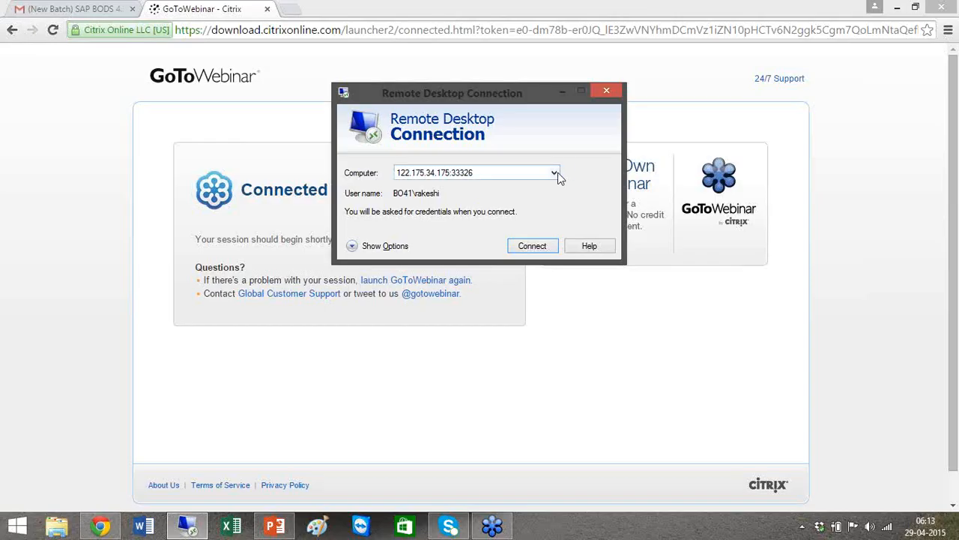
pyautogui.click(554, 172)
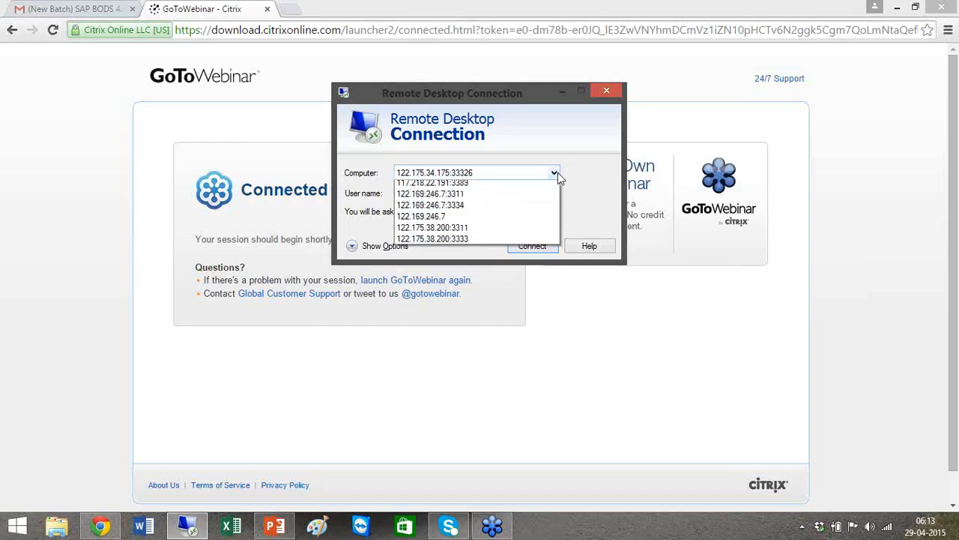
pyautogui.click(488, 199)
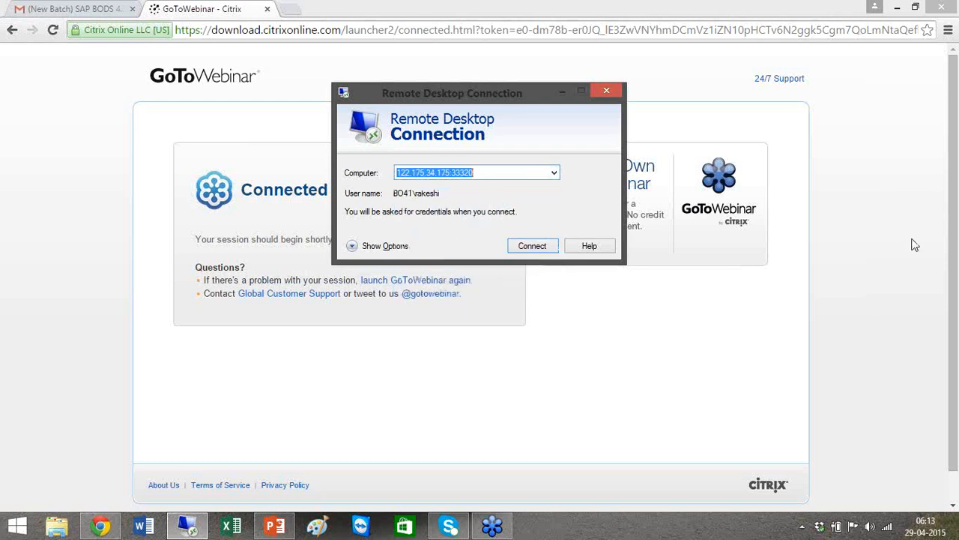
pyautogui.click(525, 244)
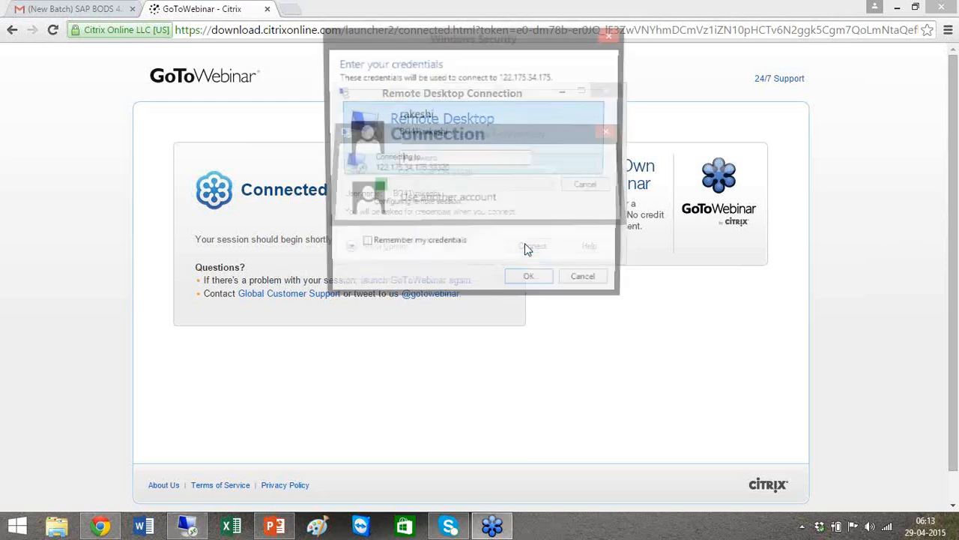
pyautogui.write('•••••••')
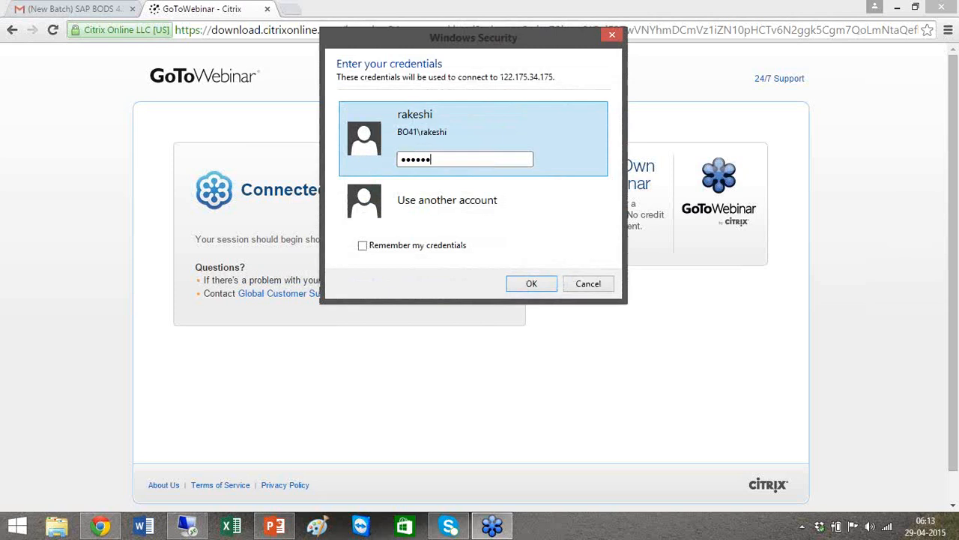
pyautogui.press('Return')
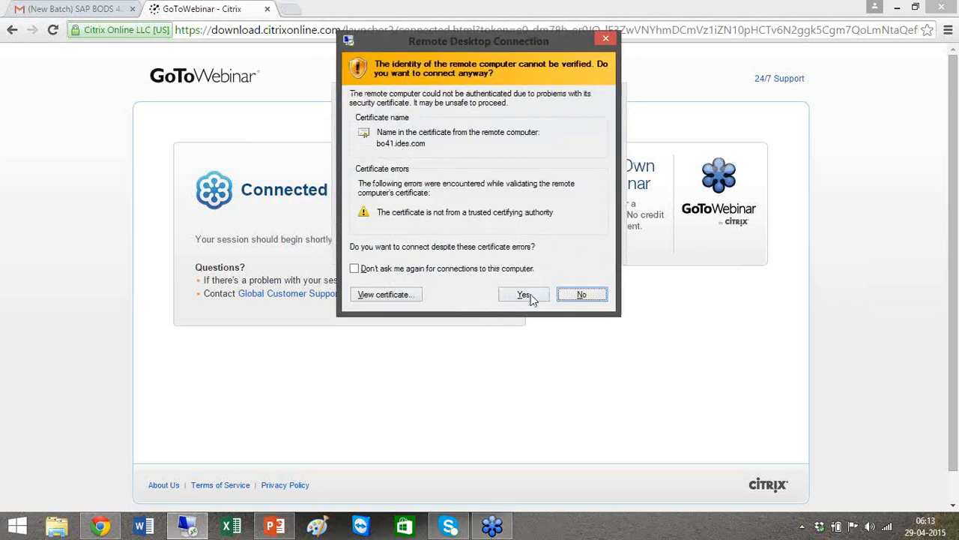
pyautogui.click(529, 296)
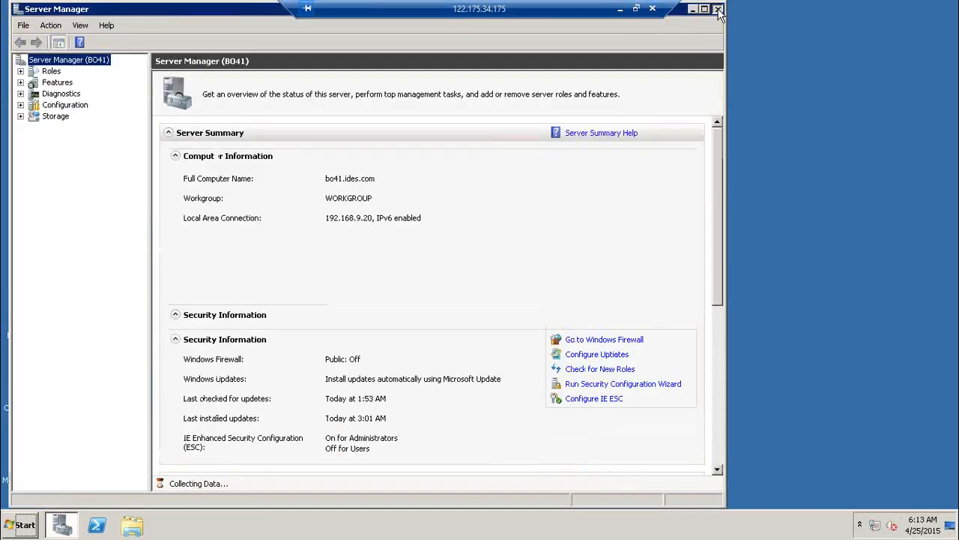
# Close the Server Manager window on the remote server.
pyautogui.click(717, 10)
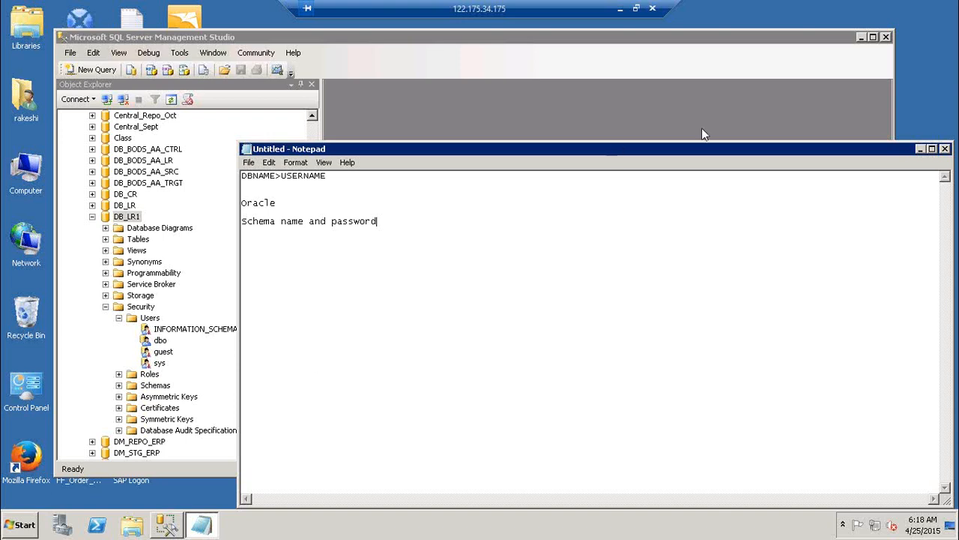
# Add the lines 'DB--> Schma --> Tables' and 'Schemaname.Db name' below the Oracle note.
pyautogui.click(411, 202)
pyautogui.press('Return')
pyautogui.write('DB--> Schma --> Tables')
pyautogui.press('Return')
pyautogui.press('Return')
pyautogui.write('Schema')
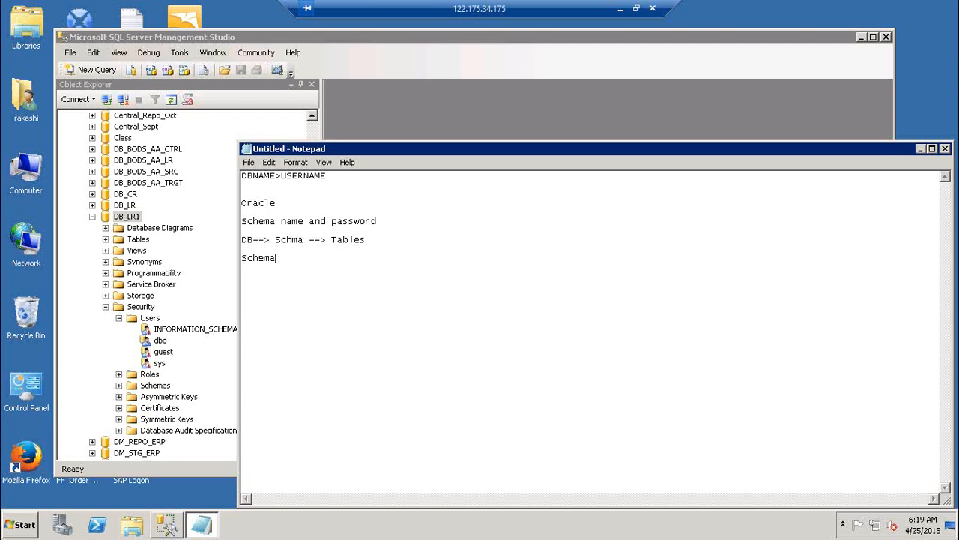
pyautogui.write('h')
pyautogui.write('ame. U')
pyautogui.write('se')
pyautogui.press('BackSpace')
pyautogui.press('BackSpace')
pyautogui.press('BackSpace')
pyautogui.press('BackSpace')
pyautogui.write('Db hame')
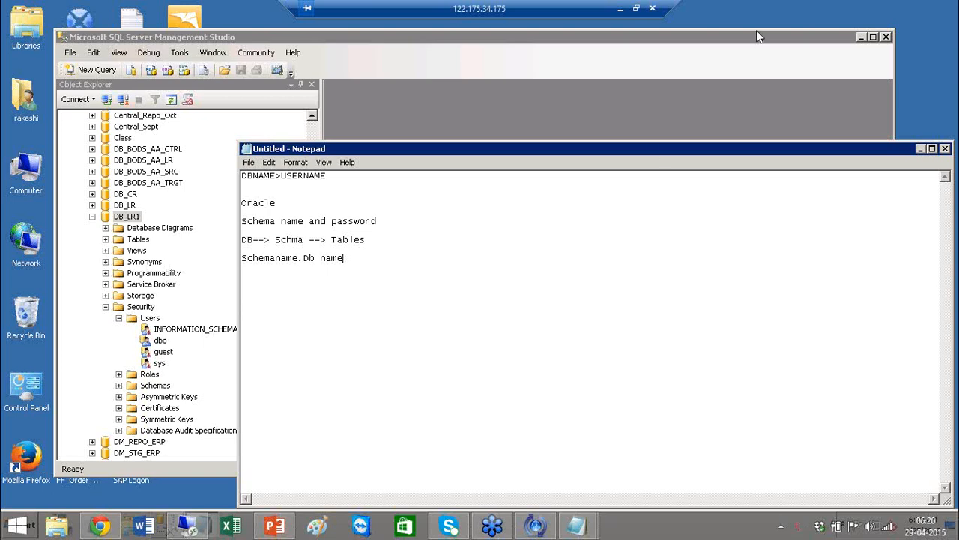
# Close the Notepad note without saving and minimize Management Studio.
pyautogui.click(862, 149)
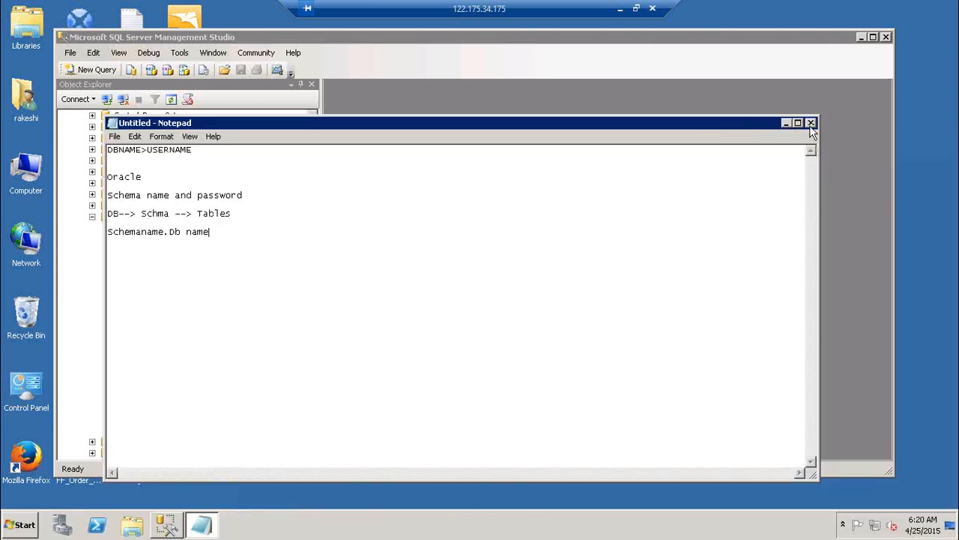
pyautogui.click(810, 125)
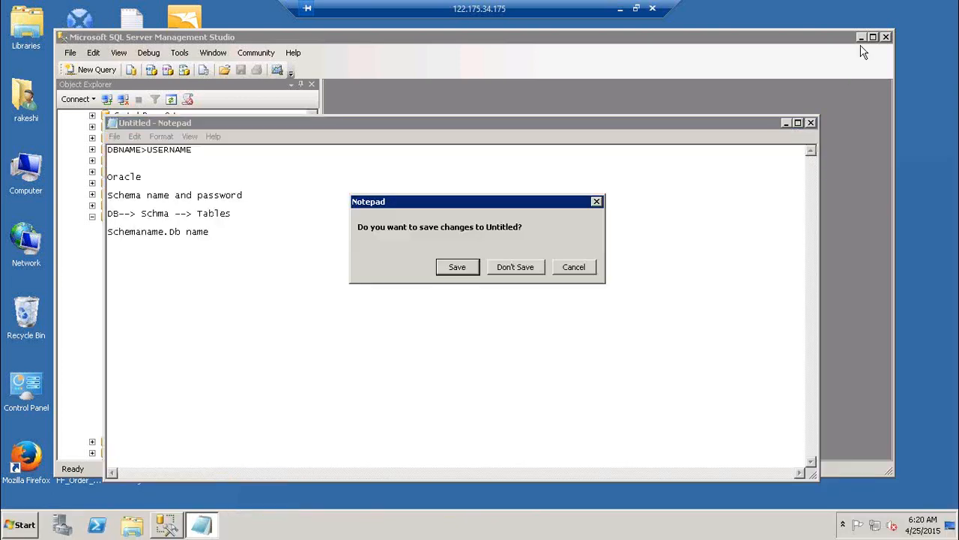
pyautogui.click(515, 267)
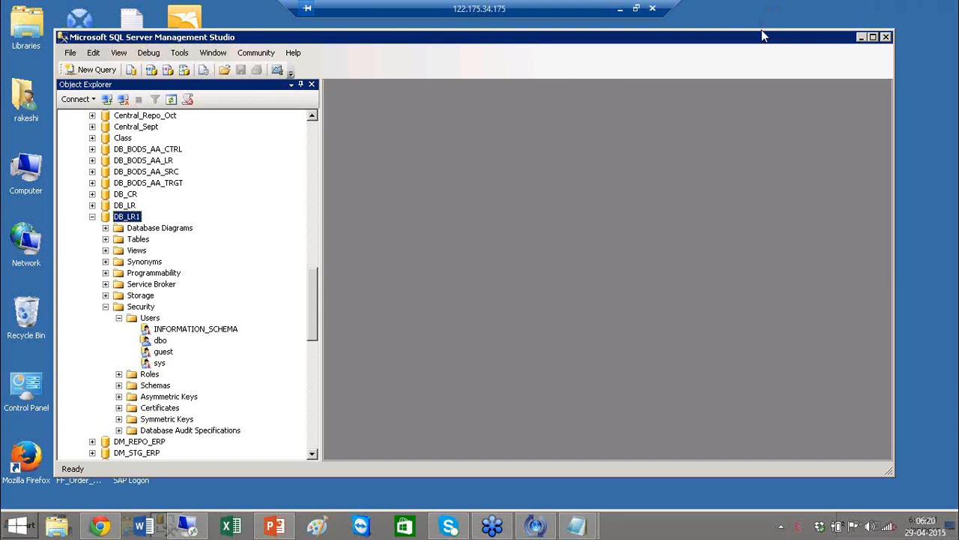
pyautogui.click(862, 37)
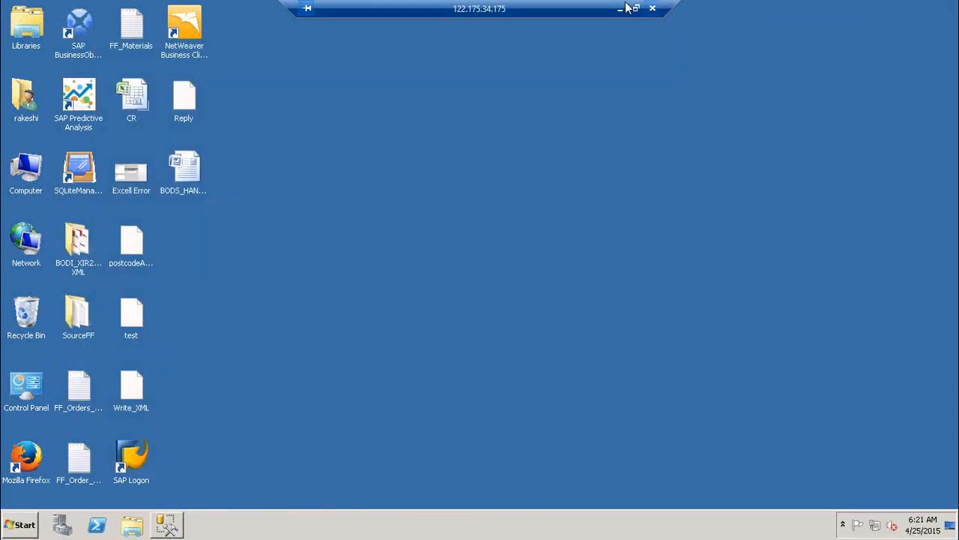
# Minimize the remote session, discard the local 'SQL Server' note, and open Excel maximized.
pyautogui.click(620, 8)
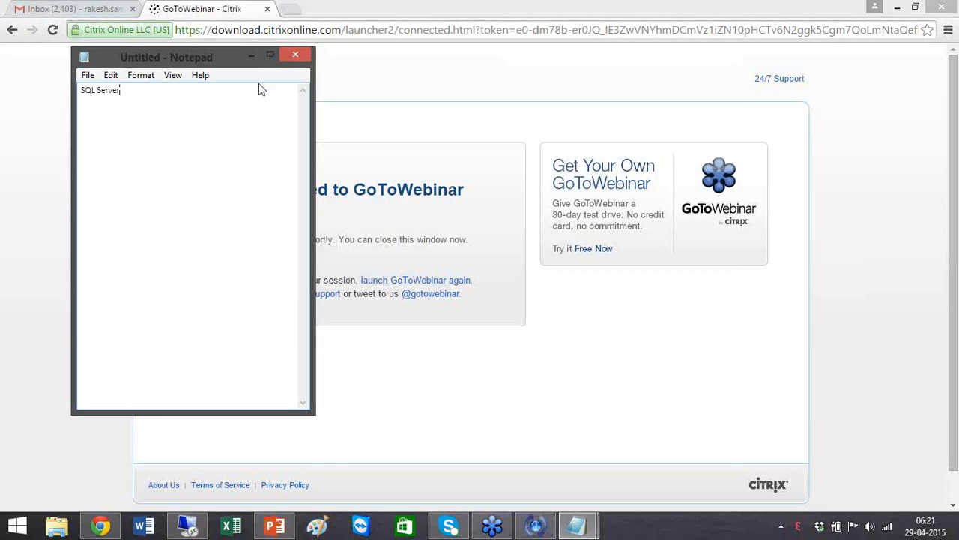
pyautogui.click(297, 58)
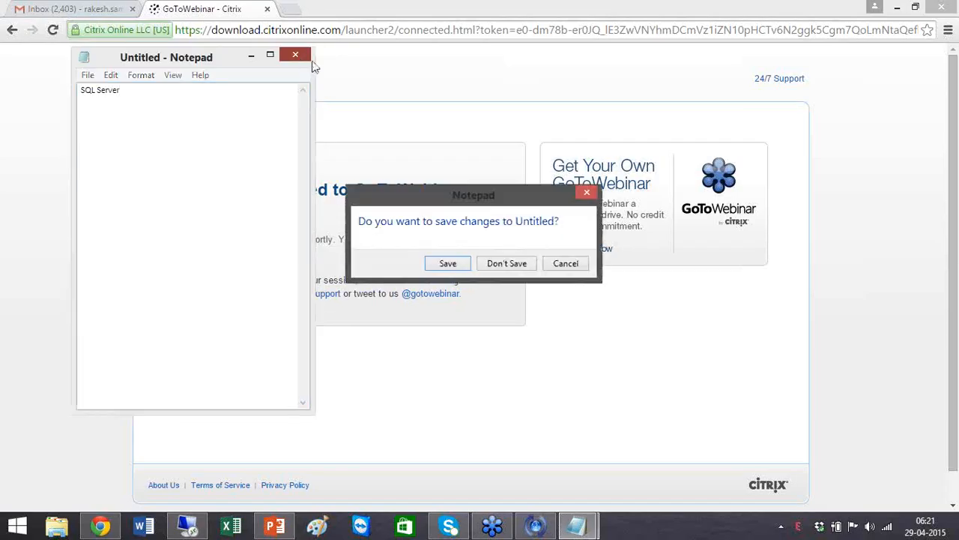
pyautogui.click(527, 265)
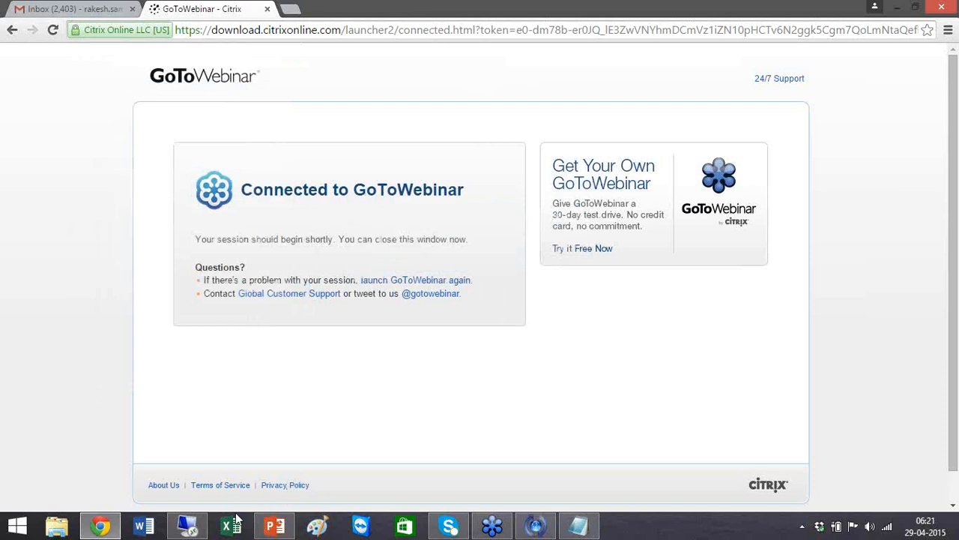
pyautogui.click(229, 529)
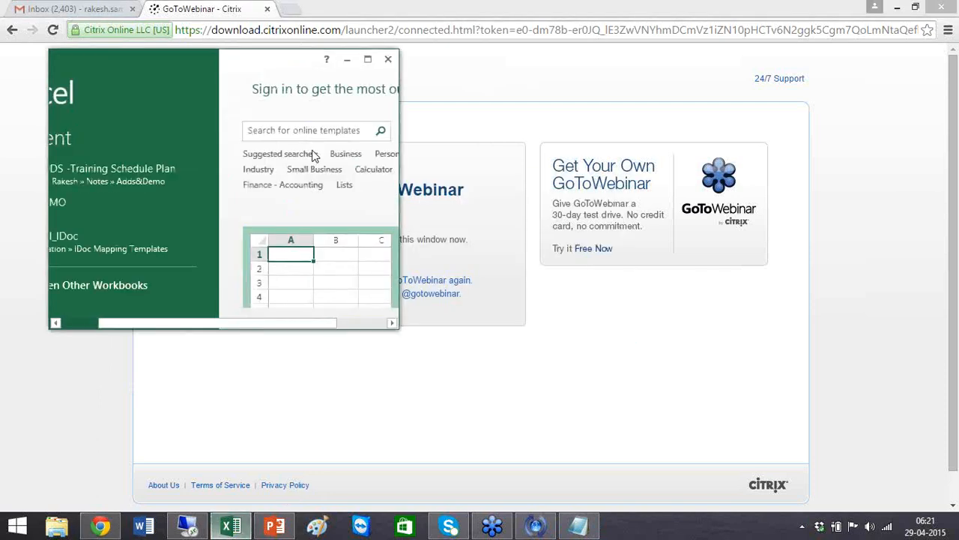
pyautogui.click(368, 60)
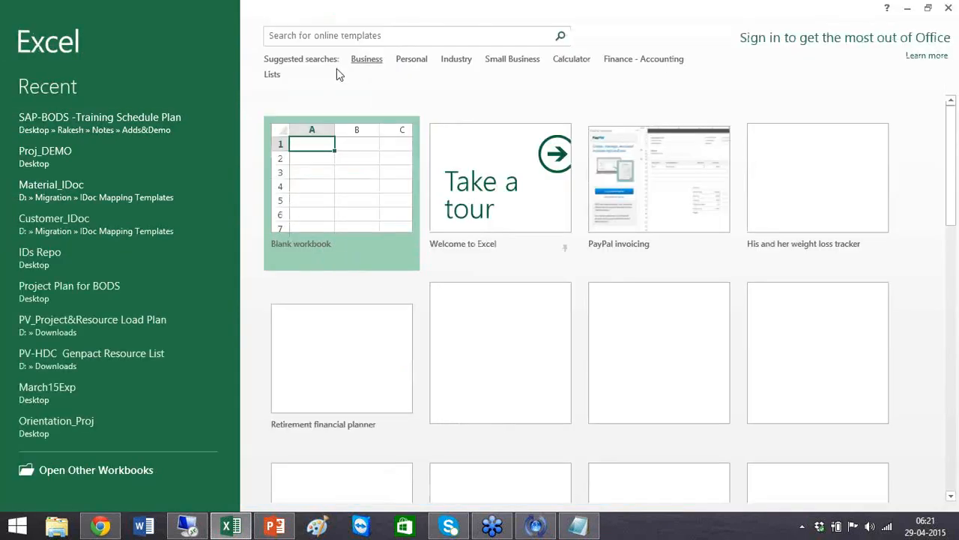
# Open the 'SAP-BODS -Training Schedule Plan' workbook, select the Day 1 topics, then return to the remote session.
pyautogui.click(132, 125)
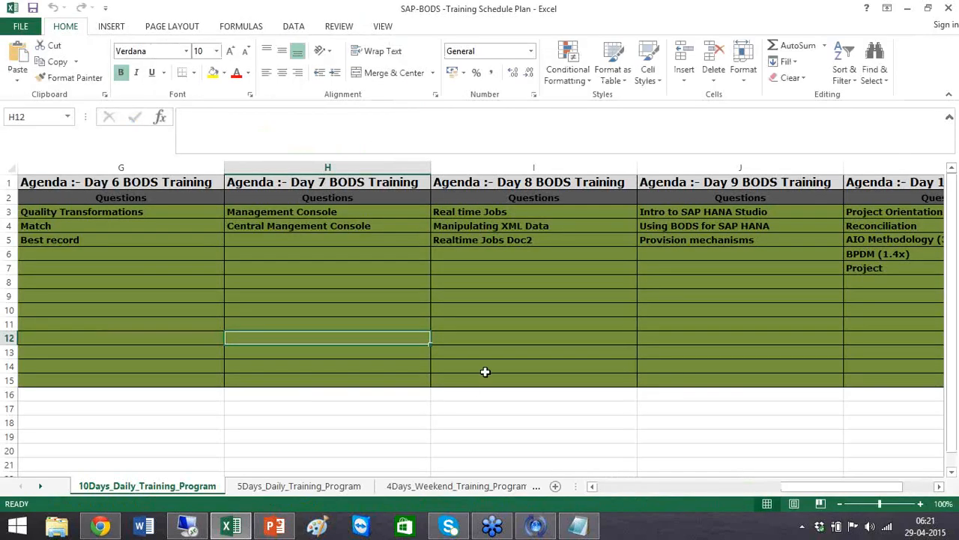
pyautogui.click(660, 490)
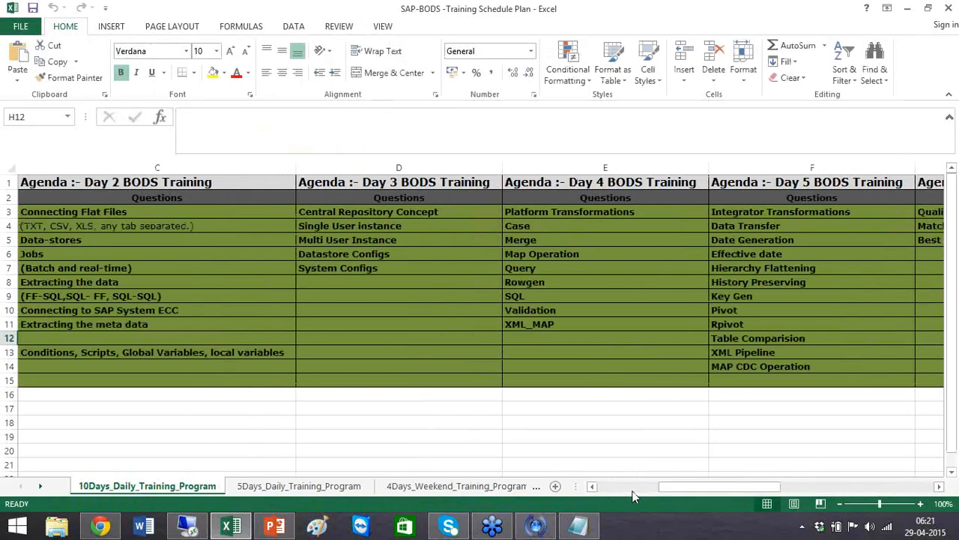
pyautogui.click(632, 488)
pyautogui.moveTo(172, 214); pyautogui.dragTo(198, 380)
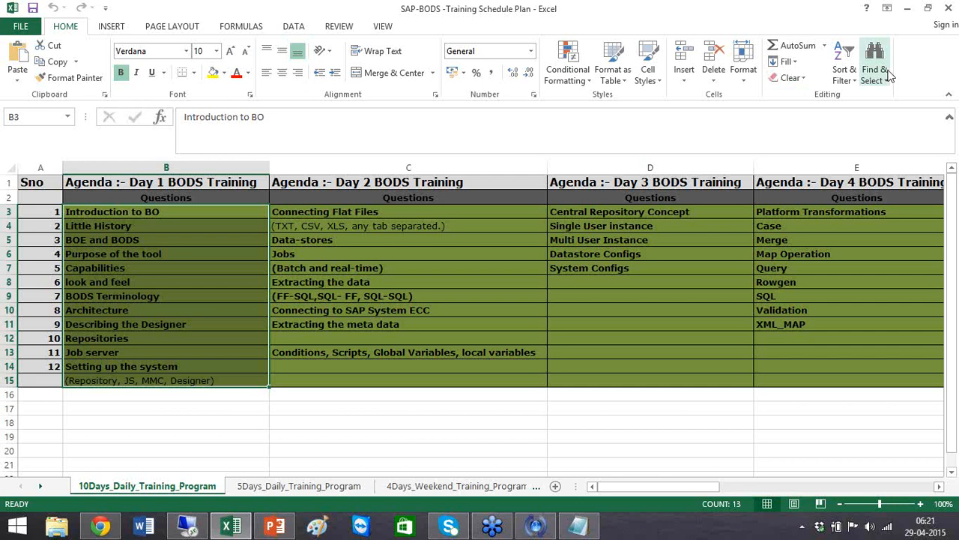
pyautogui.click(951, 36)
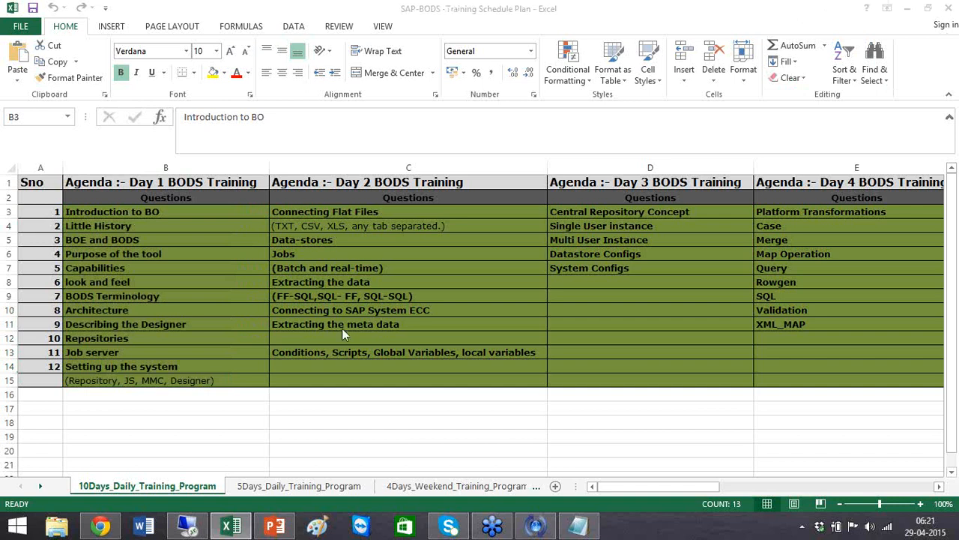
pyautogui.click(145, 212)
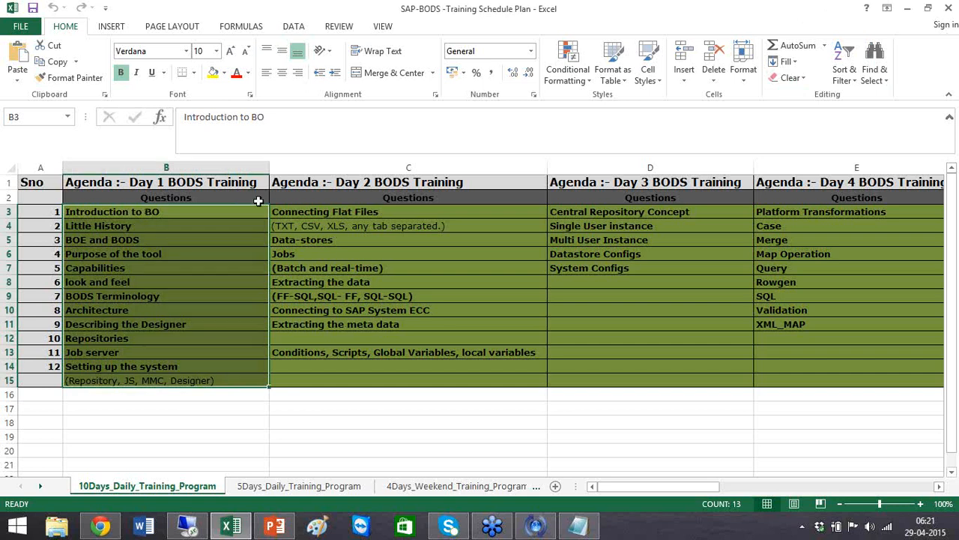
pyautogui.click(189, 529)
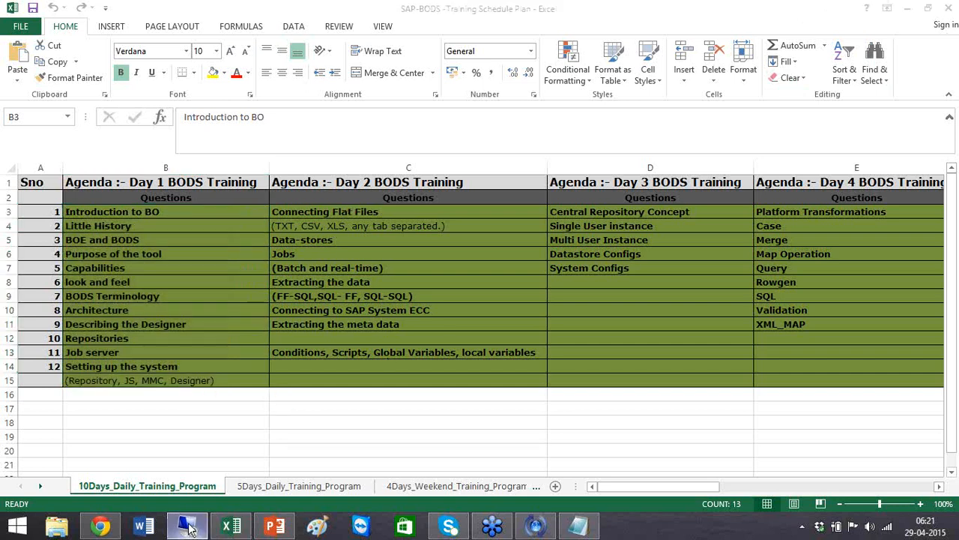
# Launch Data Services Designer from Start > All Programs > SAP Data Services 4.2.
pyautogui.click(22, 524)
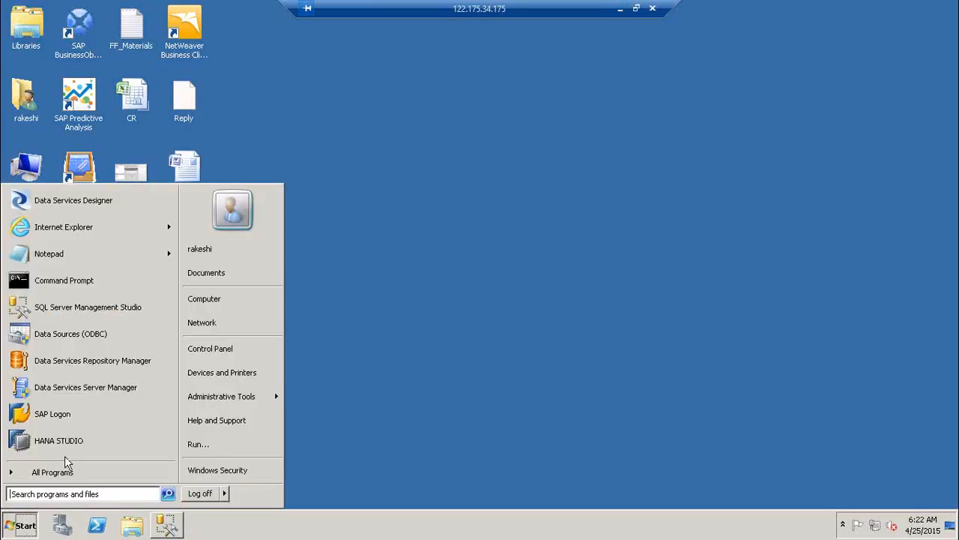
pyautogui.click(66, 469)
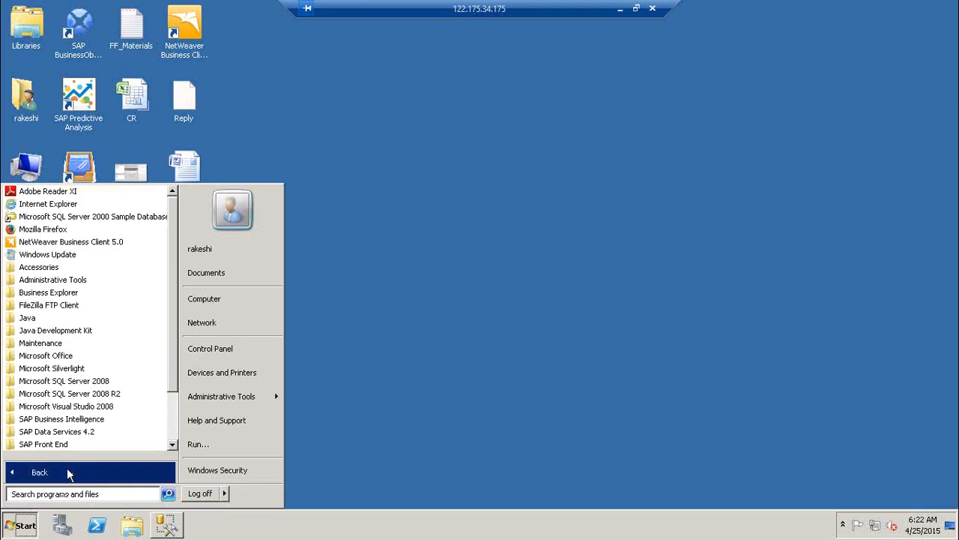
pyautogui.click(94, 433)
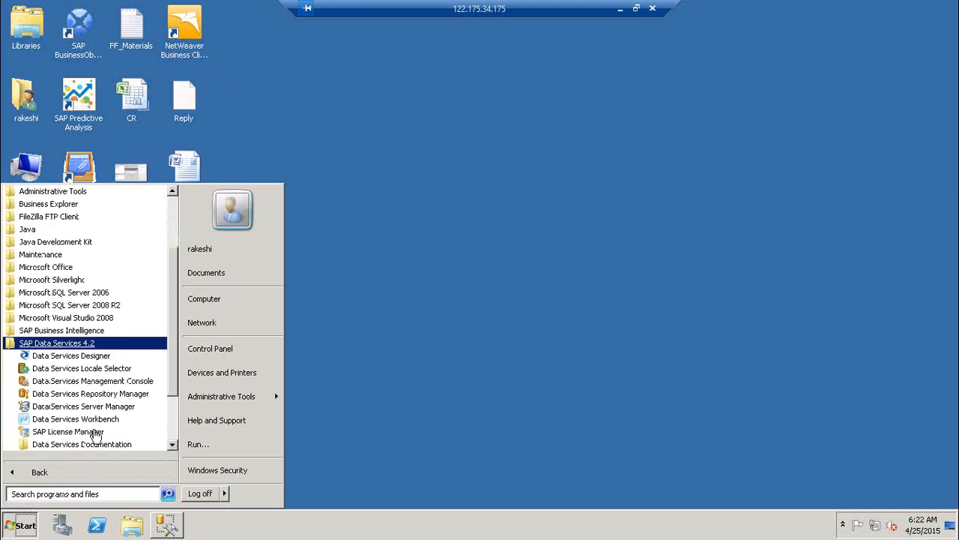
pyautogui.click(110, 362)
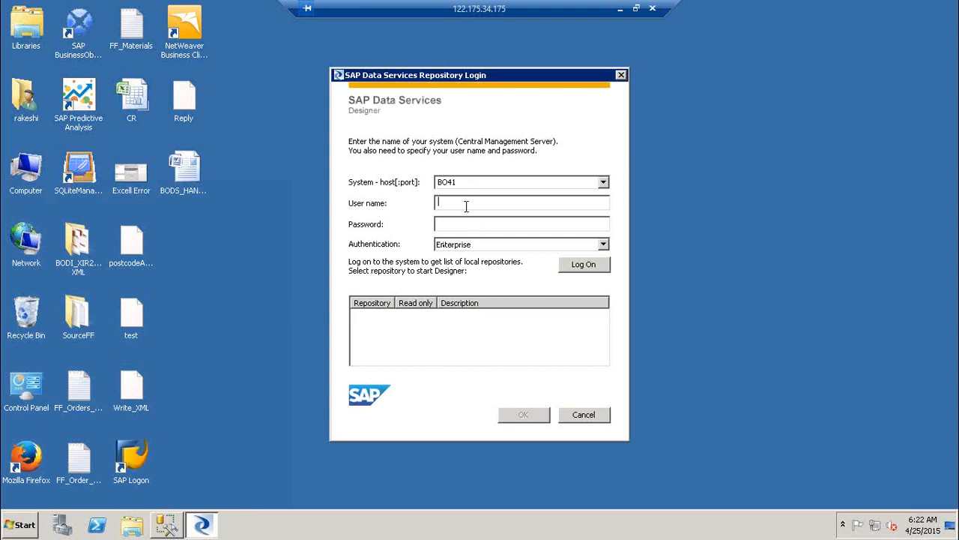
# Try logging on as Administrator with the password, dismissing two logon failure messages.
pyautogui.write('Adm')
pyautogui.write('inistrator')
pyautogui.press('Tab')
pyautogui.write('•••••••••')
pyautogui.press('Return')
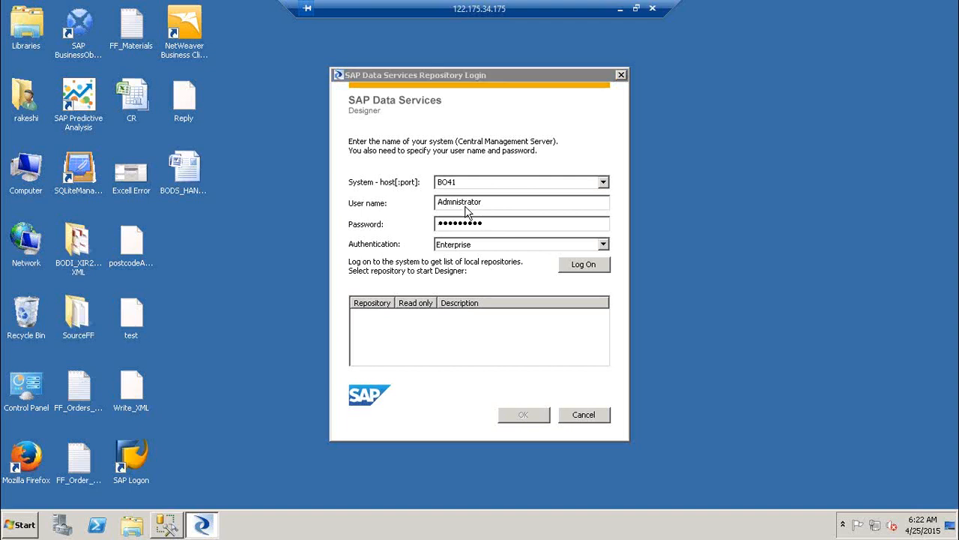
pyautogui.click(577, 295)
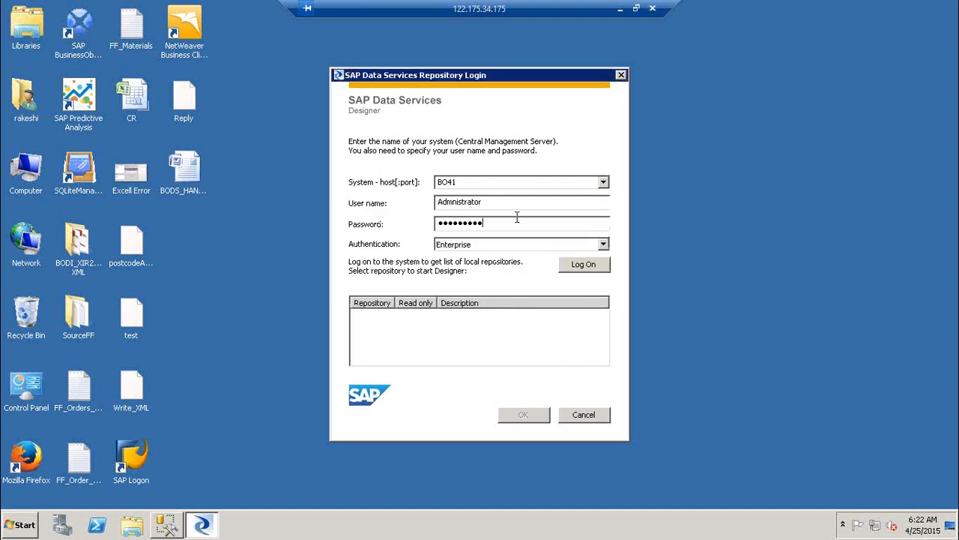
pyautogui.moveTo(516, 224); pyautogui.dragTo(272, 217)
pyautogui.write('•••••••••')
pyautogui.press('Return')
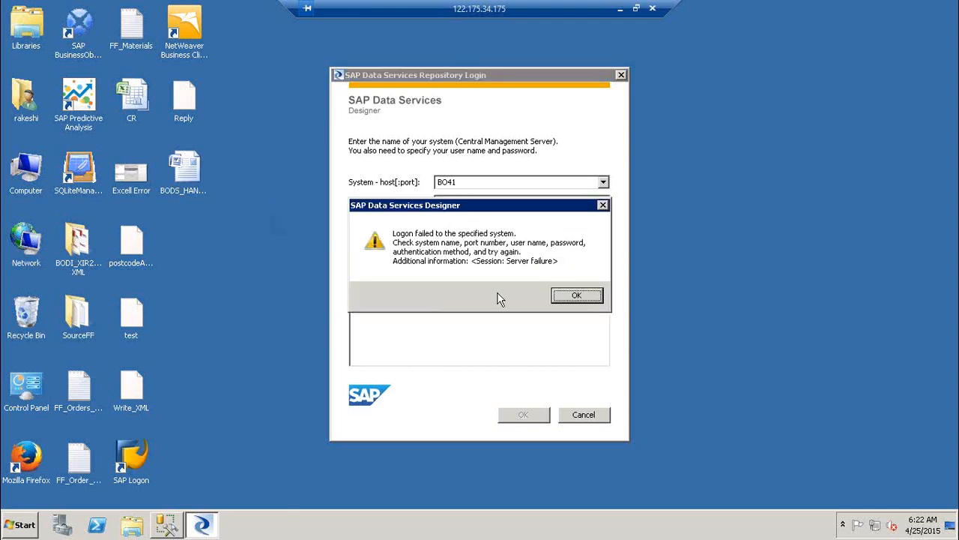
pyautogui.click(557, 294)
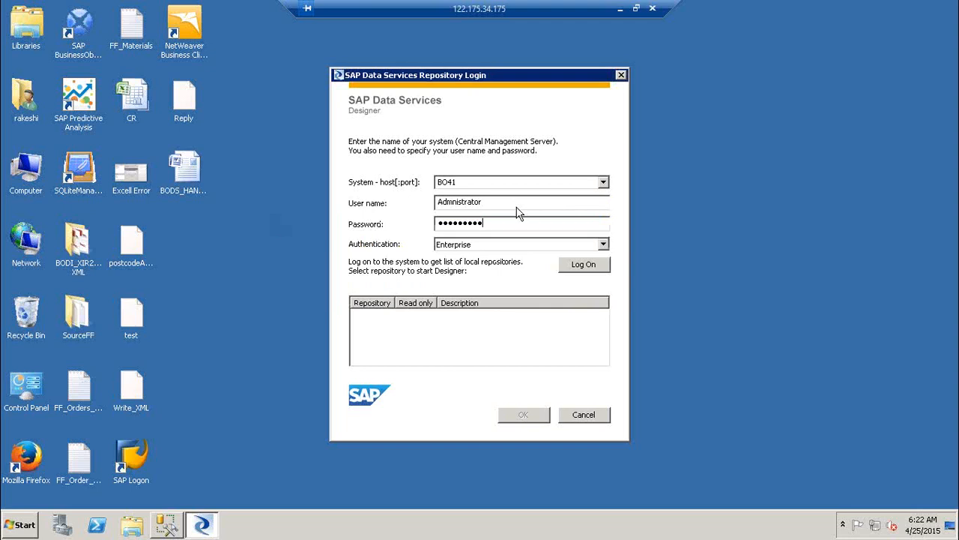
# Retype user name Administrator and the password, then log on to list the BO41 repositories.
pyautogui.moveTo(517, 204); pyautogui.dragTo(275, 192)
pyautogui.write('Adm')
pyautogui.write('inistrator')
pyautogui.press('Tab')
pyautogui.write('*********')
pyautogui.click(604, 271)
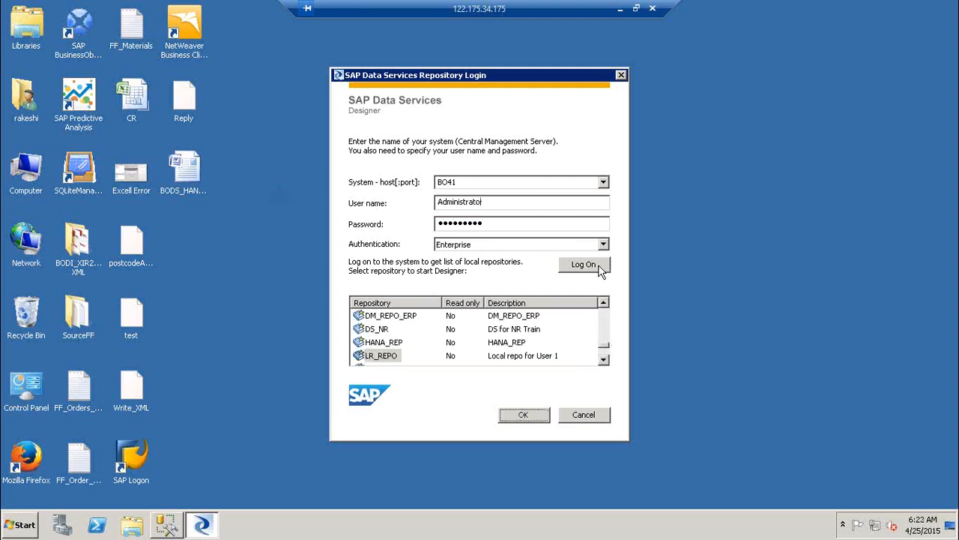
# Choose the LR1 repository and enter its password to open Designer.
pyautogui.click(377, 356)
pyautogui.click(603, 360)
pyautogui.click(604, 360)
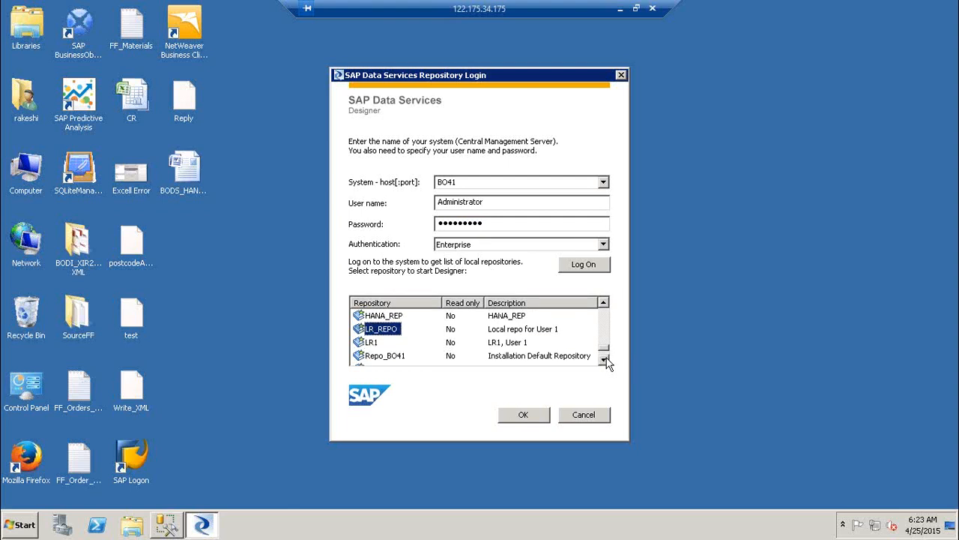
pyautogui.click(375, 344)
pyautogui.click(522, 418)
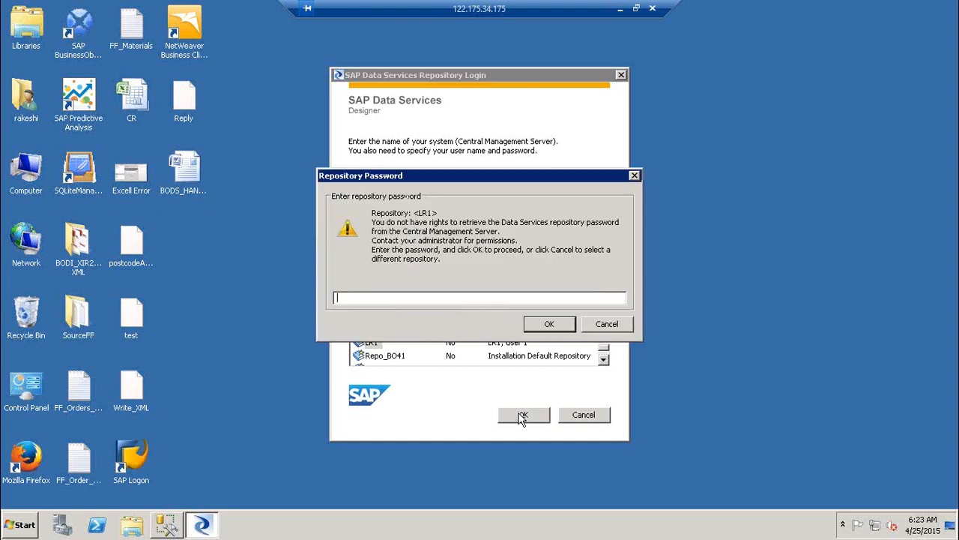
pyautogui.write('*****')
pyautogui.press('Return')
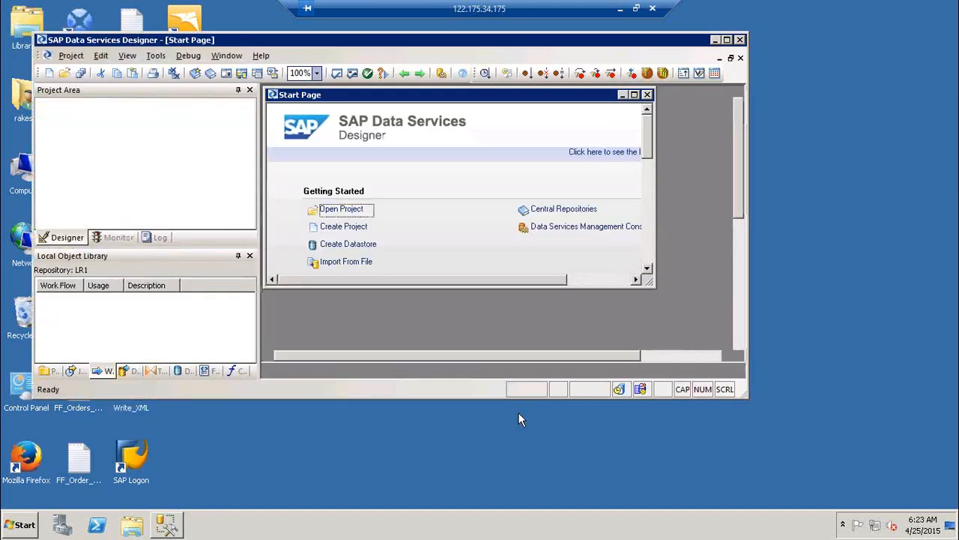
# Maximize Designer, show the Local Object Library's Projects tab, and widen the left-hand panels.
pyautogui.click(727, 40)
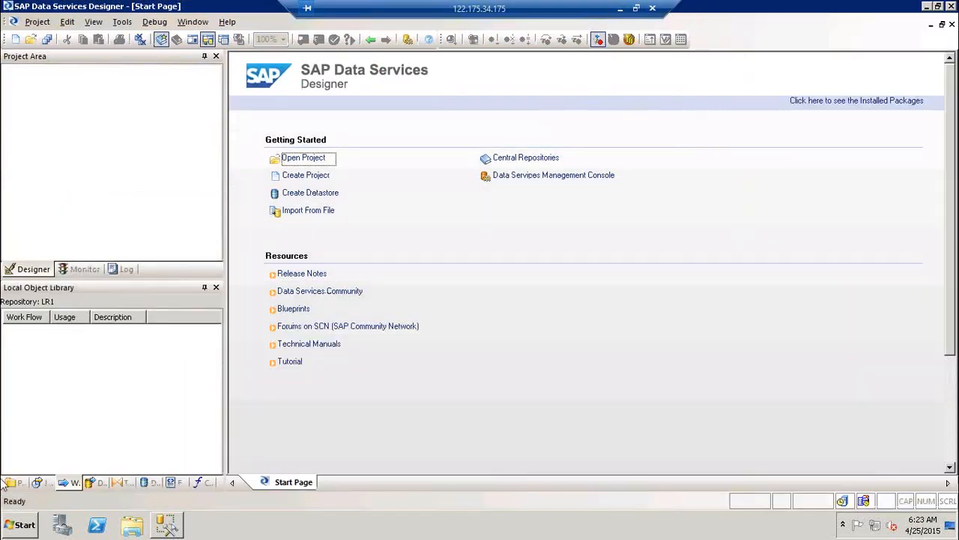
pyautogui.click(12, 483)
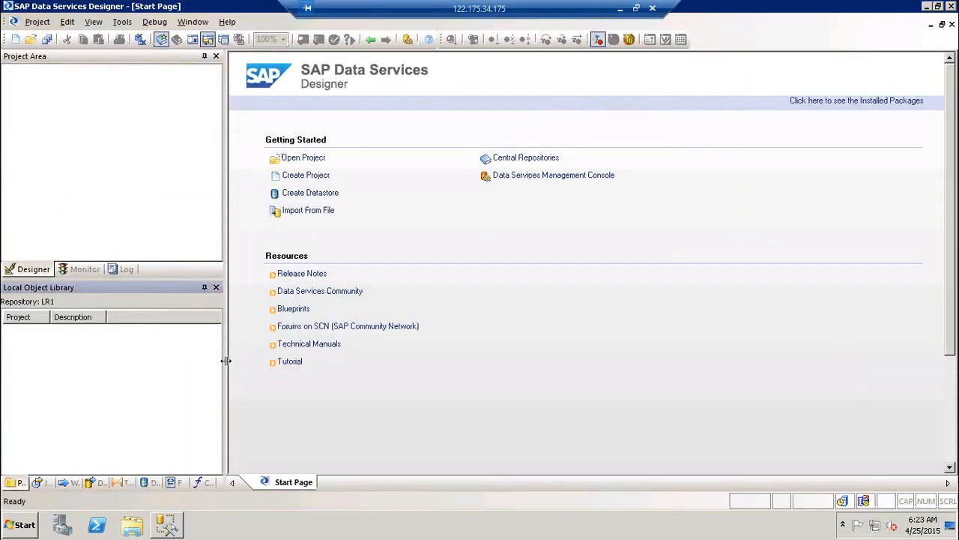
pyautogui.moveTo(226, 361); pyautogui.dragTo(279, 363)
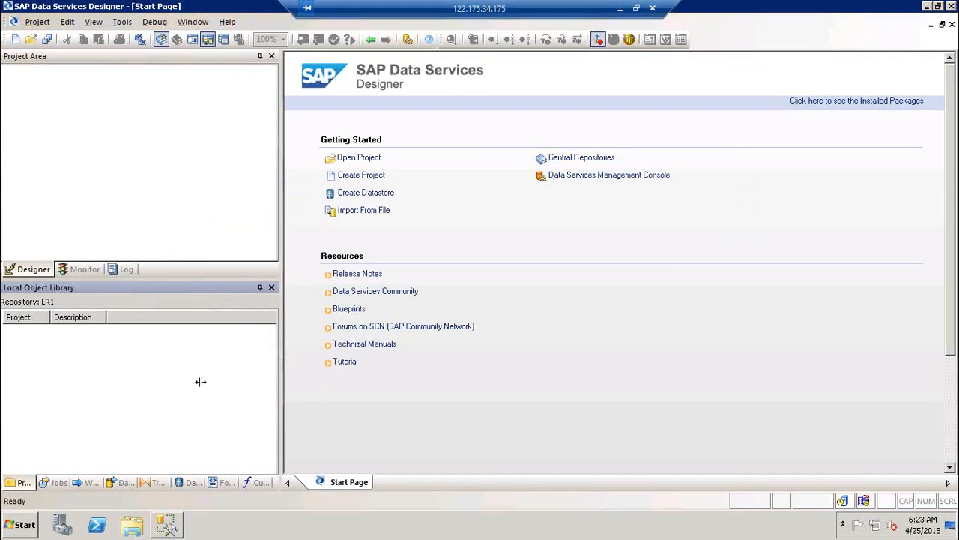
pyautogui.moveTo(166, 279); pyautogui.dragTo(168, 271)
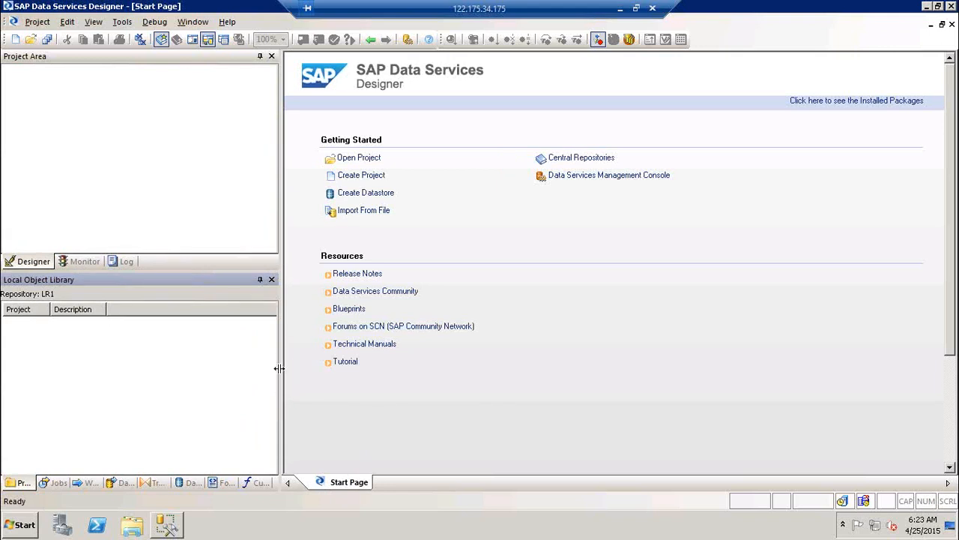
pyautogui.moveTo(278, 368); pyautogui.dragTo(333, 368)
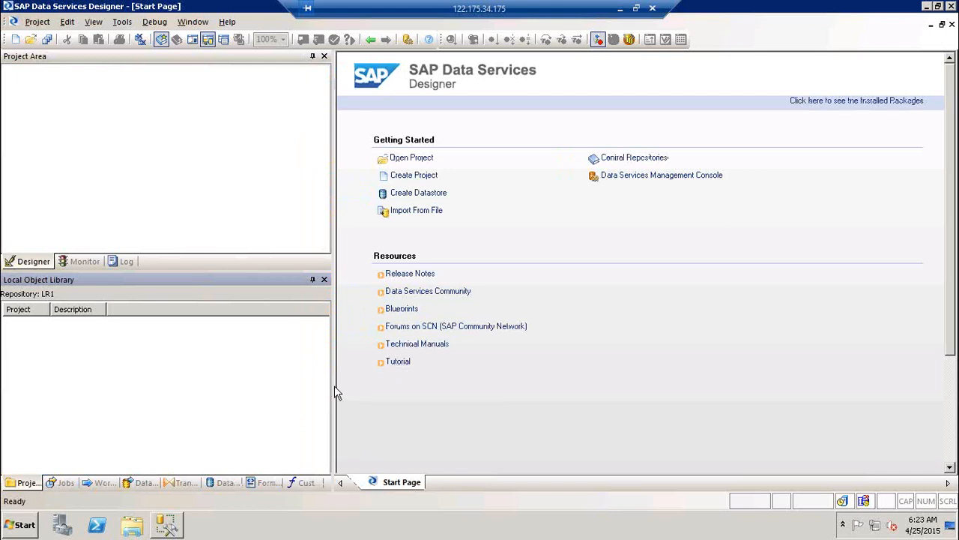
pyautogui.moveTo(334, 387); pyautogui.dragTo(409, 387)
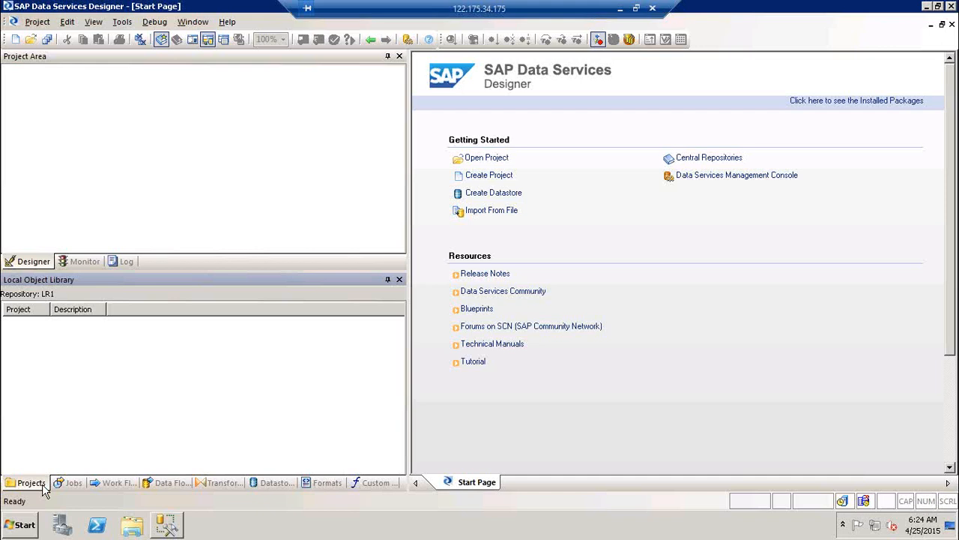
pyautogui.click(491, 178)
# Cancel new-project creation, then confirm no project 'xyz' exists by declining to create it.
pyautogui.click(589, 321)
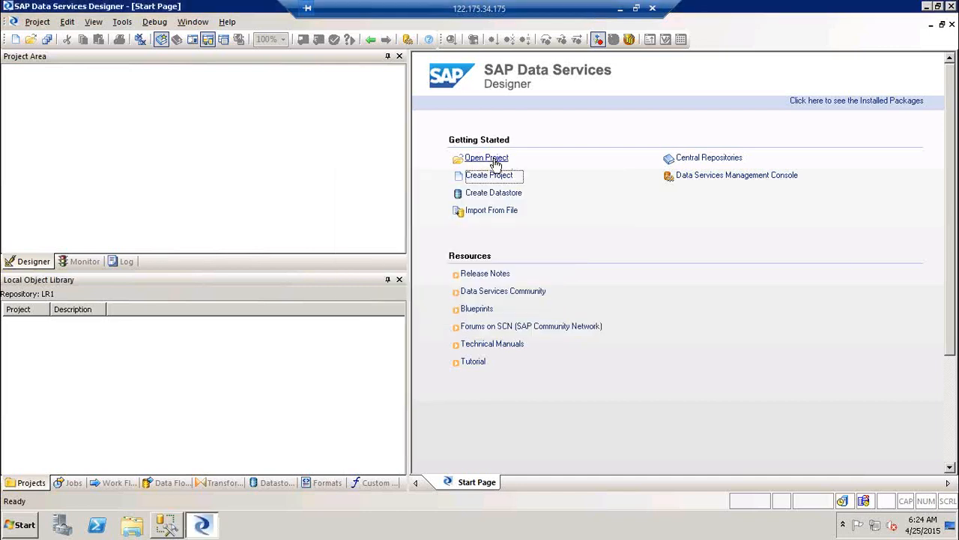
pyautogui.click(495, 163)
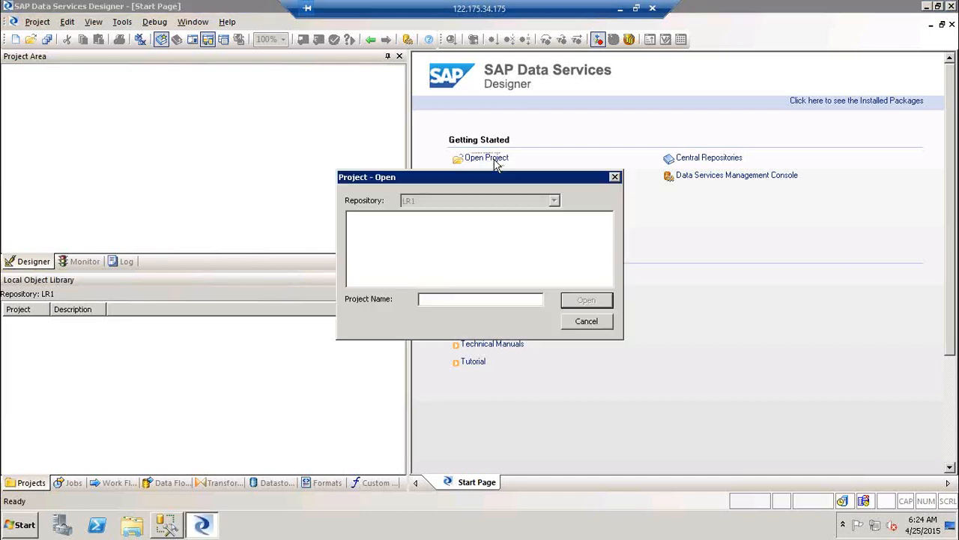
pyautogui.write('xyz')
pyautogui.click(609, 300)
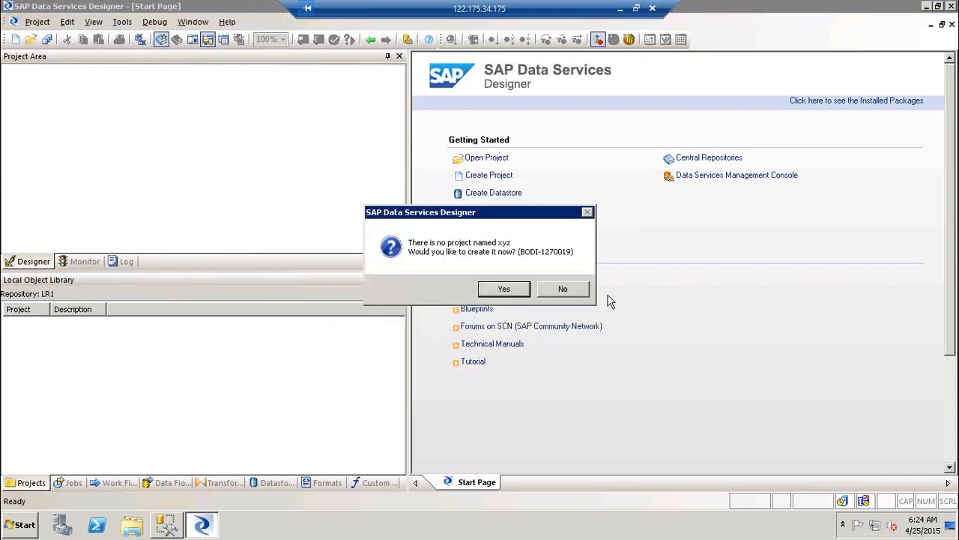
pyautogui.click(571, 292)
pyautogui.click(33, 24)
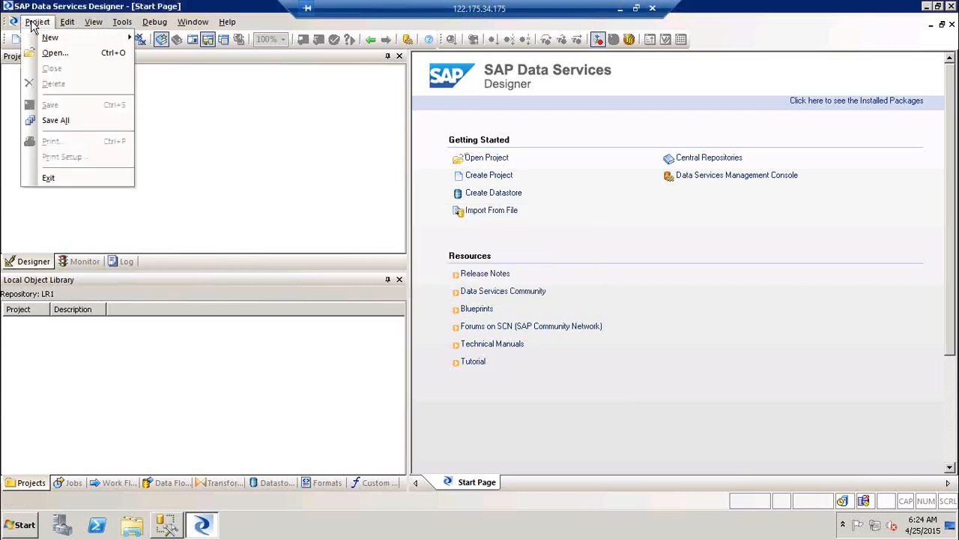
pyautogui.click(193, 23)
pyautogui.moveTo(36, 22)
pyautogui.moveTo(47, 41)
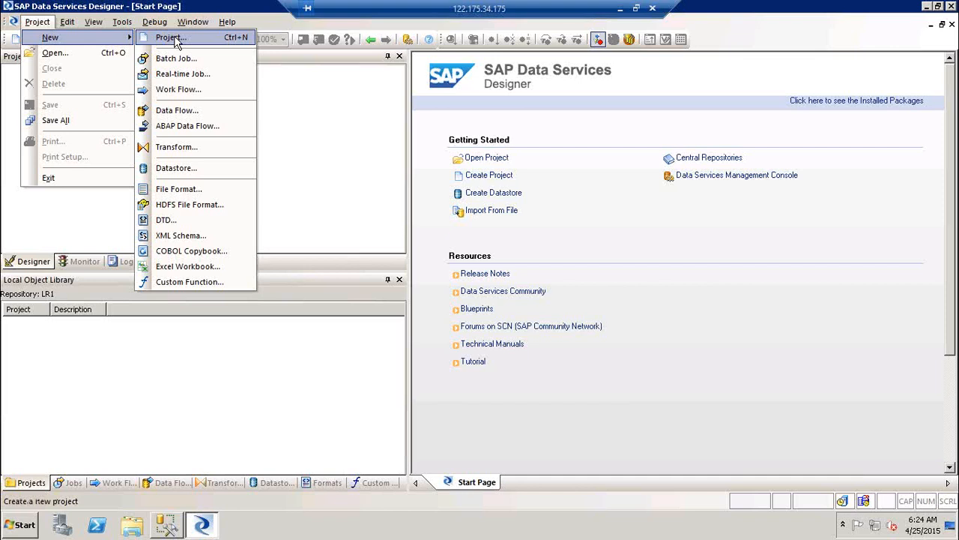
pyautogui.click(327, 107)
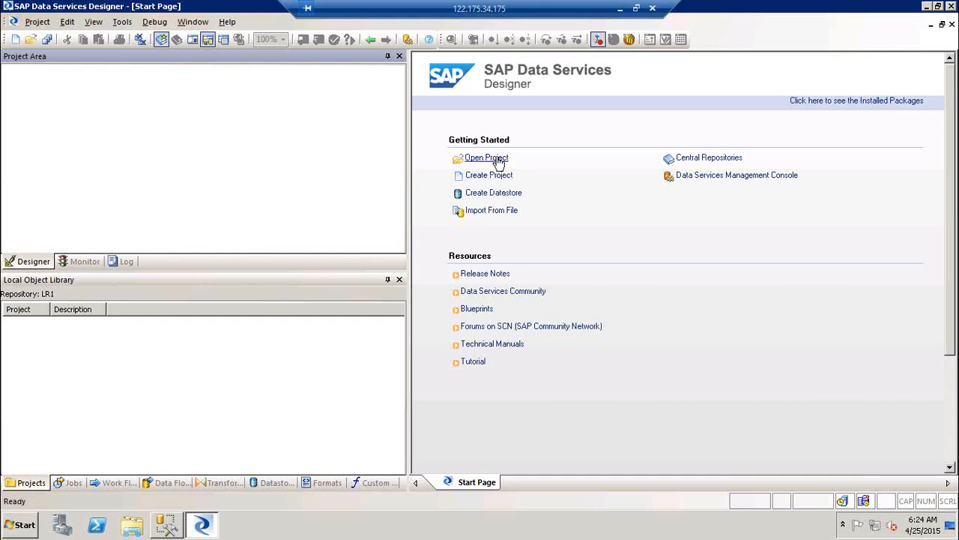
# Open the Project - New dialog and try draft names like Proj_BODS_Training and Proj_ABC_DataMigration.
pyautogui.click(15, 41)
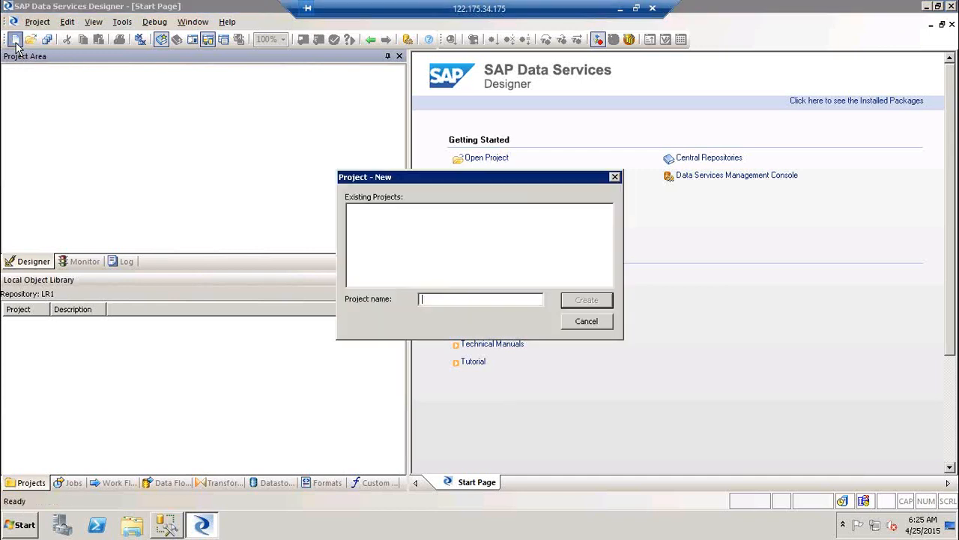
pyautogui.write('Proj_BODS_Training')
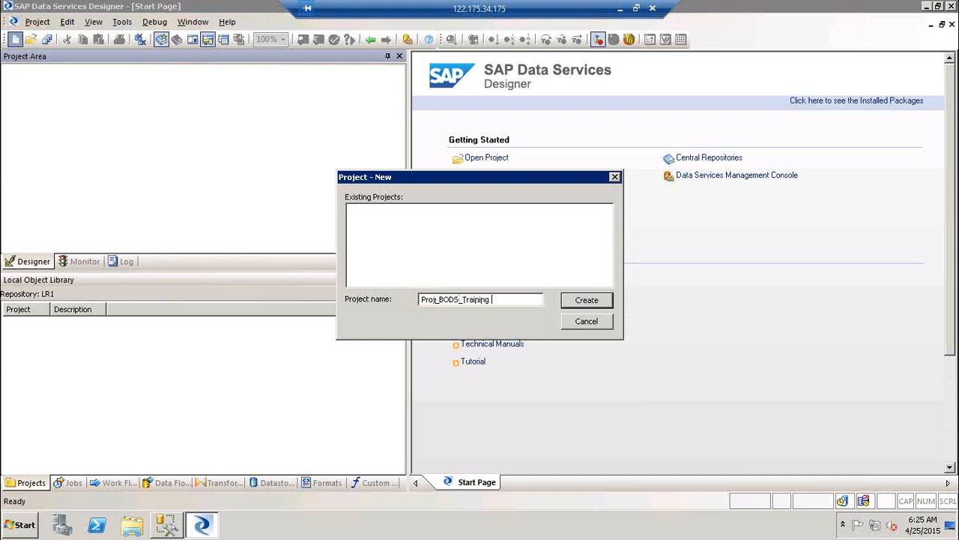
pyautogui.press('BackSpace')
pyautogui.press('BackSpace')
pyautogui.press('BackSpace')
pyautogui.press('BackSpace')
pyautogui.press('BackSpace')
pyautogui.press('BackSpace')
pyautogui.press('BackSpace')
pyautogui.press('BackSpace')
pyautogui.press('BackSpace')
pyautogui.press('BackSpace')
pyautogui.press('BackSpace')
pyautogui.press('BackSpace')
pyautogui.press('BackSpace')
pyautogui.press('BackSpace')
pyautogui.write('ABC_DataMigration')
pyautogui.write('\\\\\\\\\\\\\\\\\\\\\\\\\\\\')
pyautogui.press('BackSpace')
pyautogui.press('BackSpace')
pyautogui.press('BackSpace')
pyautogui.press('BackSpace')
pyautogui.press('BackSpace')
pyautogui.press('BackSpace')
pyautogui.press('BackSpace')
pyautogui.press('BackSpace')
pyautogui.press('BackSpace')
pyautogui.press('BackSpace')
pyautogui.press('BackSpace')
pyautogui.press('BackSpace')
pyautogui.press('BackSpace')
pyautogui.press('BackSpace')
pyautogui.press('BackSpace')
pyautogui.press('BackSpace')
pyautogui.press('BackSpace')
pyautogui.press('BackSpace')
pyautogui.press('BackSpace')
pyautogui.press('BackSpace')
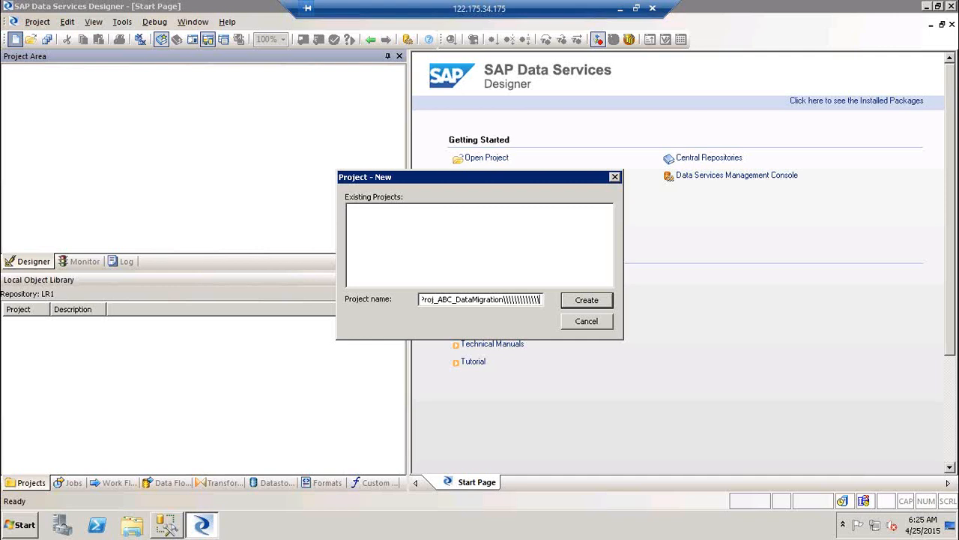
pyautogui.press('BackSpace')
pyautogui.press('BackSpace')
pyautogui.press('BackSpace')
pyautogui.press('BackSpace')
pyautogui.press('BackSpace')
pyautogui.press('BackSpace')
pyautogui.press('BackSpace')
pyautogui.press('BackSpace')
pyautogui.press('BackSpace')
pyautogui.press('BackSpace')
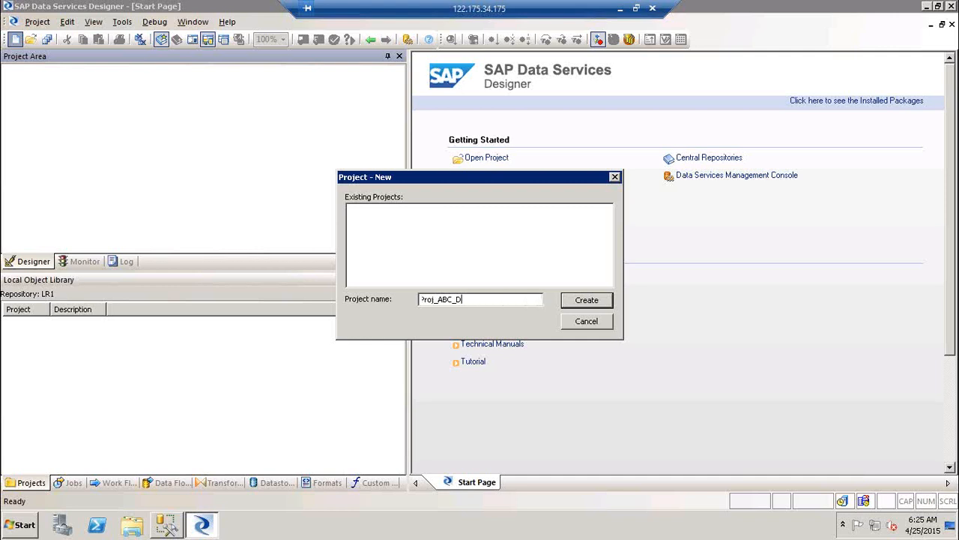
# Settle on the project name Proj_BODS_Training after trial edits and create the project.
pyautogui.write('AIC')
pyautogui.press('BackSpace')
pyautogui.press('BackSpace')
pyautogui.press('BackSpace')
pyautogui.write('BPDM_')
pyautogui.write('ABC_')
pyautogui.write('MAK_DataMigration')
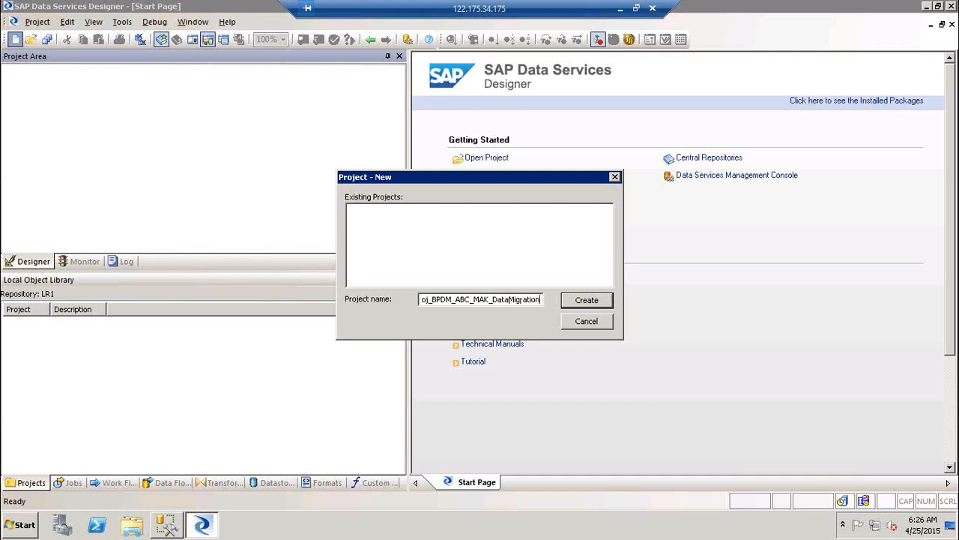
pyautogui.press('BackSpace')
pyautogui.press('BackSpace')
pyautogui.press('BackSpace')
pyautogui.press('BackSpace')
pyautogui.press('BackSpace')
pyautogui.press('BackSpace')
pyautogui.press('BackSpace')
pyautogui.press('BackSpace')
pyautogui.press('BackSpace')
pyautogui.press('BackSpace')
pyautogui.press('BackSpace')
pyautogui.press('BackSpace')
pyautogui.press('BackSpace')
pyautogui.press('BackSpace')
pyautogui.press('BackSpace')
pyautogui.press('BackSpace')
pyautogui.press('BackSpace')
pyautogui.press('BackSpace')
pyautogui.press('BackSpace')
pyautogui.press('BackSpace')
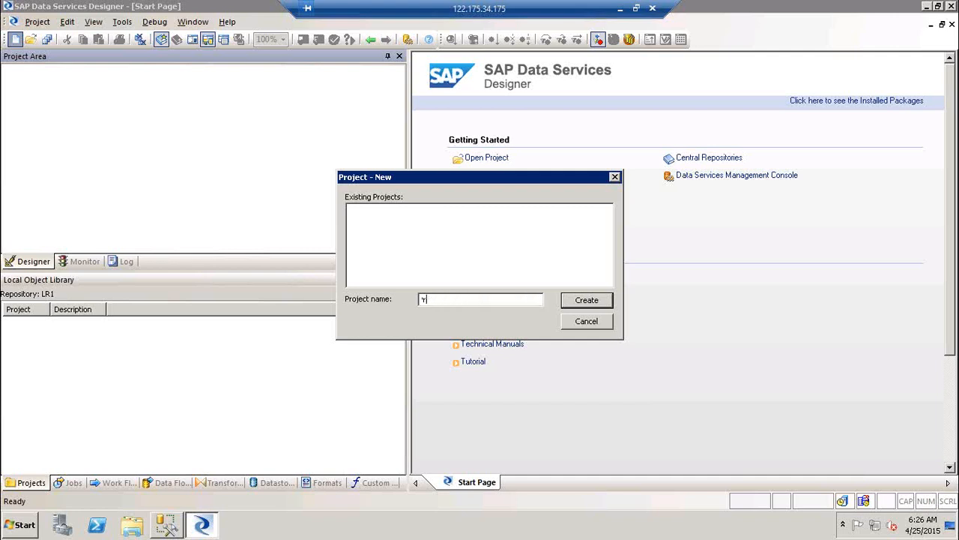
pyautogui.write('oj_BODS_Training')
pyautogui.press('Return')
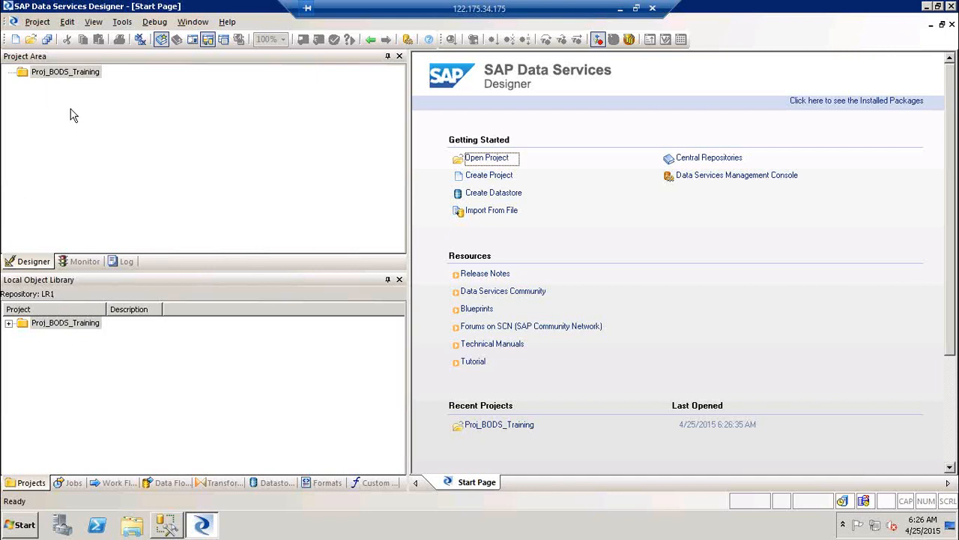
# Create project Proj_RT_Jobs, then reopen Proj_BODS_Training in the project area.
pyautogui.click(16, 40)
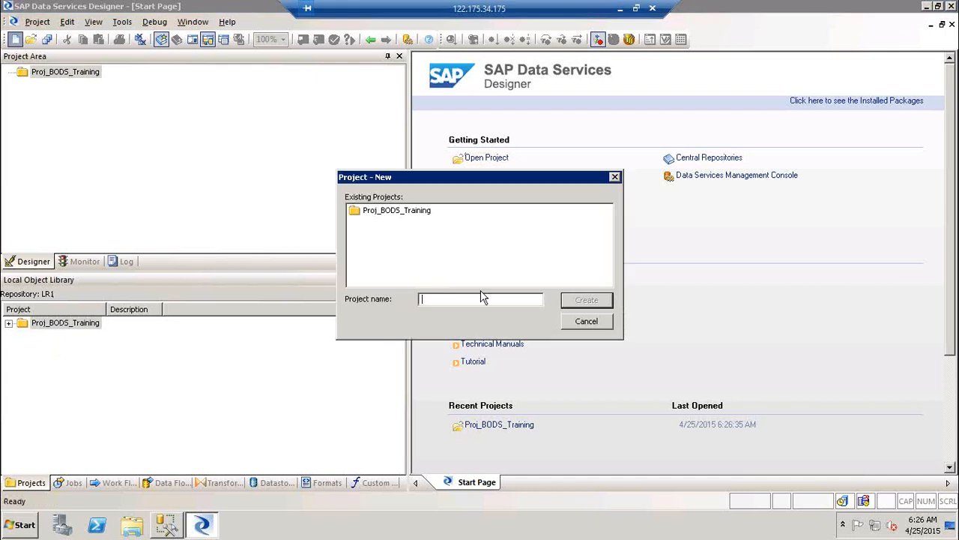
pyautogui.write('Proj_RT_Jobs')
pyautogui.press('Return')
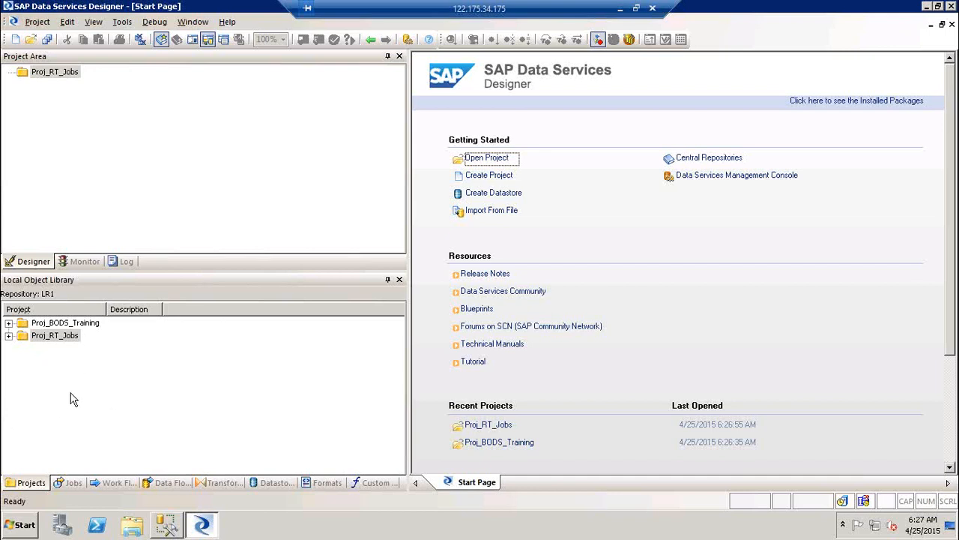
pyautogui.doubleClick(76, 324)
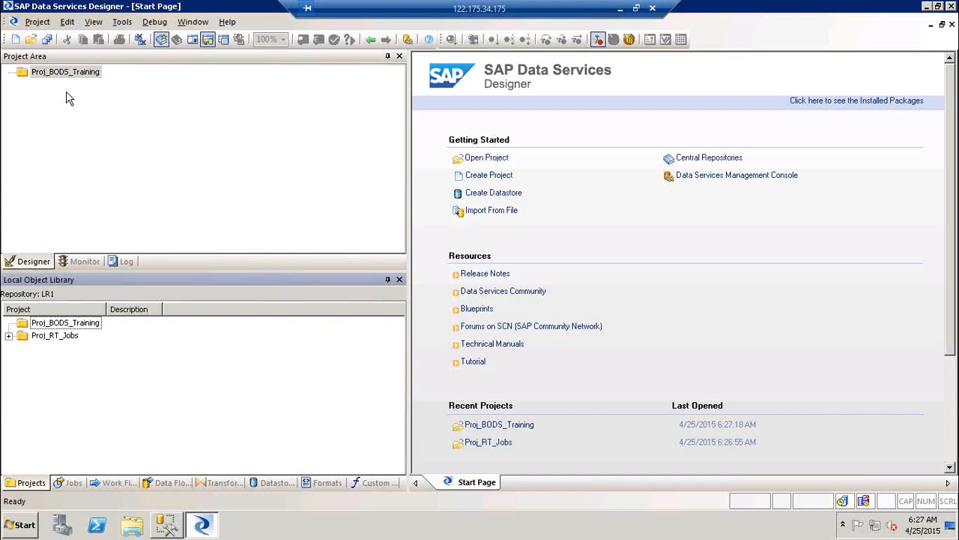
pyautogui.doubleClick(63, 340)
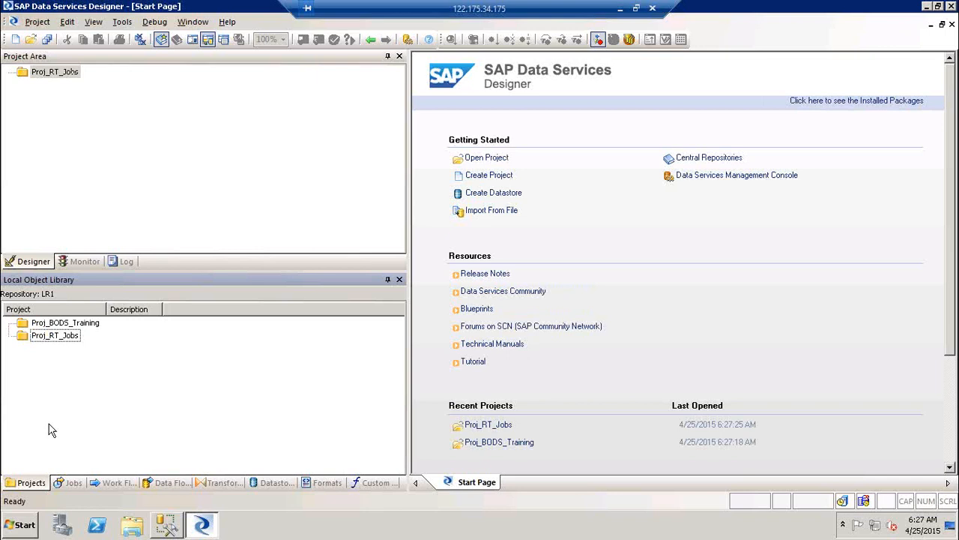
pyautogui.doubleClick(61, 327)
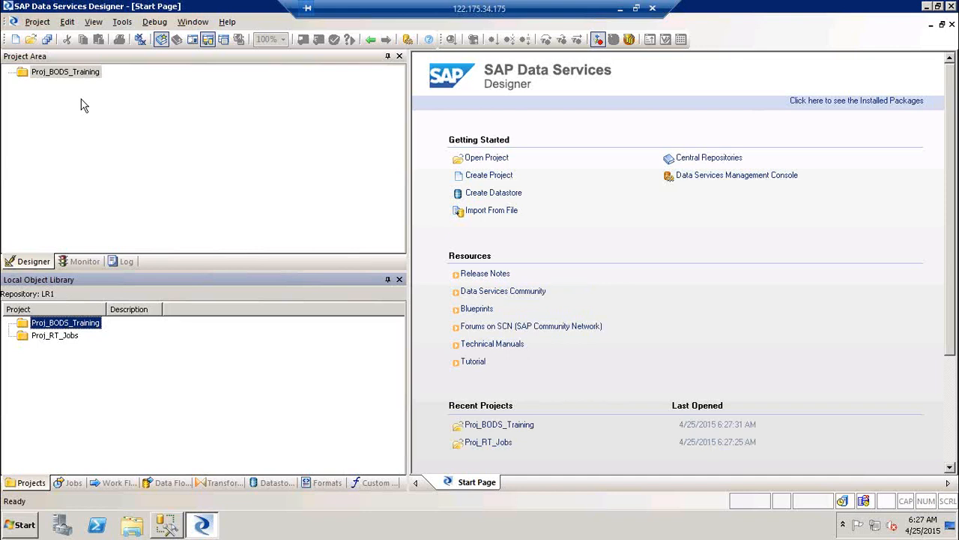
pyautogui.click(71, 483)
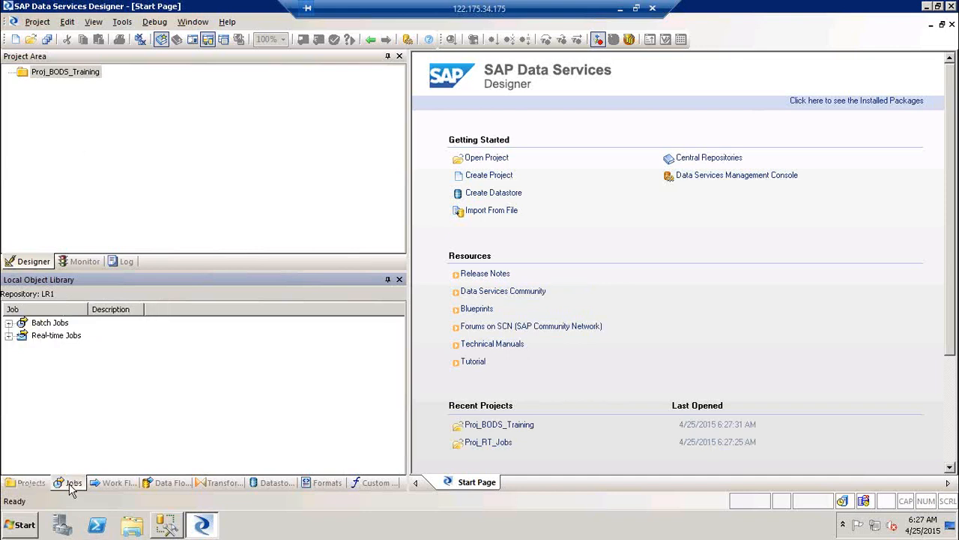
# Select the Real-time Jobs and Batch Jobs categories in the object library's job list.
pyautogui.click(56, 341)
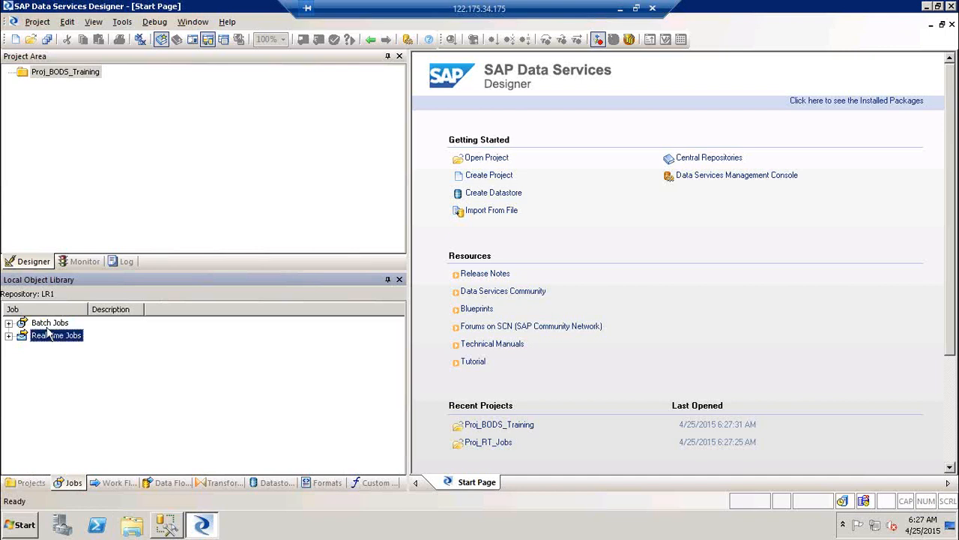
pyautogui.click(47, 326)
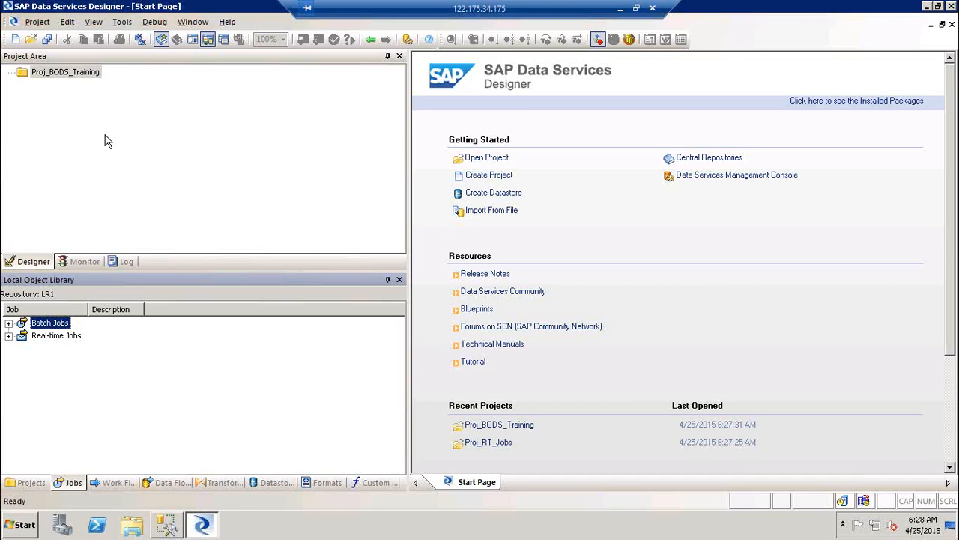
pyautogui.click(38, 27)
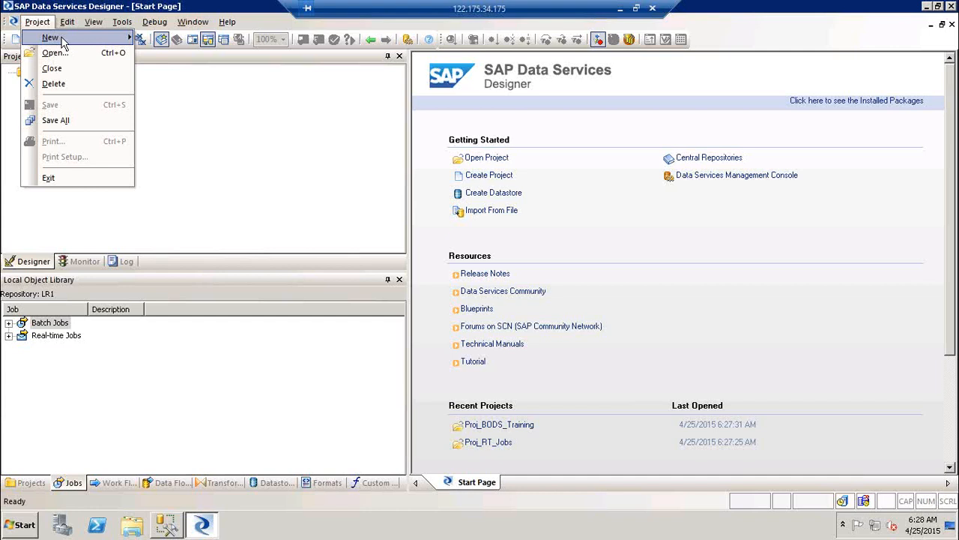
pyautogui.moveTo(64, 43)
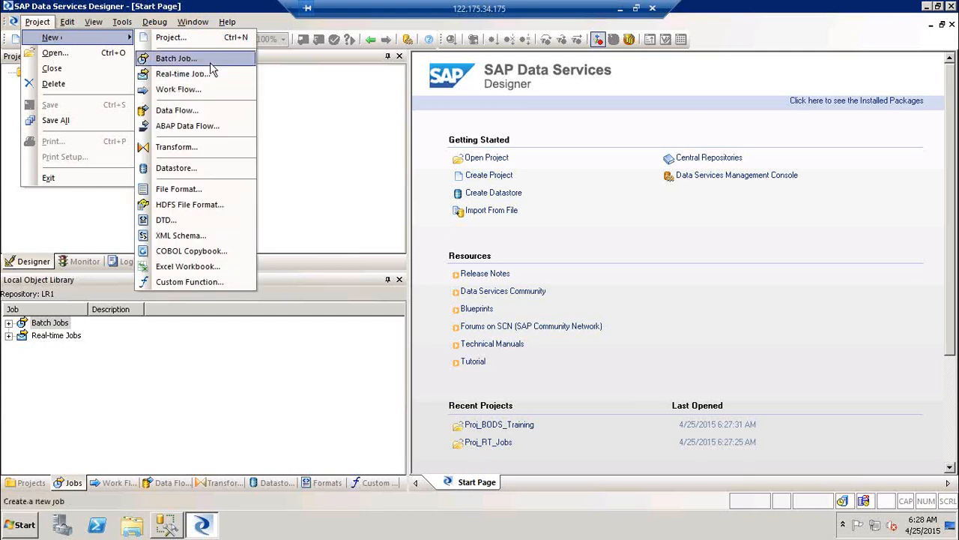
pyautogui.click(293, 149)
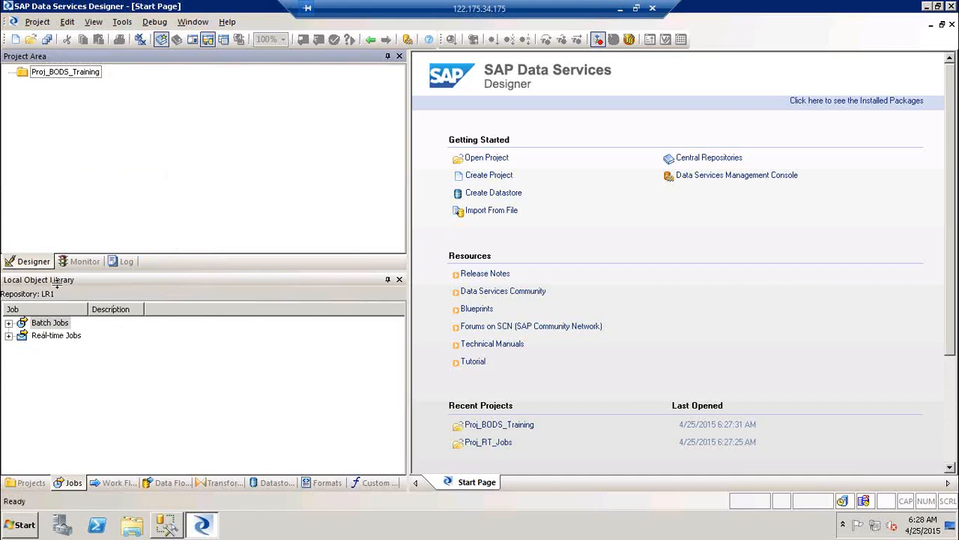
pyautogui.click(58, 326)
pyautogui.rightClick(59, 327)
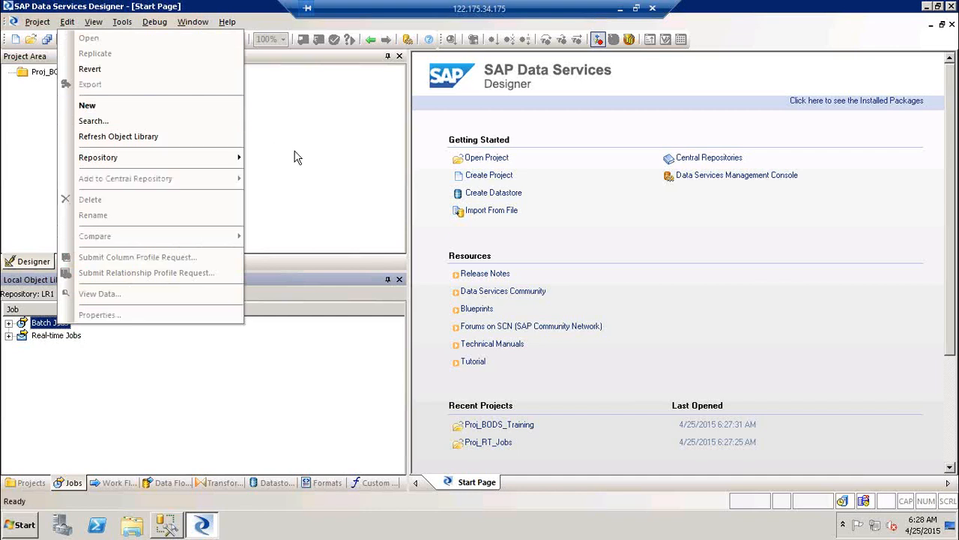
pyautogui.click(180, 377)
pyautogui.rightClick(179, 377)
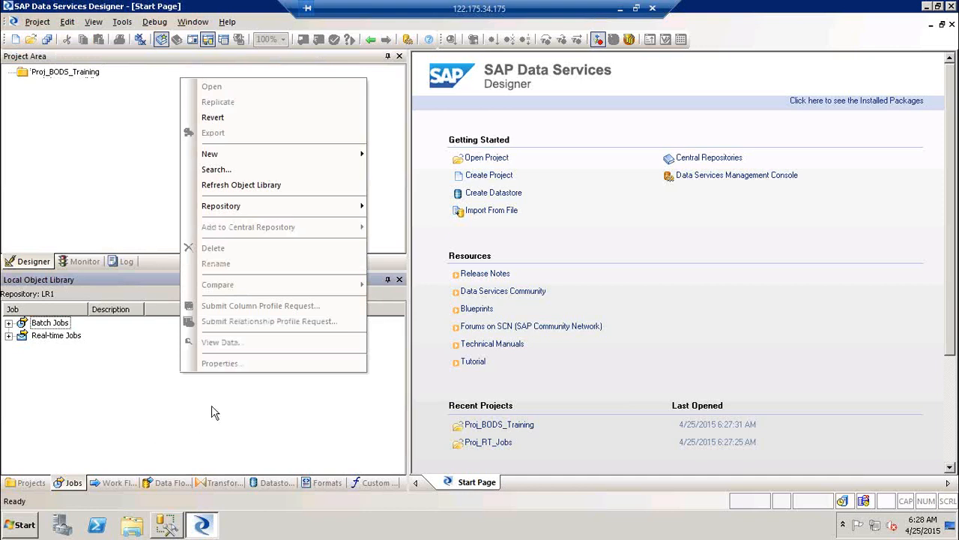
pyautogui.moveTo(220, 153)
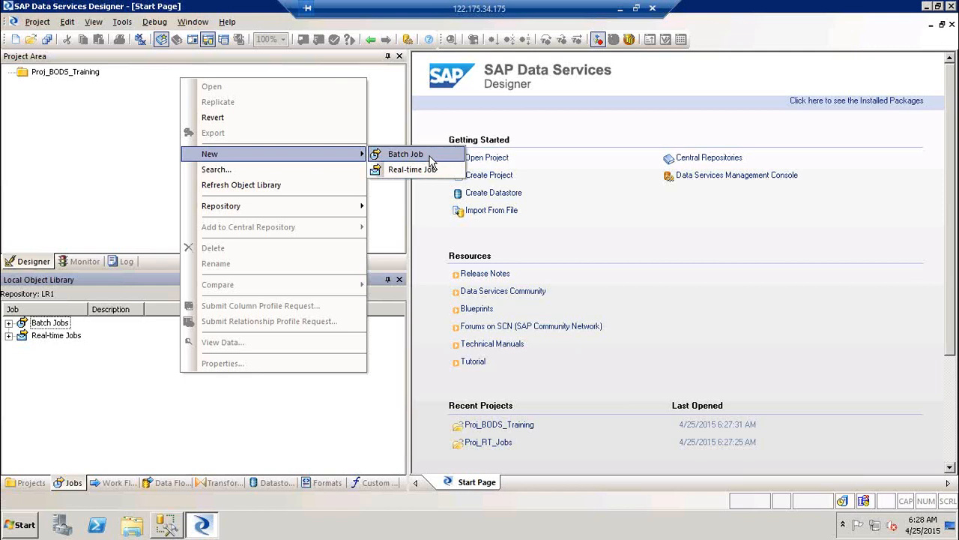
pyautogui.click(133, 154)
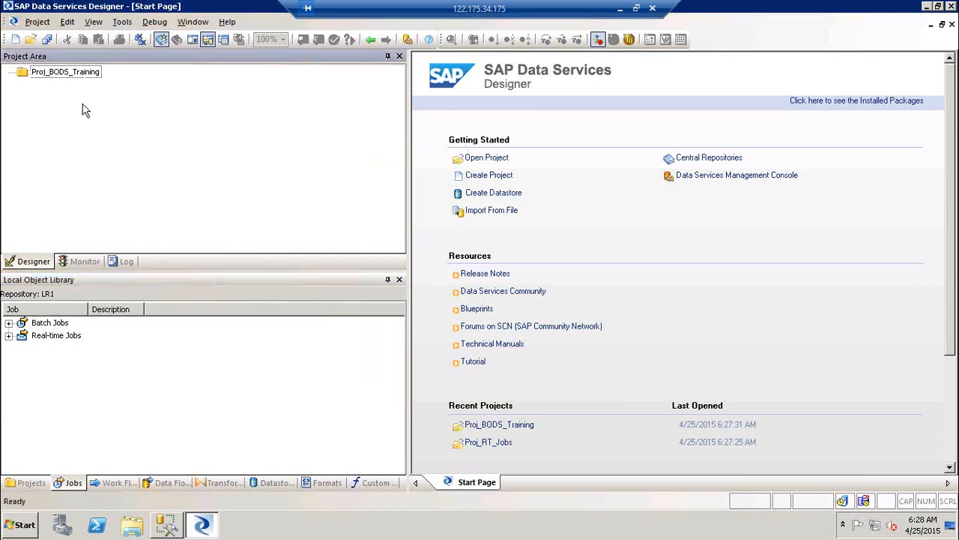
pyautogui.click(63, 76)
# Add a new batch job to Proj_BODS_Training and name it Job_Test_demo.
pyautogui.rightClick(71, 73)
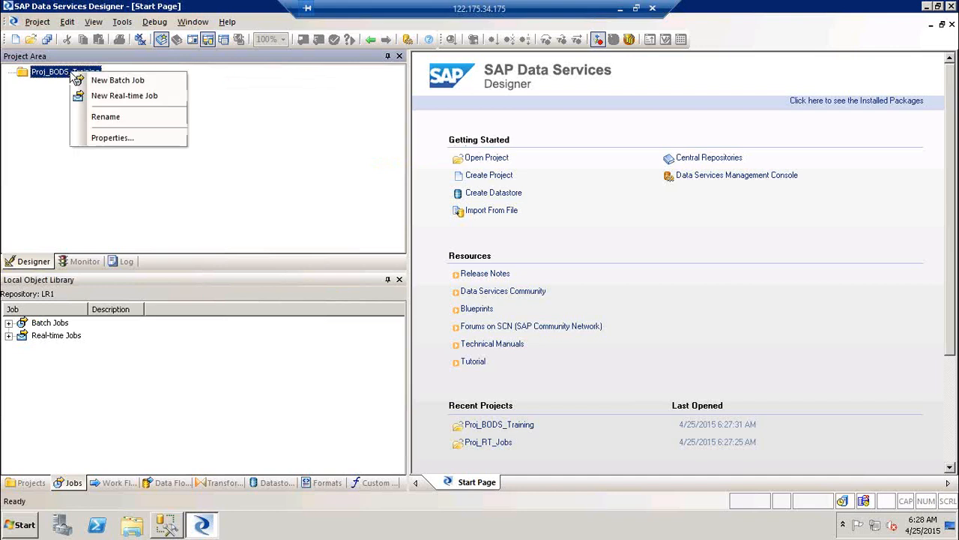
pyautogui.click(129, 83)
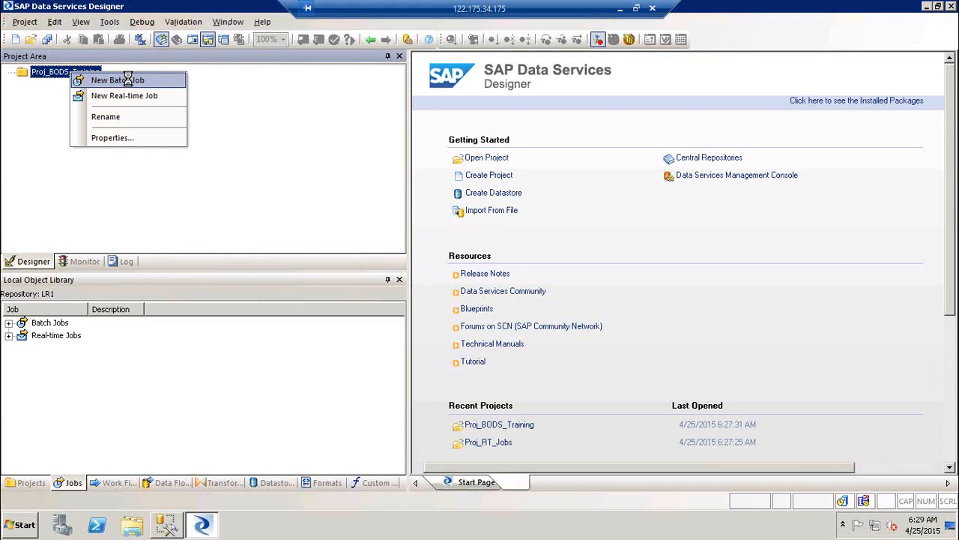
pyautogui.write('Job')
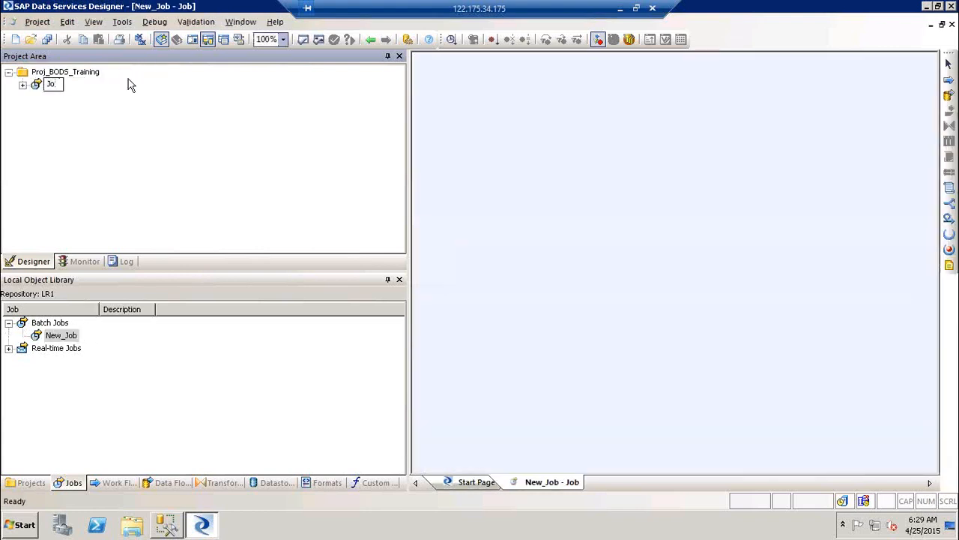
pyautogui.write('_Test')
pyautogui.write('_demo')
pyautogui.click(201, 169)
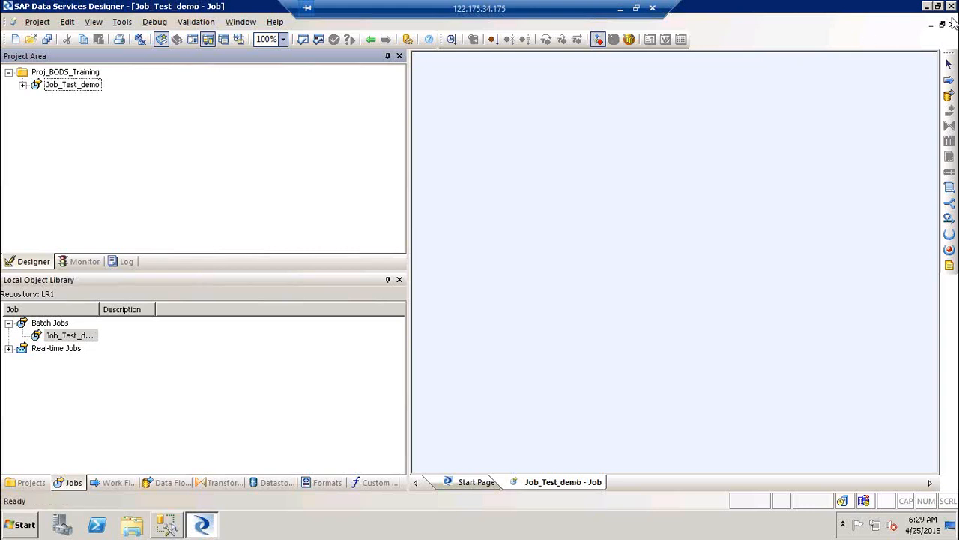
pyautogui.click(942, 68)
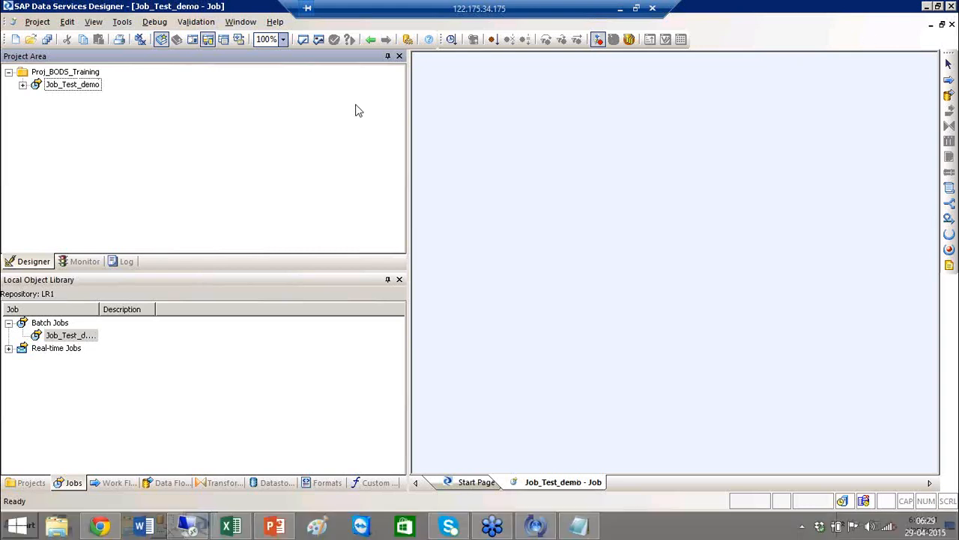
# Rename the batch job Job_Test_demo to Job_Demo_BODS after several trial edits.
pyautogui.click(71, 88)
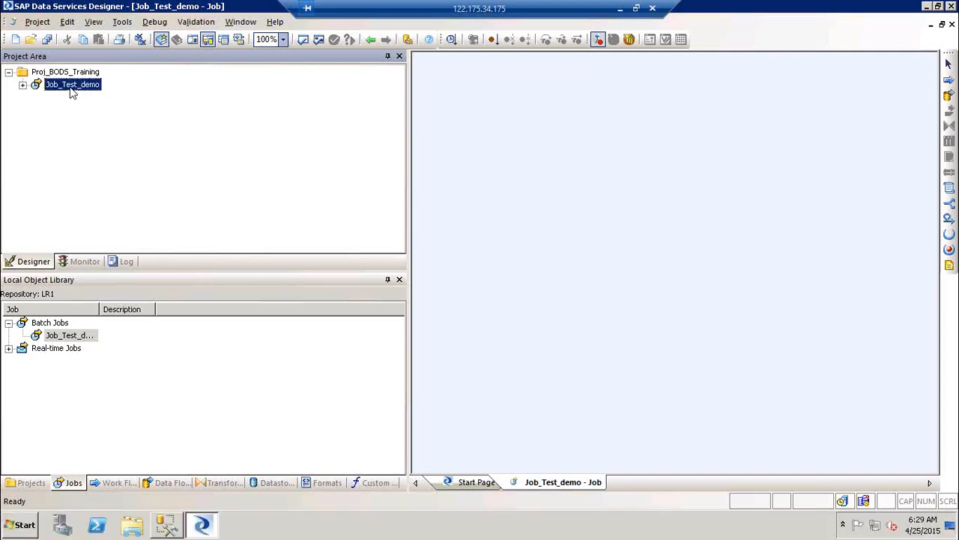
pyautogui.click(72, 87)
pyautogui.moveTo(63, 84); pyautogui.dragTo(106, 84)
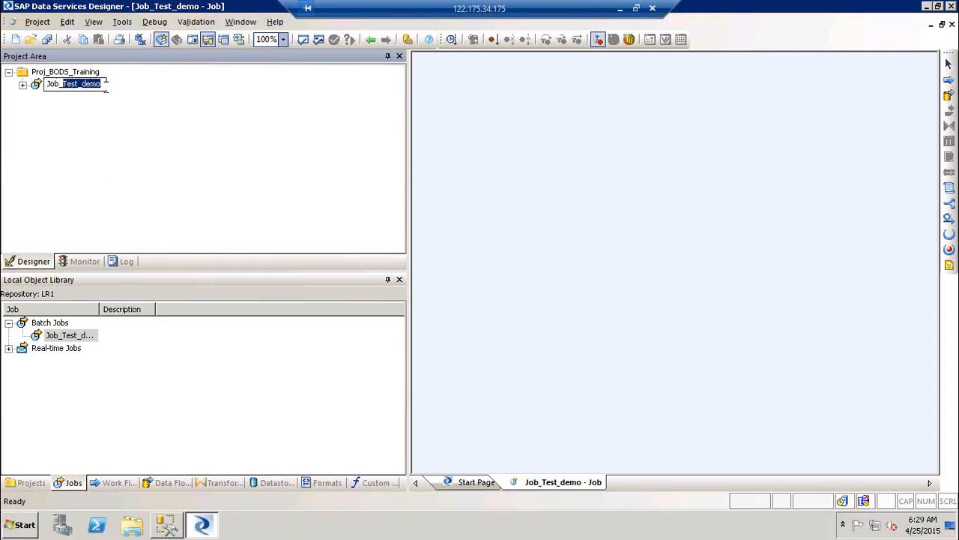
pyautogui.write('AIO')
pyautogui.write('_MM_E')
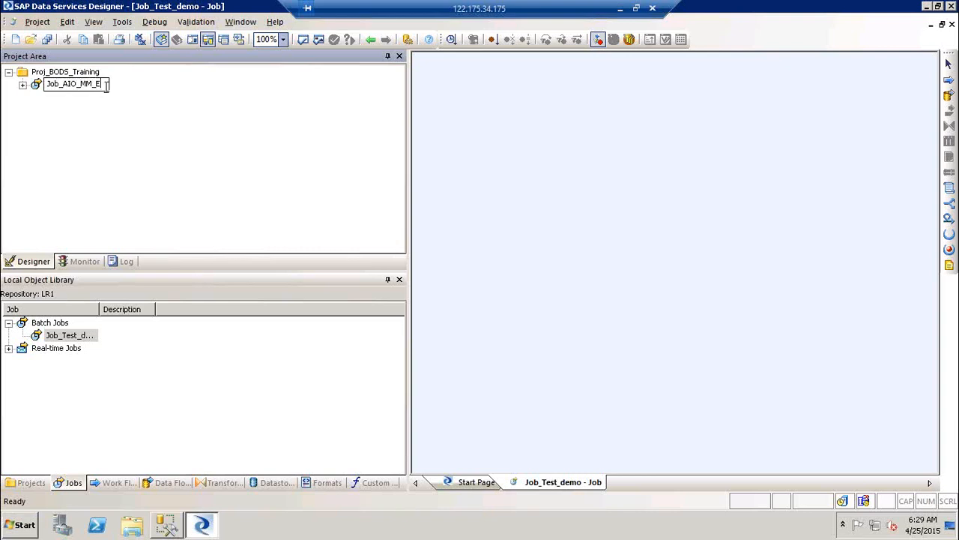
pyautogui.write('XT')
pyautogui.press('BackSpace')
pyautogui.press('BackSpace')
pyautogui.press('BackSpace')
pyautogui.press('BackSpace')
pyautogui.press('BackSpace')
pyautogui.press('BackSpace')
pyautogui.write('ABC_MM_EXT')
pyautogui.press('BackSpace')
pyautogui.press('BackSpace')
pyautogui.press('BackSpace')
pyautogui.press('BackSpace')
pyautogui.press('BackSpace')
pyautogui.press('BackSpace')
pyautogui.press('BackSpace')
pyautogui.press('BackSpace')
pyautogui.press('BackSpace')
pyautogui.press('BackSpace')
pyautogui.press('BackSpace')
pyautogui.press('BackSpace')
pyautogui.press('BackSpace')
pyautogui.press('BackSpace')
pyautogui.press('BackSpace')
pyautogui.press('BackSpace')
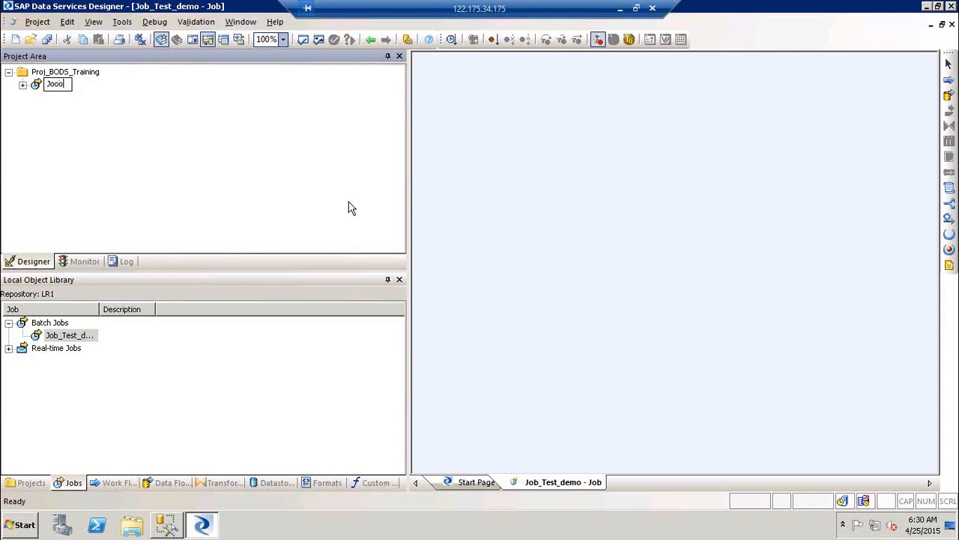
pyautogui.press('BackSpace')
pyautogui.write('ob_')
pyautogui.write('Demo_BODS')
pyautogui.click(704, 177)
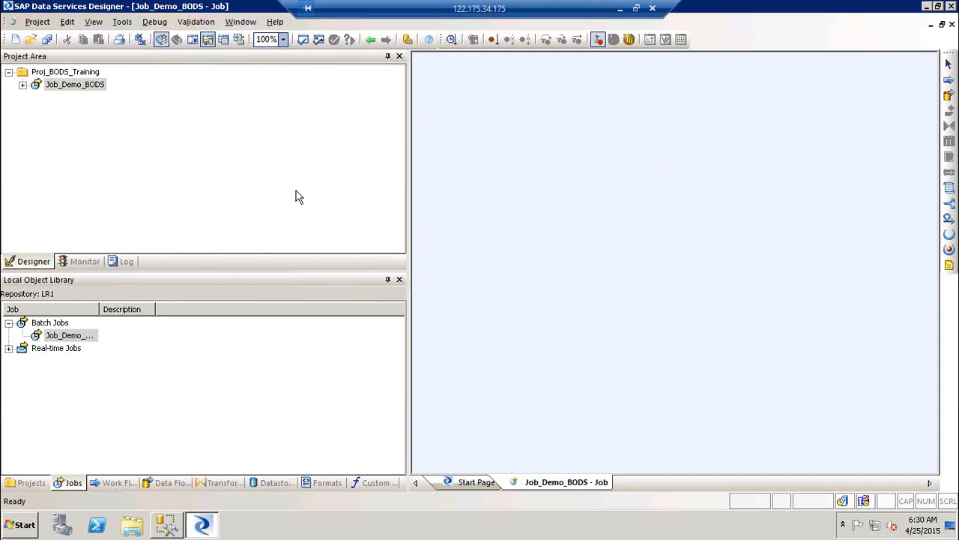
pyautogui.moveTo(409, 221); pyautogui.dragTo(208, 229)
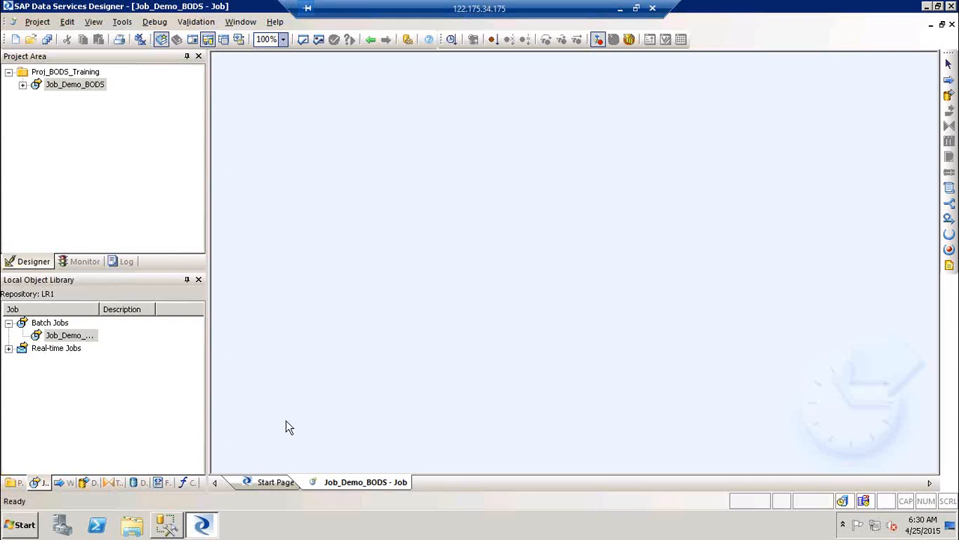
# Glance at the Start Page, then return to the Job_Demo_BODS job workspace.
pyautogui.click(270, 482)
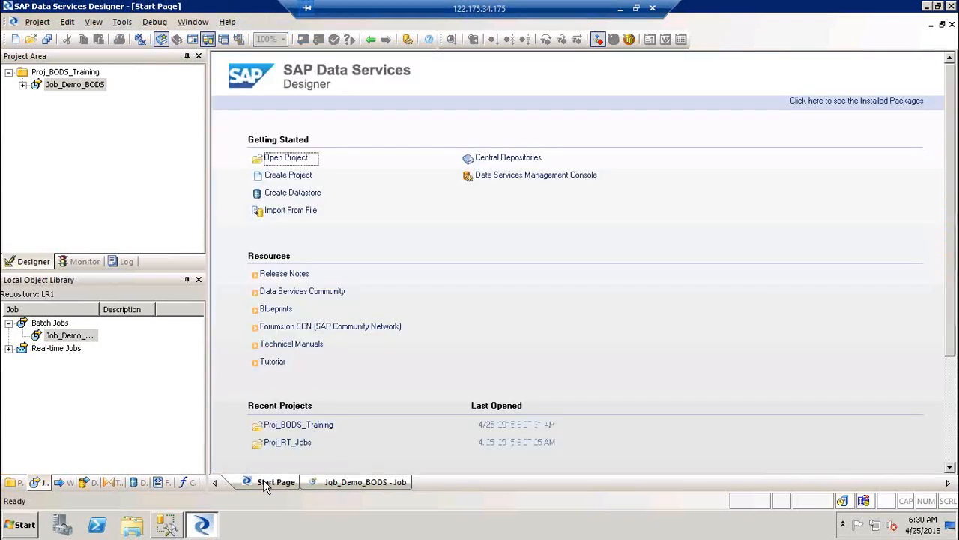
pyautogui.click(77, 85)
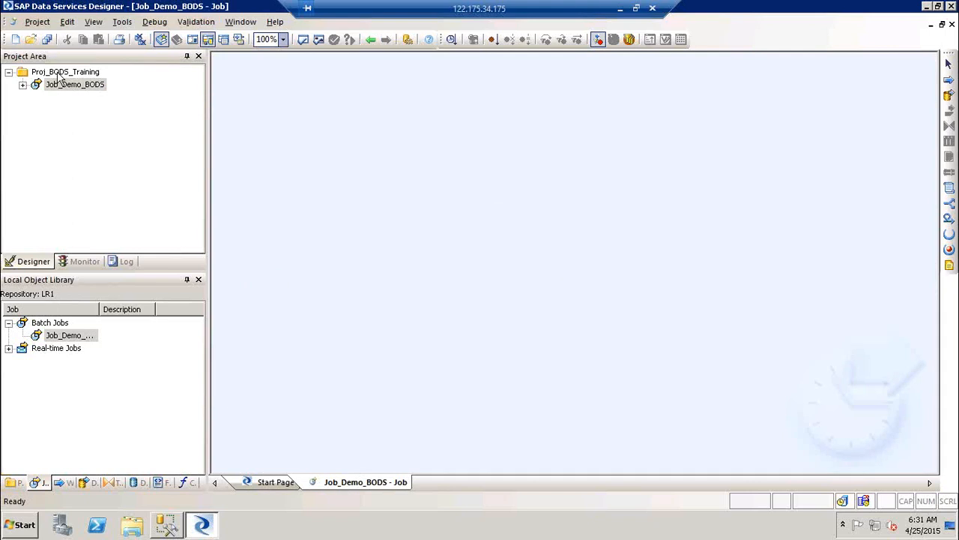
# Look over the Project > New options without choosing, then list Work Flows in the object library.
pyautogui.click(36, 21)
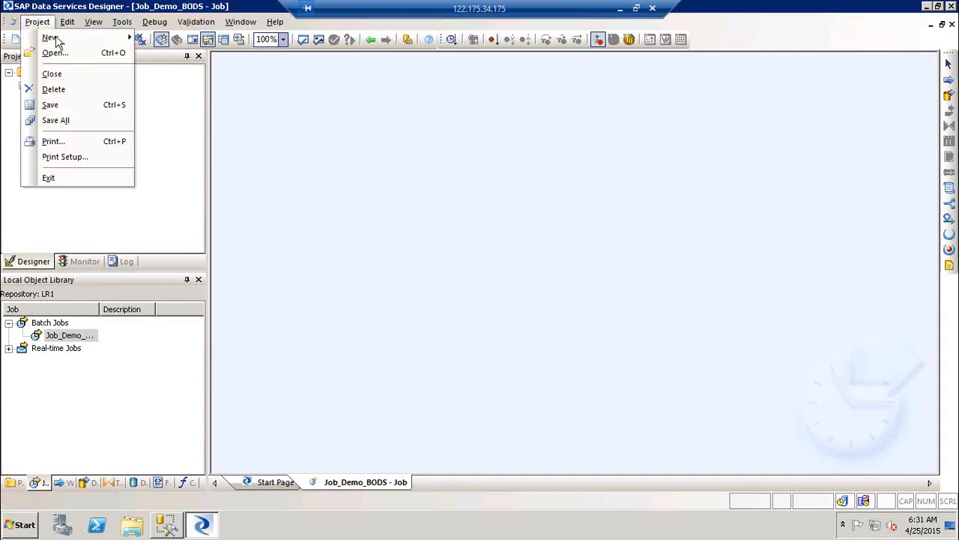
pyautogui.moveTo(57, 39)
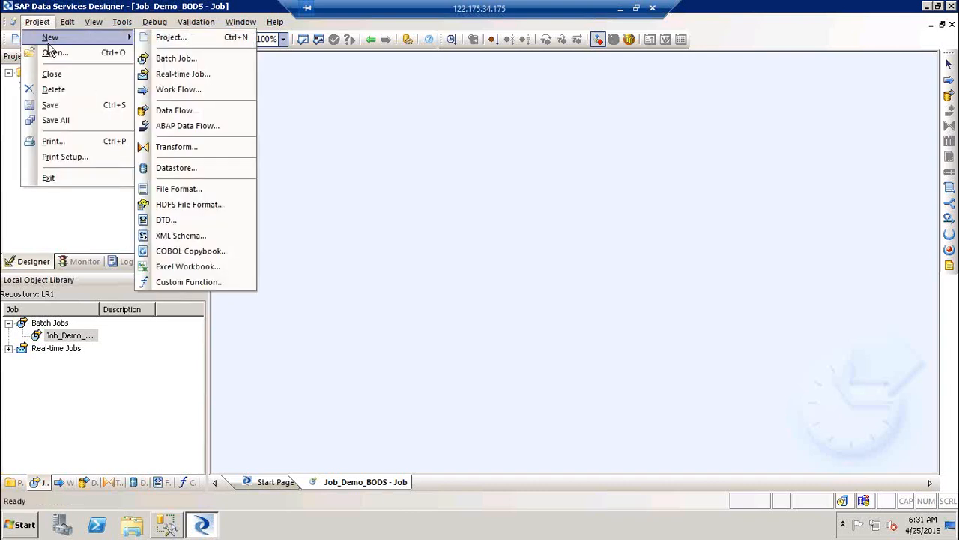
pyautogui.click(512, 155)
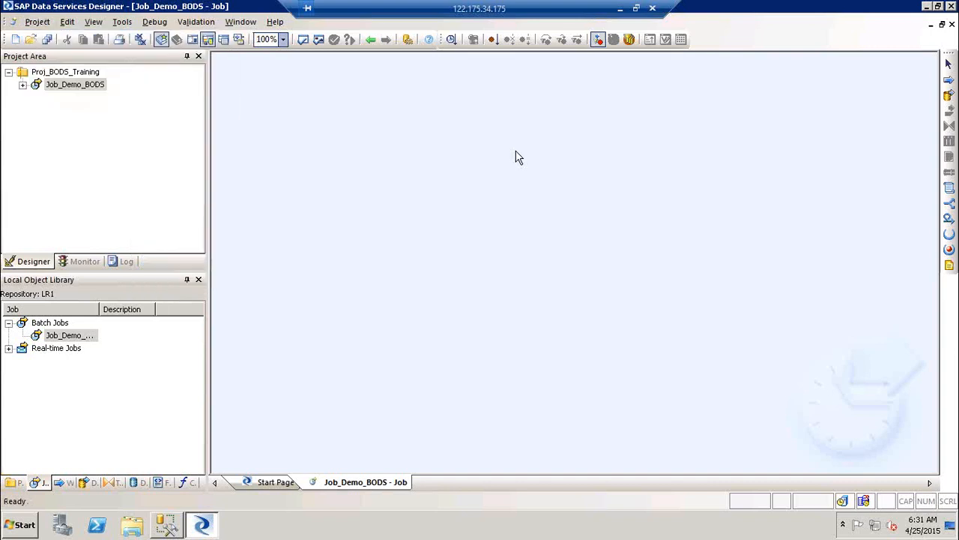
pyautogui.click(61, 482)
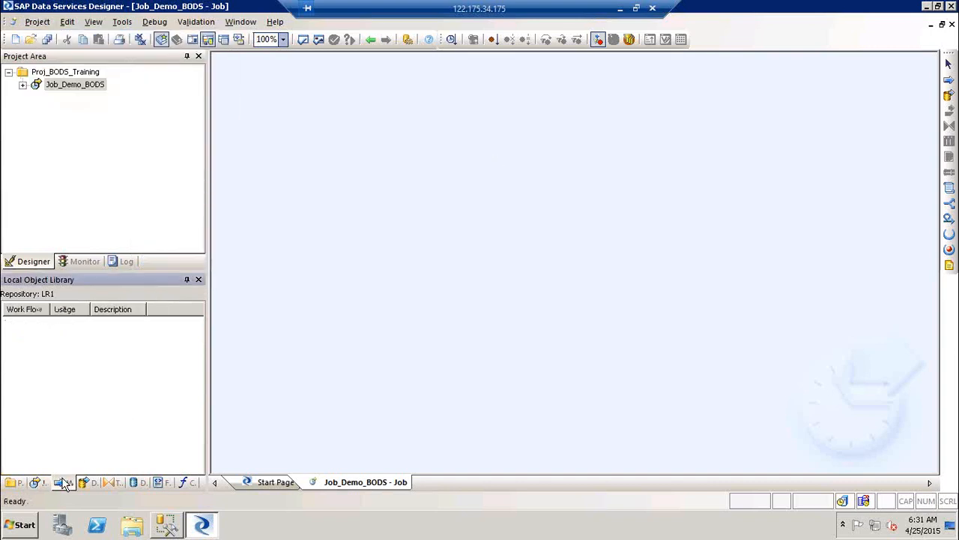
pyautogui.rightClick(33, 357)
# Create a new work flow named WF_BODS_DEMO in the local object library.
pyautogui.click(88, 131)
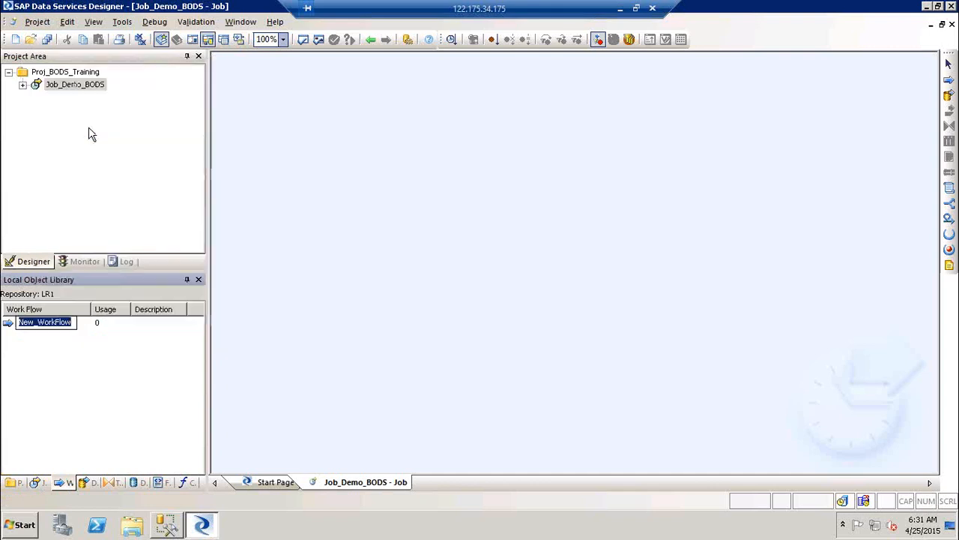
pyautogui.write('WF_')
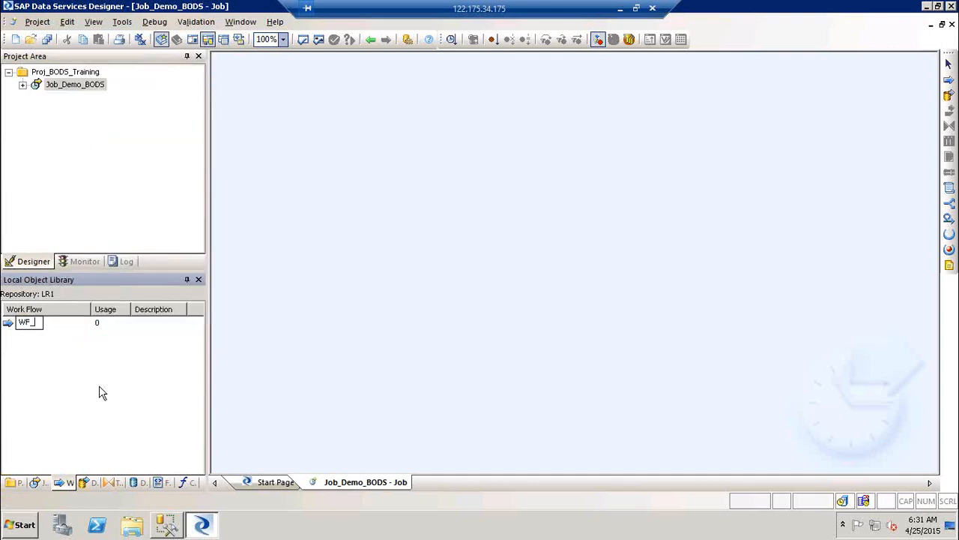
pyautogui.write('BODS_DEMO')
pyautogui.click(313, 336)
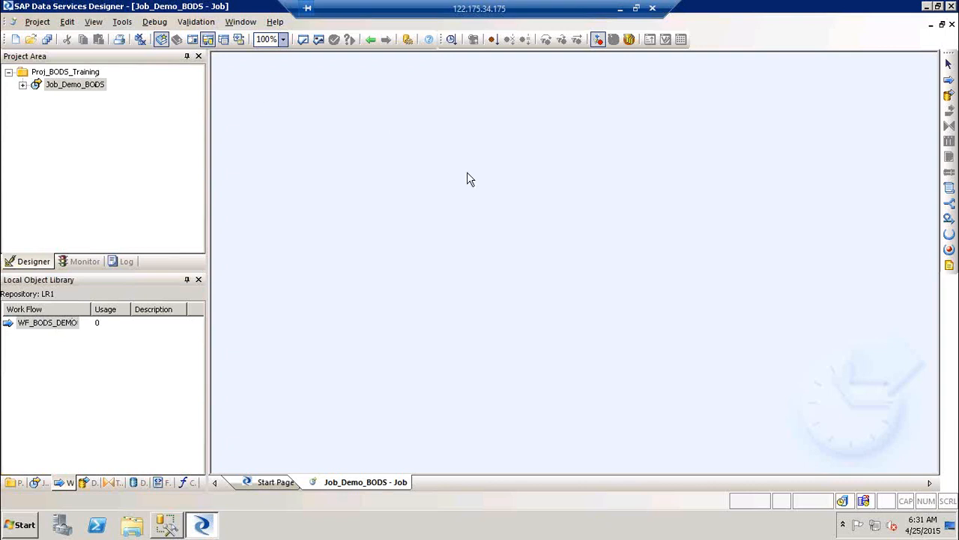
pyautogui.click(949, 81)
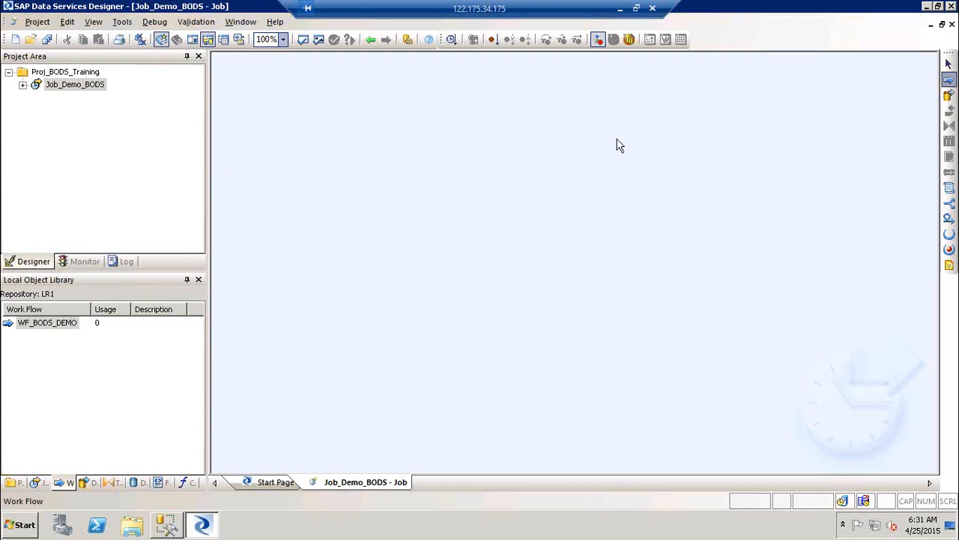
# Place a new work flow in Job_Demo_BODS named WF_DEMO_BODS_1.
pyautogui.click(407, 145)
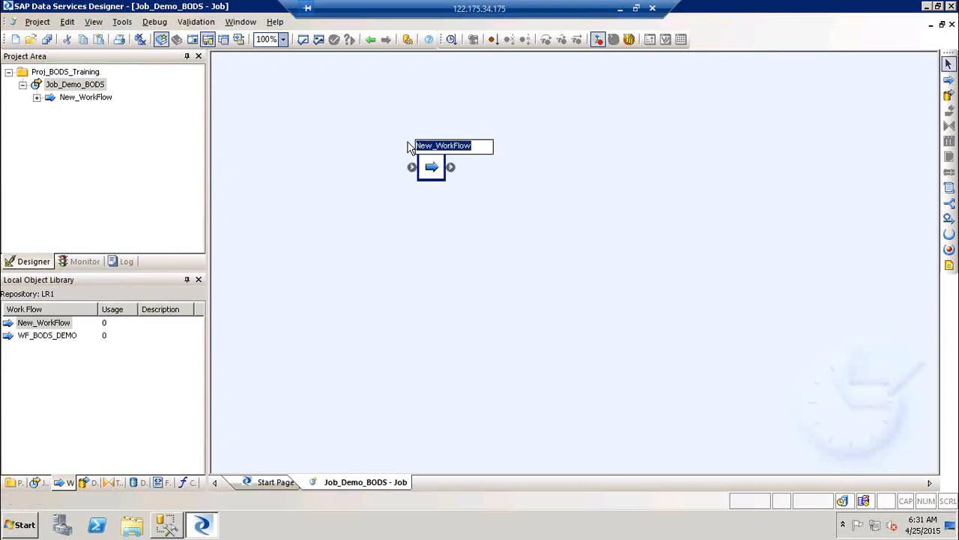
pyautogui.write('WF_')
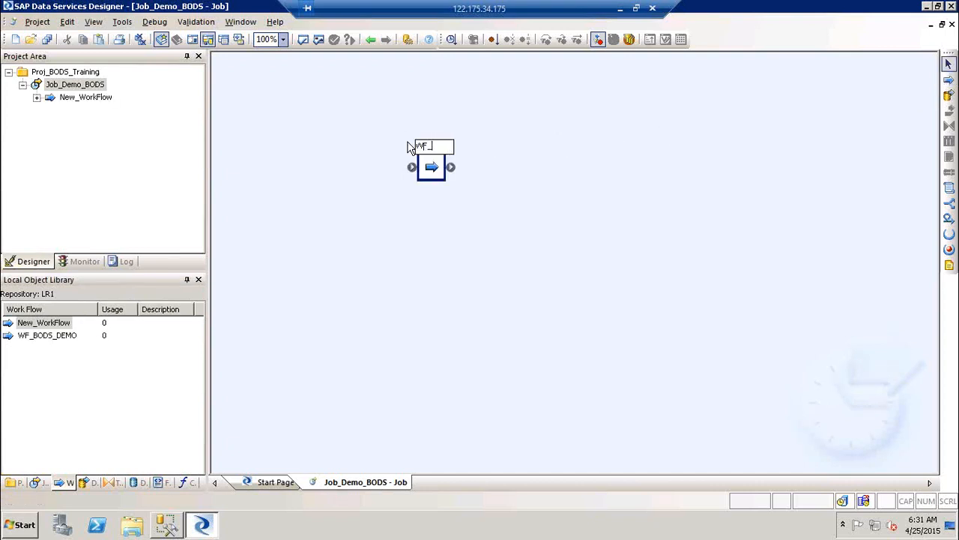
pyautogui.write('DEMO_BODS_1')
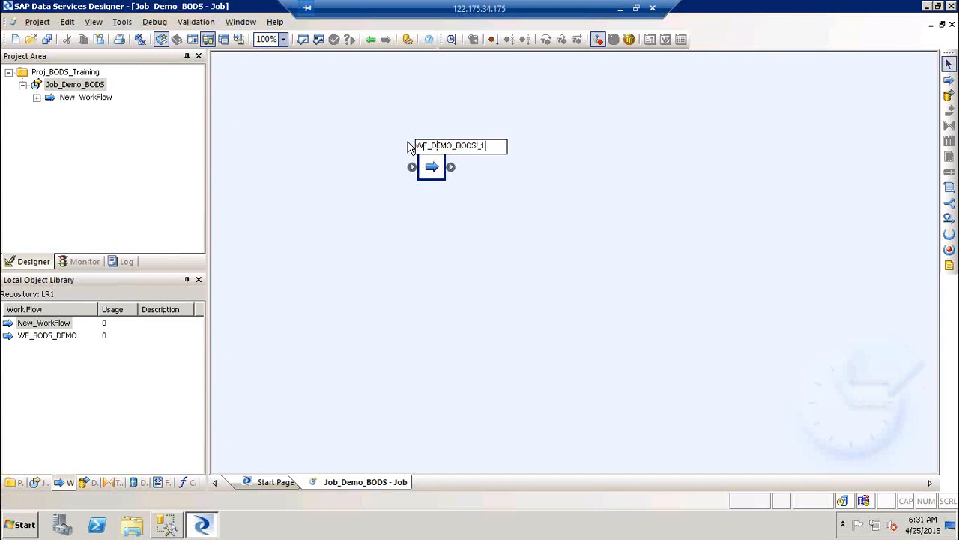
pyautogui.click(286, 278)
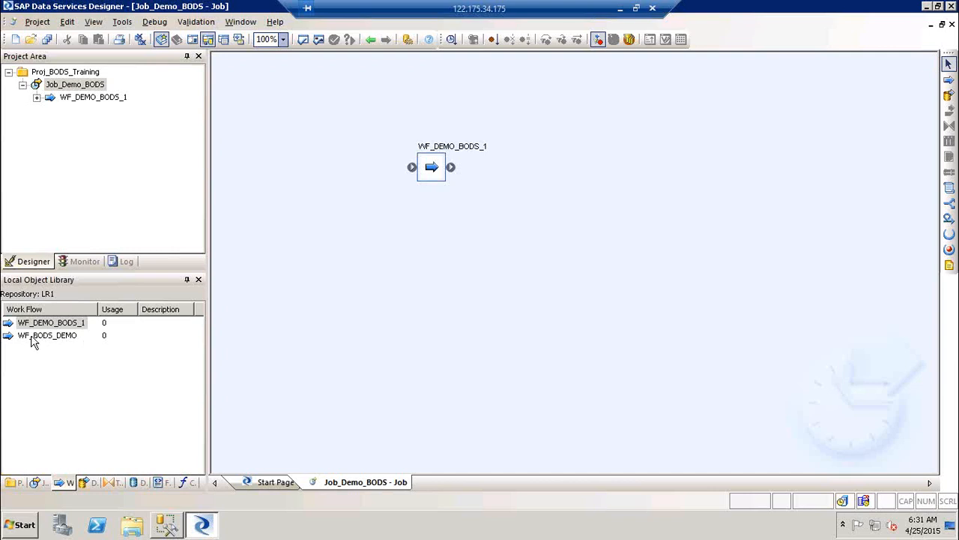
# Add WF_BODS_DEMO from the library, arrange both work flows, and connect WF_BODS_DEMO before WF_DEMO_BODS_1.
pyautogui.moveTo(31, 341); pyautogui.dragTo(417, 225)
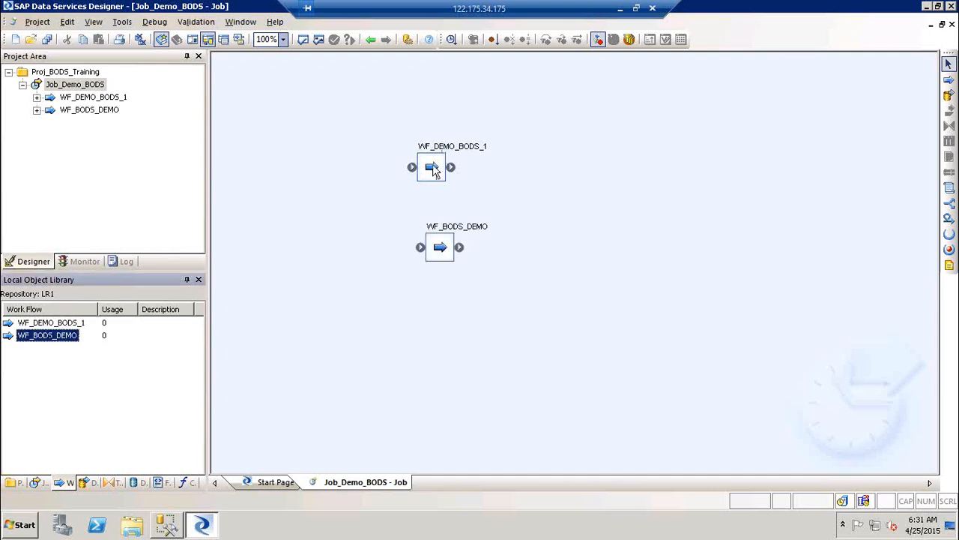
pyautogui.moveTo(431, 176); pyautogui.dragTo(568, 169)
pyautogui.moveTo(437, 250); pyautogui.dragTo(559, 164)
pyautogui.moveTo(417, 135)
pyautogui.mouseDown()
pyautogui.moveTo(529, 167)
pyautogui.moveTo(555, 163)
pyautogui.moveTo(467, 233)
pyautogui.mouseUp()
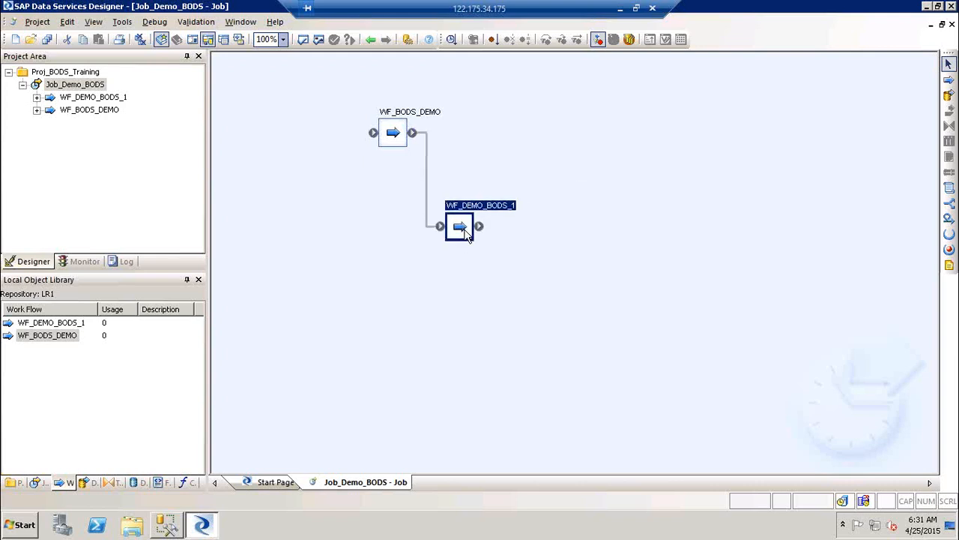
# Open WF_BODS_DEMO and place a new data flow in it.
pyautogui.doubleClick(417, 116)
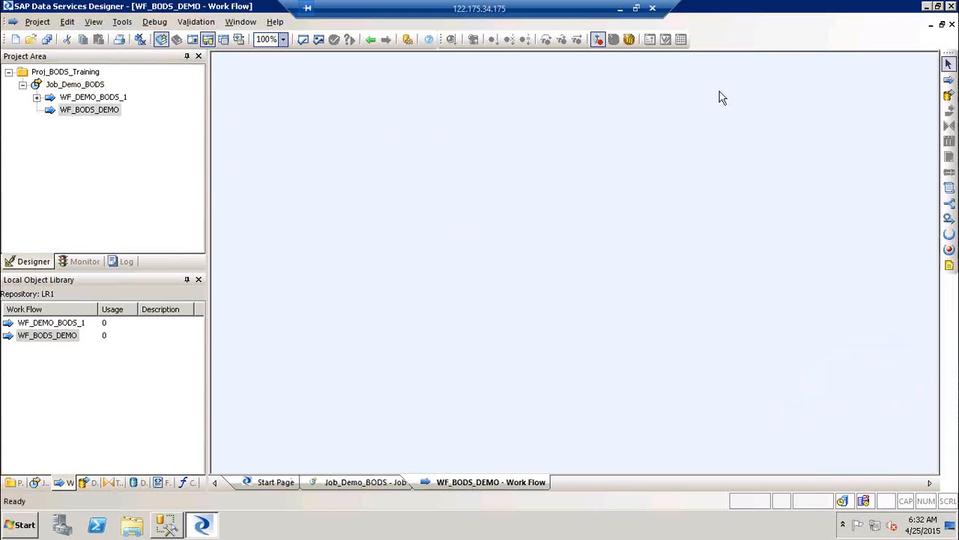
pyautogui.click(948, 95)
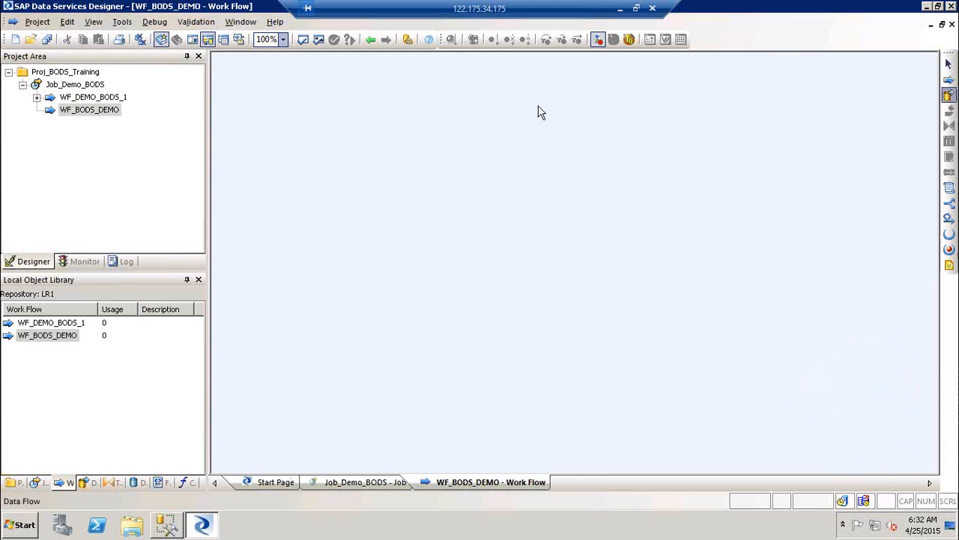
pyautogui.click(392, 120)
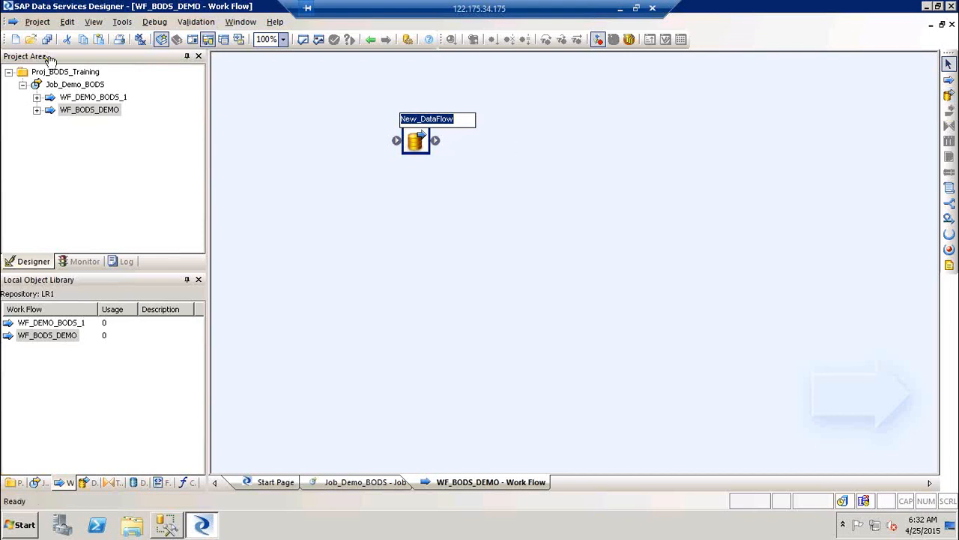
# Show the Data Flows list in the Local Object Library, dismissing the menus without creating anything.
pyautogui.click(36, 22)
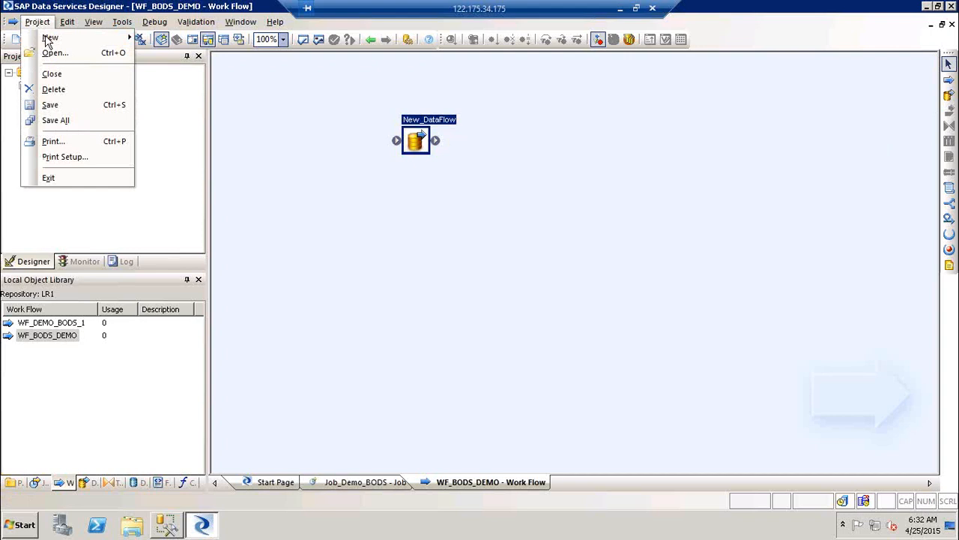
pyautogui.moveTo(48, 39)
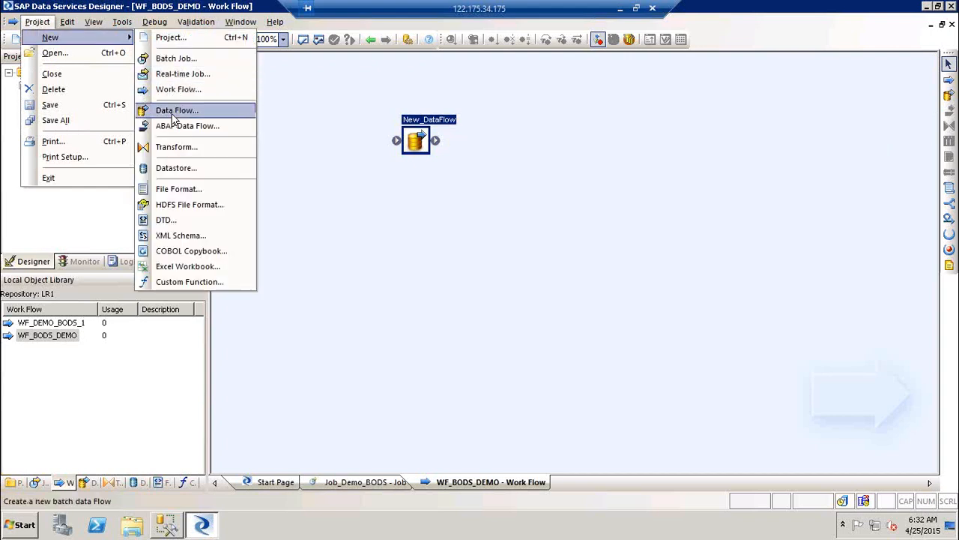
pyautogui.click(319, 415)
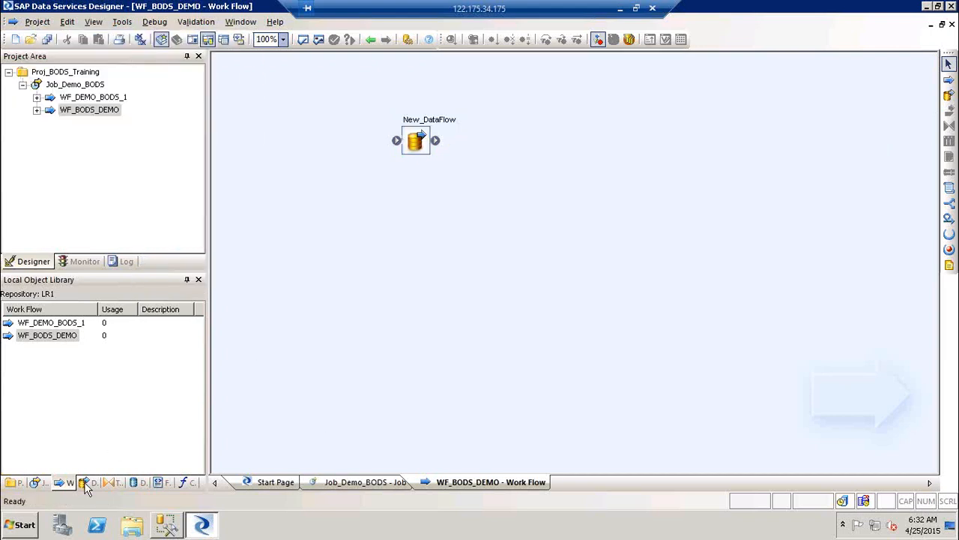
pyautogui.click(89, 482)
pyautogui.rightClick(50, 324)
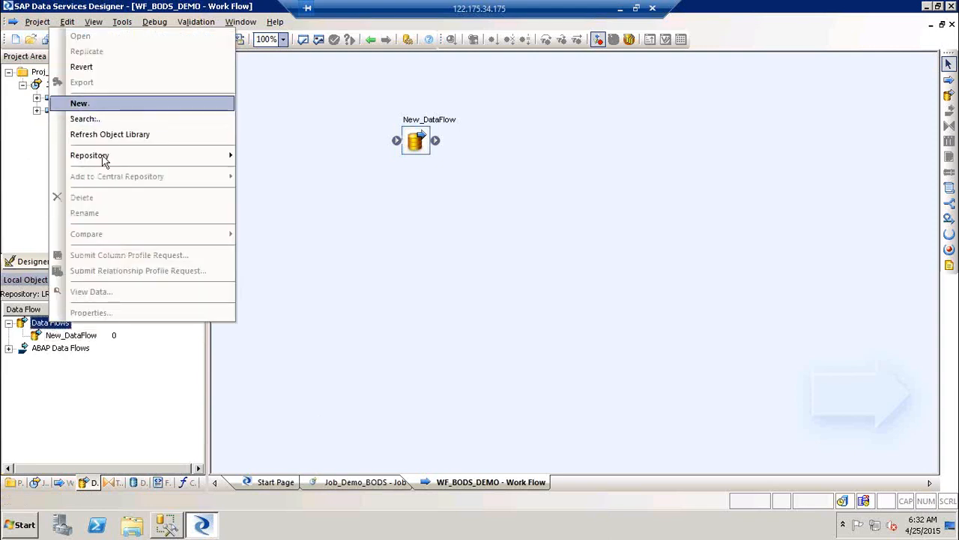
pyautogui.rightClick(129, 385)
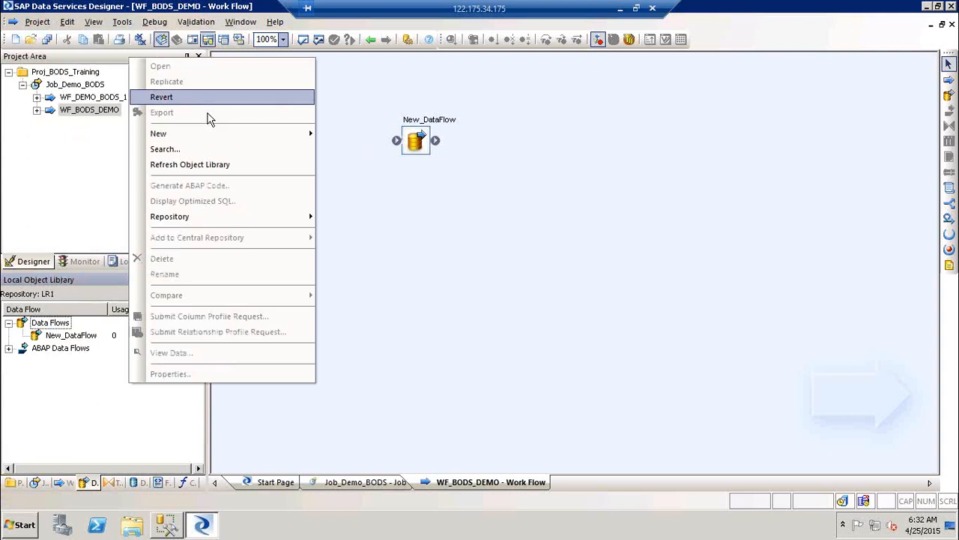
pyautogui.moveTo(214, 133)
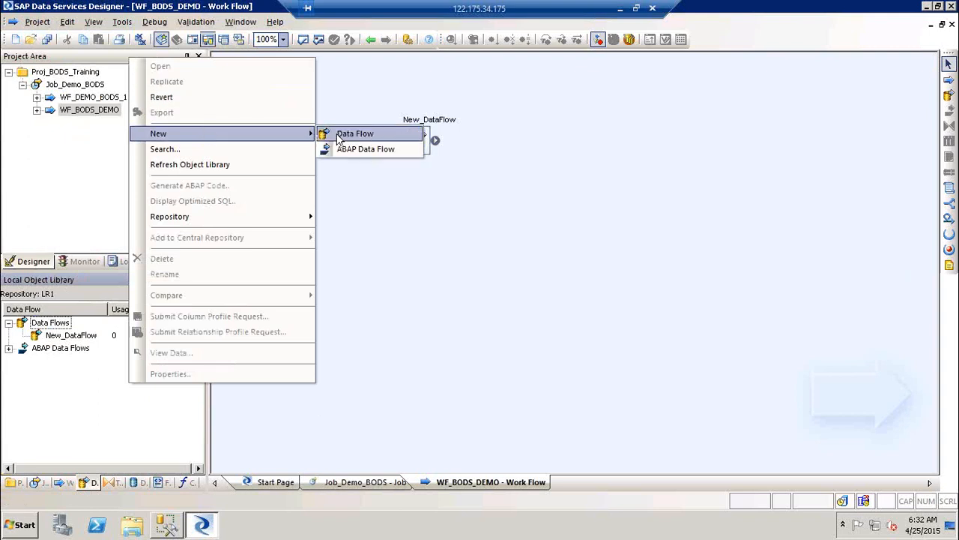
pyautogui.click(472, 272)
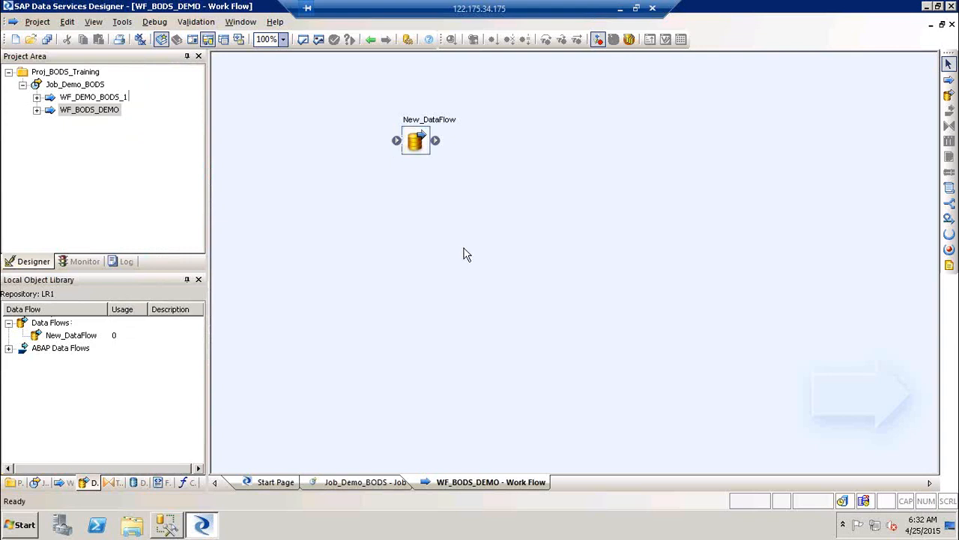
# Rename New_DataFlow to DF_Demo1.
pyautogui.click(420, 136)
pyautogui.click(420, 135)
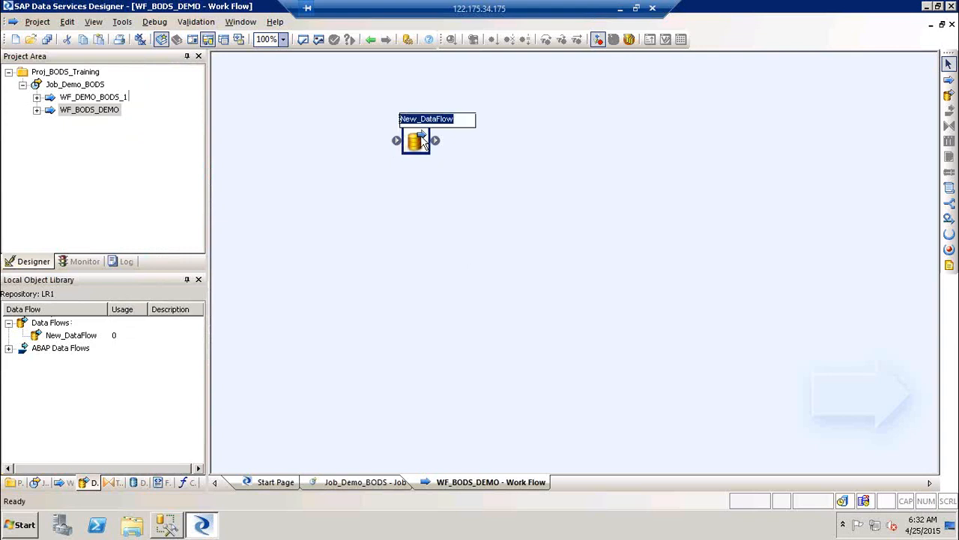
pyautogui.write('DF_')
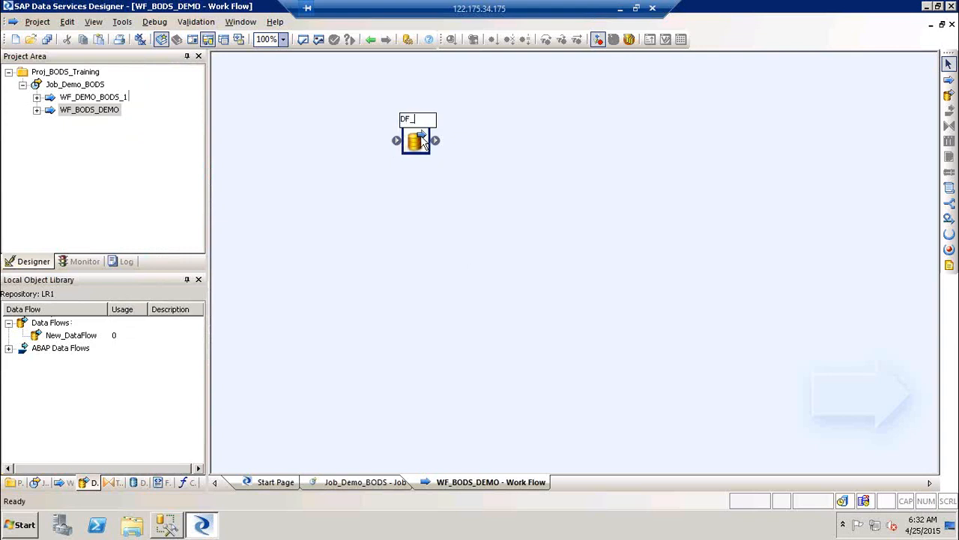
pyautogui.write('Demo')
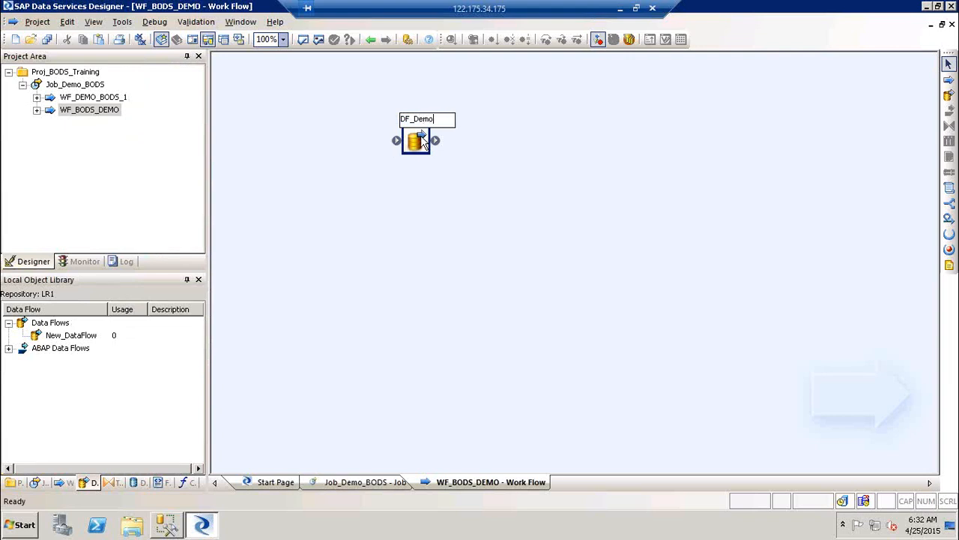
pyautogui.write('1')
pyautogui.click(531, 178)
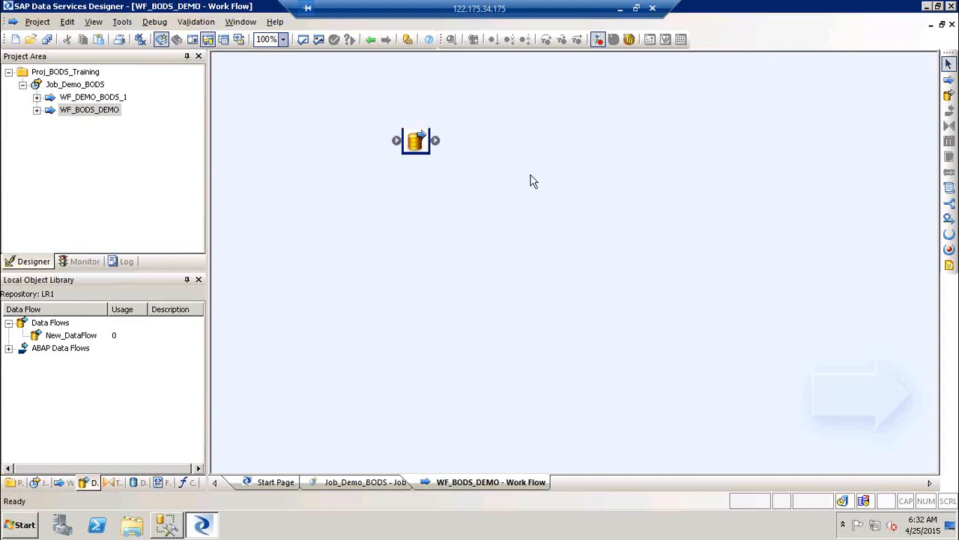
# Add a second data flow named DF_DEMO2, connect DF_Demo1 before it, and return to the job.
pyautogui.click(487, 197)
pyautogui.write('DF_DEMO')
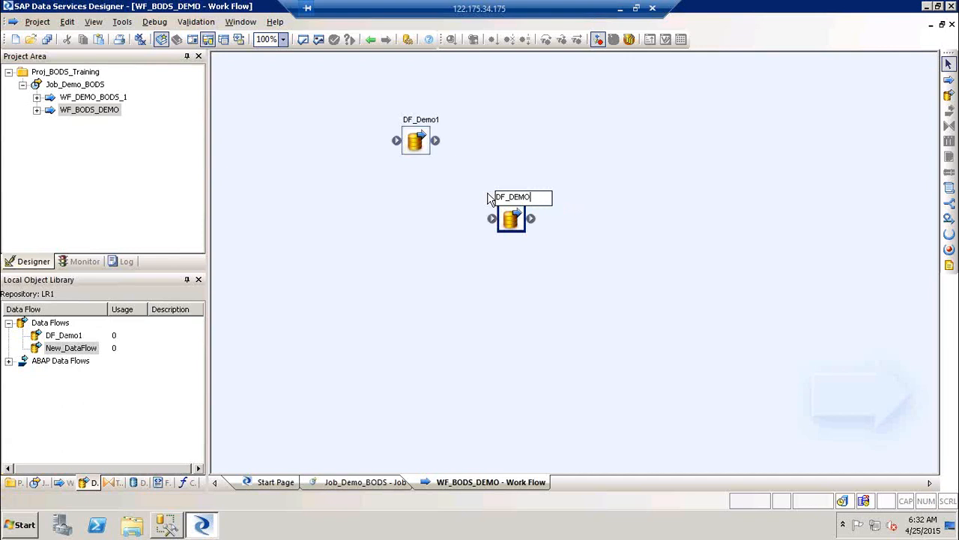
pyautogui.write('_')
pyautogui.press('BackSpace')
pyautogui.write('C')
pyautogui.press('BackSpace')
pyautogui.write('2')
pyautogui.click(707, 343)
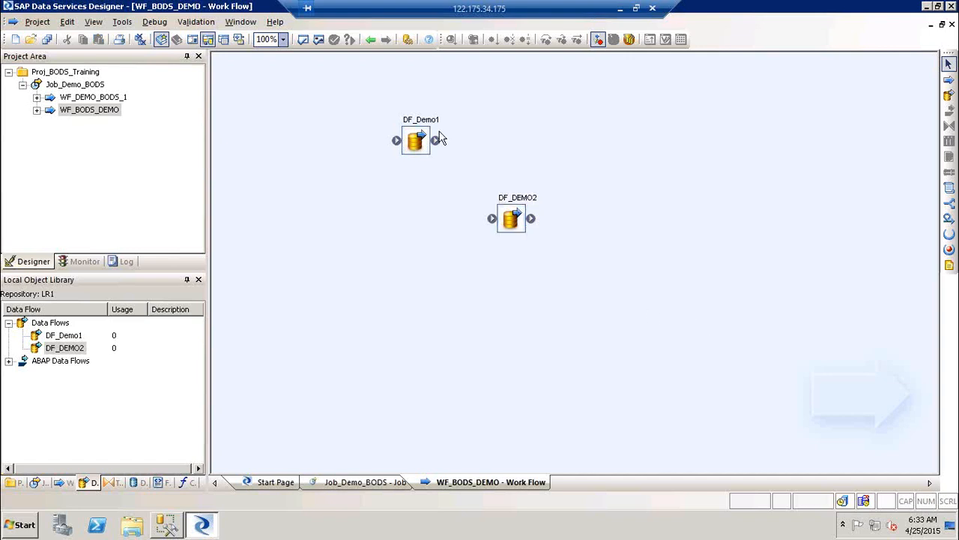
pyautogui.moveTo(443, 142); pyautogui.dragTo(494, 219)
pyautogui.click(369, 41)
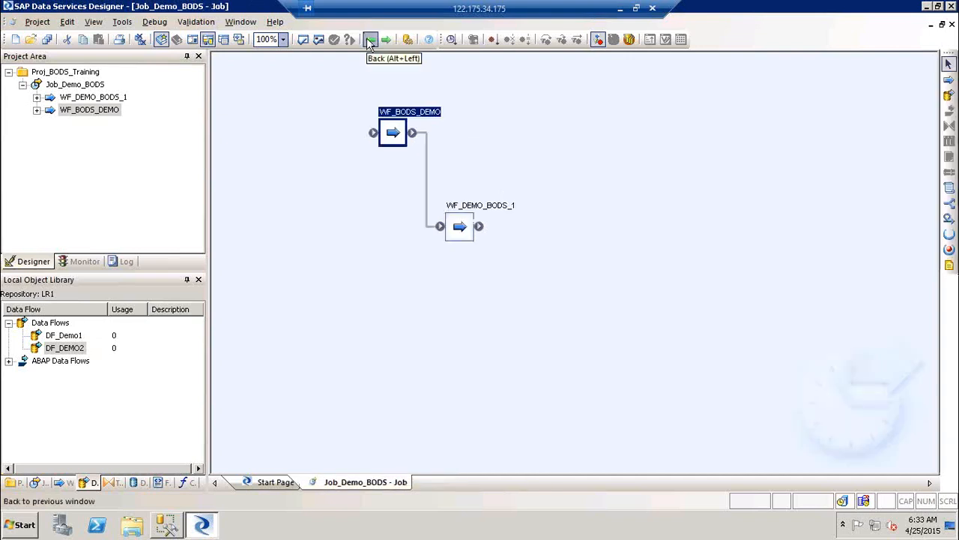
# Open WF_DEMO_BODS_1 and add a data flow named DF_DEMO3.
pyautogui.doubleClick(461, 204)
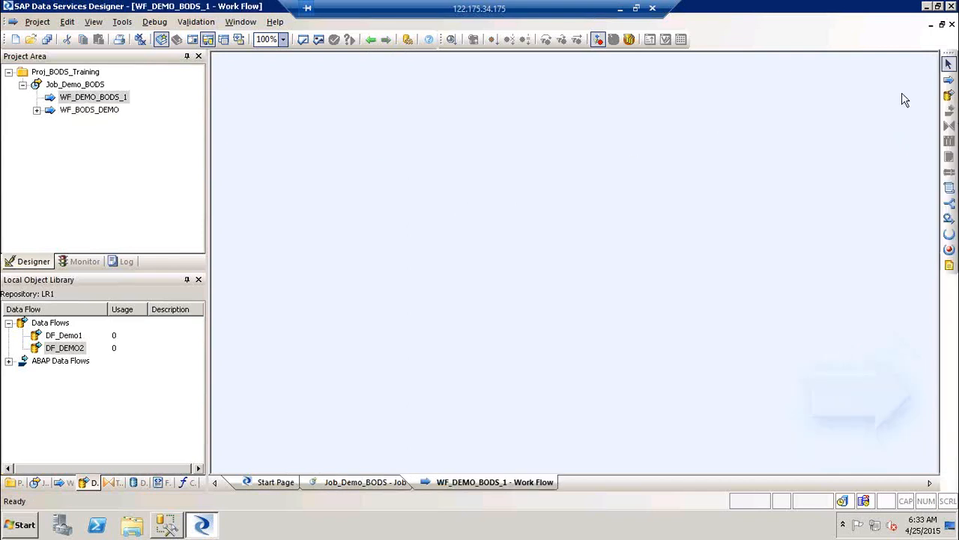
pyautogui.click(949, 95)
pyautogui.click(480, 135)
pyautogui.write('DF_DEMO')
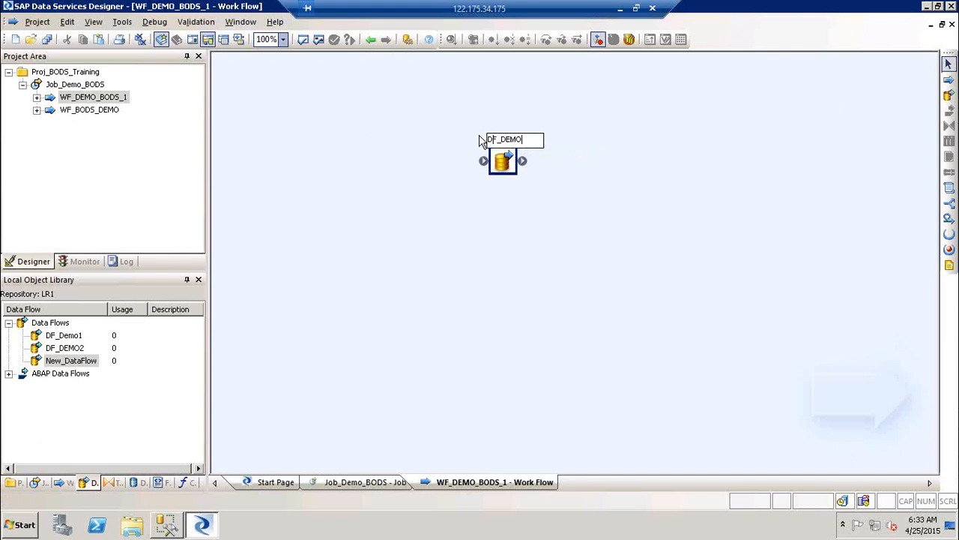
pyautogui.write('3')
pyautogui.click(751, 217)
# Add a data flow DF_DEMO4 below DF_DEMO3 and connect DF_DEMO3 to run before it.
pyautogui.click(948, 95)
pyautogui.click(571, 217)
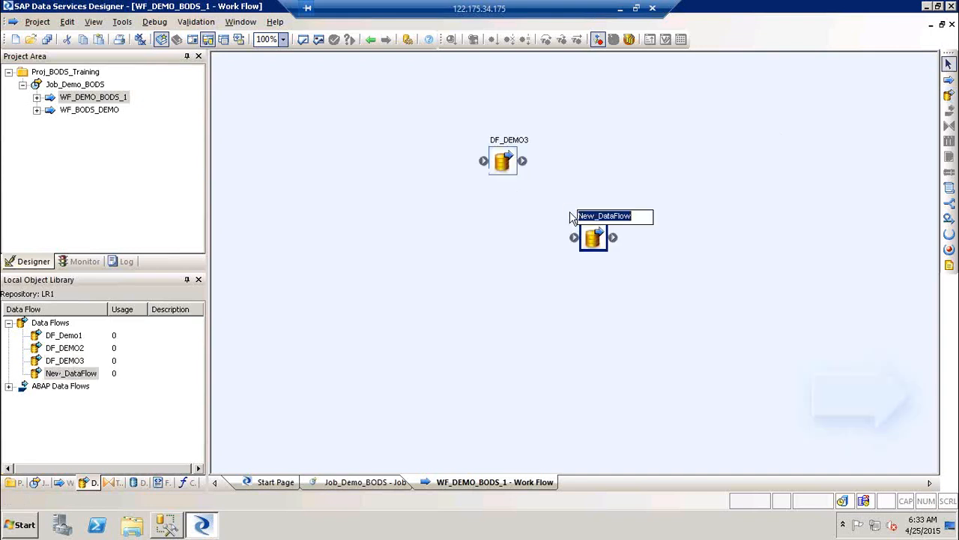
pyautogui.write('DEMO_')
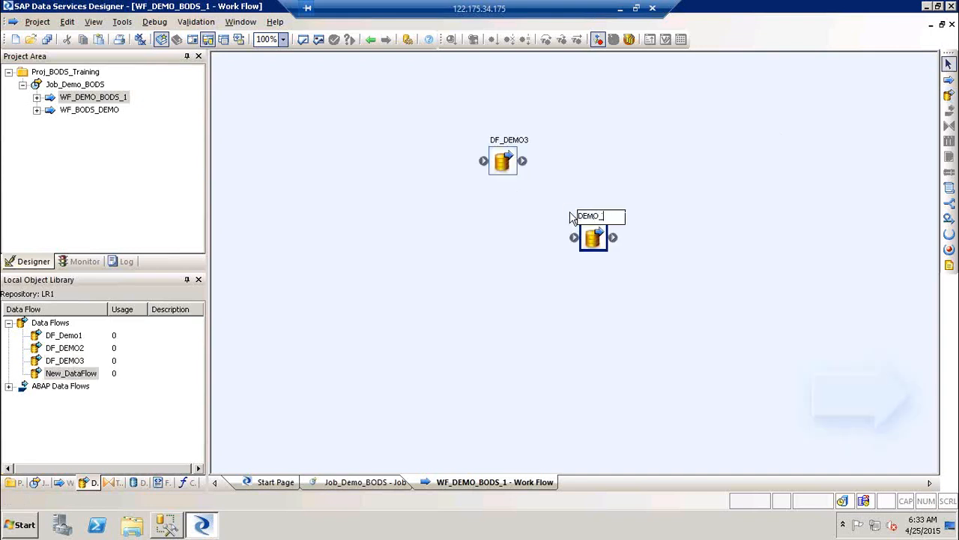
pyautogui.press('BackSpace')
pyautogui.press('BackSpace')
pyautogui.press('BackSpace')
pyautogui.press('BackSpace')
pyautogui.write('F_DEMO4')
pyautogui.press('Return')
pyautogui.moveTo(529, 165); pyautogui.dragTo(576, 241)
pyautogui.click(585, 167)
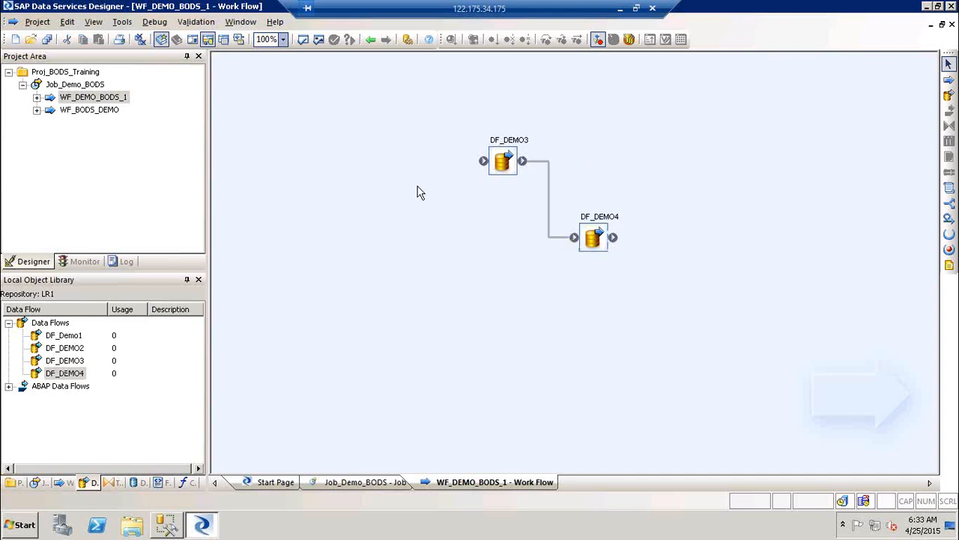
pyautogui.click(550, 225)
# Expand both work flows in the project tree, then open DF_Demo1 through the job and WF_BODS_DEMO.
pyautogui.click(36, 98)
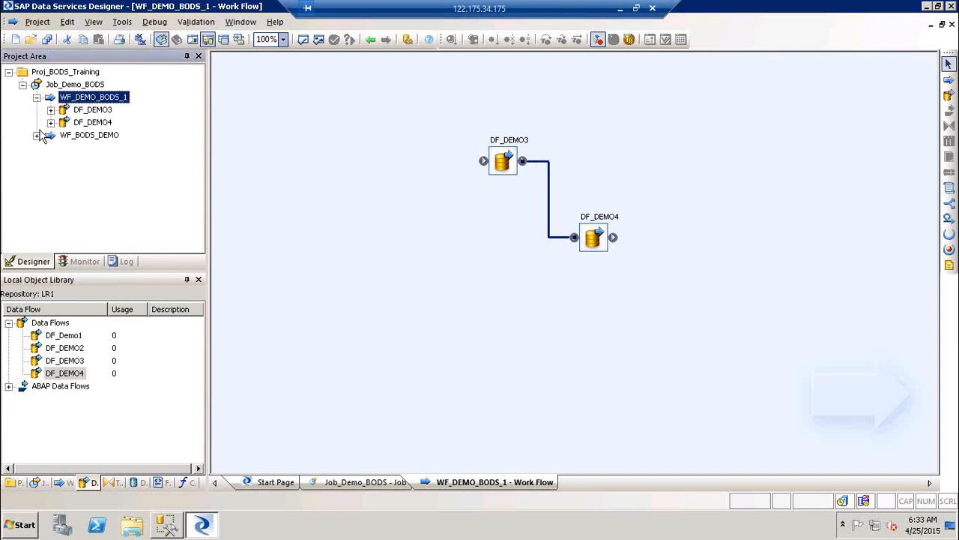
pyautogui.click(36, 135)
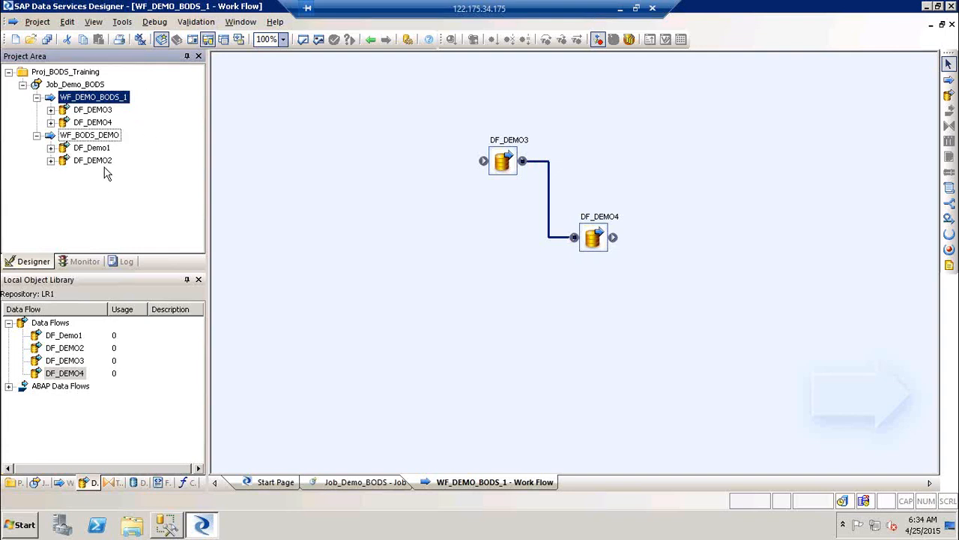
pyautogui.click(688, 68)
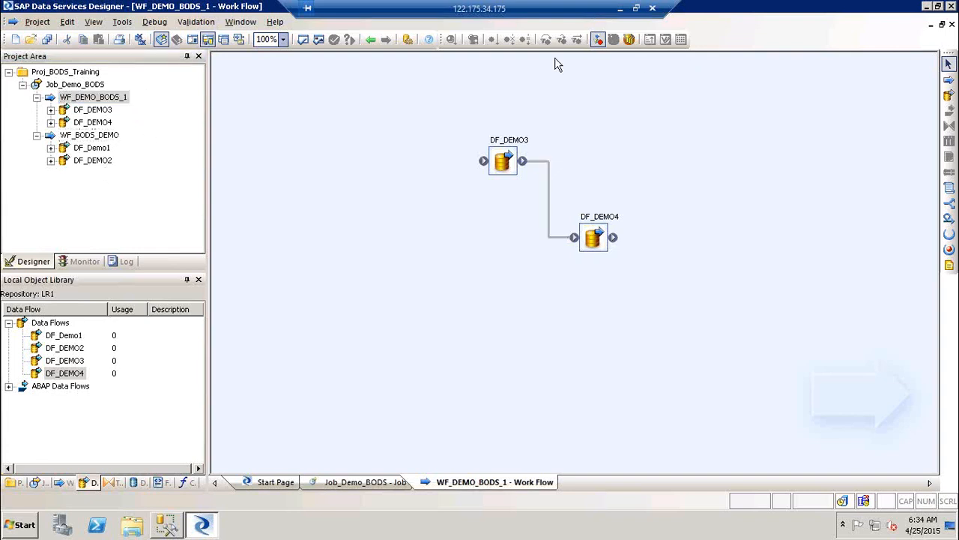
pyautogui.click(370, 39)
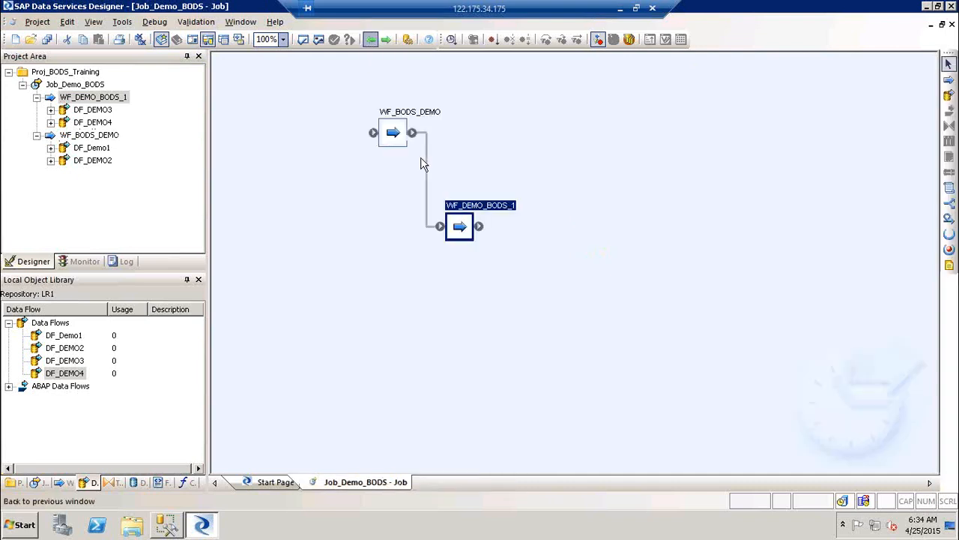
pyautogui.doubleClick(426, 119)
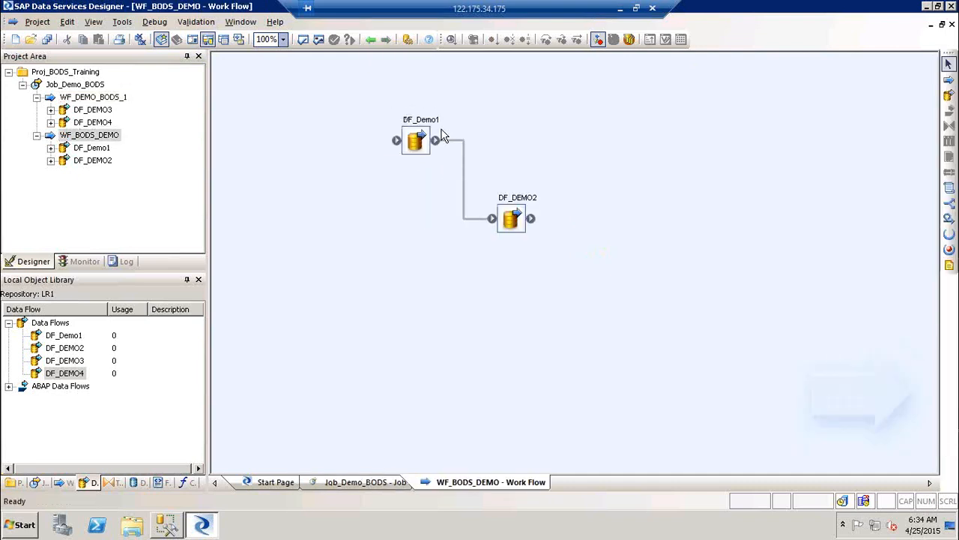
pyautogui.doubleClick(428, 129)
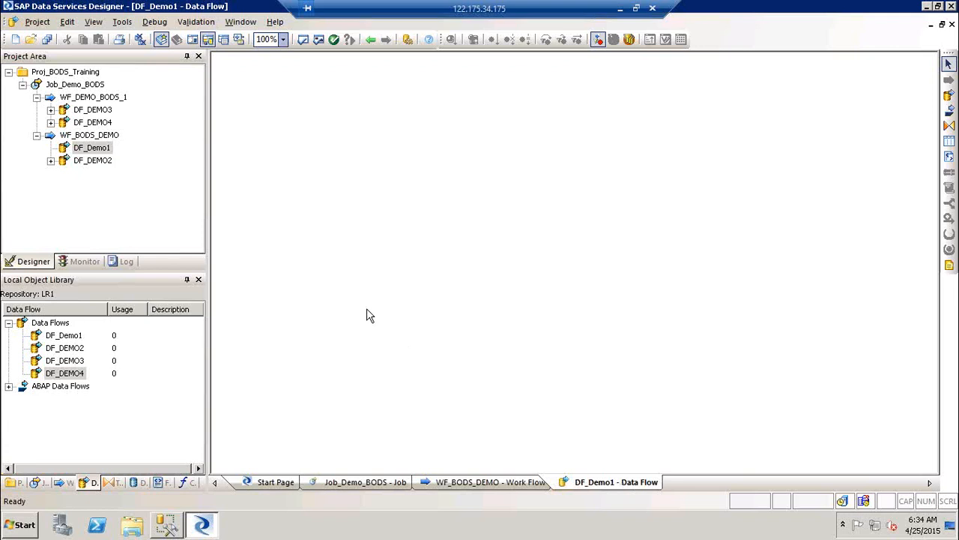
# Collapse WF_BODS_DEMO, WF_DEMO_BODS_1 and Job_Demo_BODS in the Project Area.
pyautogui.click(36, 134)
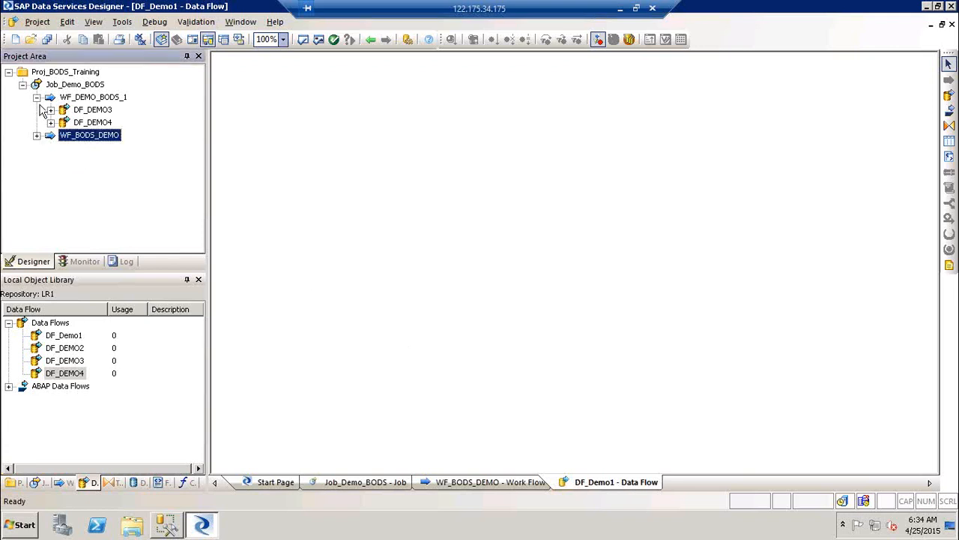
pyautogui.click(36, 97)
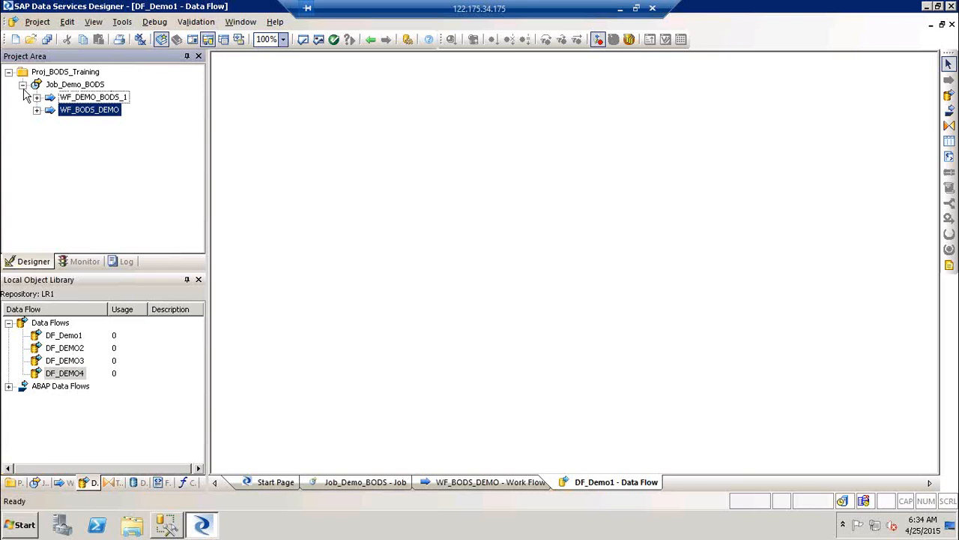
pyautogui.click(23, 86)
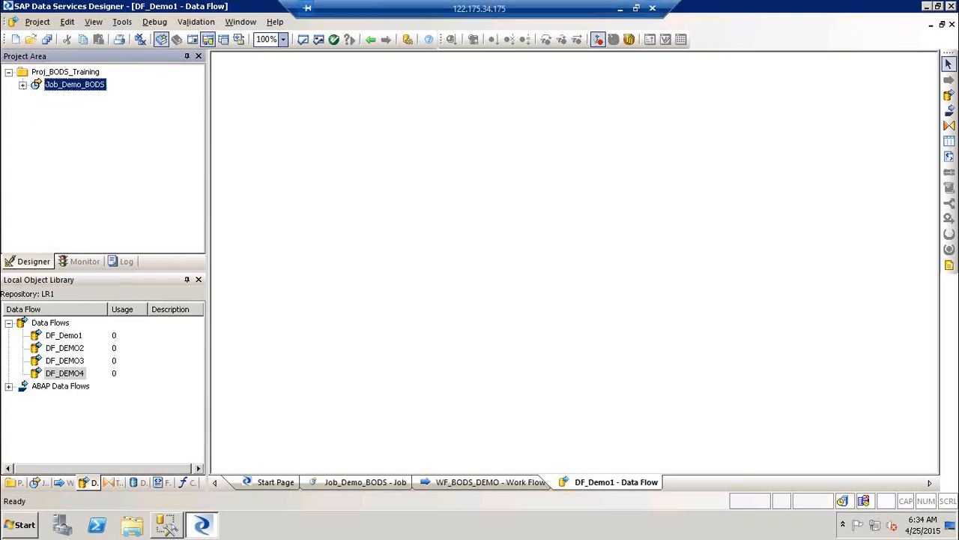
# Briefly minimize the remote desktop to check the local Excel schedule, then restore it and open Run.
pyautogui.click(621, 13)
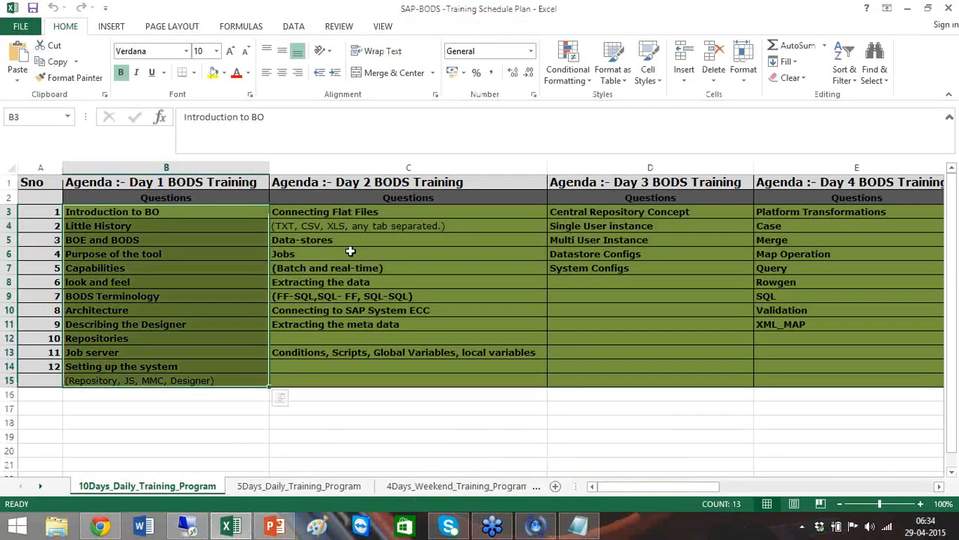
pyautogui.click(350, 251)
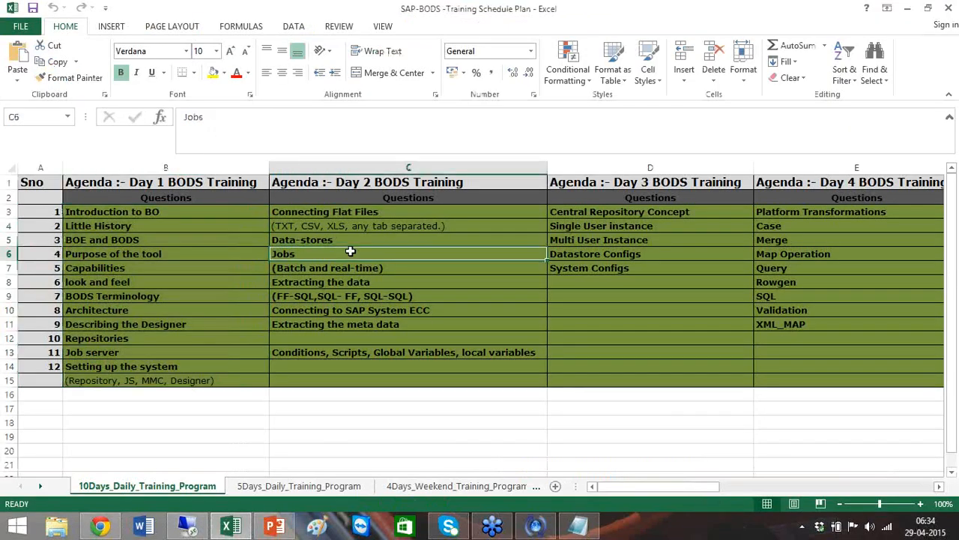
pyautogui.click(198, 527)
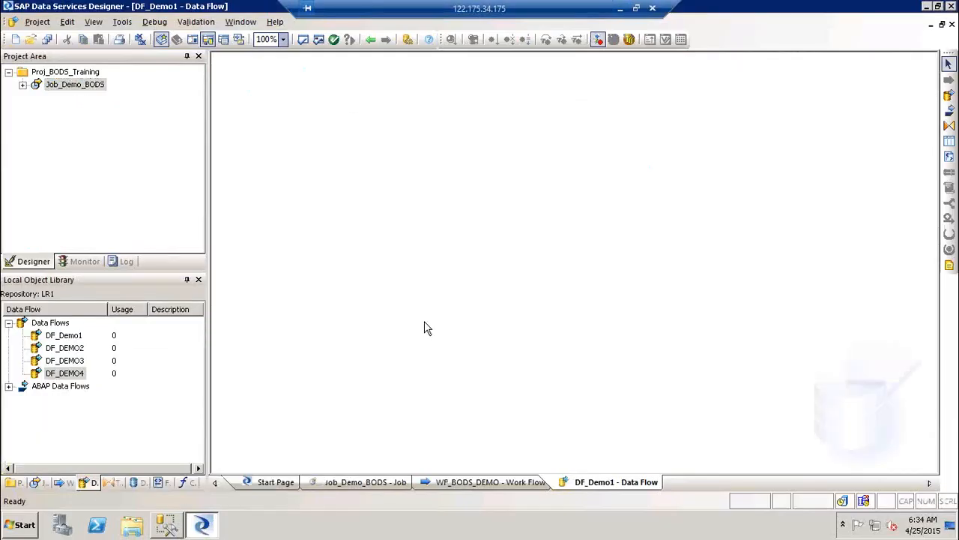
pyautogui.press('super+r')
# Launch Notepad, type '1) FF-FF Ext', 'inbound', 'Outbound' on three lines, then minimize it.
pyautogui.press('Return')
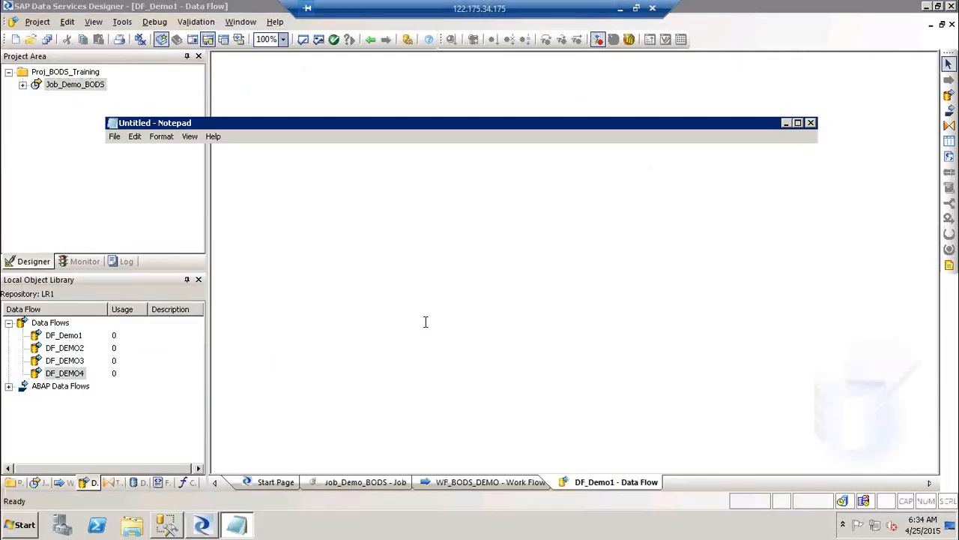
pyautogui.write('1)')
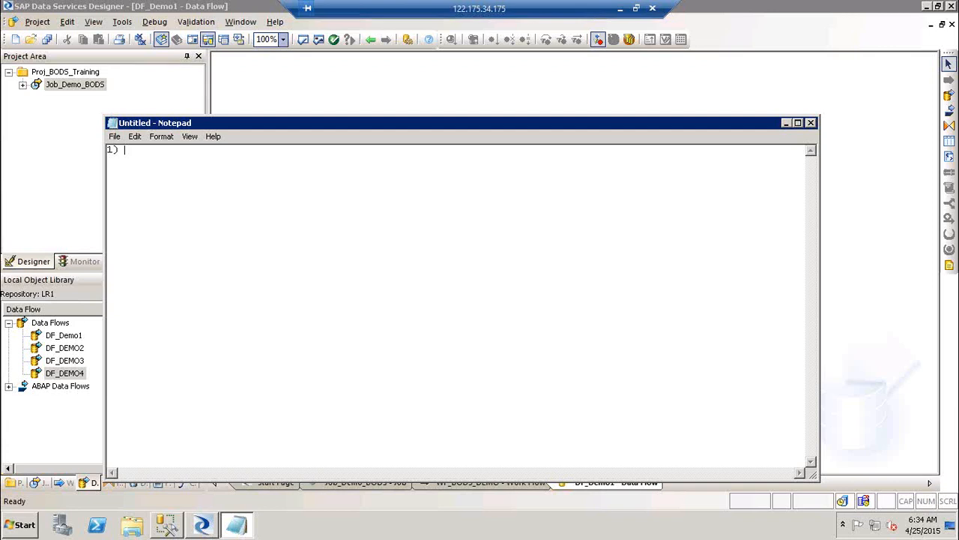
pyautogui.write('FF-FF Ext')
pyautogui.press('Return')
pyautogui.write('inbound')
pyautogui.press('Return')
pyautogui.write('Out')
pyautogui.press('BackSpace')
pyautogui.write('tboub')
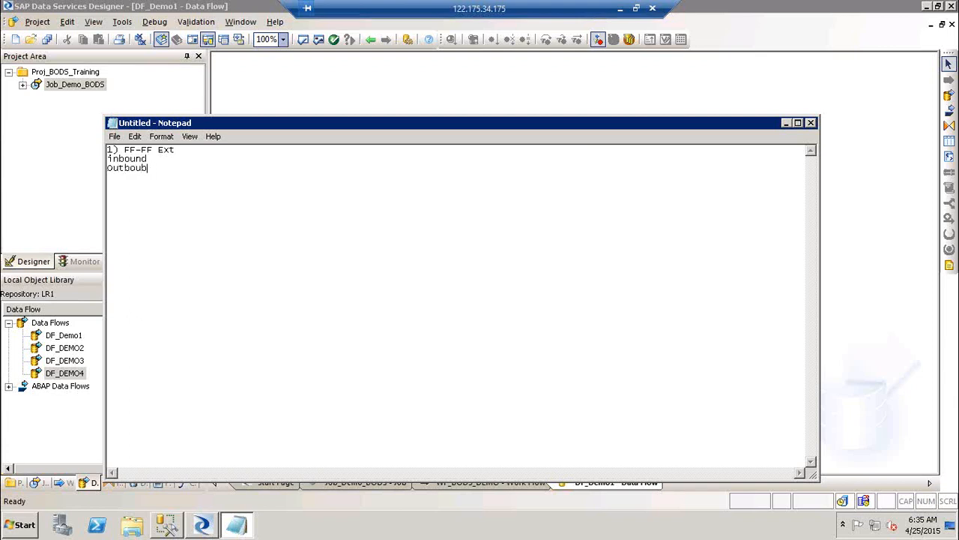
pyautogui.press('BackSpace')
pyautogui.write('nd')
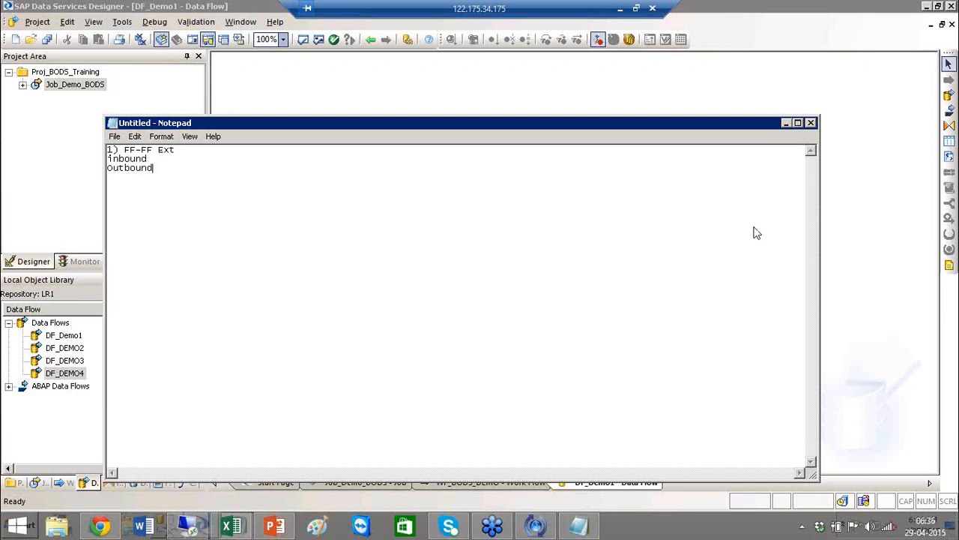
pyautogui.click(786, 124)
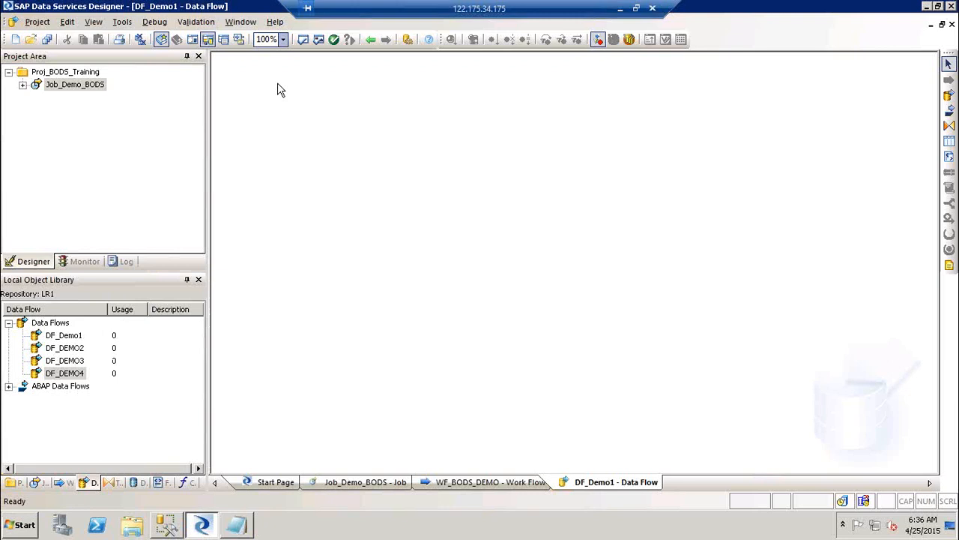
# Expand Job_Demo_BODS and both work flows in the Project Area, then open DF_DEMO3.
pyautogui.click(23, 85)
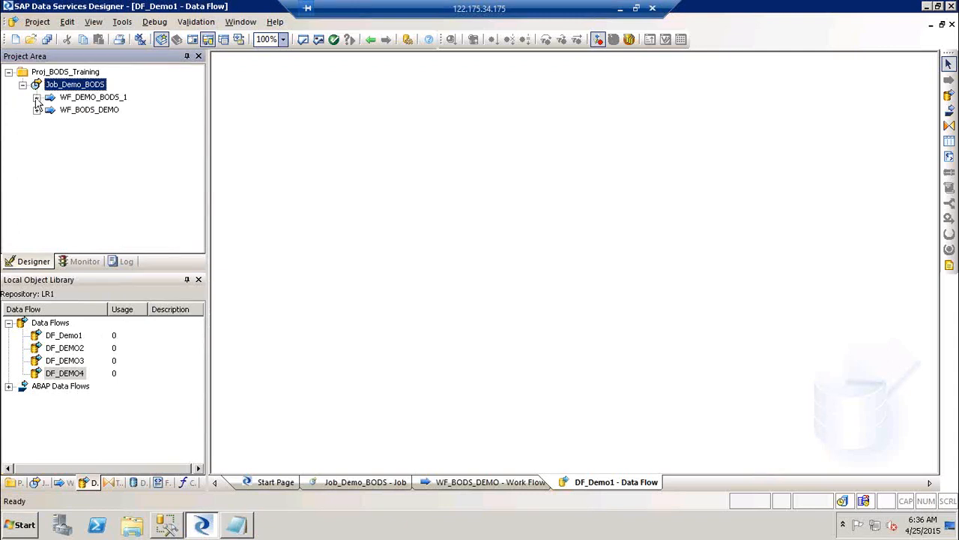
pyautogui.click(36, 98)
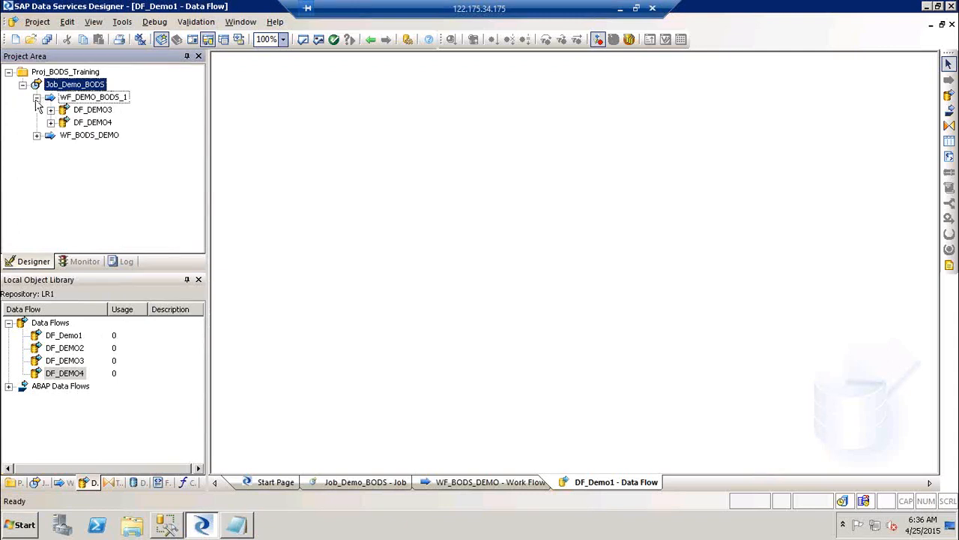
pyautogui.click(36, 135)
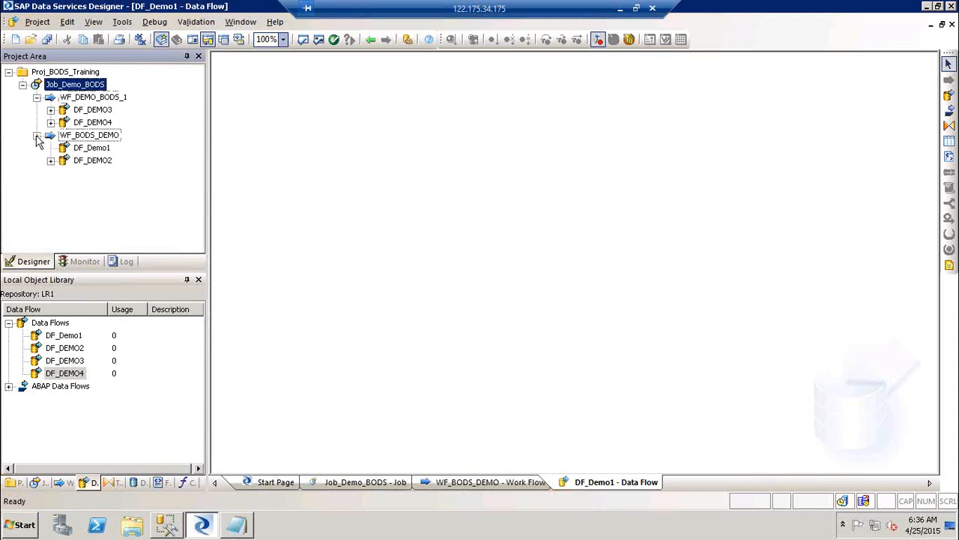
pyautogui.doubleClick(92, 110)
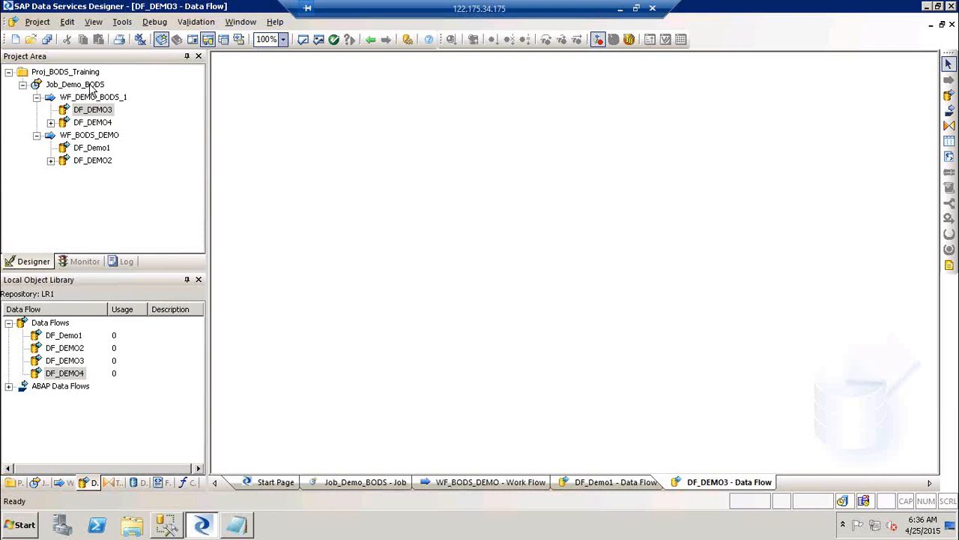
pyautogui.click(94, 114)
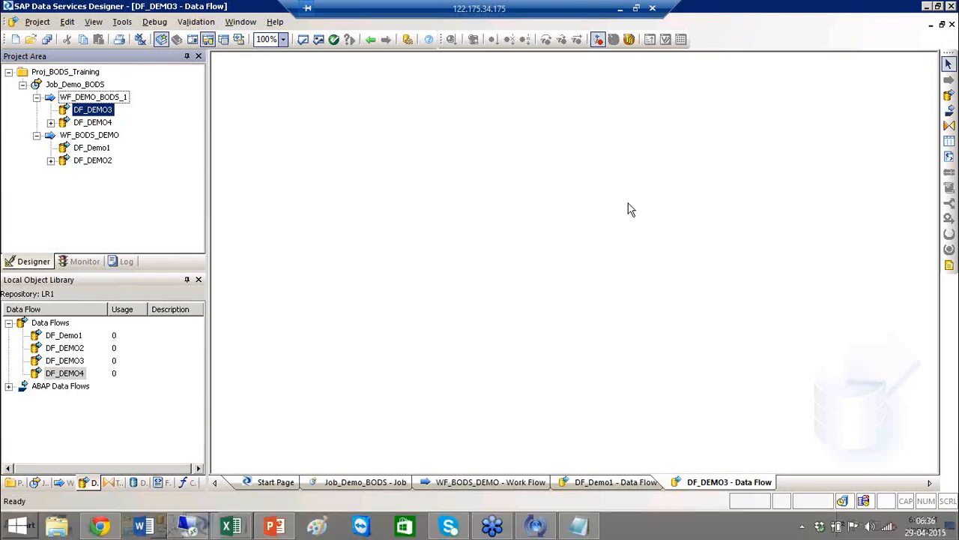
# Collapse both work flow branches and bring the Notepad note back to the front.
pyautogui.click(36, 98)
pyautogui.click(36, 110)
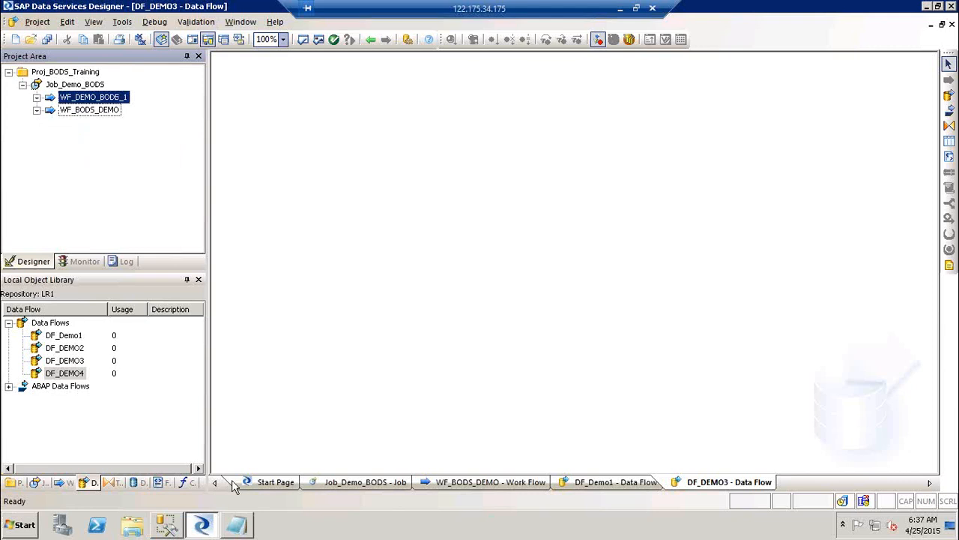
pyautogui.click(237, 526)
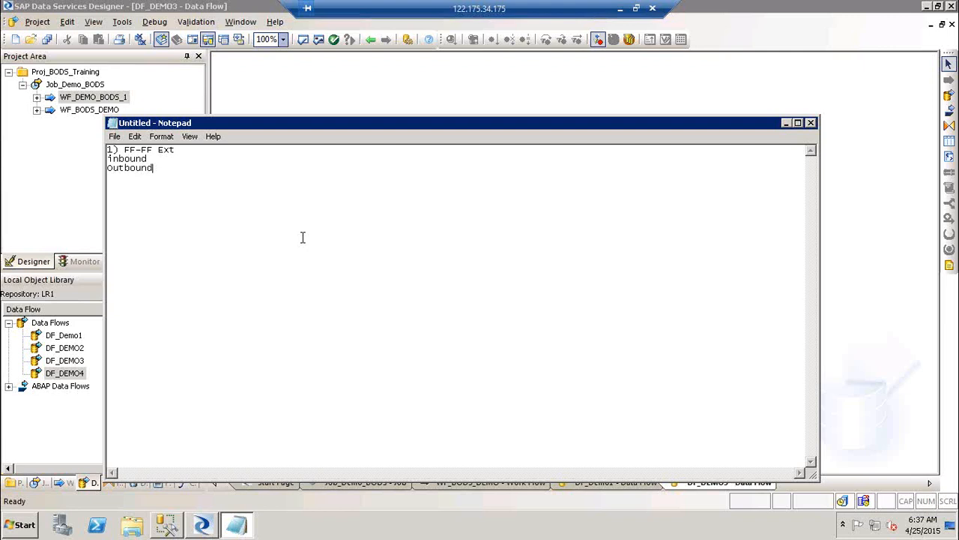
# Below a blank line after 'Outbound', type 'BR / Validation', correcting typos along the way.
pyautogui.press('Return')
pyautogui.press('Return')
pyautogui.write('BR / Validation')
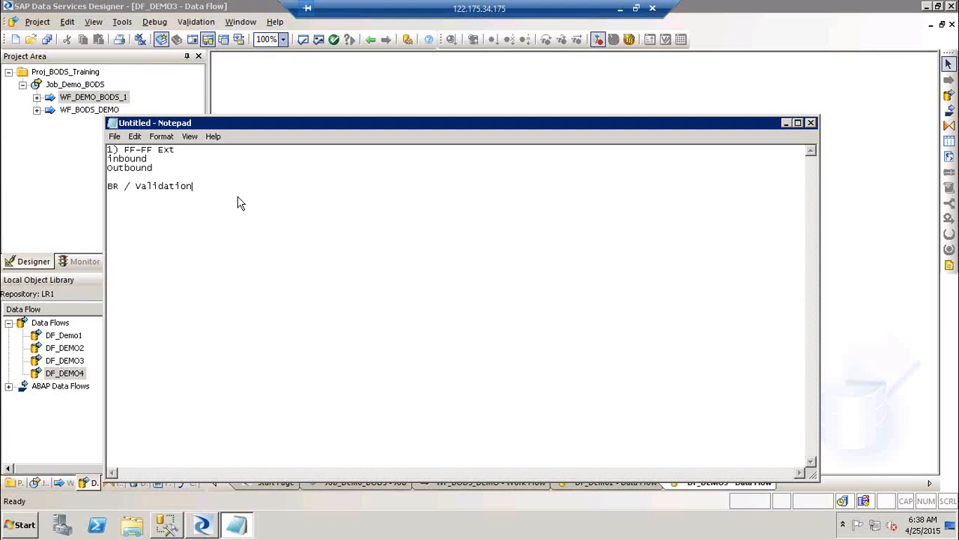
# Under BR / Validation, add the items '2) FF-DB Ext' and '3) DB_DB ext'.
pyautogui.press('Return')
pyautogui.press('Return')
pyautogui.write('2)')
pyautogui.press('BackSpace')
pyautogui.write('FFF')
pyautogui.press('BackSpace')
pyautogui.write('-DB Ext')
pyautogui.press('Return')
pyautogui.write('3) DB_DB ext')
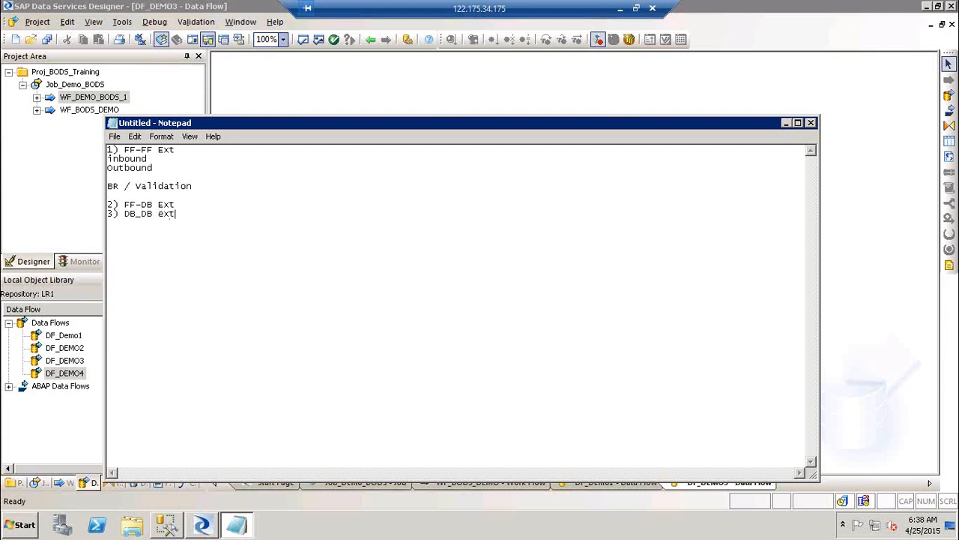
# Add '4) DB-FF Ext' and '5) SAP -DB & FF Ext', then place the cursor after BR / Validation.
pyautogui.press('Return')
pyautogui.write('4) DB-FF Ext')
pyautogui.press('Return')
pyautogui.write('5) SAP -')
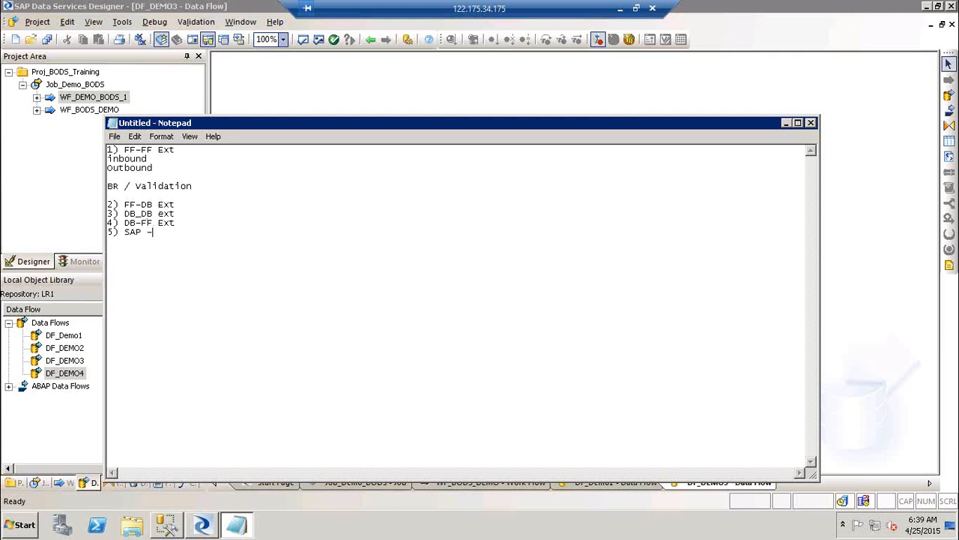
pyautogui.write('DB & Ff')
pyautogui.press('BackSpace')
pyautogui.press('BackSpace')
pyautogui.write('F Ext')
pyautogui.press('Return')
pyautogui.press('Return')
pyautogui.click(193, 211)
pyautogui.click(204, 189)
# Add a 'Steps1:-' heading with step '1) define connection to the source and target flat files'.
pyautogui.press('Return')
pyautogui.press('Return')
pyautogui.press('Return')
pyautogui.press('Up')
pyautogui.write('Steps1:-')
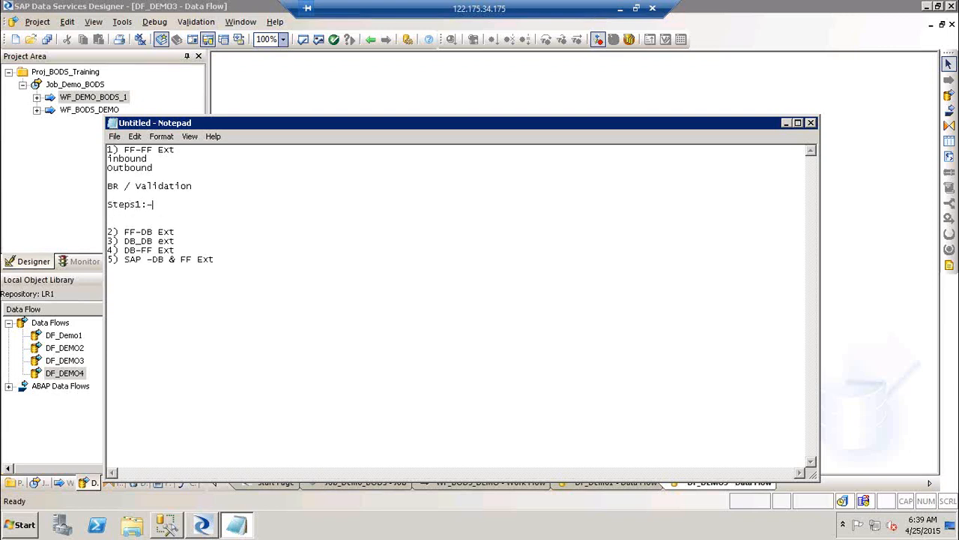
pyautogui.press('Return')
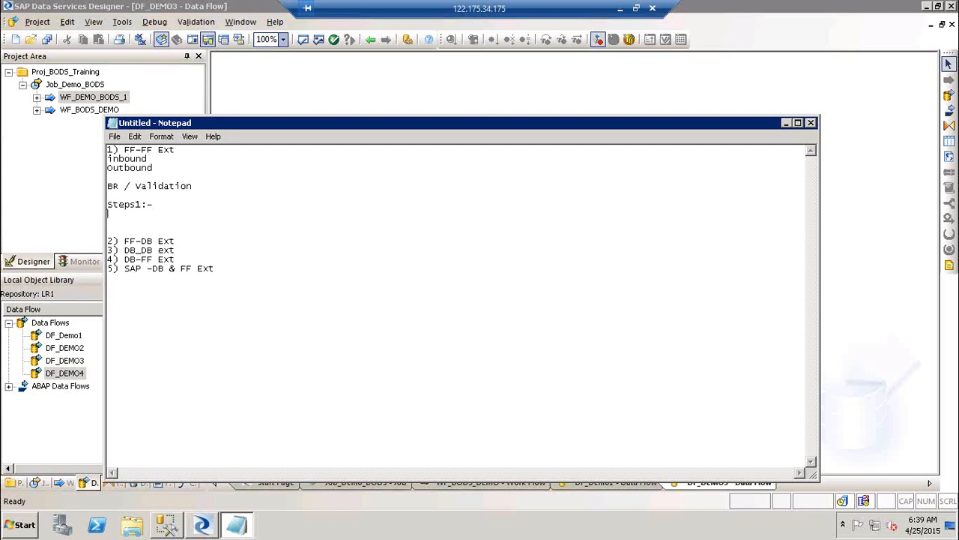
pyautogui.press('Return')
pyautogui.write('1)')
pyautogui.press('BackSpace')
pyautogui.press('BackSpace')
pyautogui.press('BackSpace')
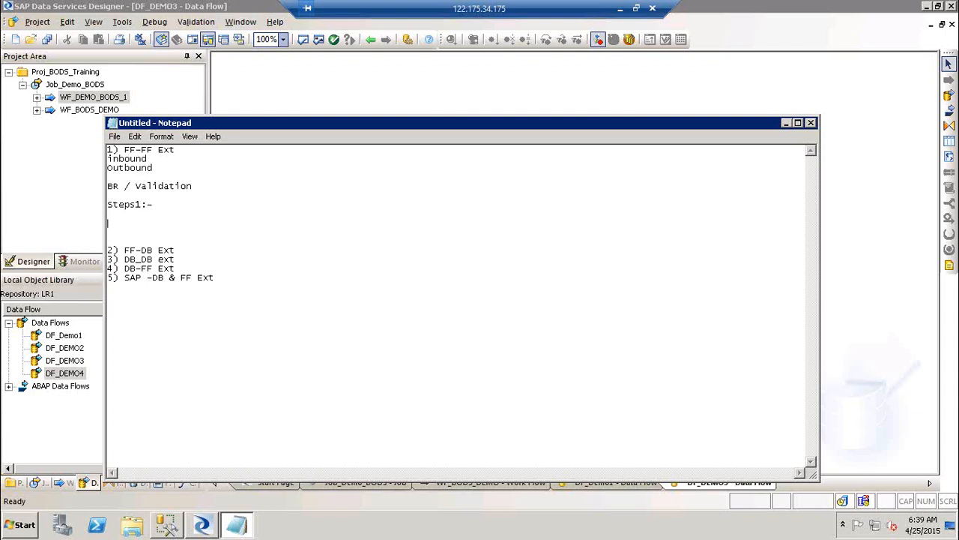
pyautogui.write('1) Co')
pyautogui.press('BackSpace')
pyautogui.press('BackSpace')
pyautogui.write('define connection to the source and target')
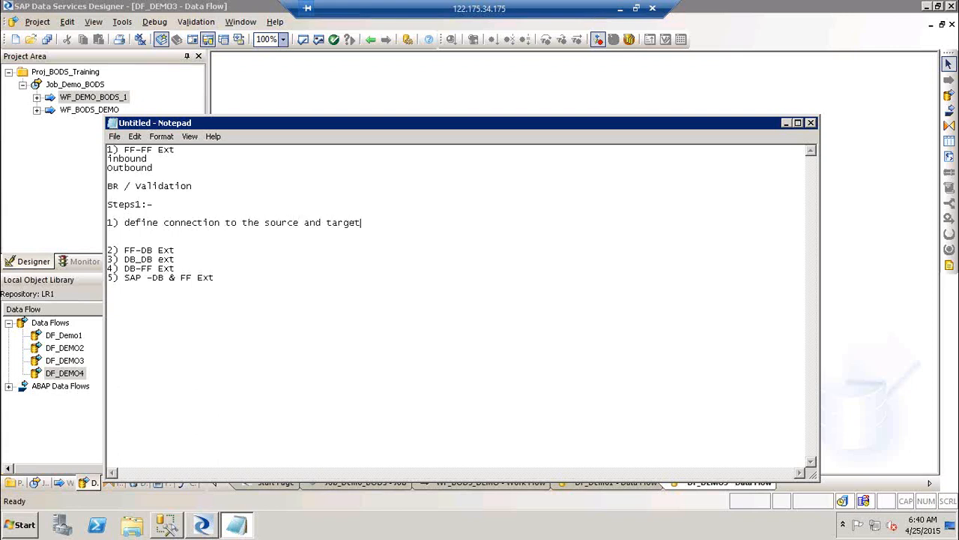
pyautogui.write(' flat files')
# Add step '2) Create a job --> Df-> Drag in source and target files'.
pyautogui.press('Return')
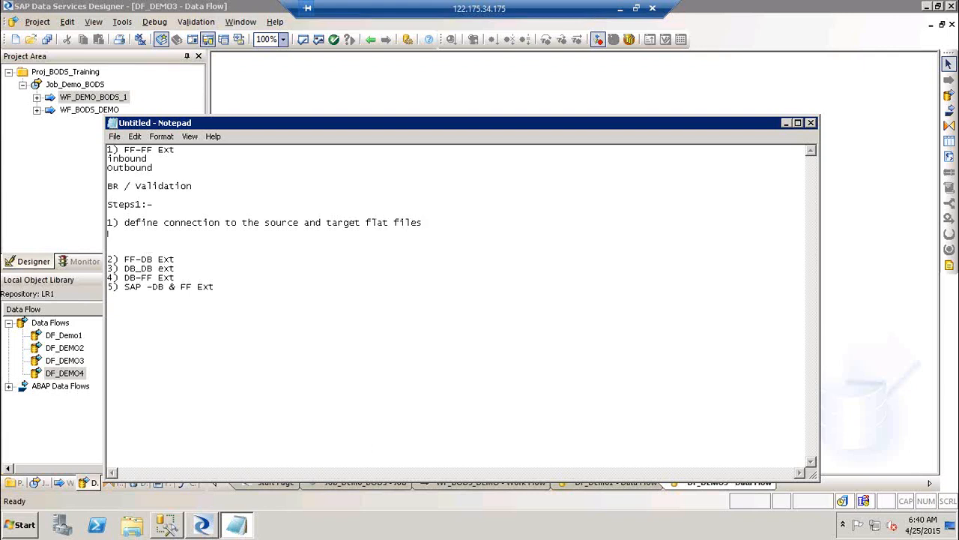
pyautogui.write('2) Createa')
pyautogui.press('BackSpace')
pyautogui.press('BackSpace')
pyautogui.write('e a joo and')
pyautogui.press('BackSpace')
pyautogui.press('BackSpace')
pyautogui.press('BackSpace')
pyautogui.write('--> Df-> Drag')
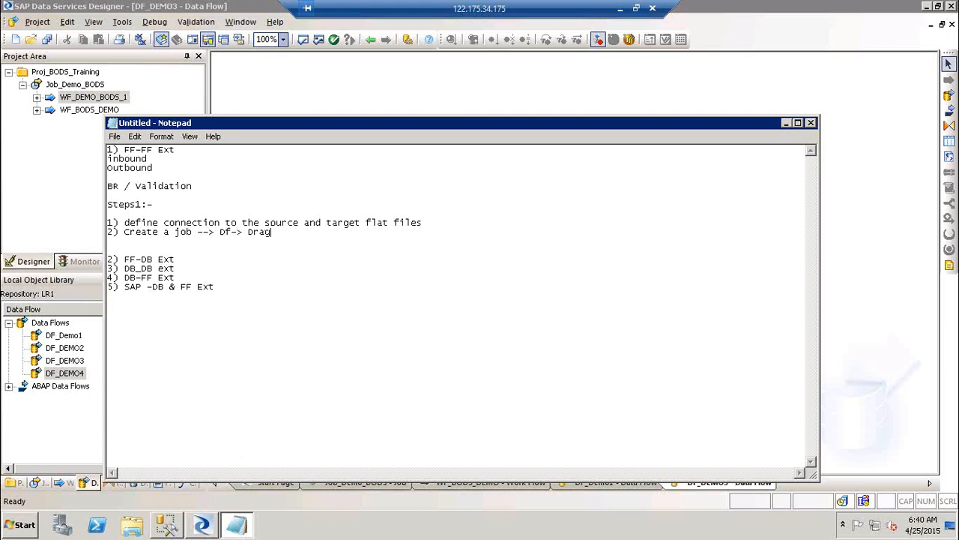
pyautogui.write(' in source and target files')
# Add steps '3) Link them and check syntax' and '4) Execute the job'.
pyautogui.press('Return')
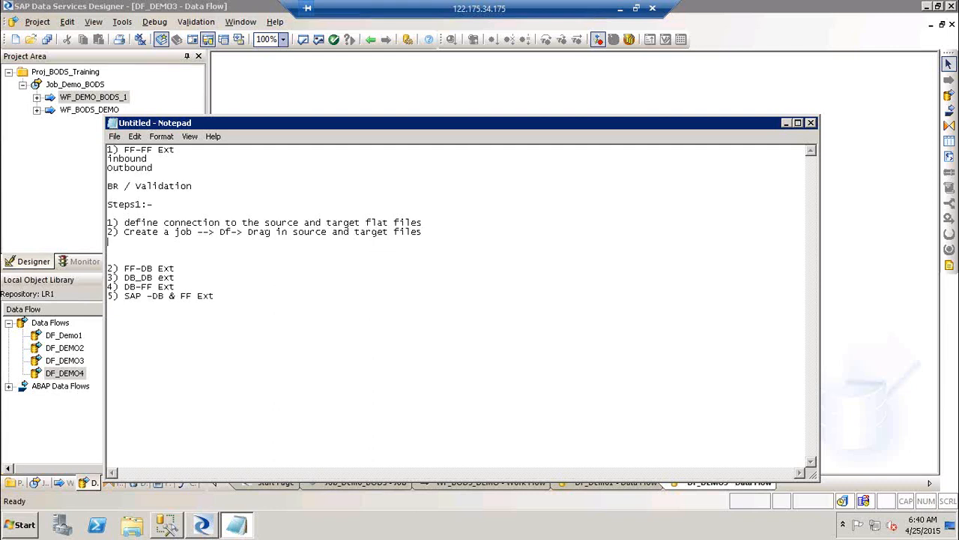
pyautogui.write('3) Link then')
pyautogui.press('BackSpace')
pyautogui.write('m and check ')
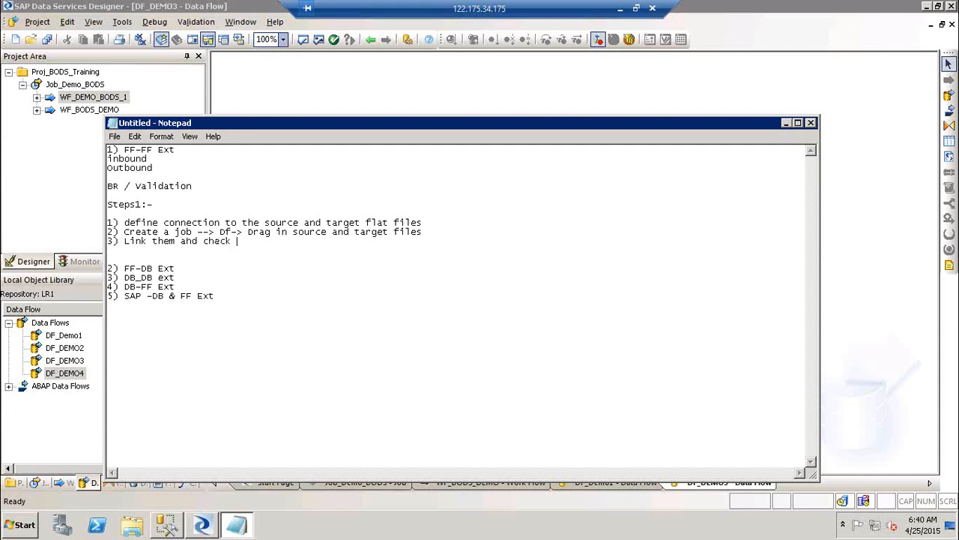
pyautogui.write('syntax')
pyautogui.press('Return')
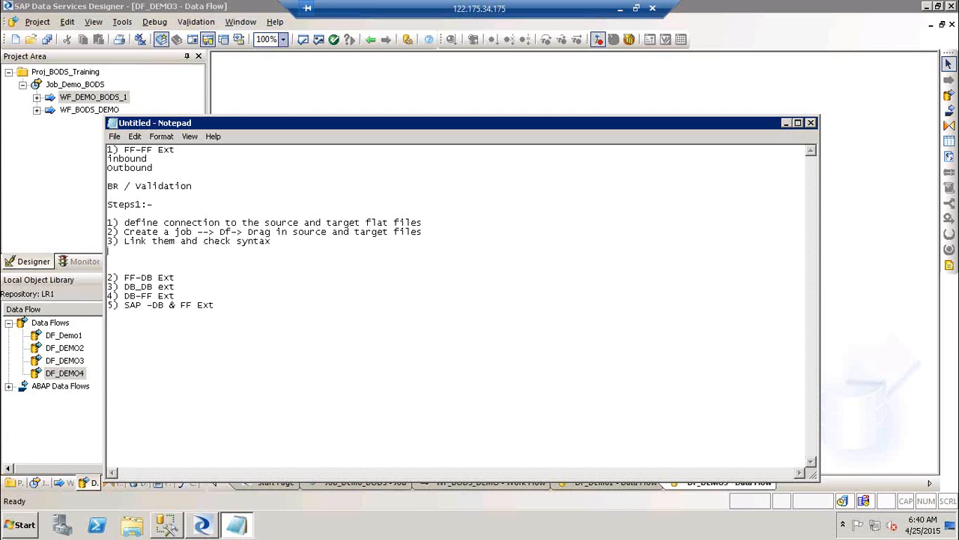
pyautogui.write('4) Execute the job')
pyautogui.click(292, 88)
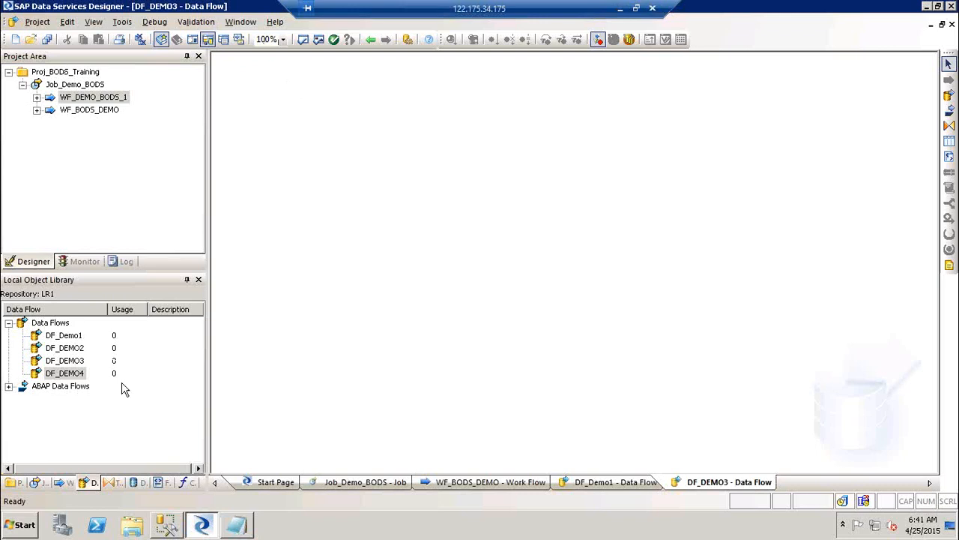
pyautogui.press('super+d')
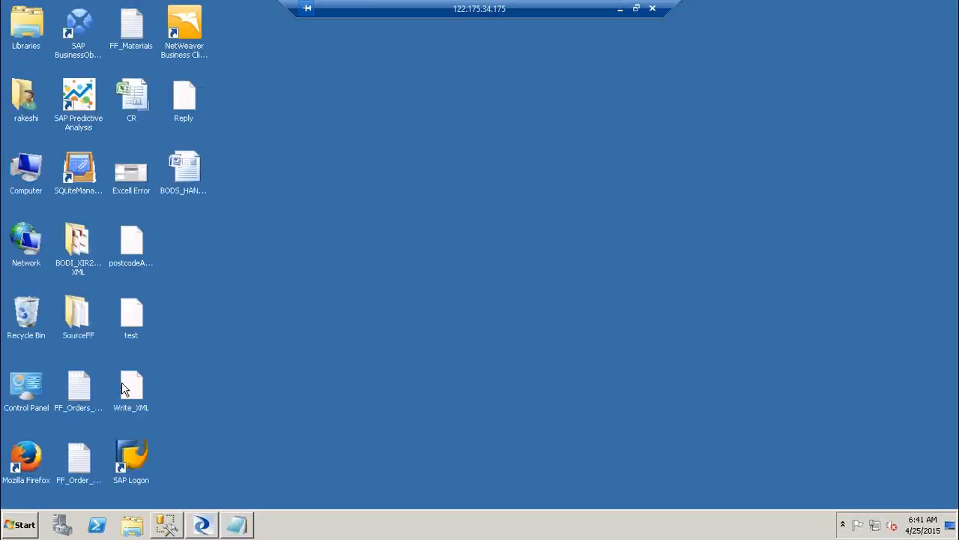
pyautogui.doubleClick(79, 328)
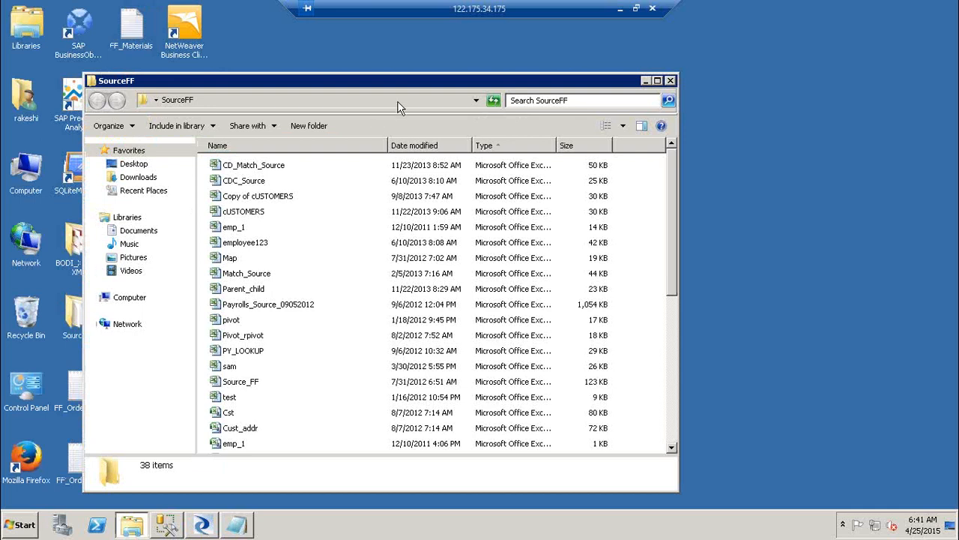
pyautogui.doubleClick(397, 81)
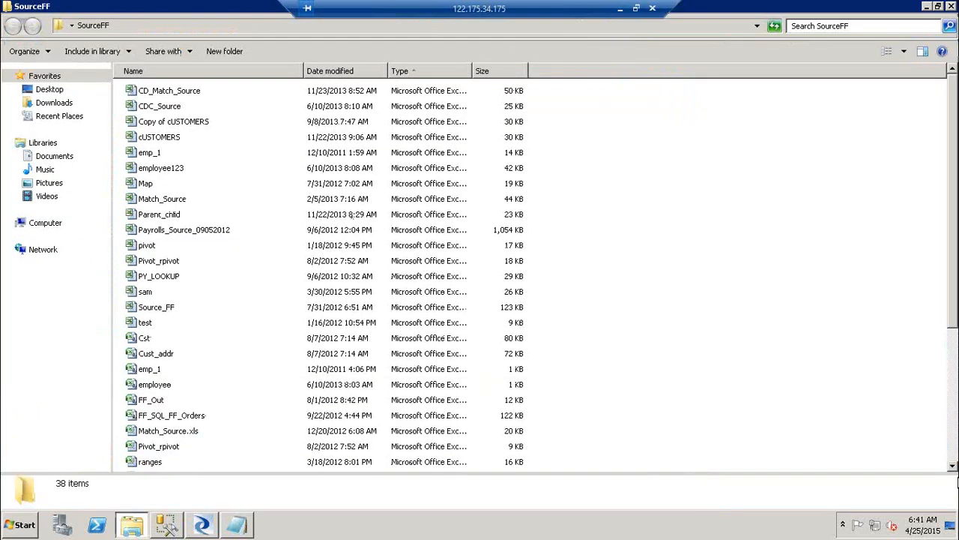
pyautogui.click(956, 447)
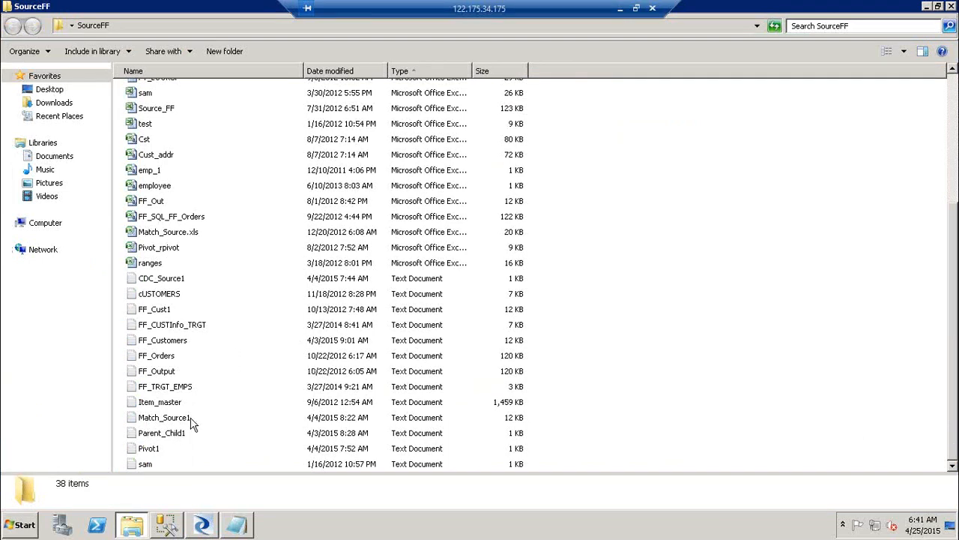
pyautogui.doubleClick(169, 342)
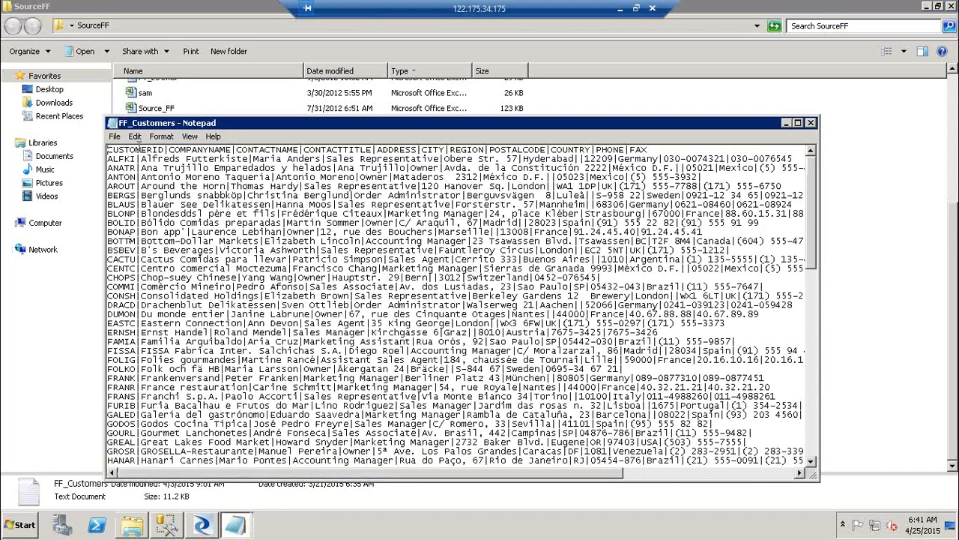
pyautogui.moveTo(171, 149); pyautogui.dragTo(165, 149)
pyautogui.moveTo(237, 153); pyautogui.dragTo(231, 152)
pyautogui.click(813, 123)
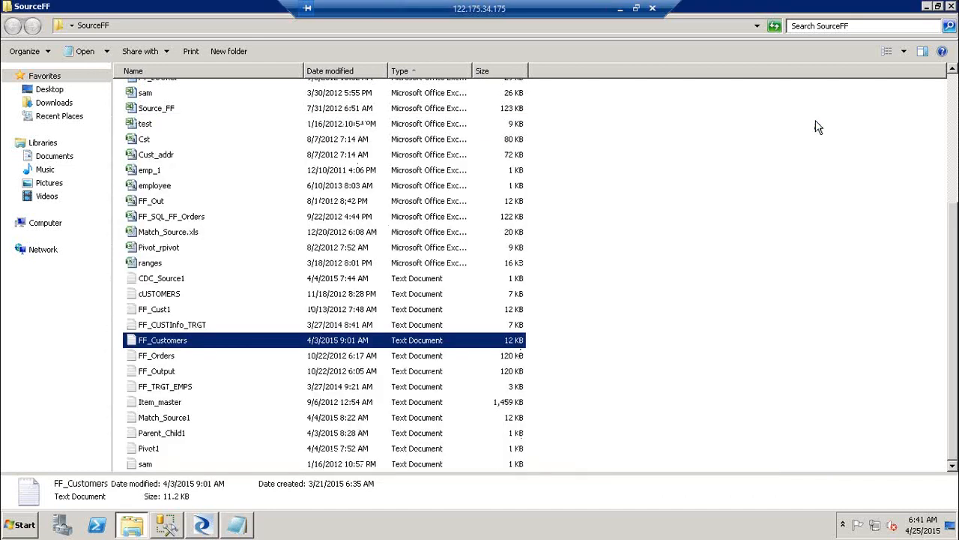
pyautogui.click(207, 523)
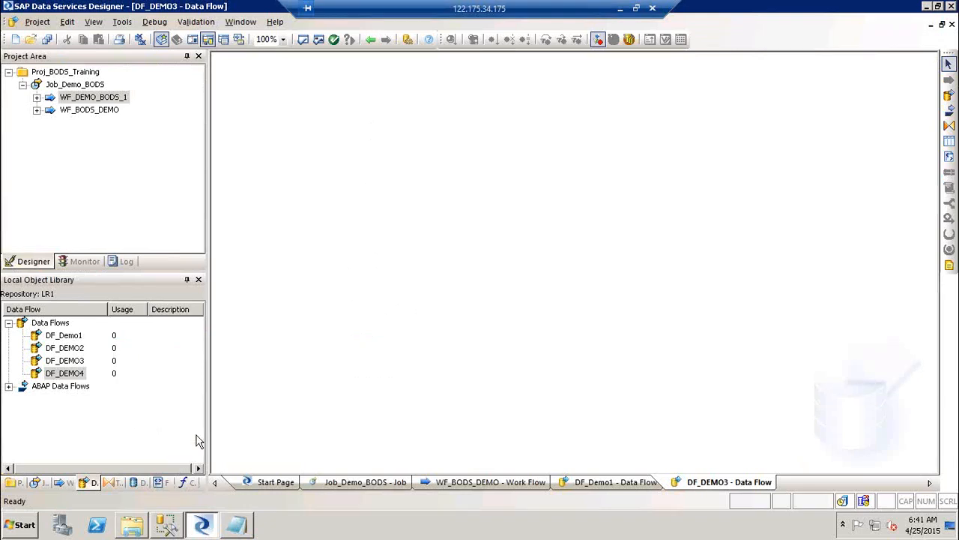
# Widen the panels and select Flat Files on the Object Library's Formats tab.
pyautogui.moveTo(208, 440); pyautogui.dragTo(305, 443)
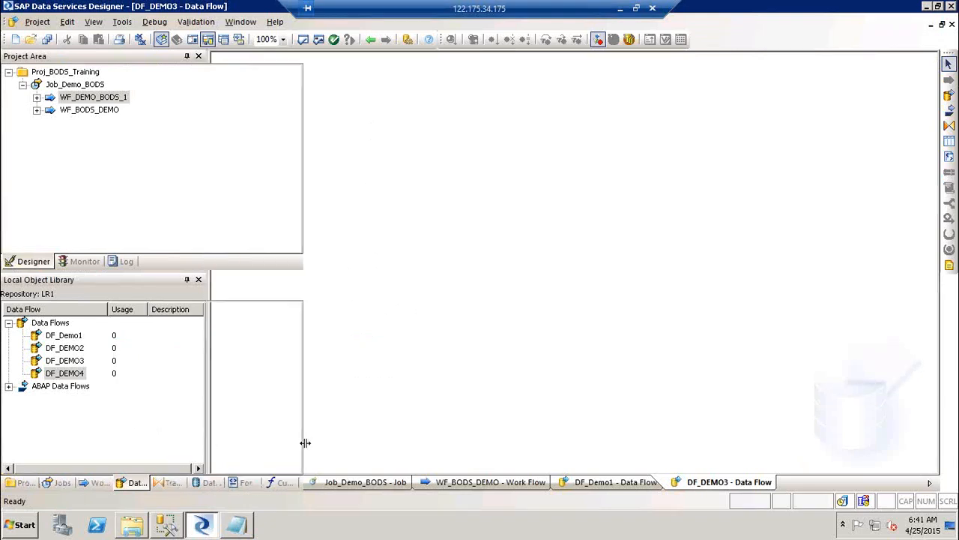
pyautogui.click(234, 484)
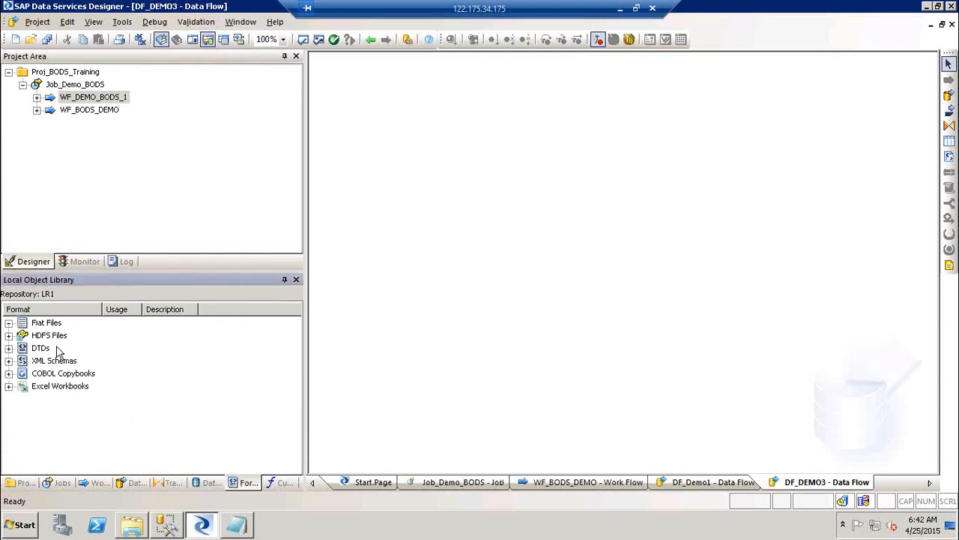
pyautogui.click(43, 324)
pyautogui.rightClick(43, 328)
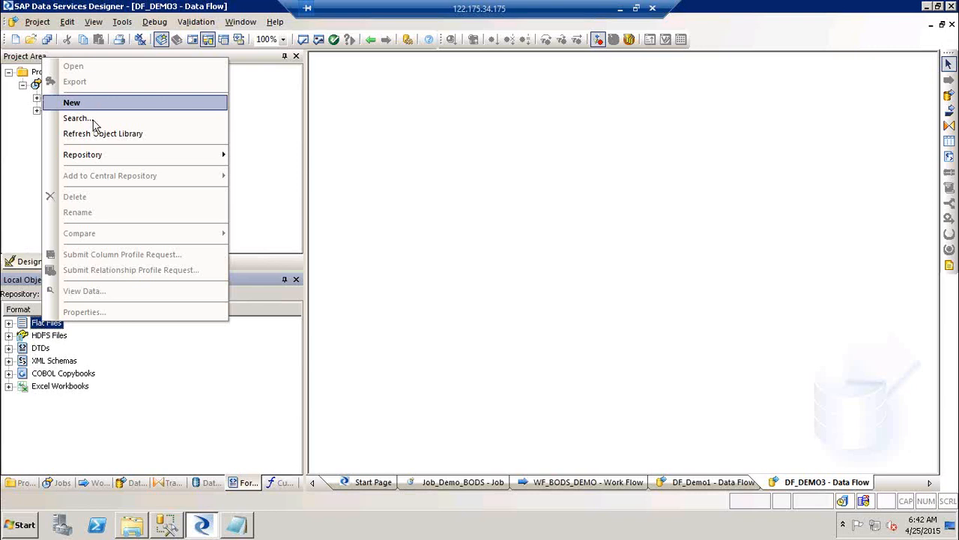
pyautogui.click(233, 417)
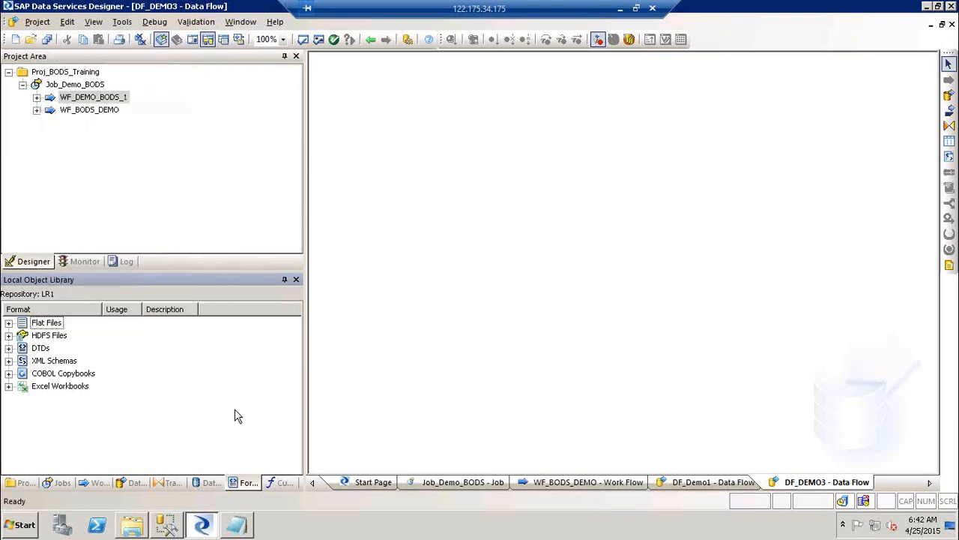
# Create a new flat file format from the Flat Files context menu.
pyautogui.rightClick(235, 415)
pyautogui.moveTo(304, 195)
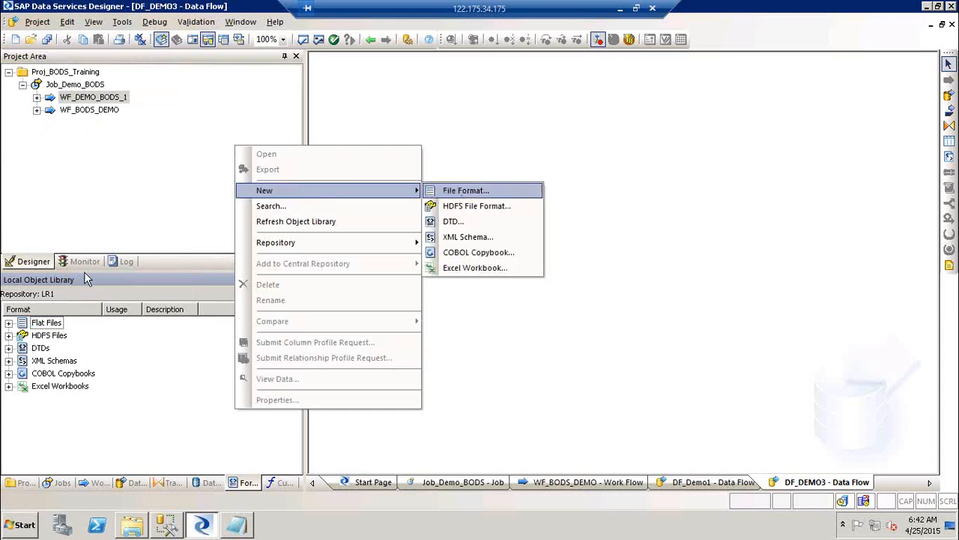
pyautogui.click(48, 326)
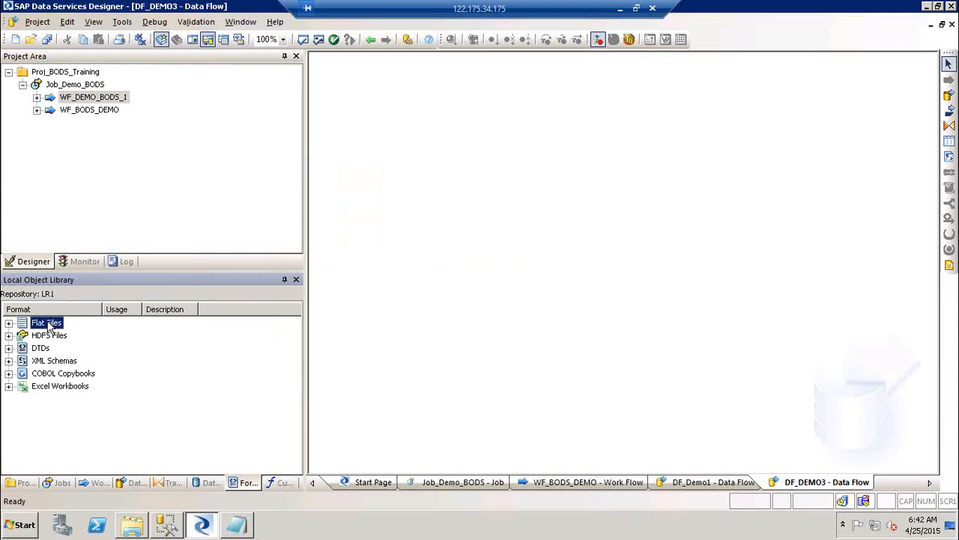
pyautogui.rightClick(237, 403)
pyautogui.moveTo(300, 182)
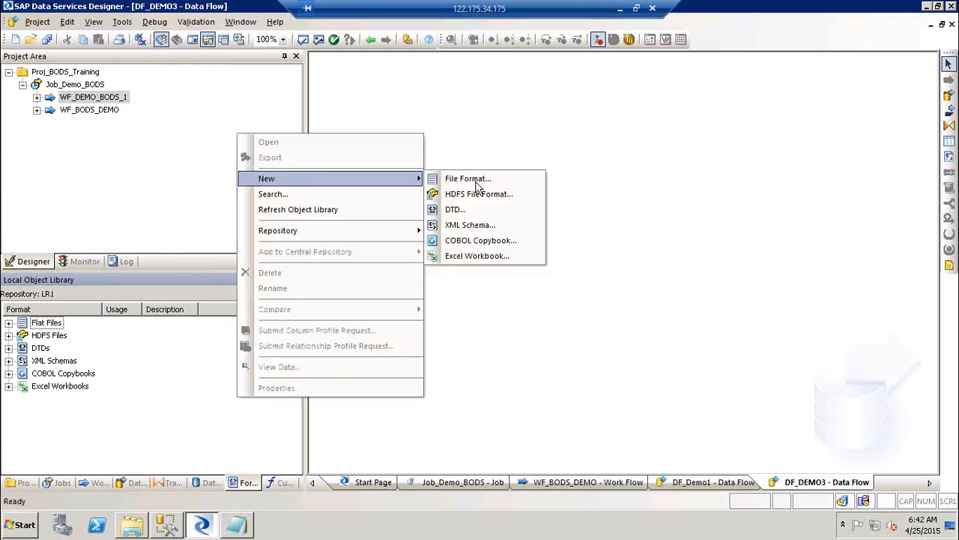
pyautogui.click(48, 323)
pyautogui.click(37, 23)
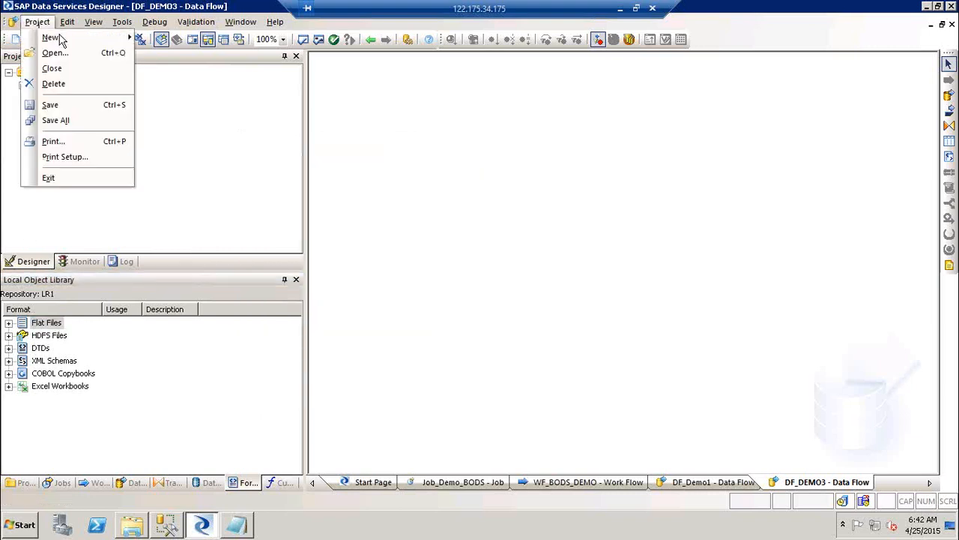
pyautogui.moveTo(64, 41)
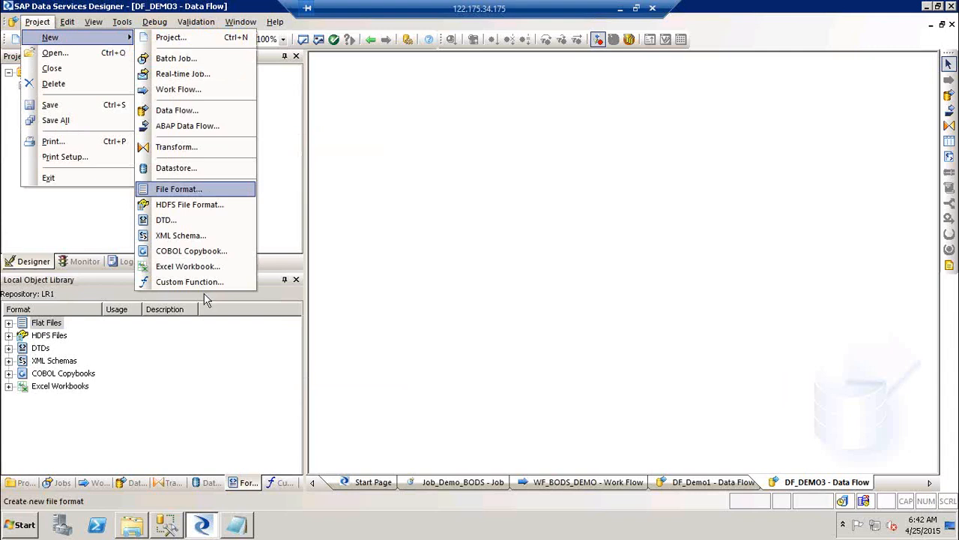
pyautogui.click(206, 379)
pyautogui.click(45, 326)
pyautogui.rightClick(45, 326)
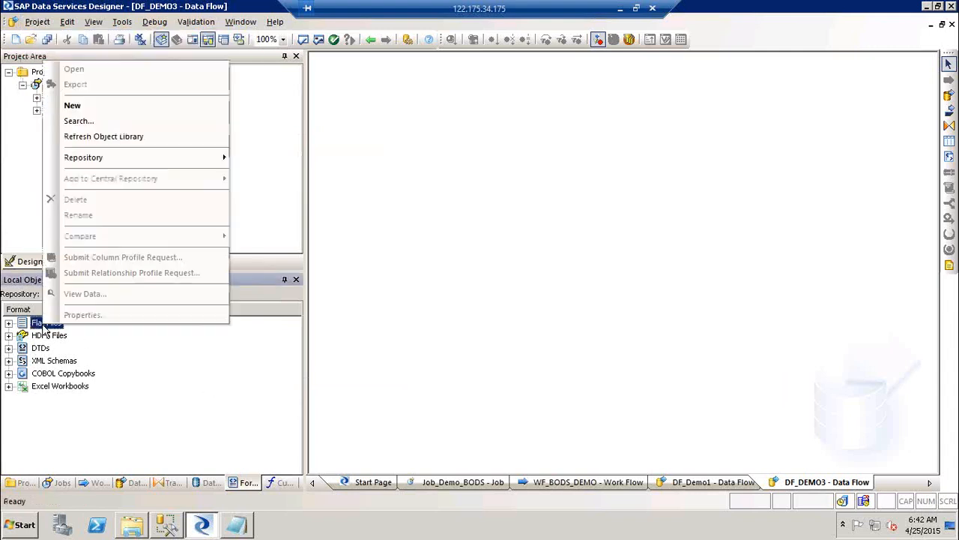
pyautogui.click(116, 109)
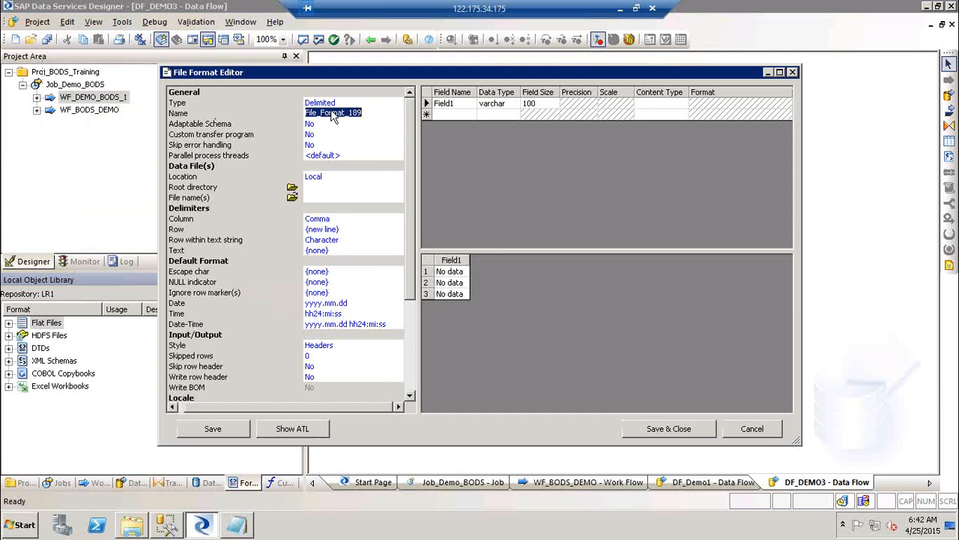
# Keep the type Delimited, rename the format to FF_Customer_SRC, and leave Adaptable Schema at No.
pyautogui.click(379, 105)
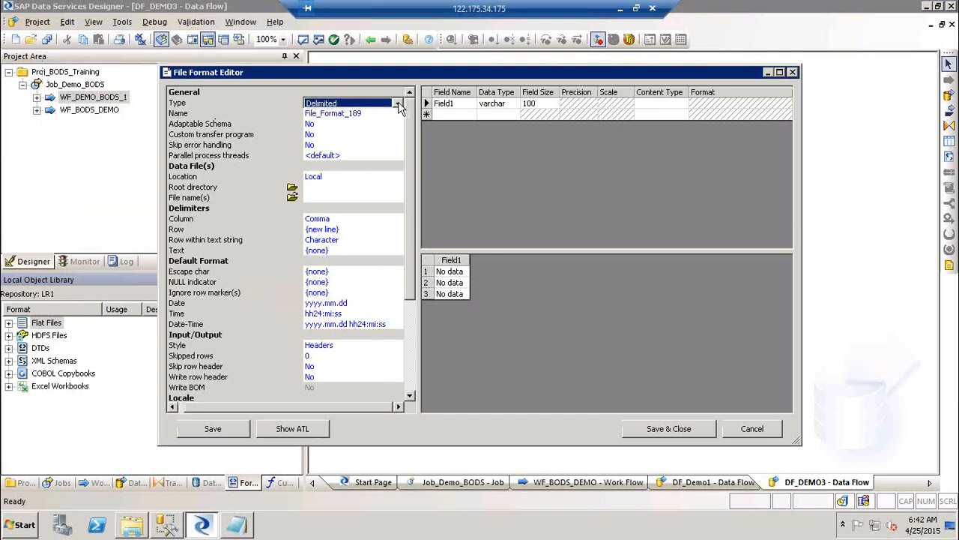
pyautogui.click(398, 104)
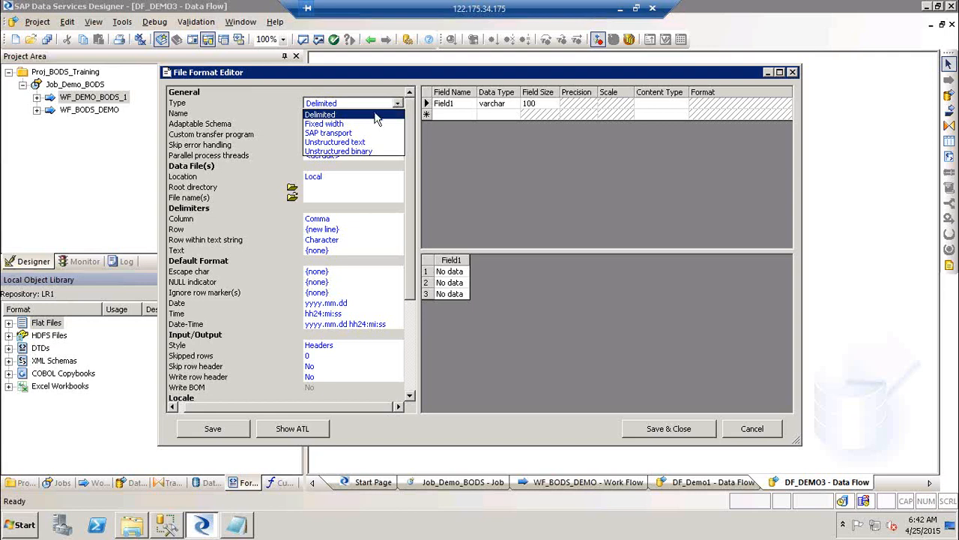
pyautogui.click(375, 115)
pyautogui.click(365, 113)
pyautogui.click(365, 113)
pyautogui.press('BackSpace')
pyautogui.press('BackSpace')
pyautogui.press('BackSpace')
pyautogui.press('BackSpace')
pyautogui.press('BackSpace')
pyautogui.press('BackSpace')
pyautogui.press('BackSpace')
pyautogui.press('BackSpace')
pyautogui.press('BackSpace')
pyautogui.press('BackSpace')
pyautogui.press('BackSpace')
pyautogui.press('BackSpace')
pyautogui.press('BackSpace')
pyautogui.press('BackSpace')
pyautogui.press('BackSpace')
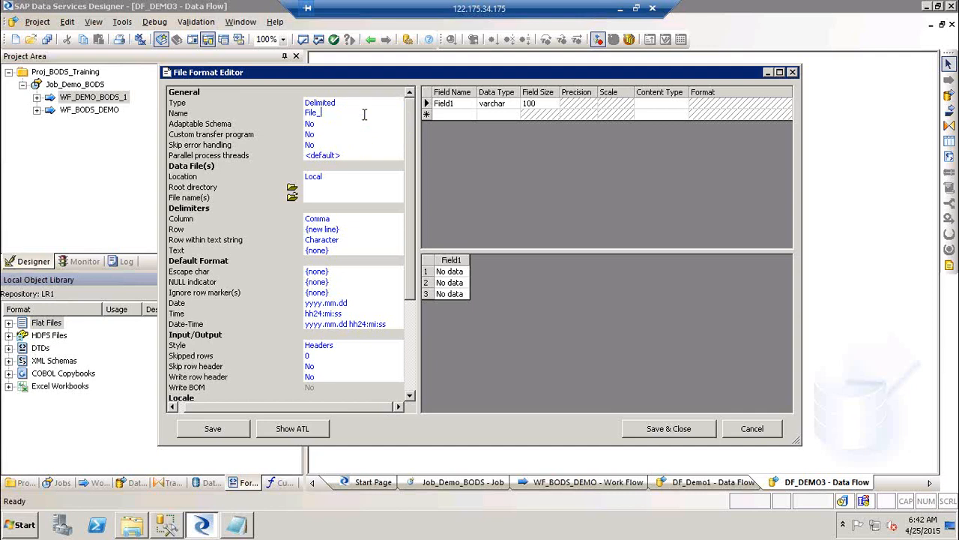
pyautogui.write('FF_Customer_SRC')
pyautogui.click(332, 125)
pyautogui.click(343, 134)
pyautogui.click(343, 134)
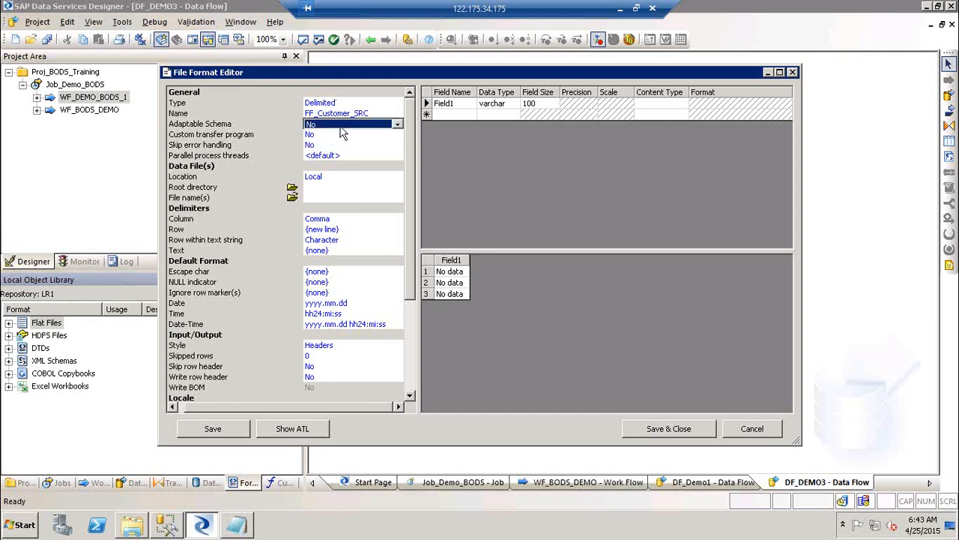
pyautogui.click(619, 15)
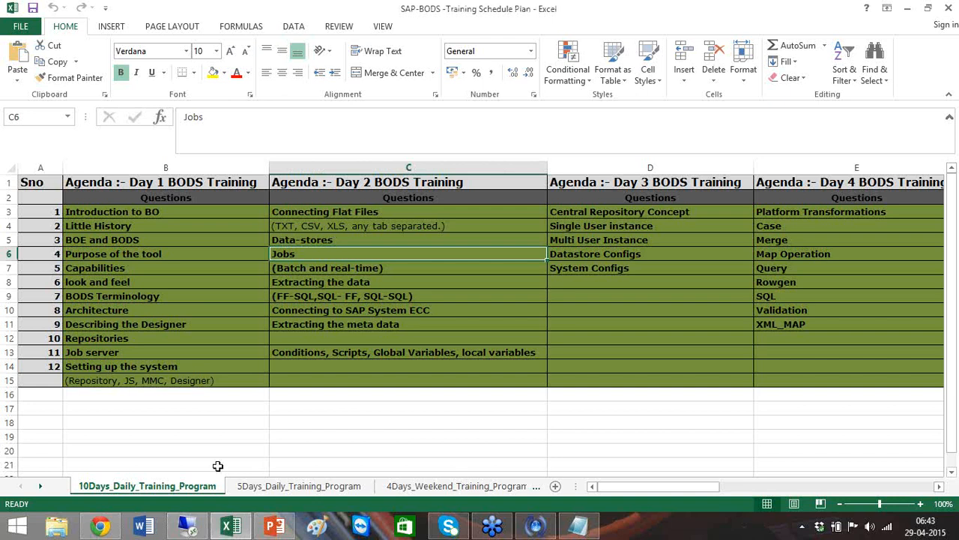
# Open the Source_FF workbook and move the row 3 record A3:K3 to start at L3.
pyautogui.click(186, 529)
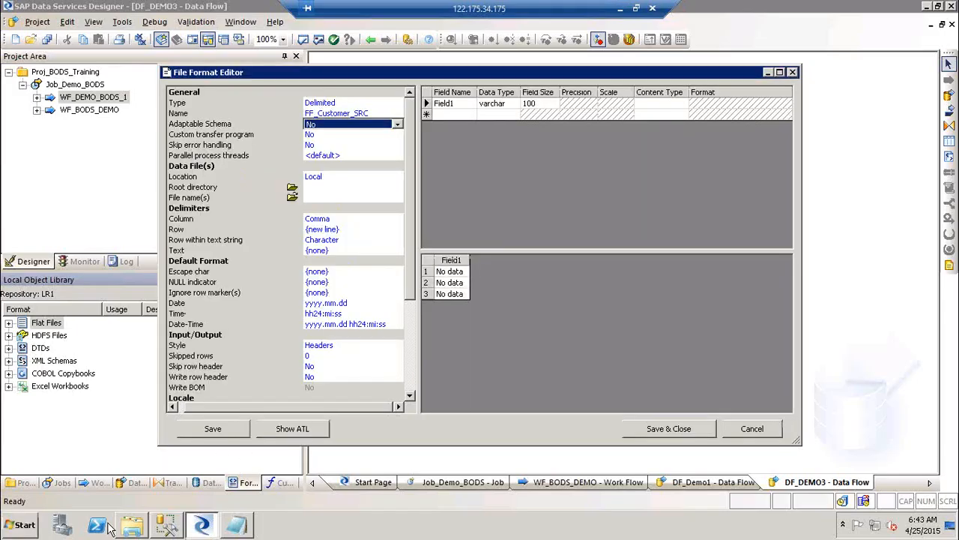
pyautogui.click(135, 527)
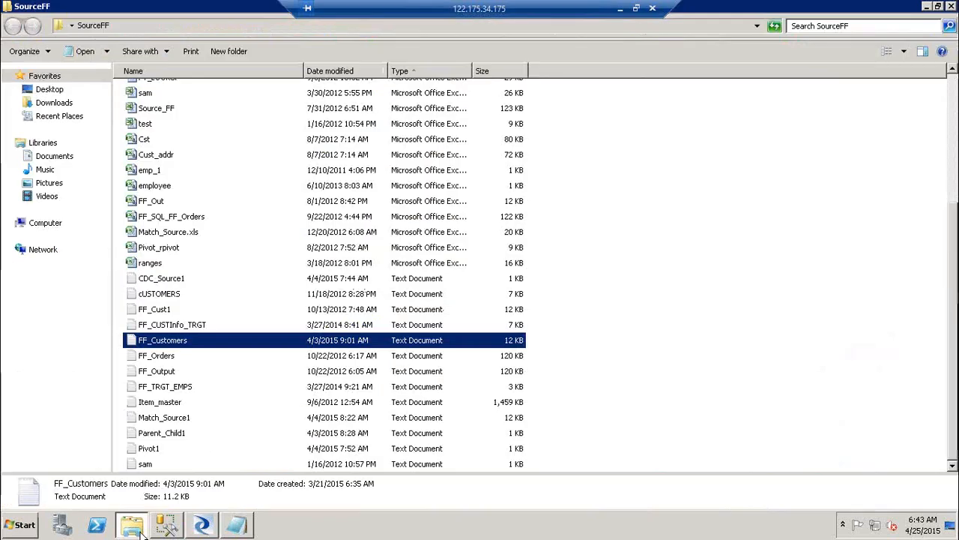
pyautogui.doubleClick(157, 109)
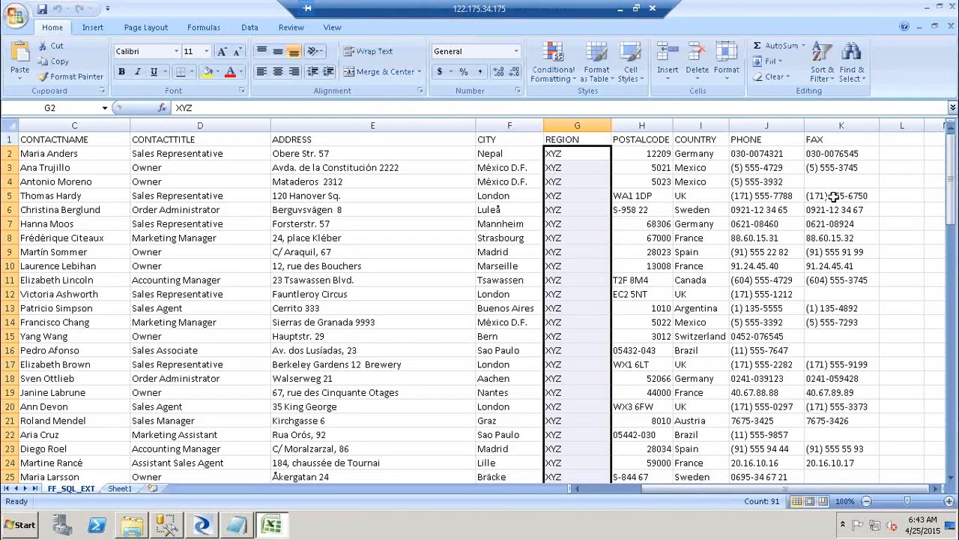
pyautogui.click(877, 184)
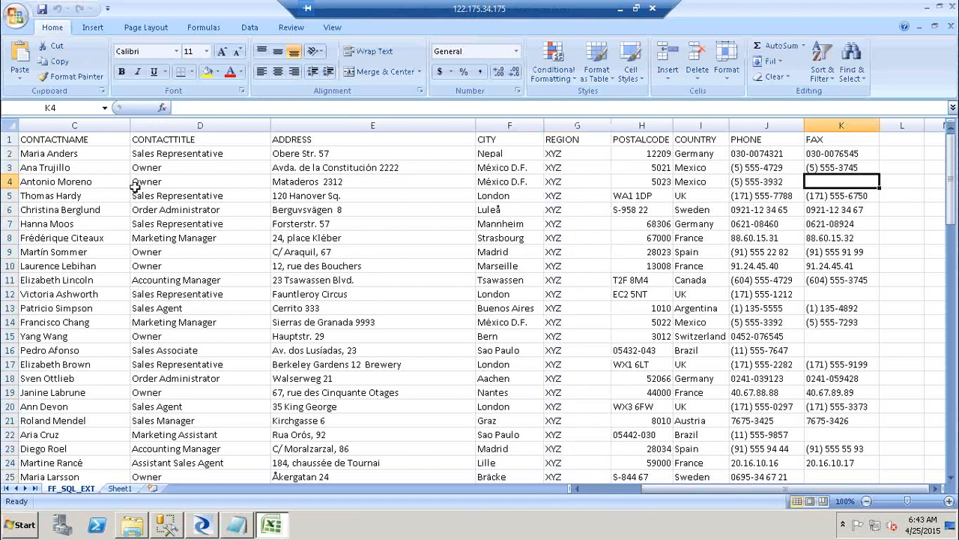
pyautogui.click(75, 167)
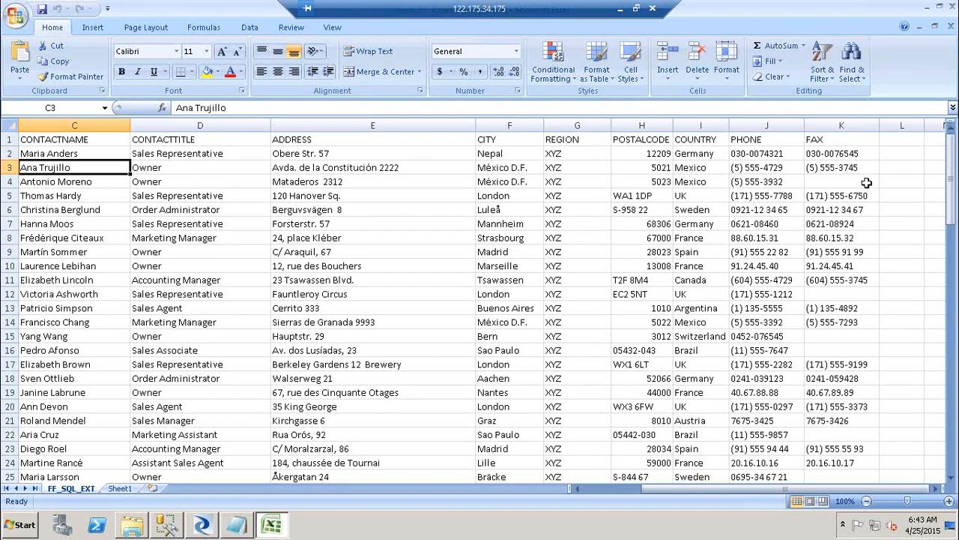
pyautogui.click(865, 166)
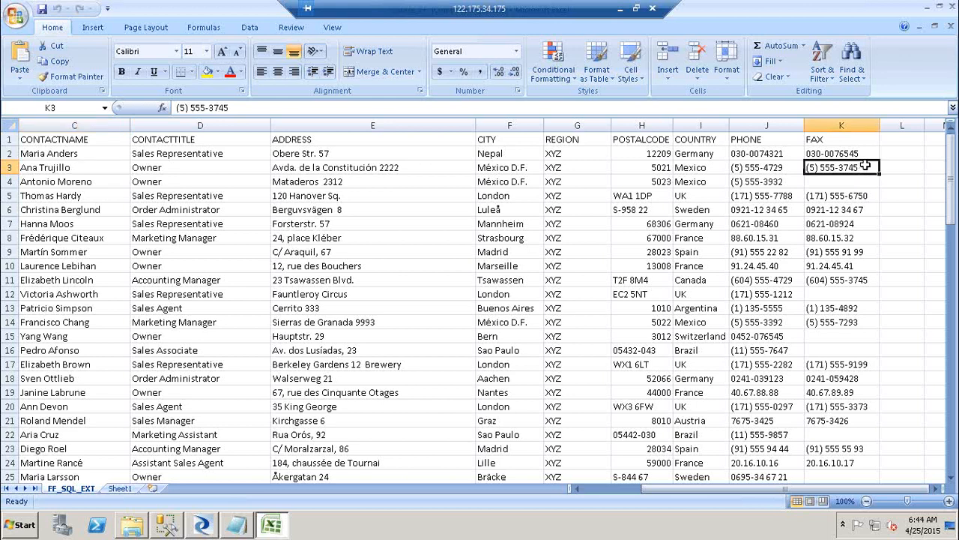
pyautogui.hotkey('ctrl', 'shift', 'Left')
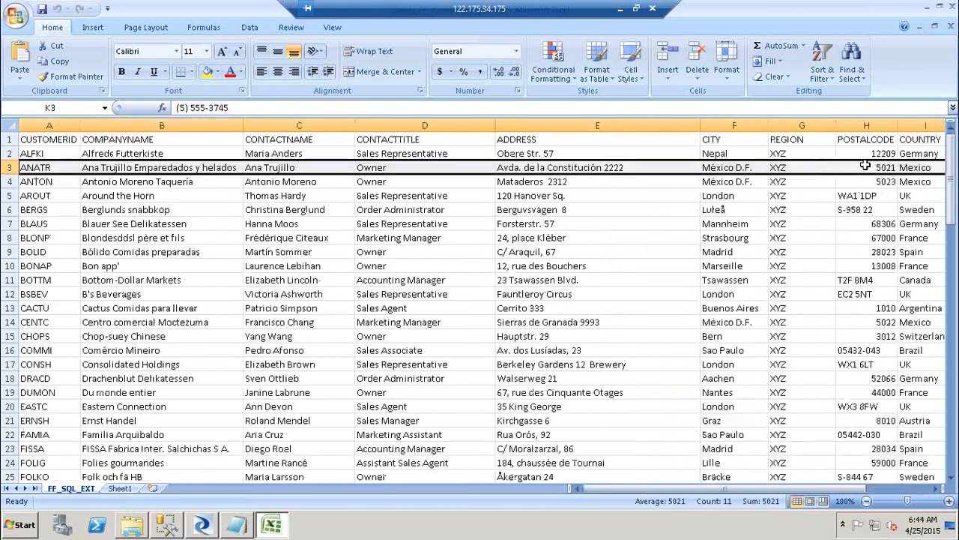
pyautogui.hotkey('ctrl', 'c')
pyautogui.press('Down')
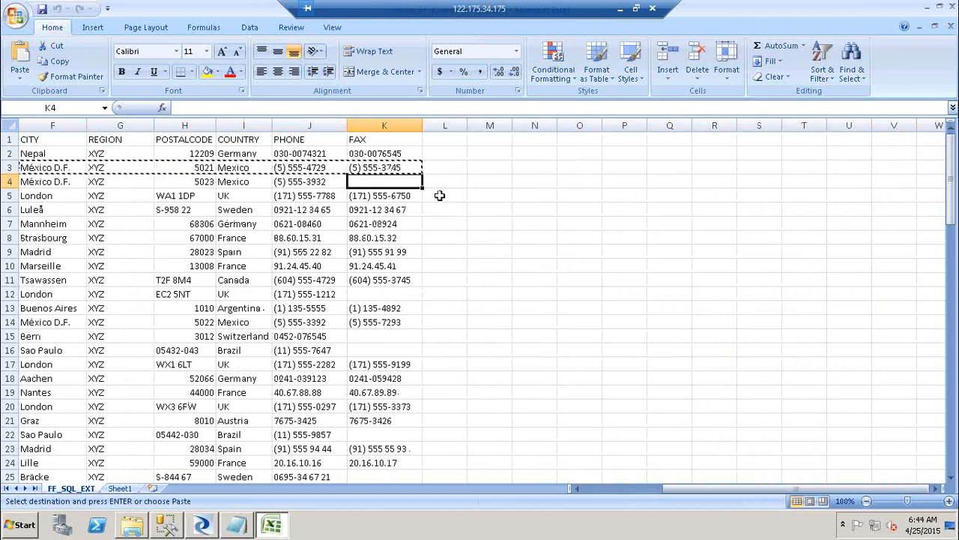
pyautogui.click(458, 168)
pyautogui.hotkey('ctrl', 'v')
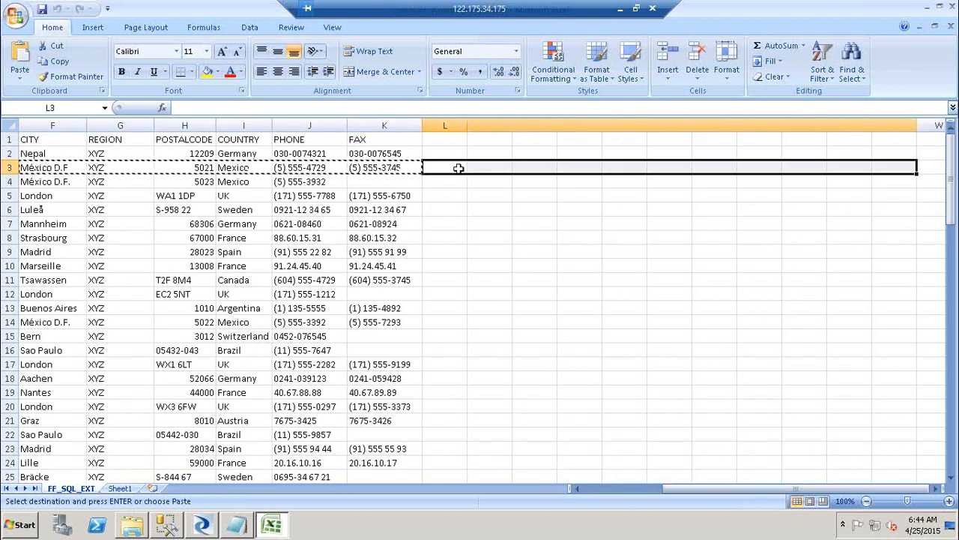
# Move the row 3 record back so it starts at B3, and autofit column L.
pyautogui.doubleClick(466, 123)
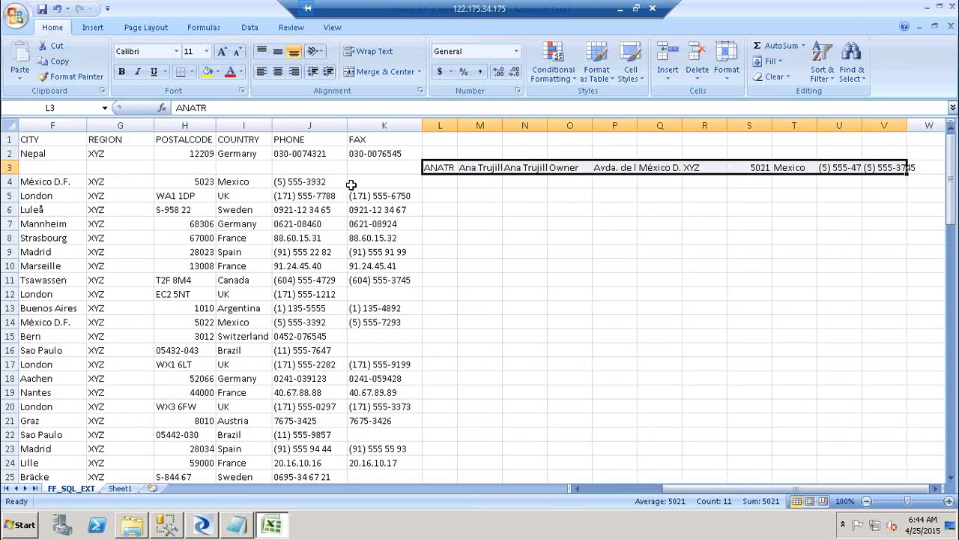
pyautogui.hotkey('ctrl', 'c')
pyautogui.press('Left')
pyautogui.press('Left')
pyautogui.press('Left')
pyautogui.press('Left')
pyautogui.press('Left')
pyautogui.press('Left')
pyautogui.press('Left')
pyautogui.press('Left')
pyautogui.press('Left')
pyautogui.press('Left')
pyautogui.press('Left')
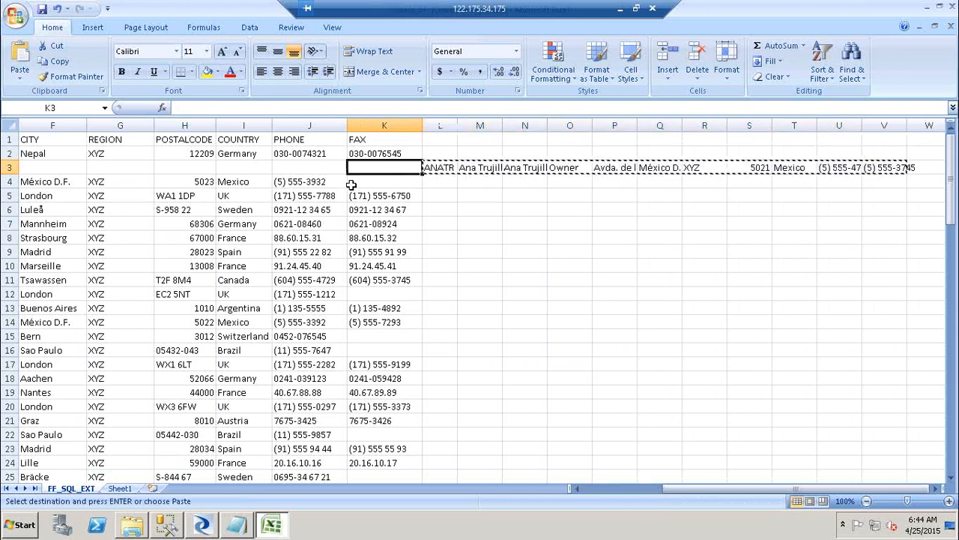
pyautogui.press('Down')
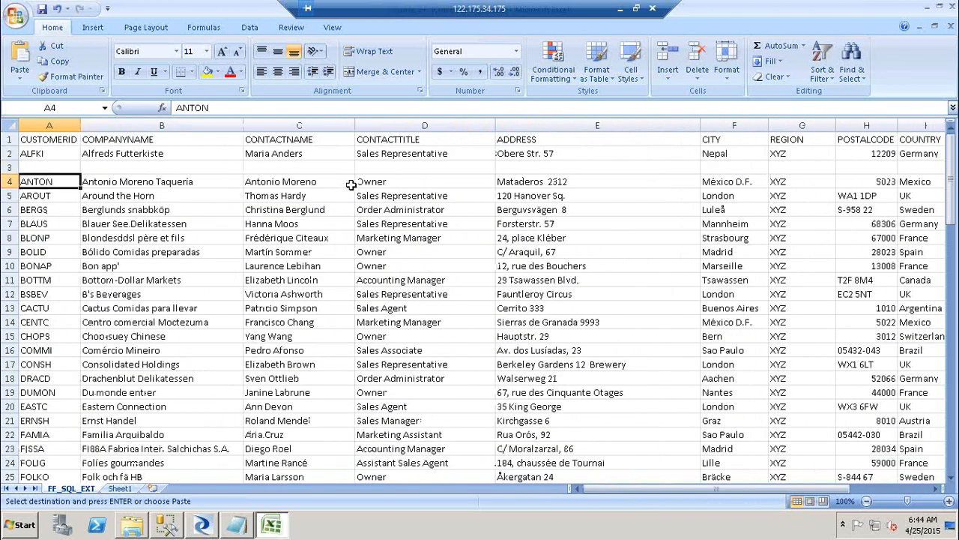
pyautogui.click(144, 167)
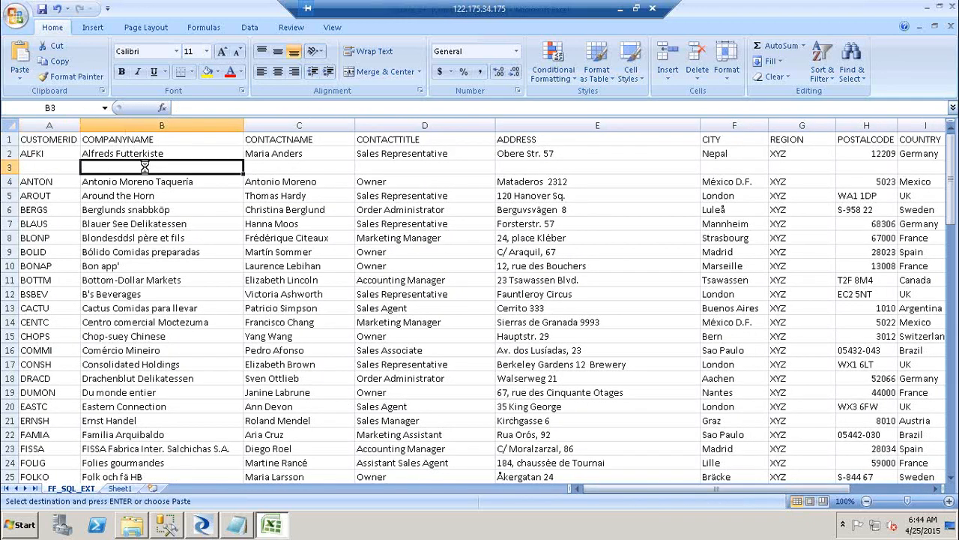
pyautogui.press('Return')
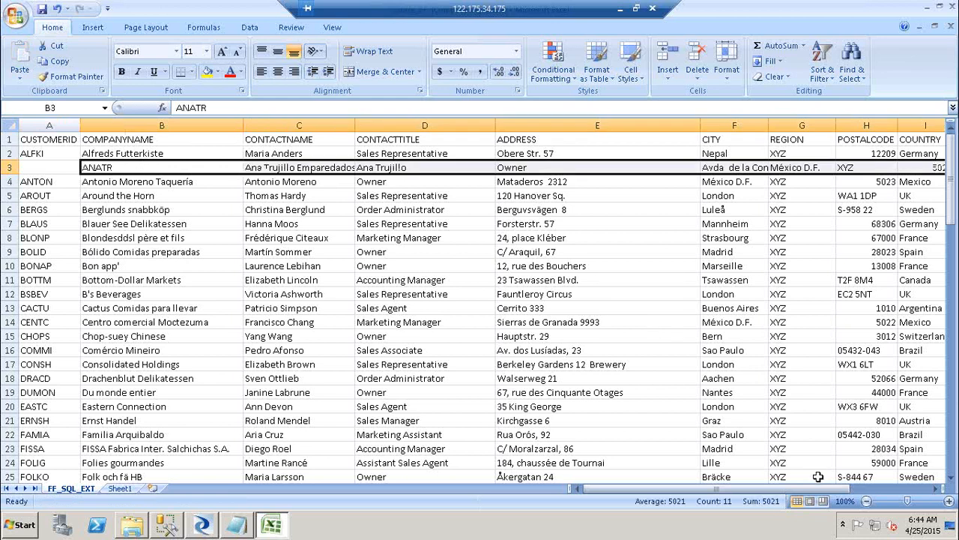
pyautogui.click(880, 489)
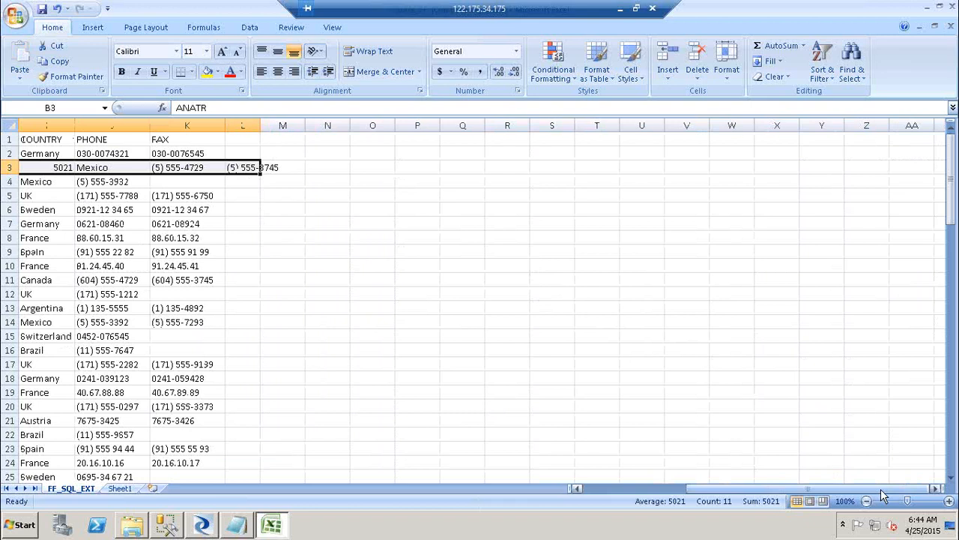
pyautogui.doubleClick(257, 124)
pyautogui.click(242, 143)
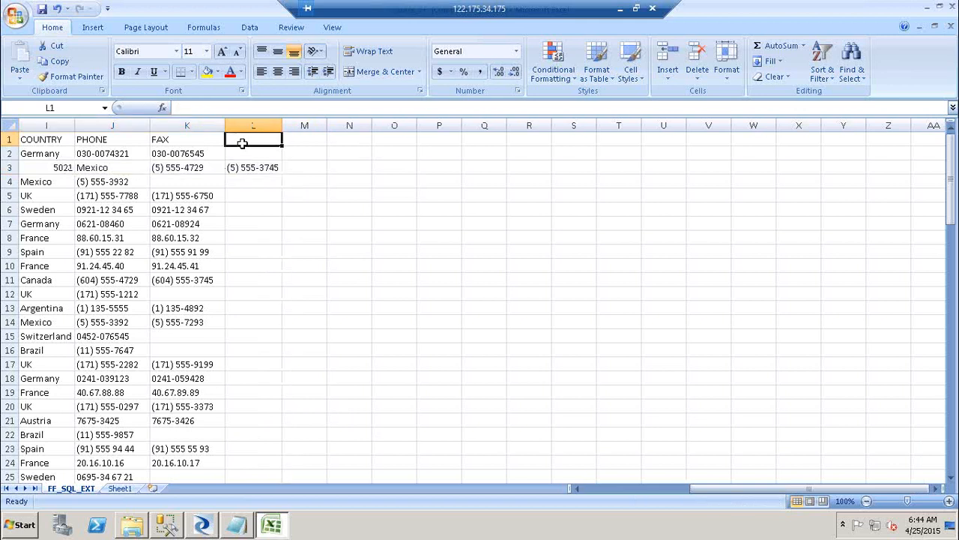
pyautogui.click(258, 167)
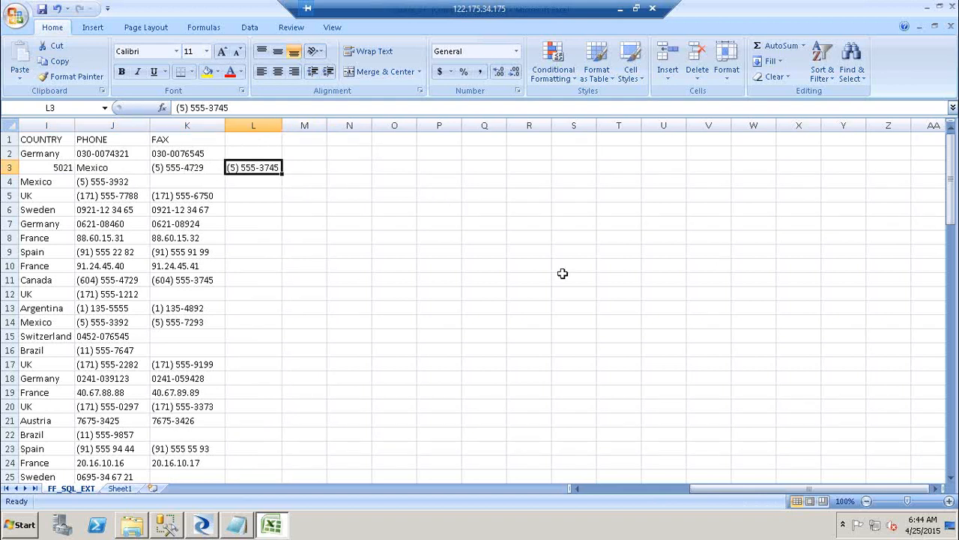
pyautogui.click(215, 527)
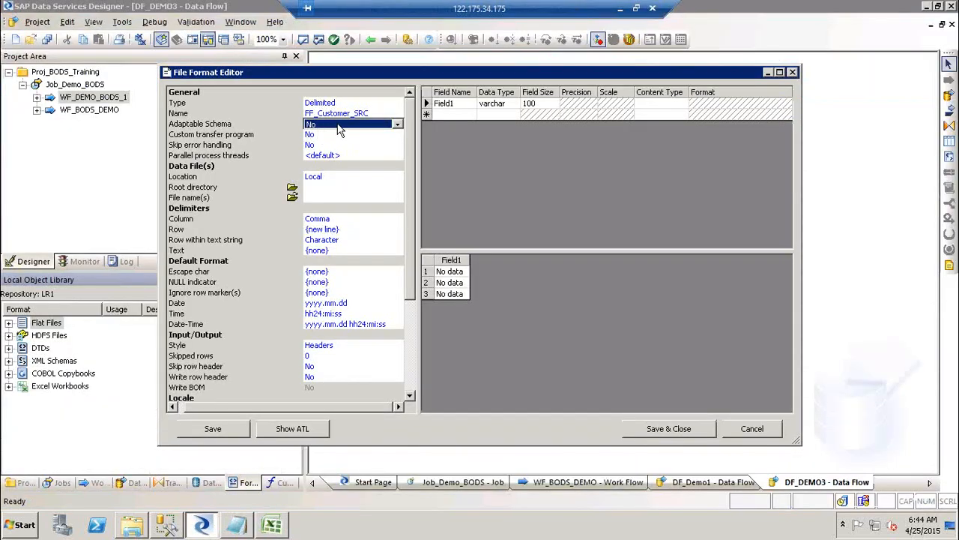
pyautogui.click(338, 126)
# Keep Adaptable Schema at No, revert Custom transfer program to No, and show the Location choices.
pyautogui.click(338, 126)
pyautogui.click(330, 135)
pyautogui.click(330, 136)
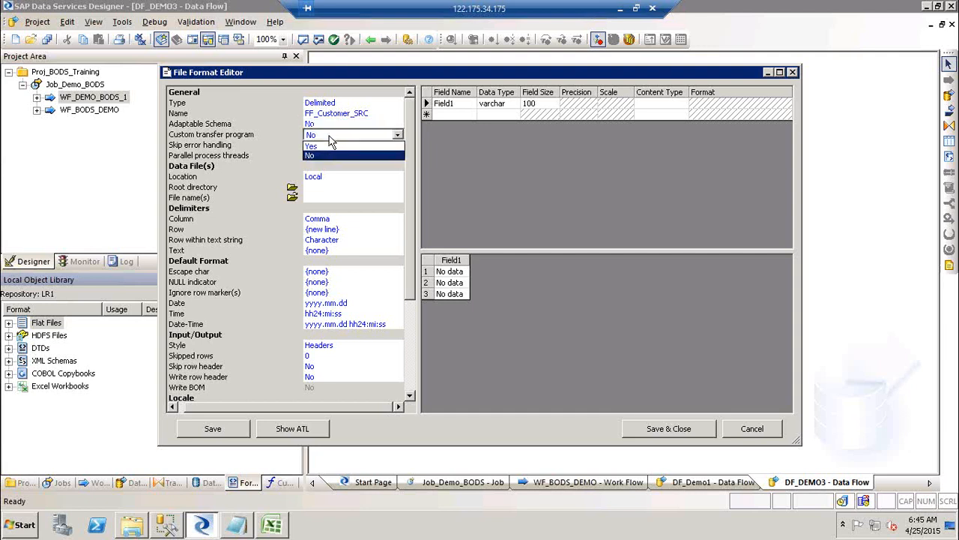
pyautogui.click(330, 148)
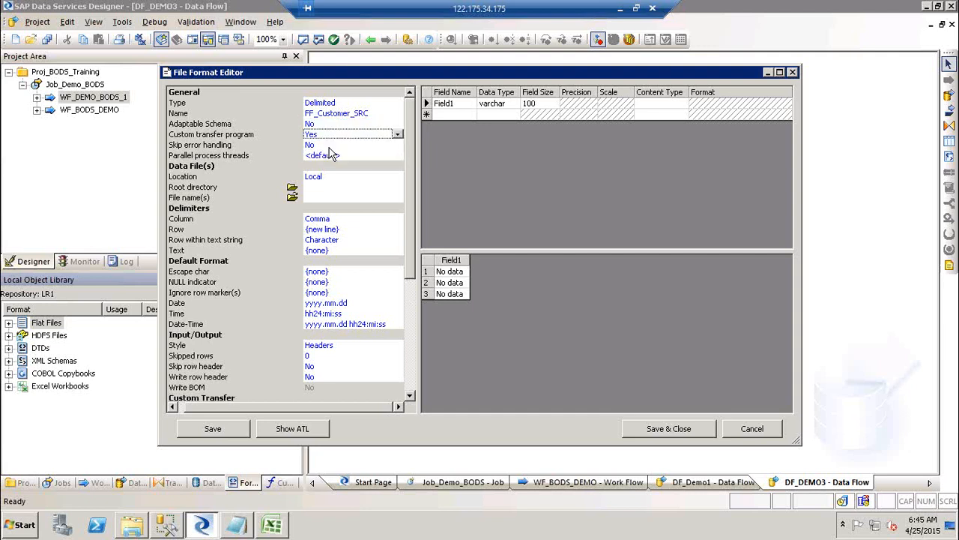
pyautogui.click(411, 397)
pyautogui.scroll(-2, 300, 345)
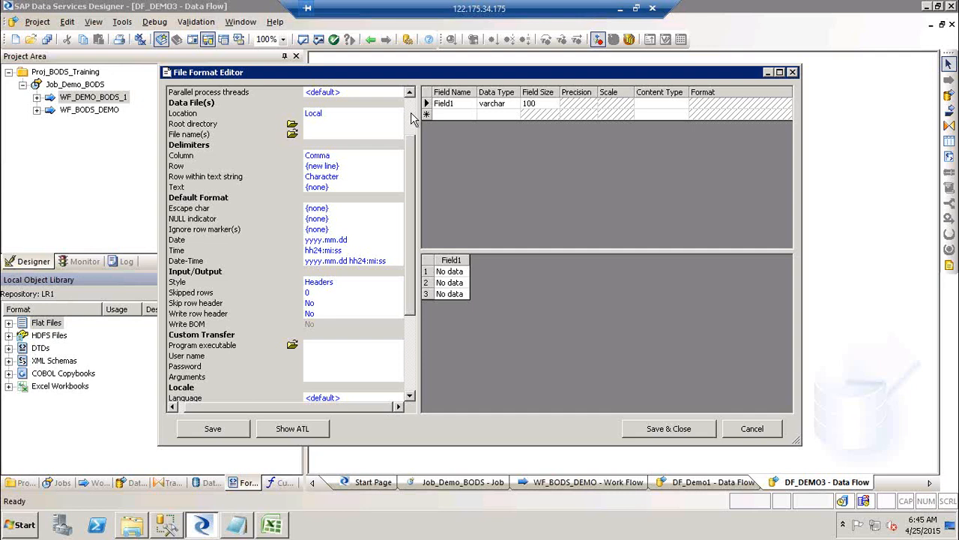
pyautogui.scroll(2, 415, 121)
pyautogui.click(363, 136)
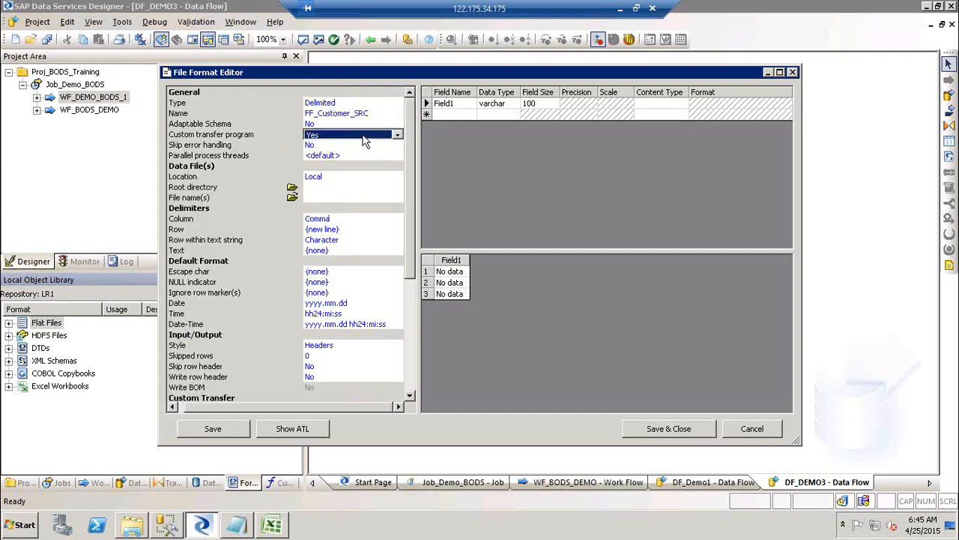
pyautogui.click(363, 136)
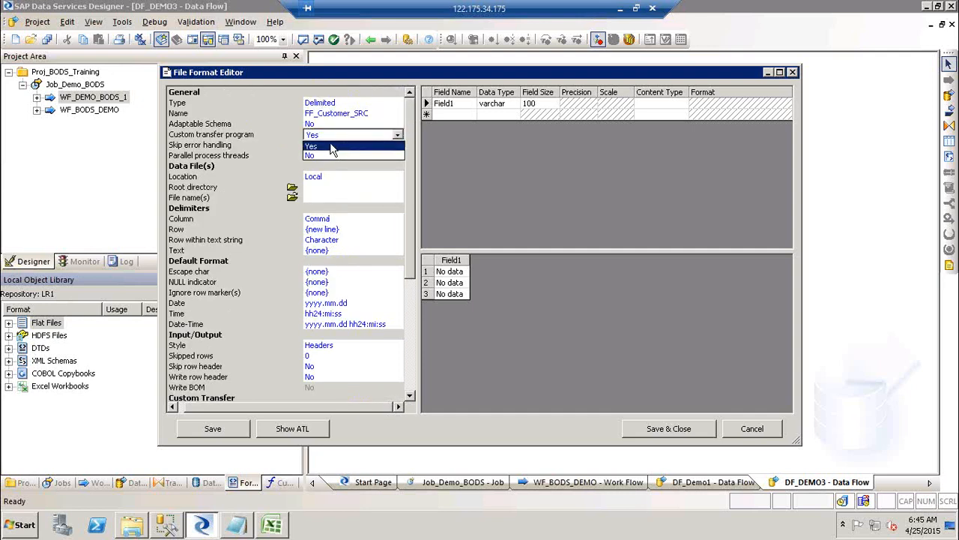
pyautogui.click(330, 157)
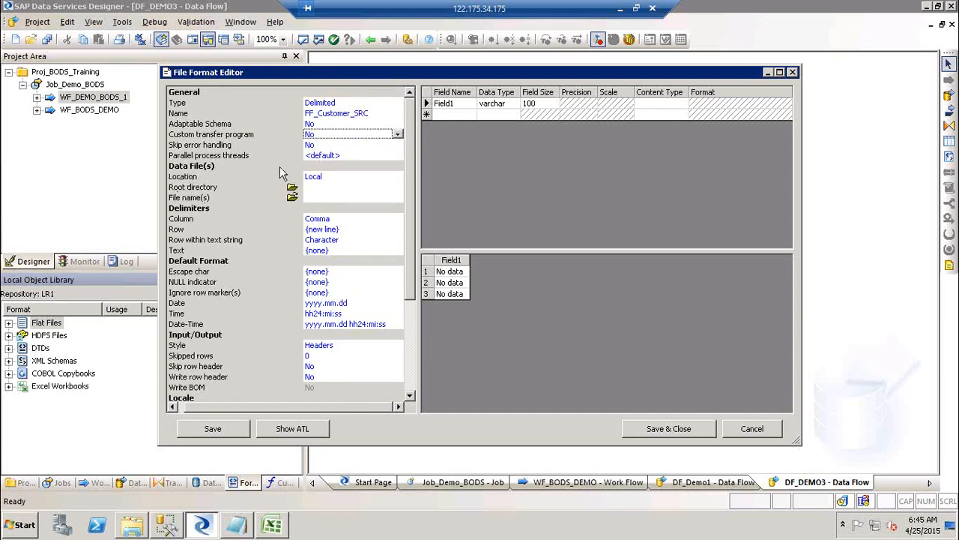
pyautogui.click(341, 180)
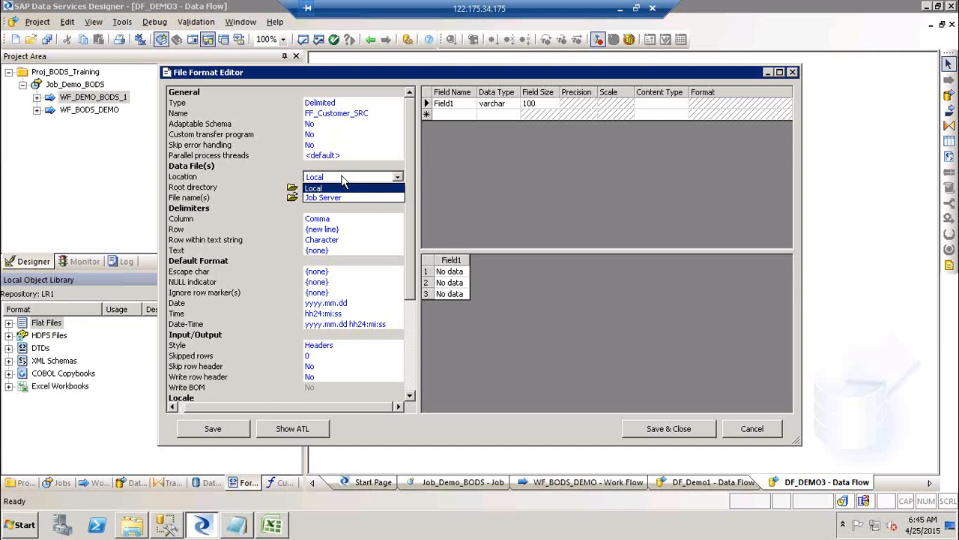
# Launch Paint via Run with 'mspaint' and select the Rectangle shape.
pyautogui.press('super+r')
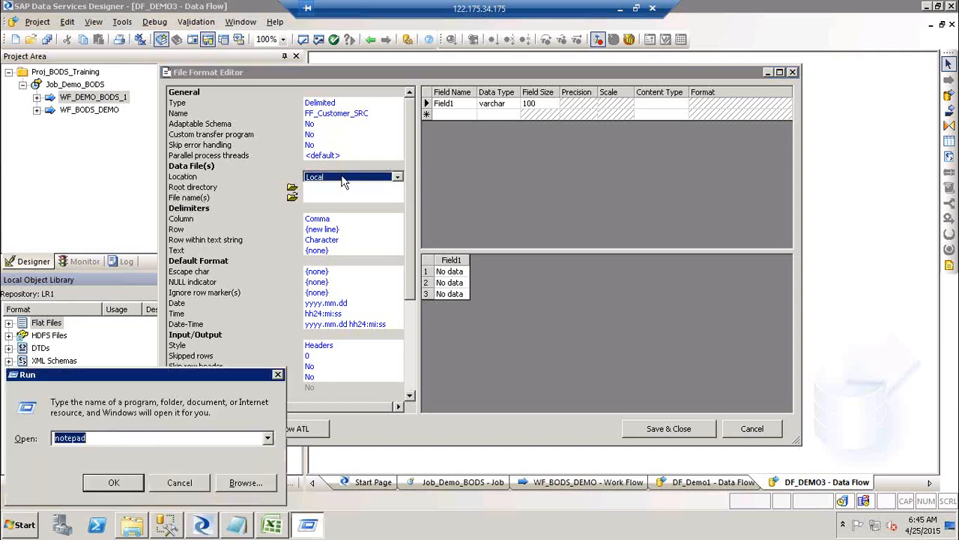
pyautogui.write('mspaint')
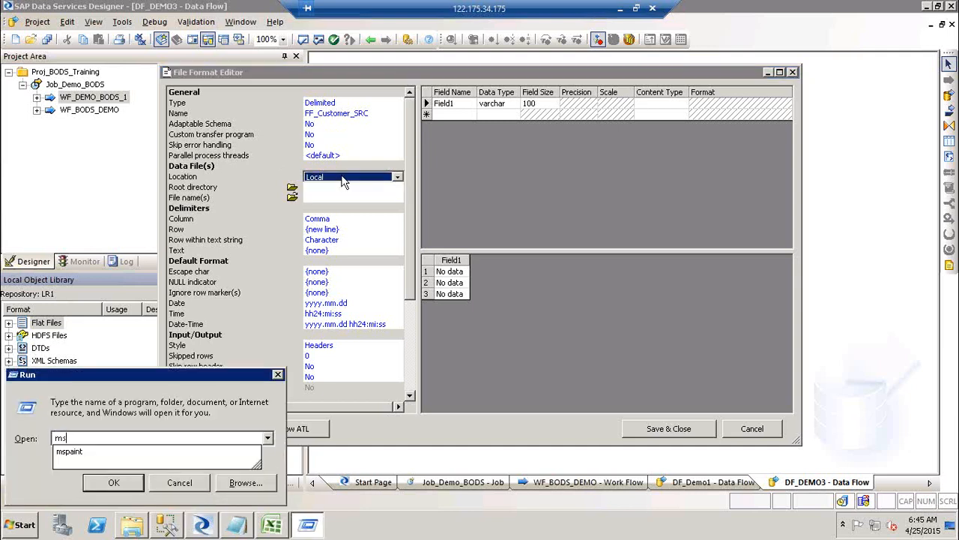
pyautogui.press('Return')
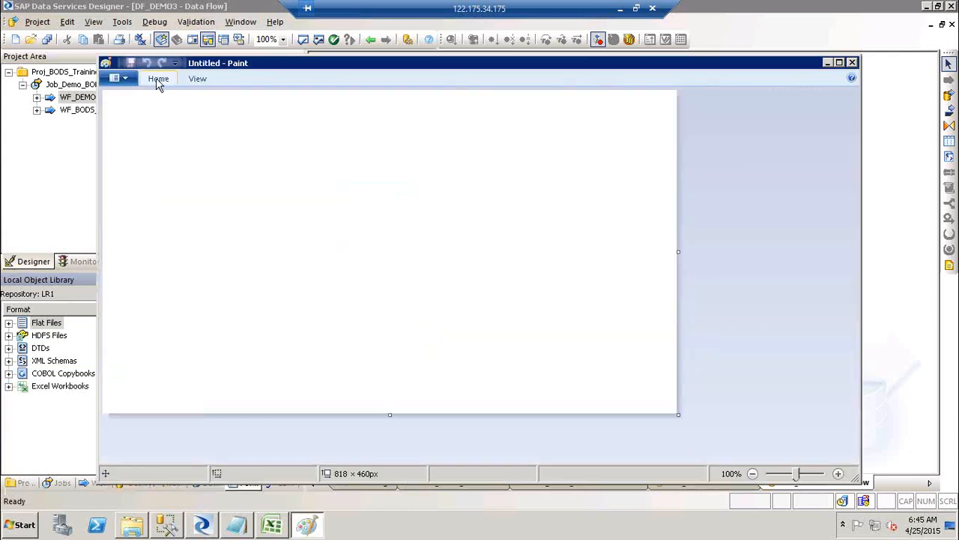
pyautogui.click(159, 82)
pyautogui.click(160, 83)
pyautogui.click(161, 84)
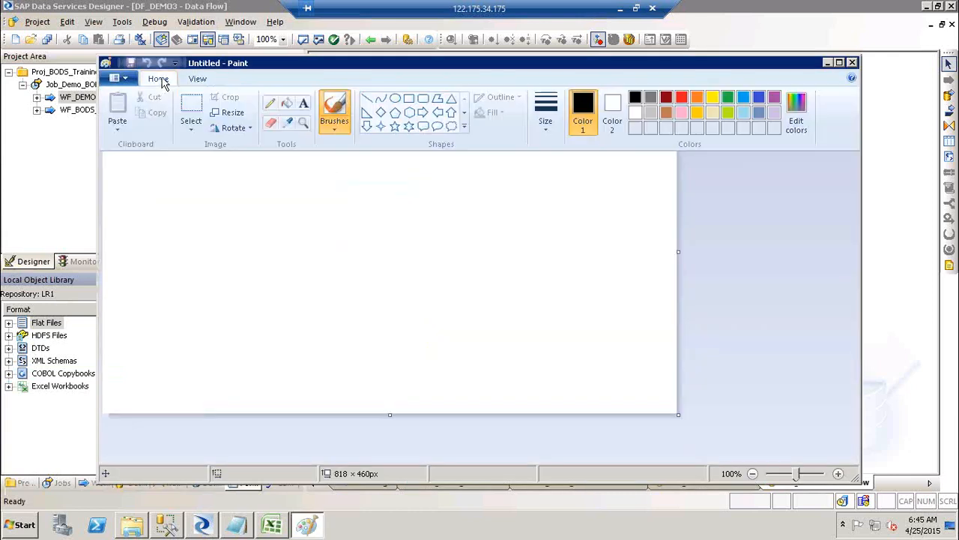
pyautogui.click(412, 103)
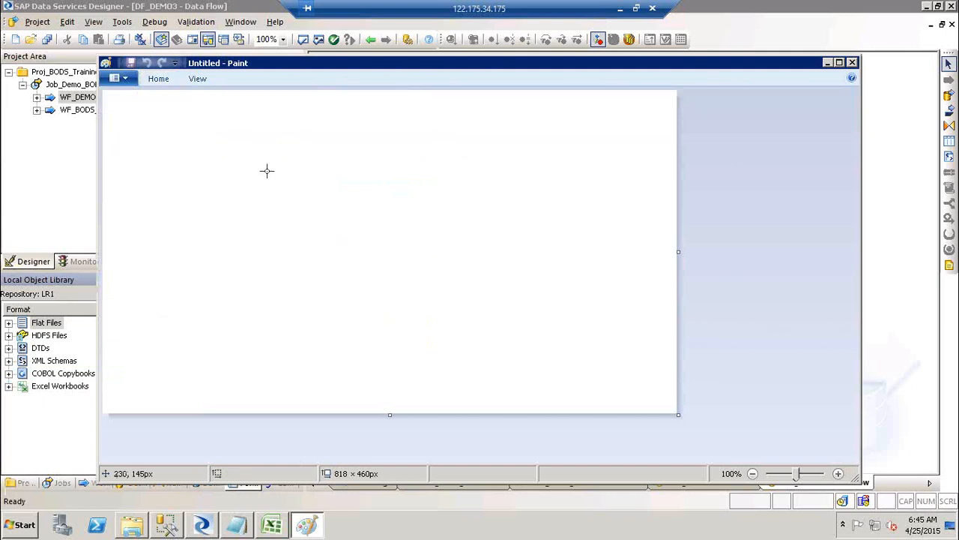
# Draw four rectangles: a large box, a small box inside it, and two boxes above.
pyautogui.moveTo(317, 166)
pyautogui.mouseDown()
pyautogui.moveTo(447, 335)
pyautogui.moveTo(458, 327)
pyautogui.mouseUp()
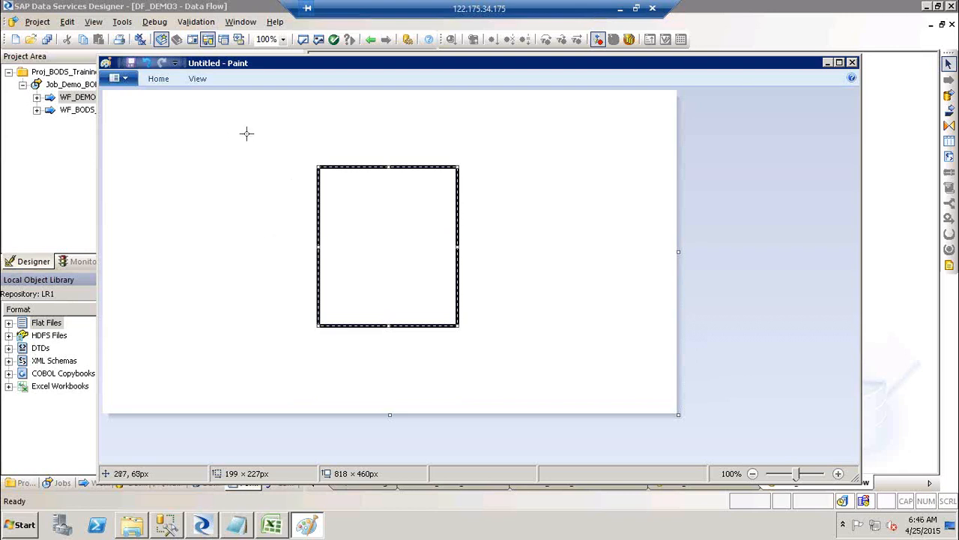
pyautogui.moveTo(236, 128); pyautogui.dragTo(277, 190)
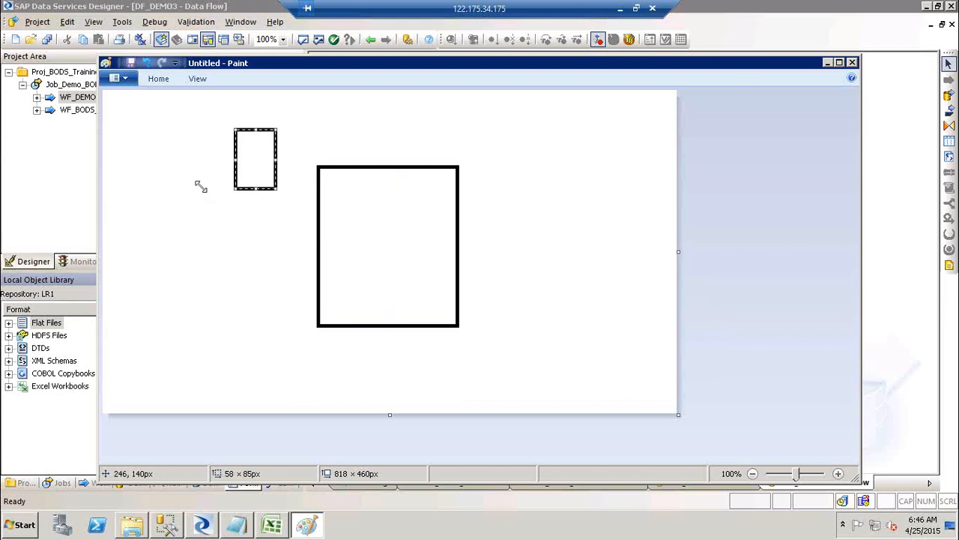
pyautogui.moveTo(344, 111); pyautogui.dragTo(426, 147)
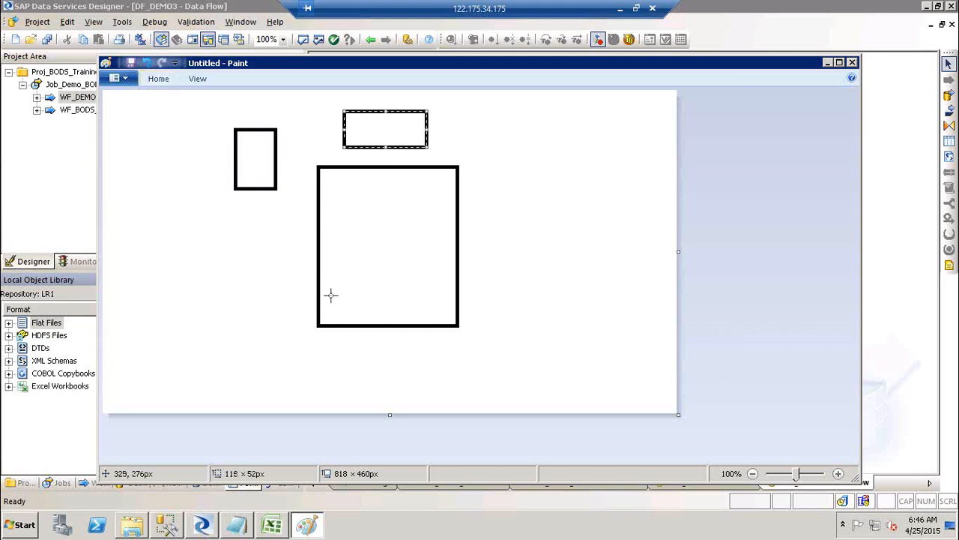
pyautogui.moveTo(330, 295); pyautogui.dragTo(372, 319)
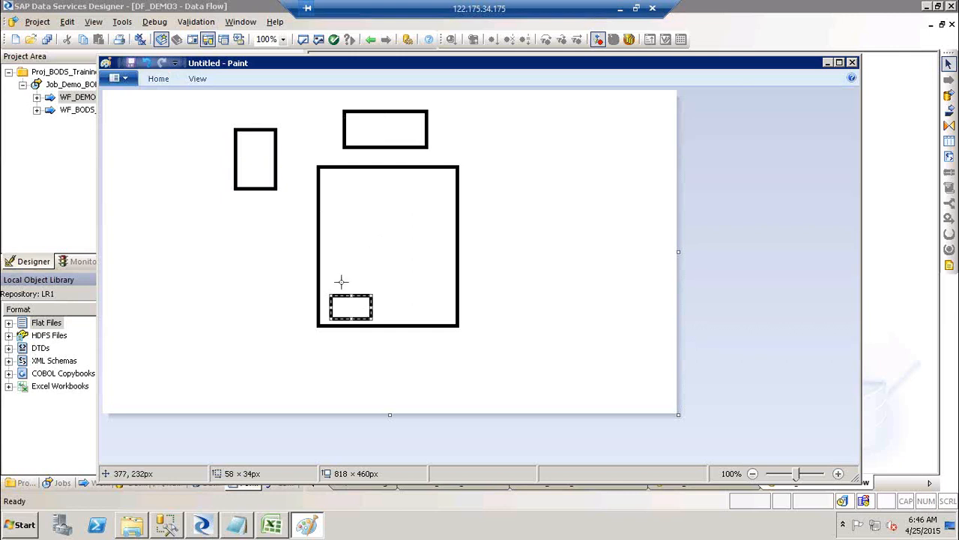
pyautogui.click(371, 133)
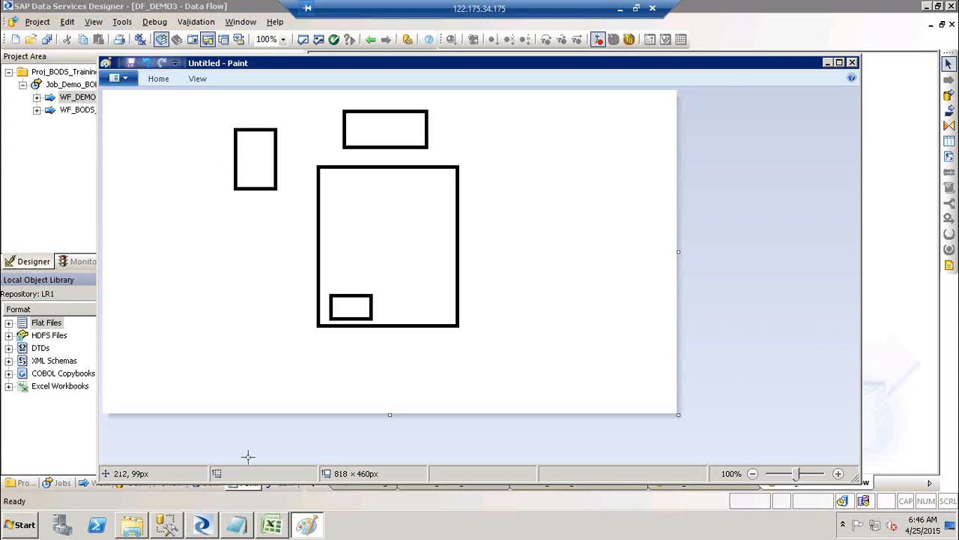
# Back in the File Format Editor, keep Local as the data file location and check the Root directory options.
pyautogui.click(207, 528)
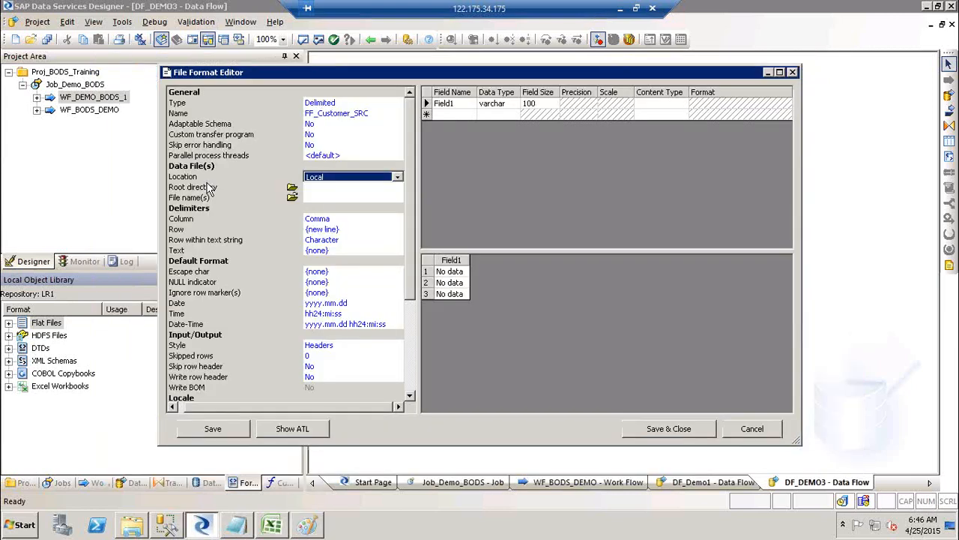
pyautogui.click(356, 178)
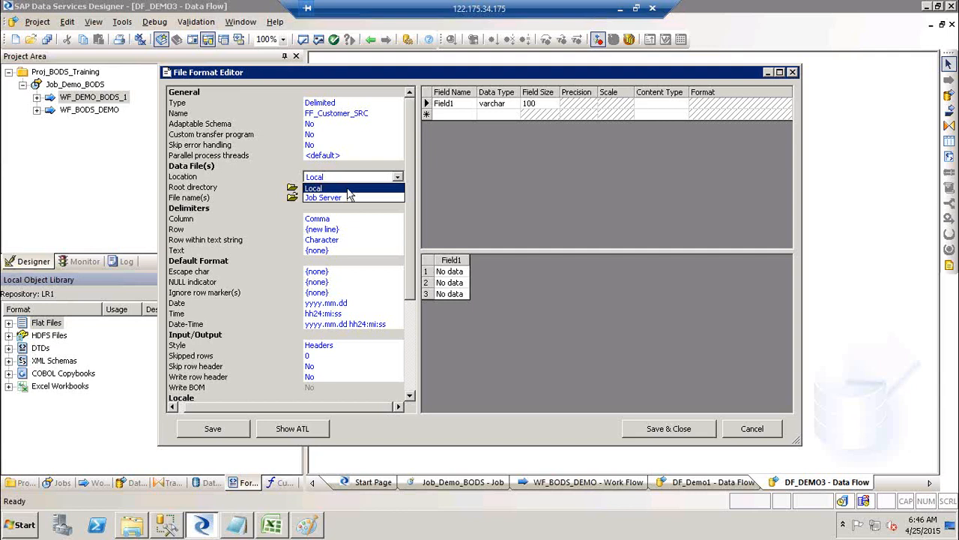
pyautogui.click(348, 189)
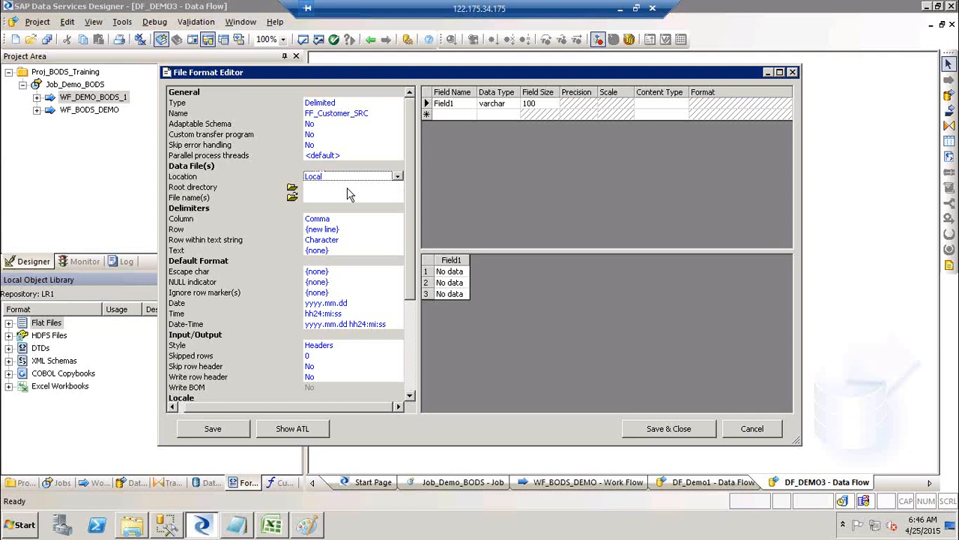
pyautogui.click(314, 187)
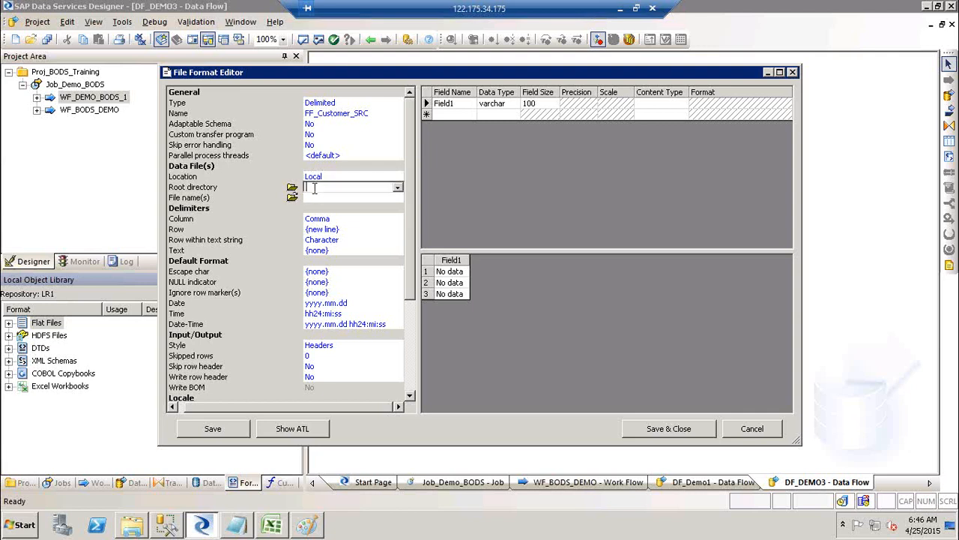
pyautogui.click(397, 188)
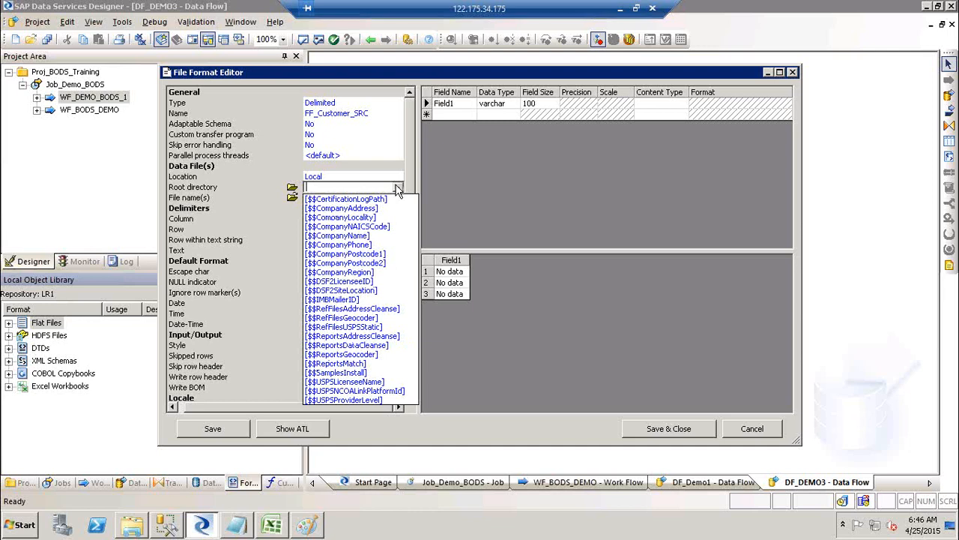
pyautogui.click(398, 190)
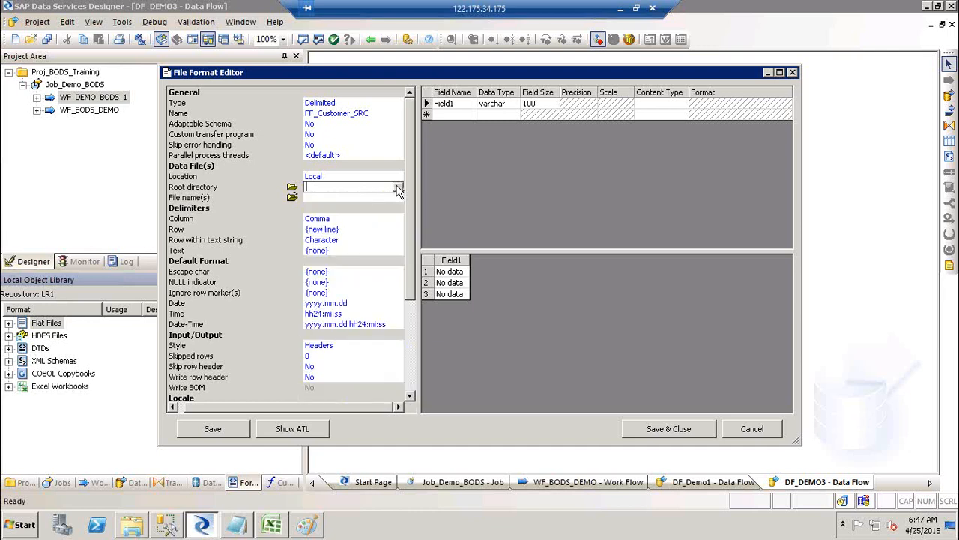
# Browse to the Desktop's SourceFF folder and confirm it as the root directory.
pyautogui.click(292, 191)
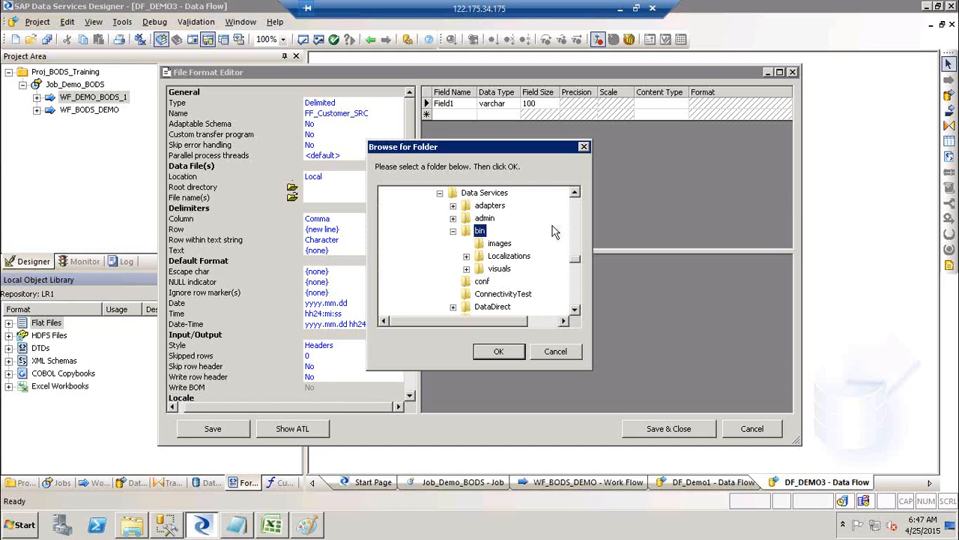
pyautogui.moveTo(576, 261); pyautogui.dragTo(575, 193)
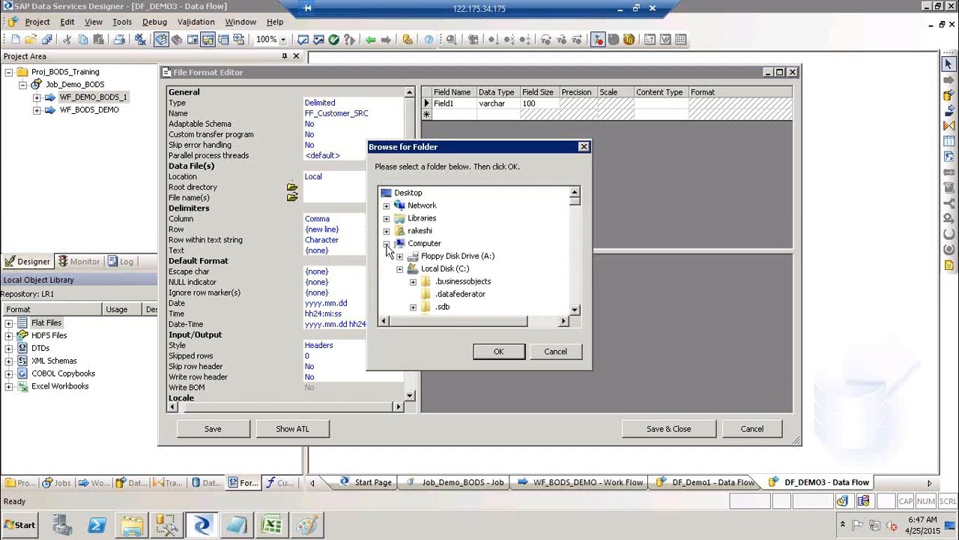
pyautogui.click(387, 245)
pyautogui.click(426, 270)
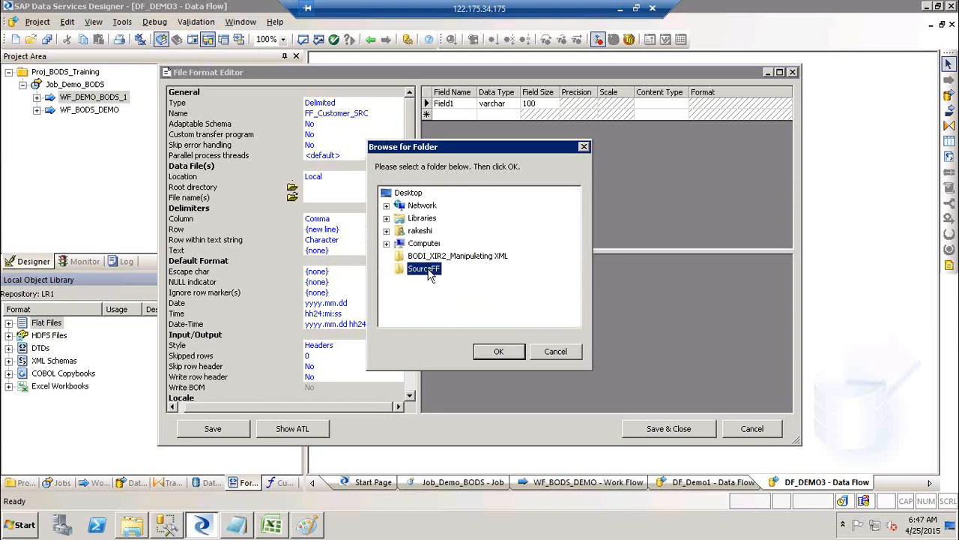
pyautogui.click(496, 350)
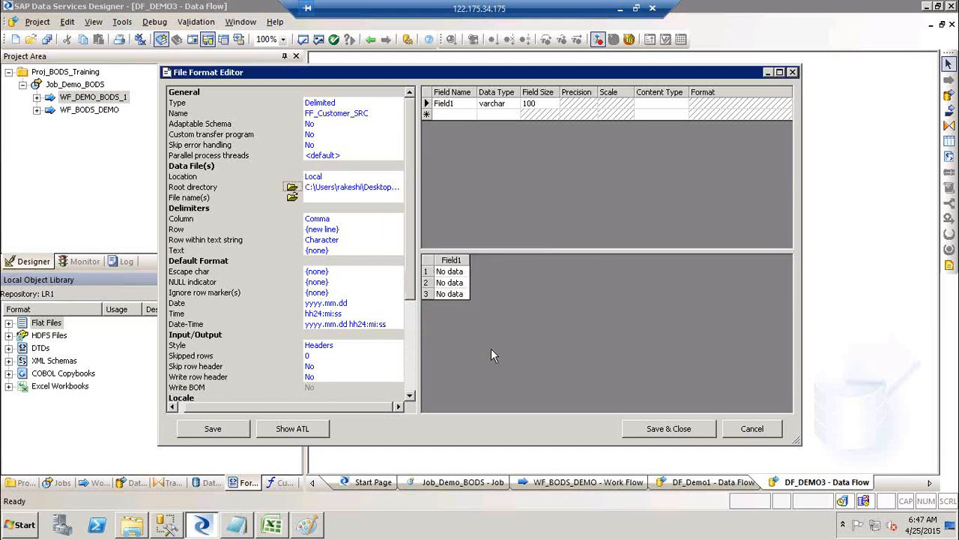
pyautogui.click(292, 199)
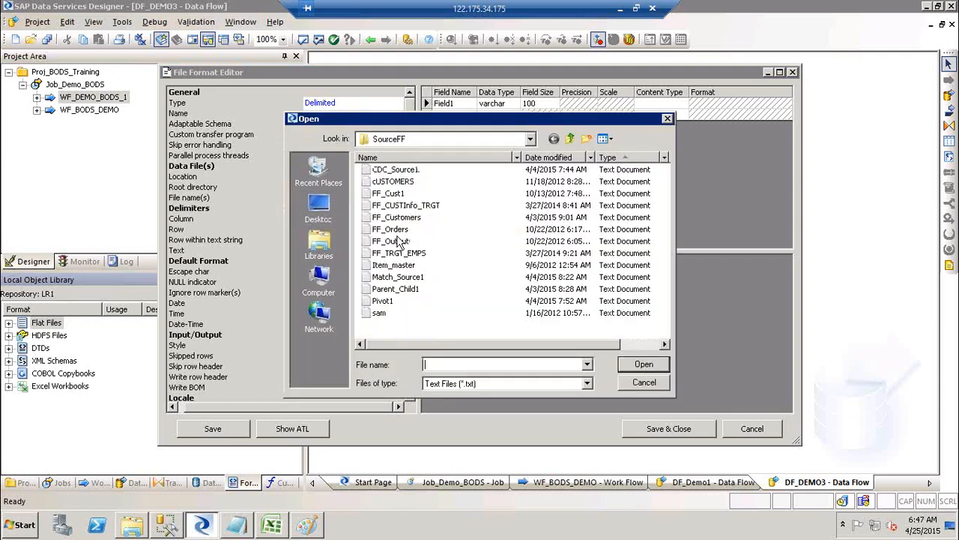
# Select FF_Customers.txt as the data file and overwrite the schema with its columns.
pyautogui.click(407, 218)
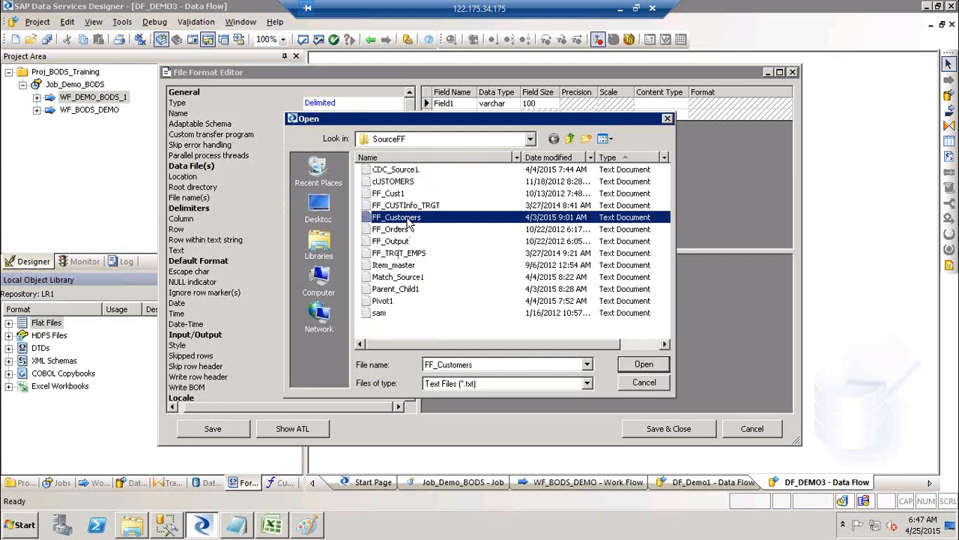
pyautogui.click(641, 366)
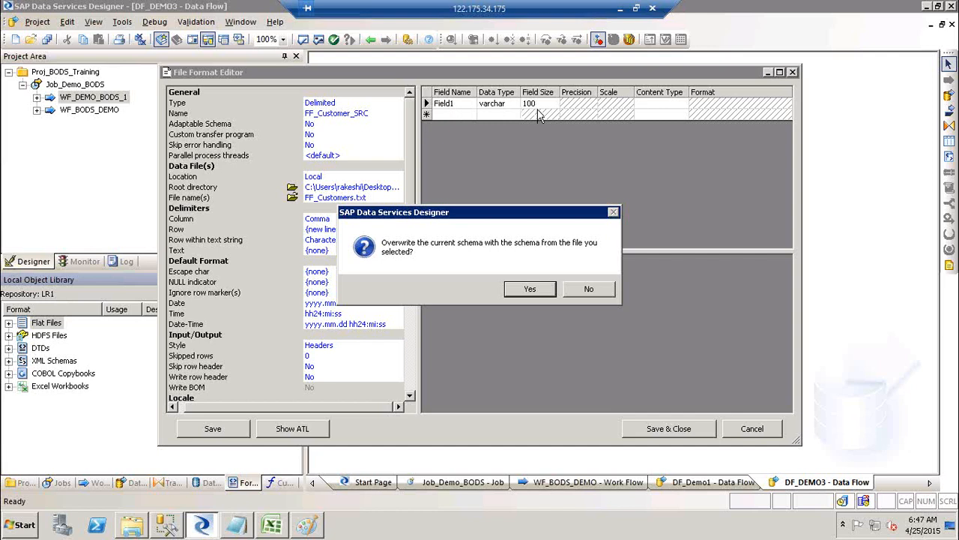
pyautogui.click(527, 289)
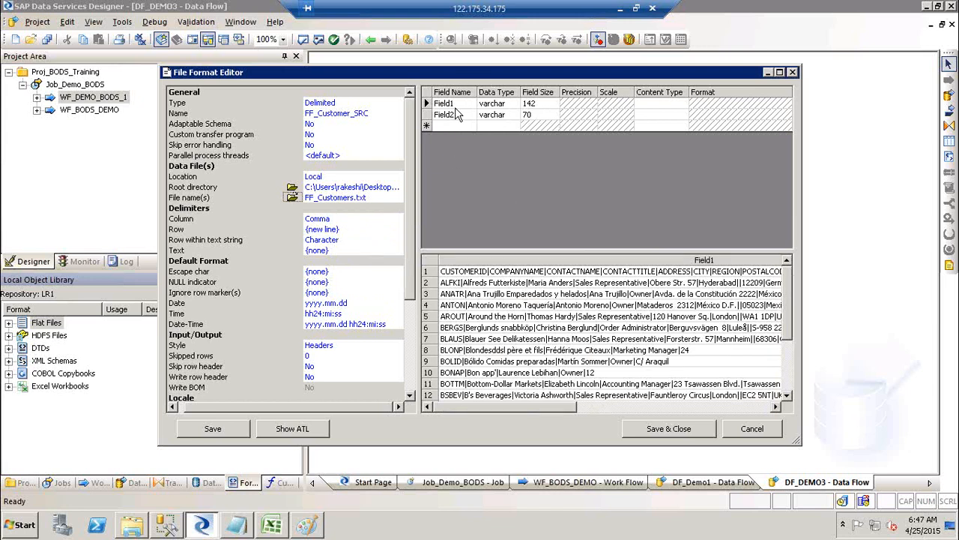
# Set FF_Customer_SRC's column delimiter to | and rebuild the schema into eleven fields, Field1–Field11.
pyautogui.click(337, 218)
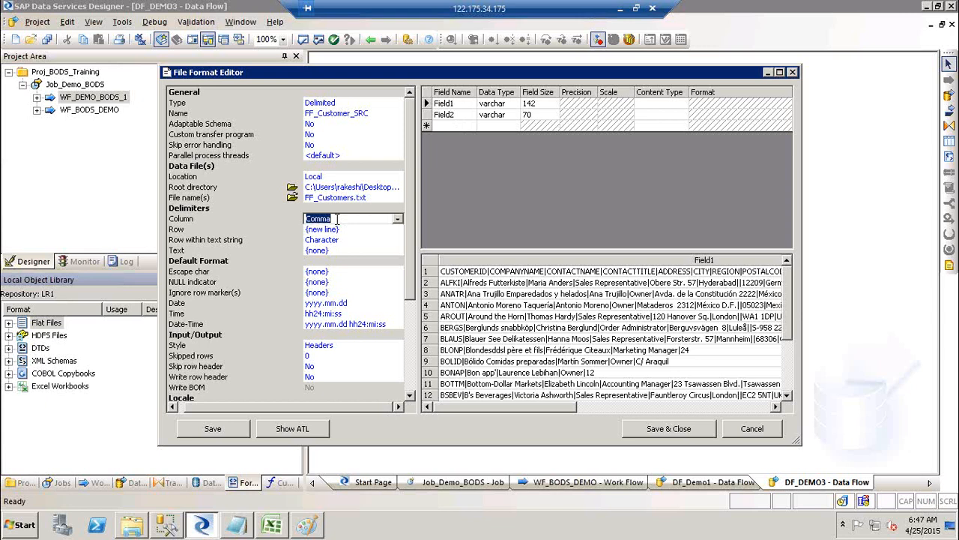
pyautogui.write('|')
pyautogui.click(398, 219)
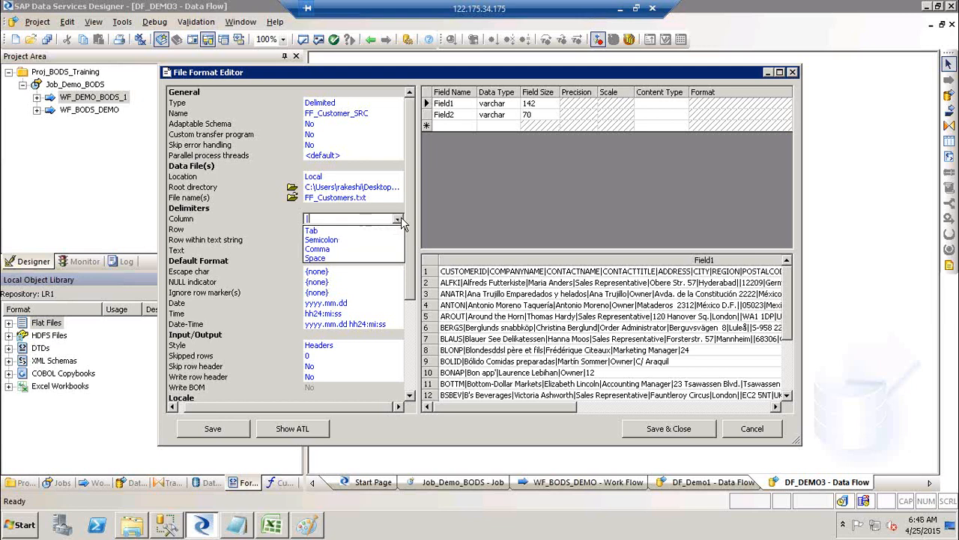
pyautogui.click(348, 219)
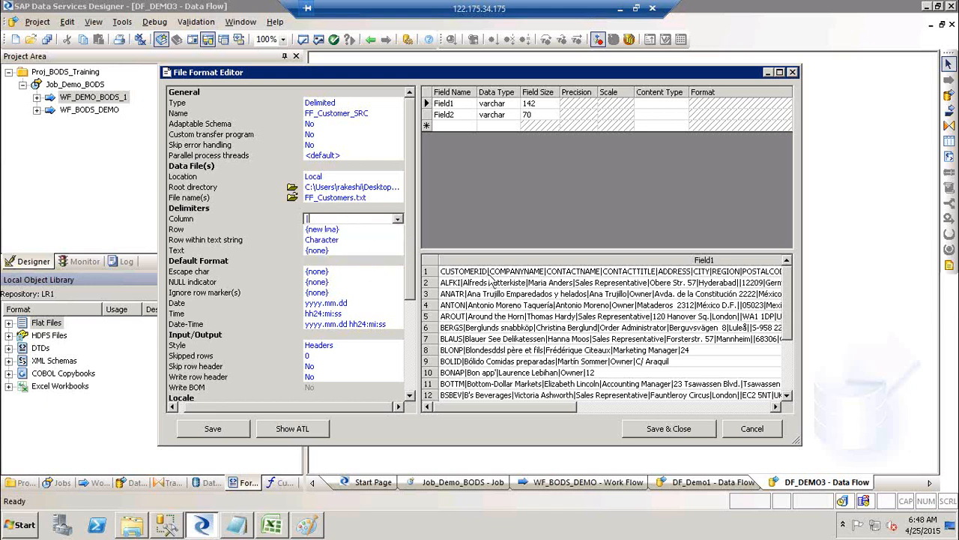
pyautogui.click(373, 242)
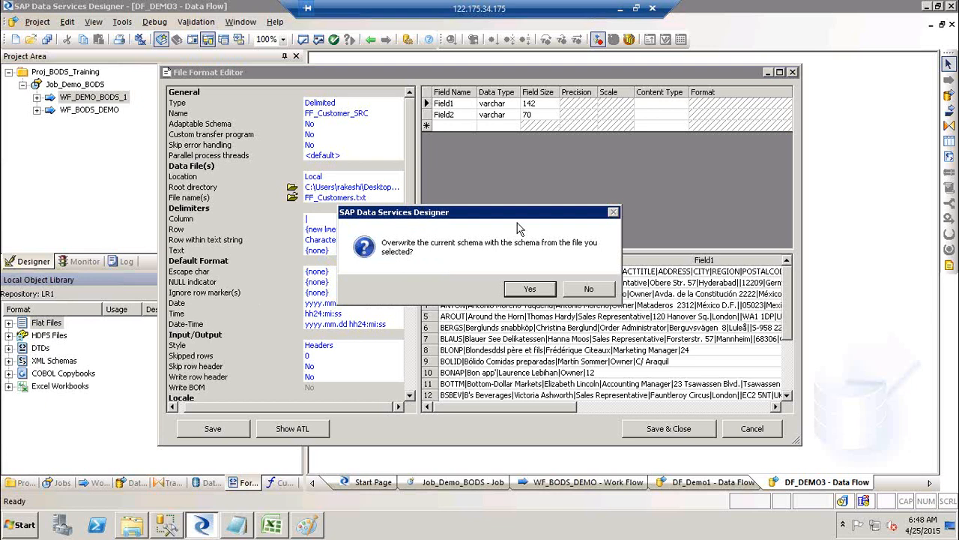
pyautogui.click(529, 292)
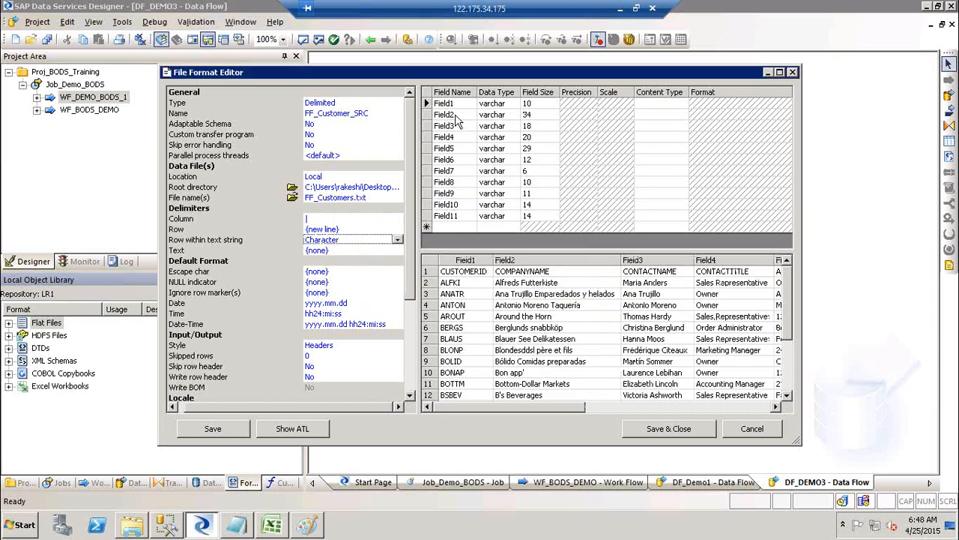
pyautogui.click(474, 276)
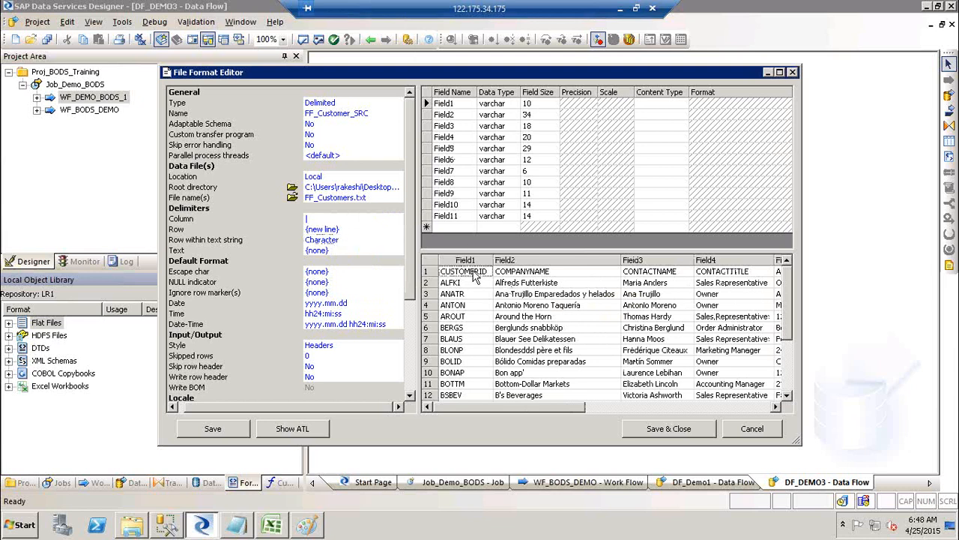
# Set Skip row header to Yes and accept replacing the schema with the header's field names.
pyautogui.click(481, 332)
pyautogui.click(326, 367)
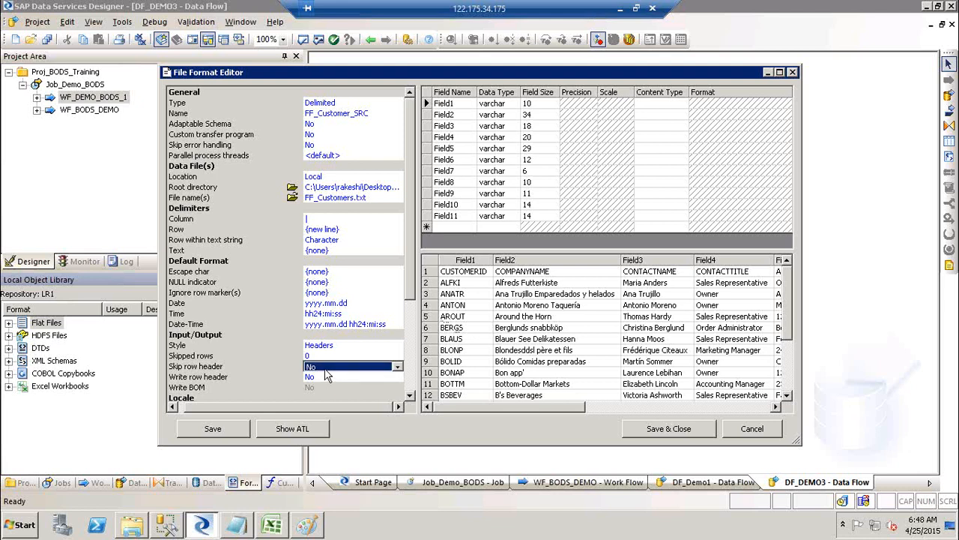
pyautogui.click(337, 368)
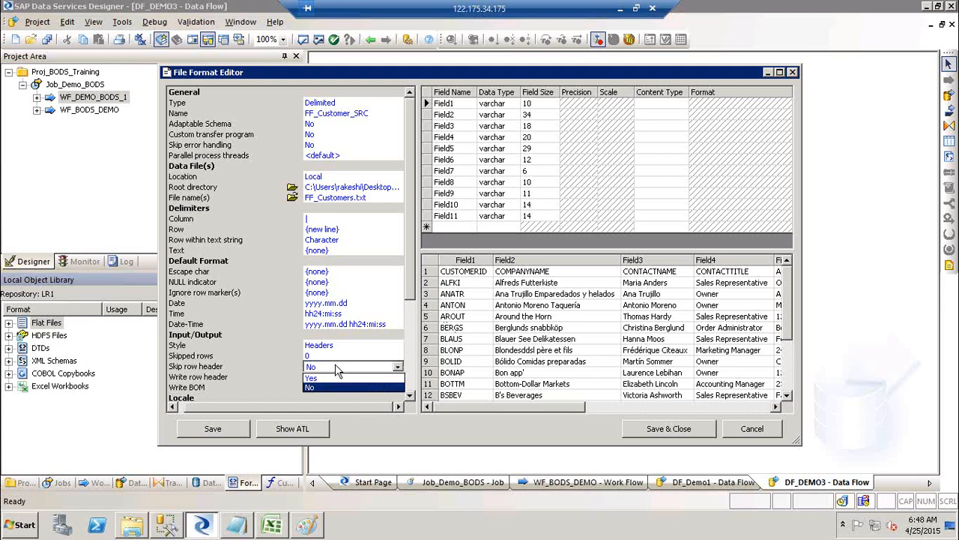
pyautogui.click(311, 377)
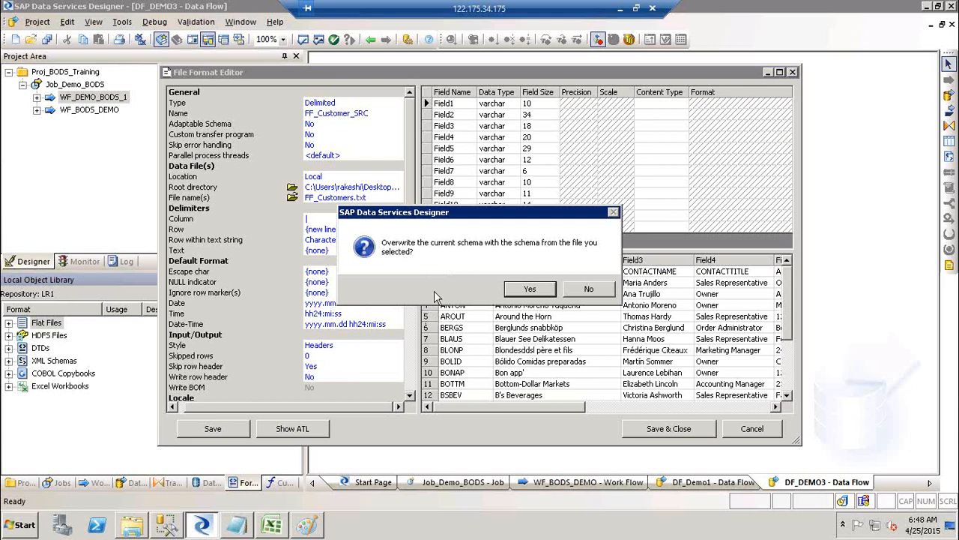
pyautogui.click(530, 289)
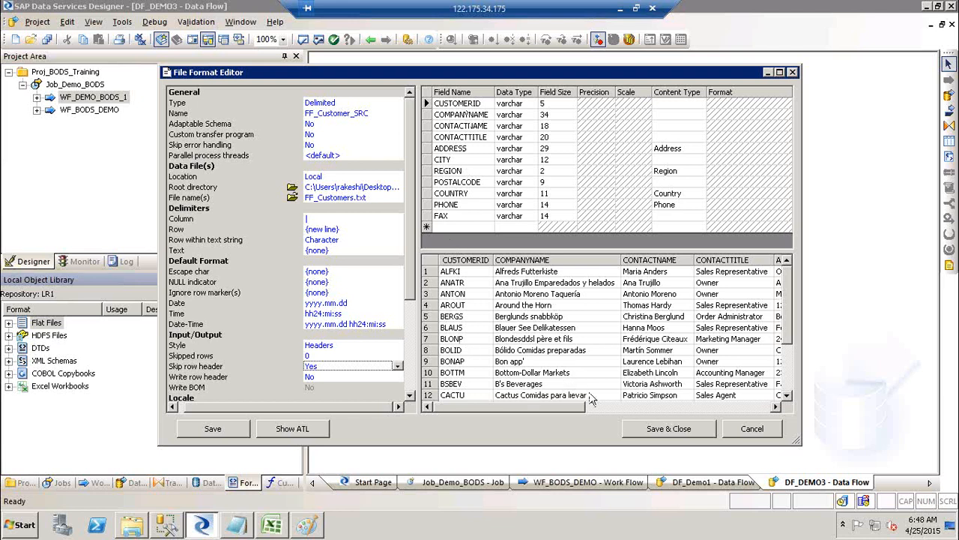
# Review the preview columns from CUSTOMERID through FAX, then save and close the format.
pyautogui.click(636, 403)
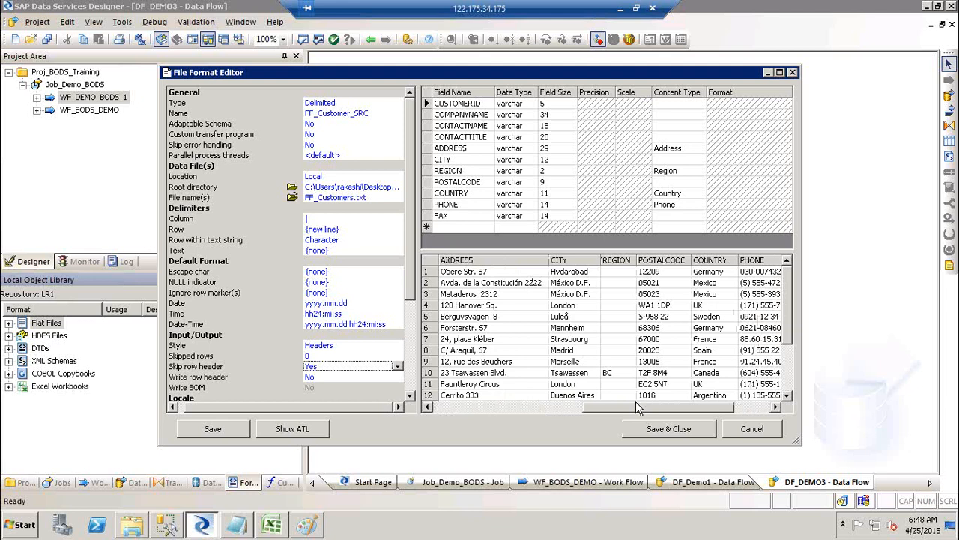
pyautogui.click(743, 407)
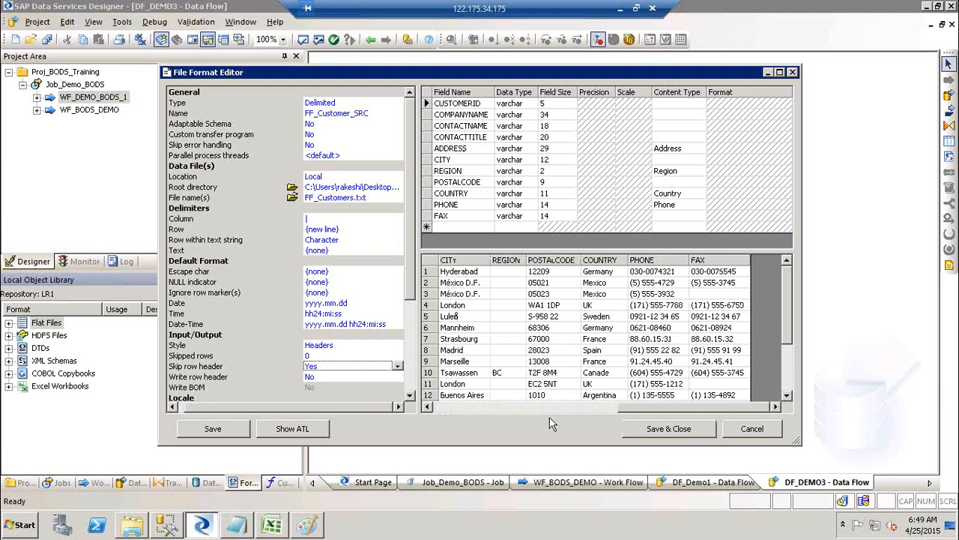
pyautogui.click(498, 408)
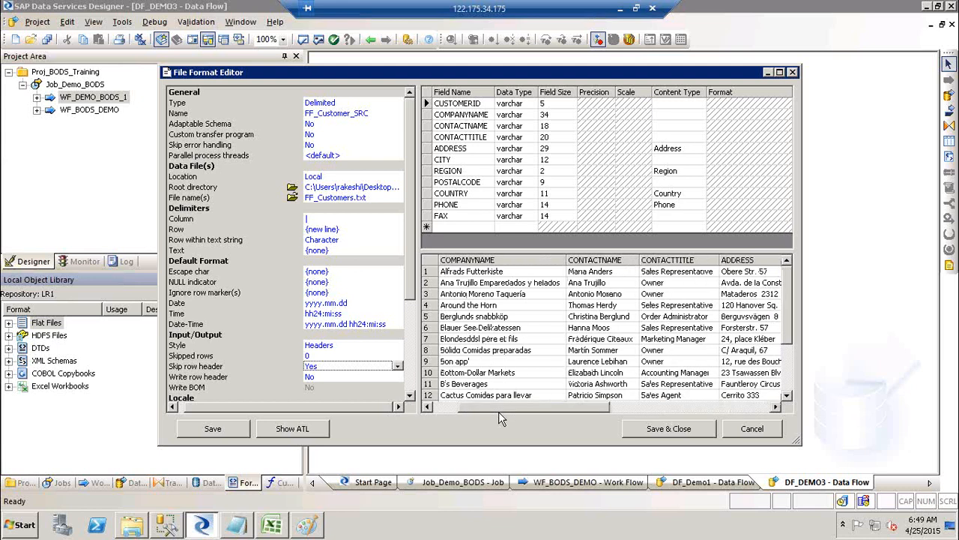
pyautogui.click(668, 430)
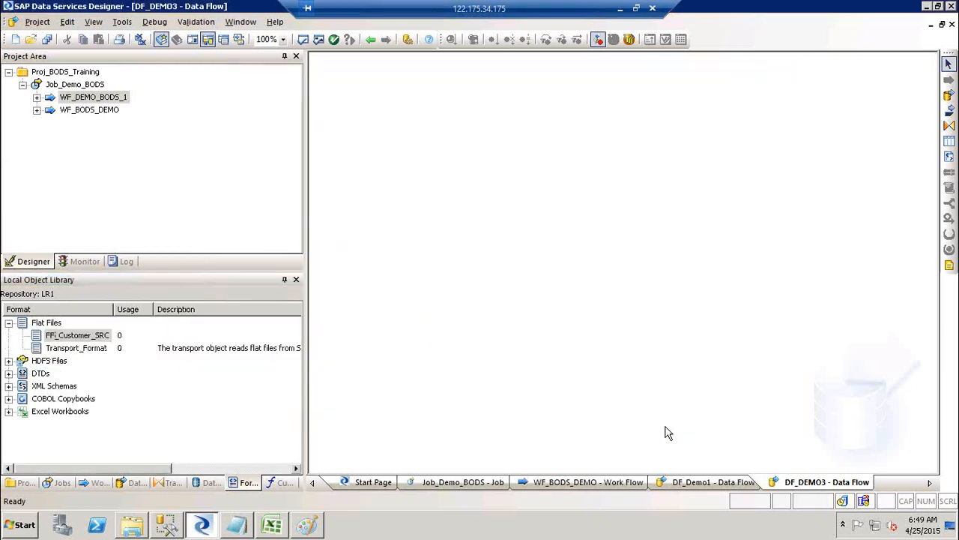
# Reopen FF_Customer_SRC from the Flat Files library for editing, leaving CUSTOMERID as varchar.
pyautogui.click(72, 339)
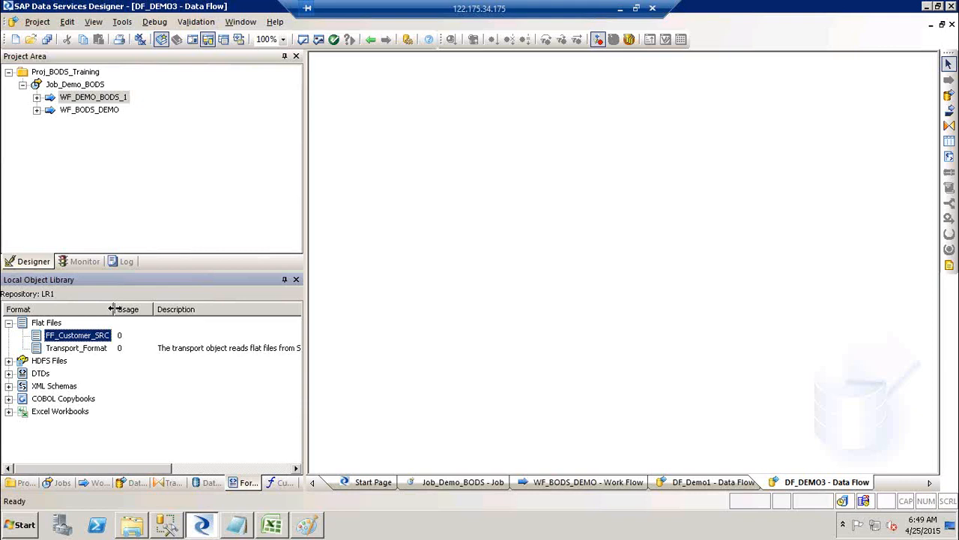
pyautogui.rightClick(76, 339)
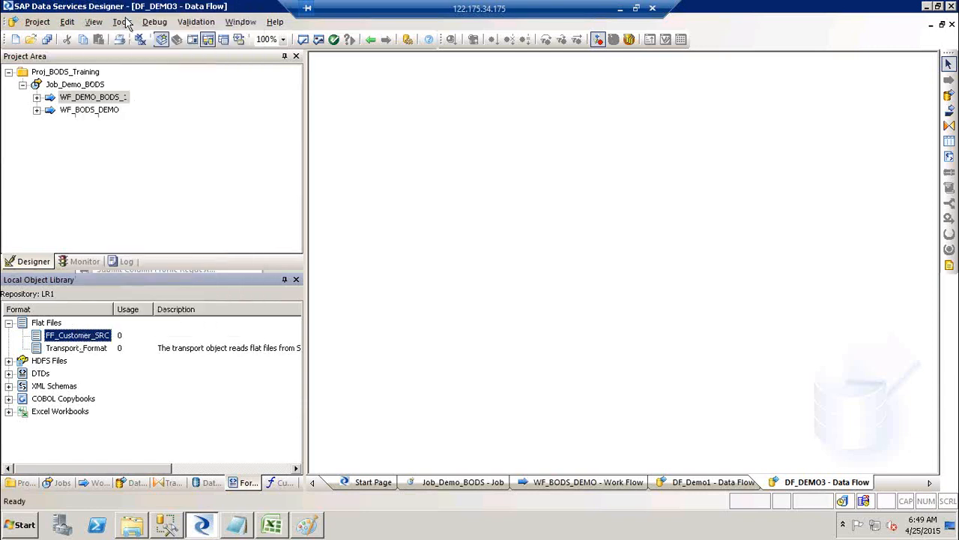
pyautogui.click(106, 13)
pyautogui.click(524, 107)
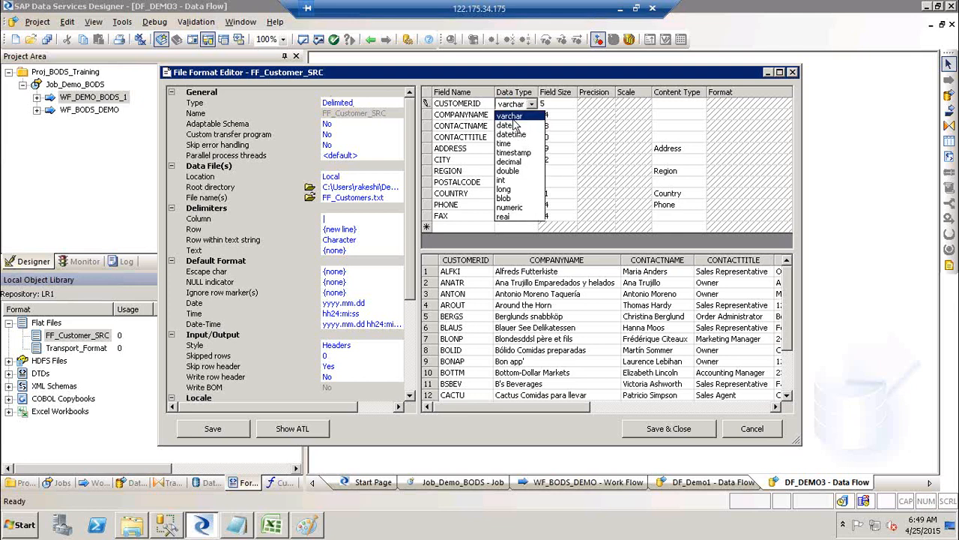
pyautogui.click(523, 118)
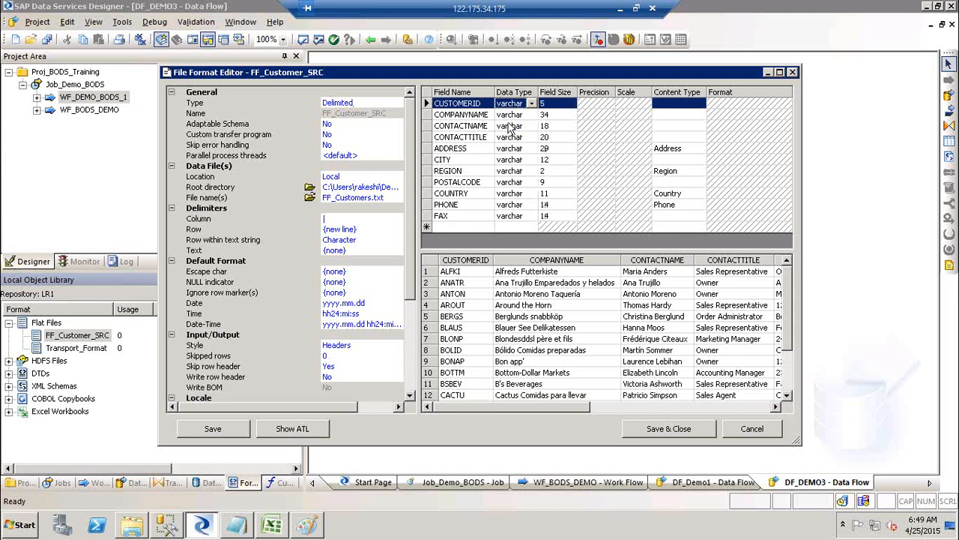
# Rename the CUSTOMERID field to CustID and change its field size from 5 to 10.
pyautogui.click(485, 103)
pyautogui.click(485, 102)
pyautogui.moveTo(485, 103); pyautogui.dragTo(419, 100)
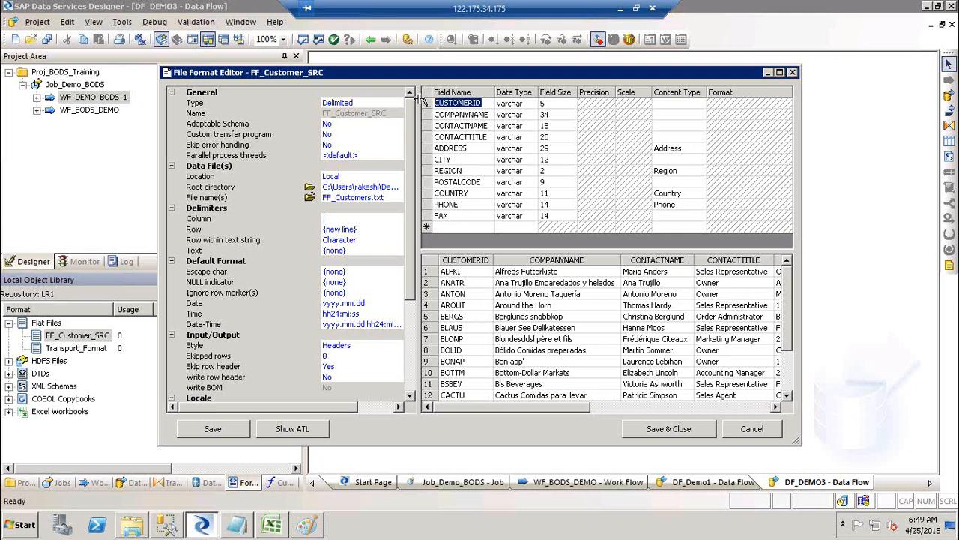
pyautogui.write('CustID')
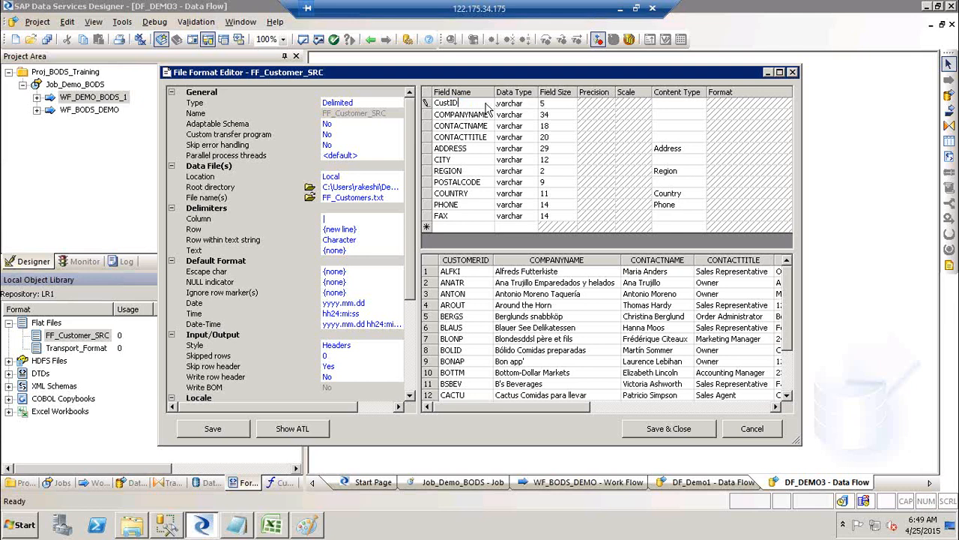
pyautogui.click(551, 103)
pyautogui.press('BackSpace')
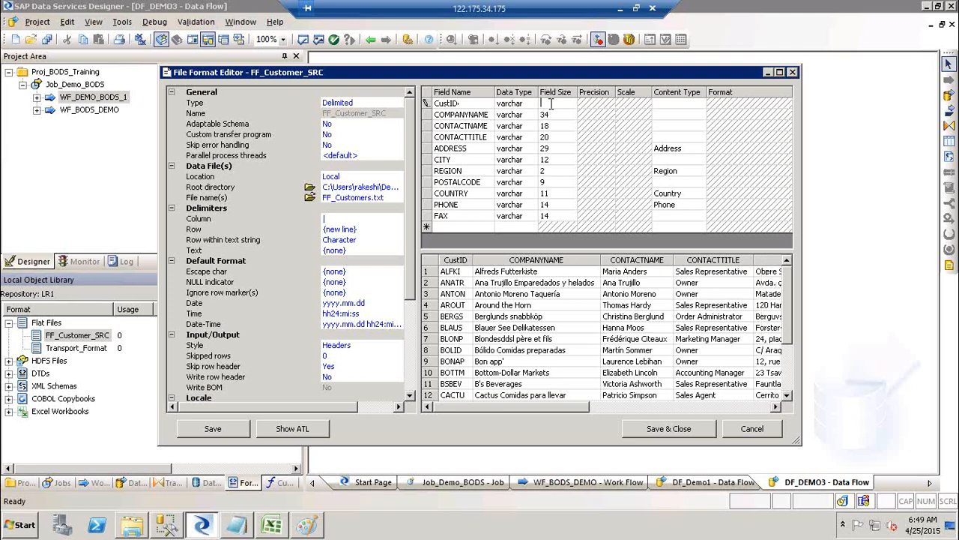
pyautogui.write('10')
pyautogui.click(673, 105)
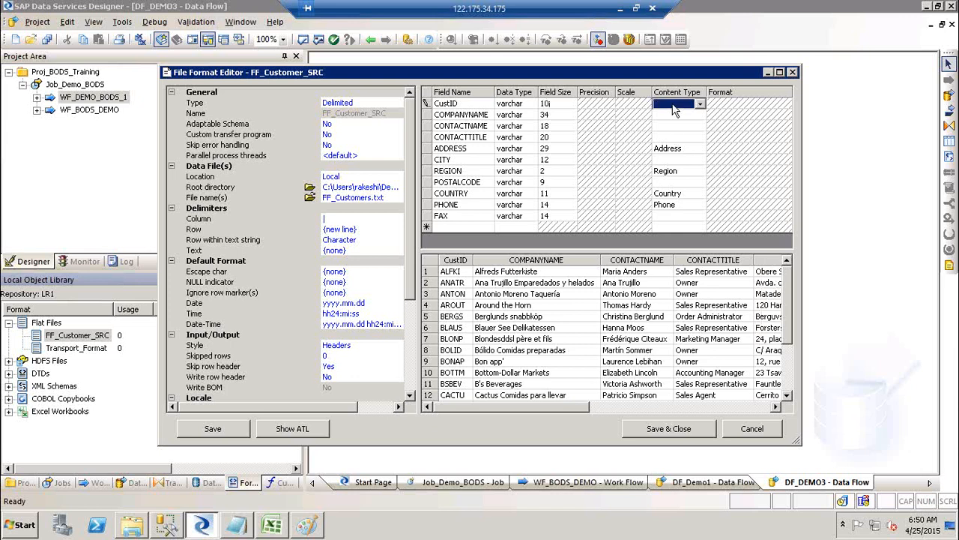
pyautogui.click(673, 107)
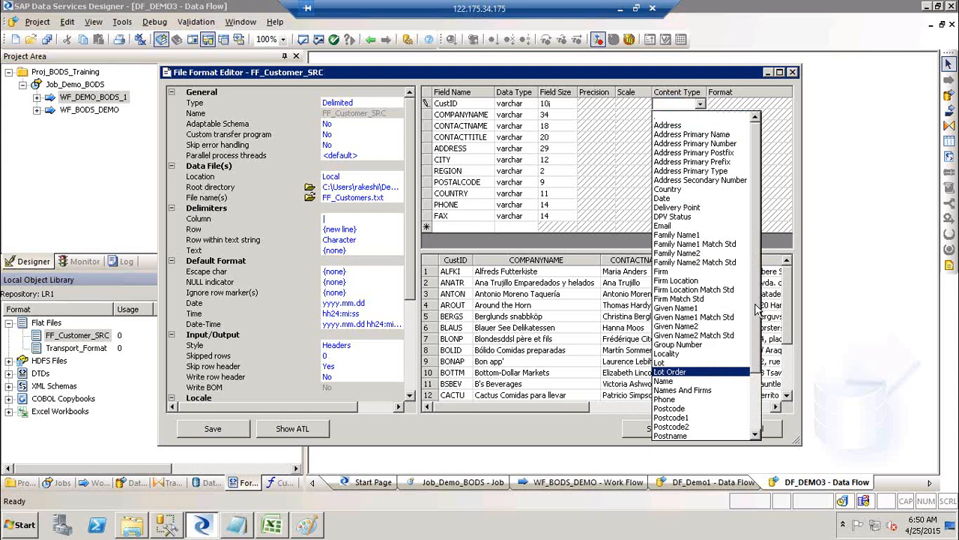
# Set POSTALCODE's content type to Postcode, keep ADDRESS as Address, and save the format.
pyautogui.moveTo(757, 329); pyautogui.dragTo(759, 378)
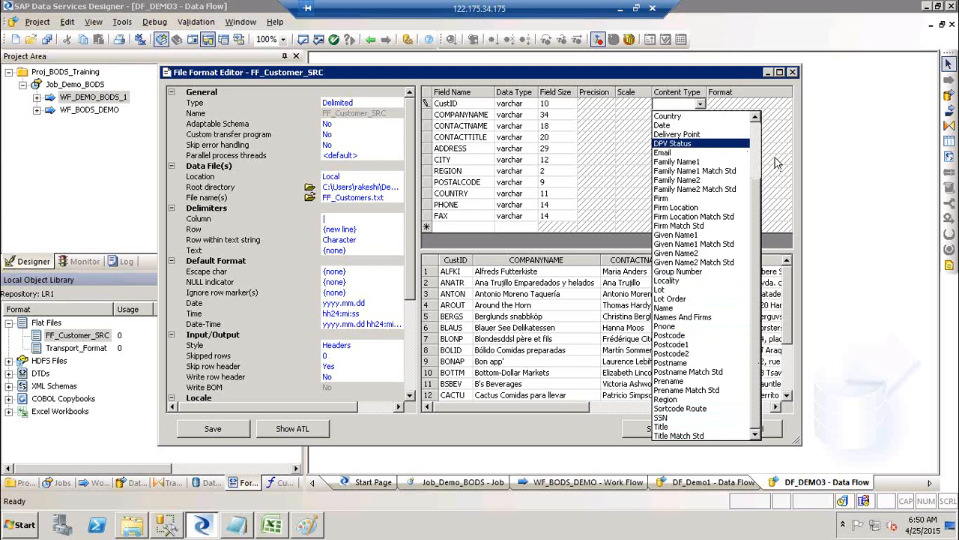
pyautogui.click(842, 156)
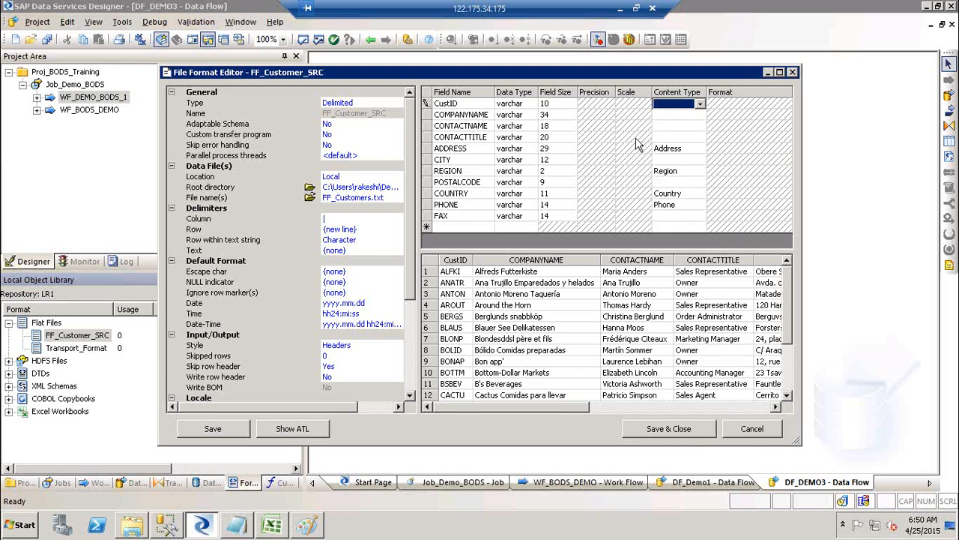
pyautogui.click(685, 149)
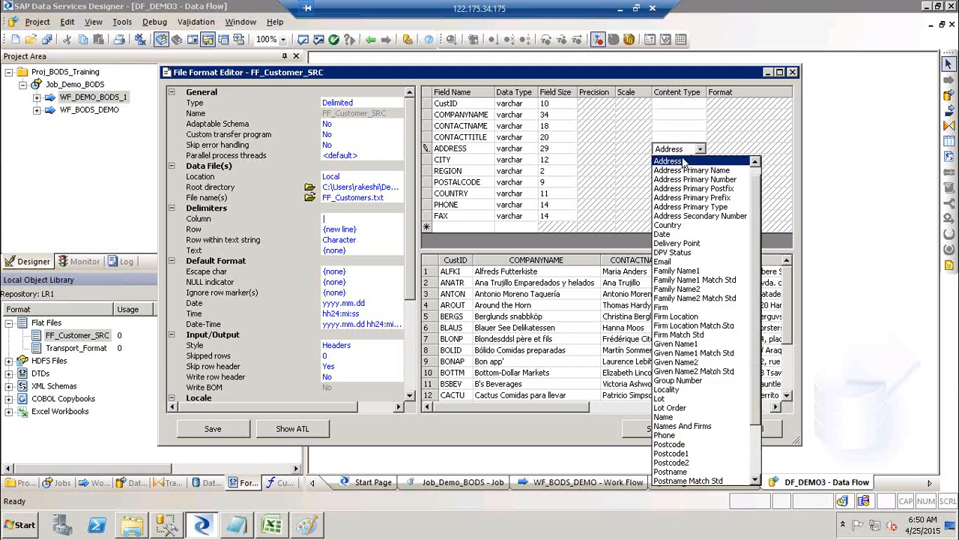
pyautogui.click(683, 162)
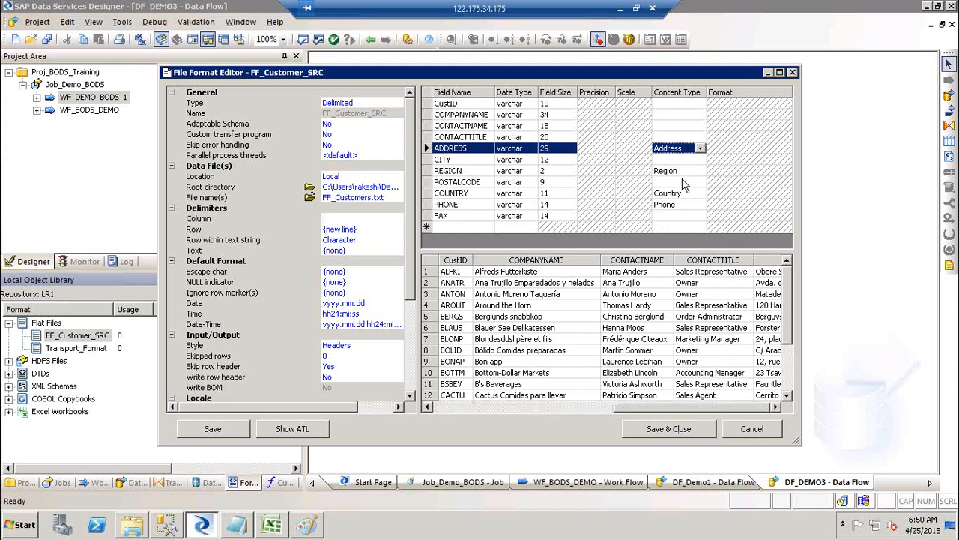
pyautogui.click(683, 183)
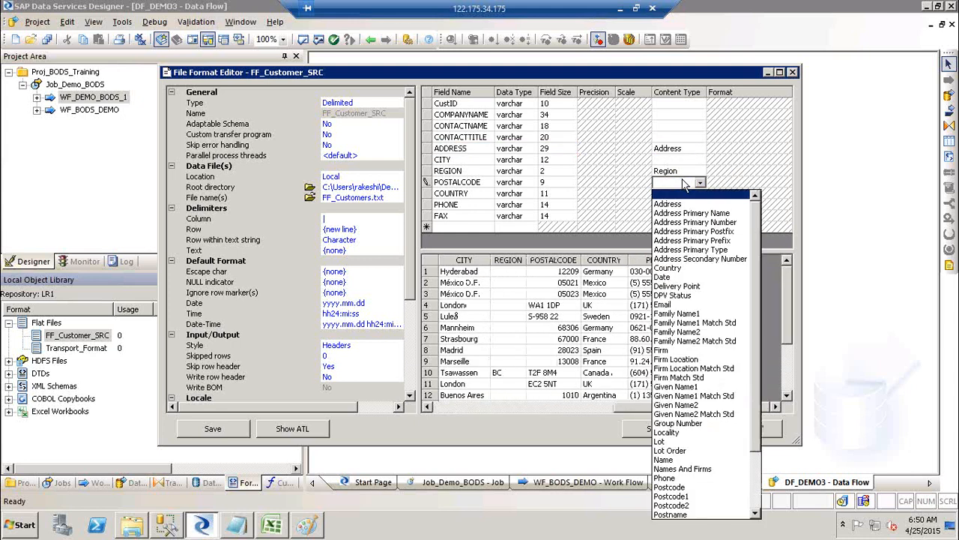
pyautogui.click(688, 487)
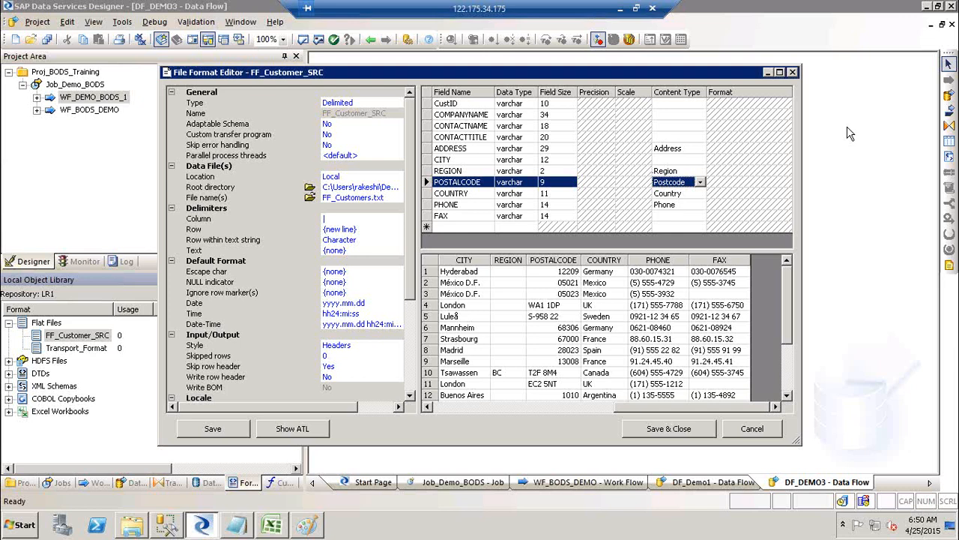
pyautogui.click(688, 430)
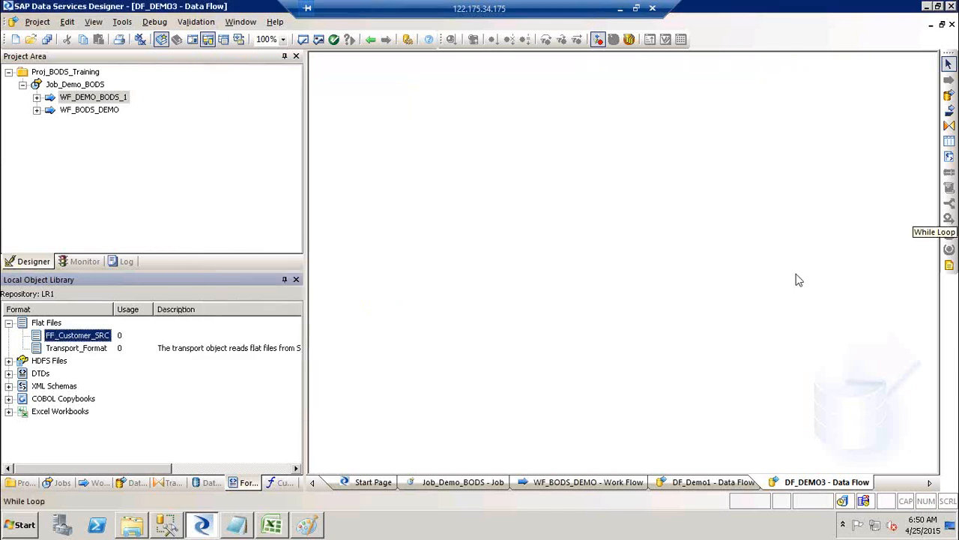
# Open the context menu for FF_Customer_SRC in the Flat Files list.
pyautogui.click(834, 256)
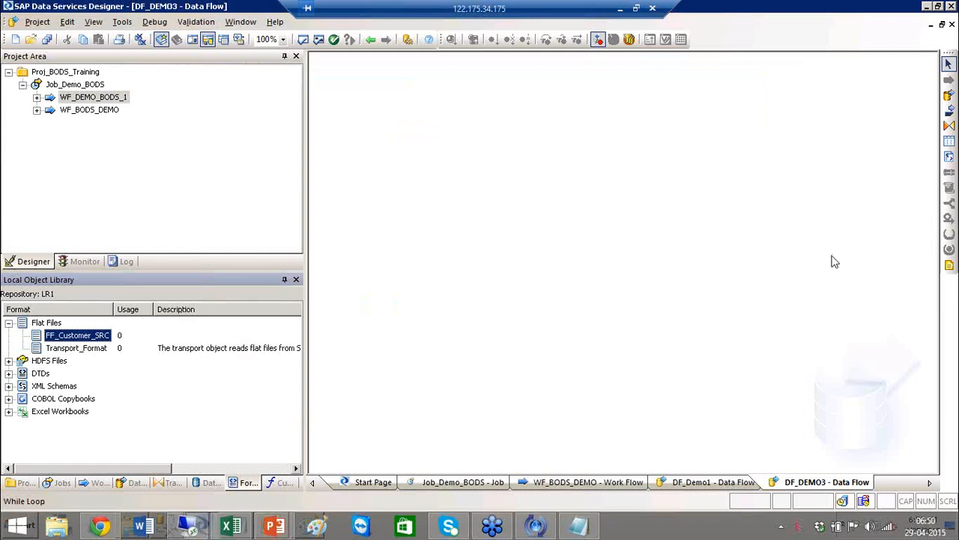
pyautogui.click(415, 326)
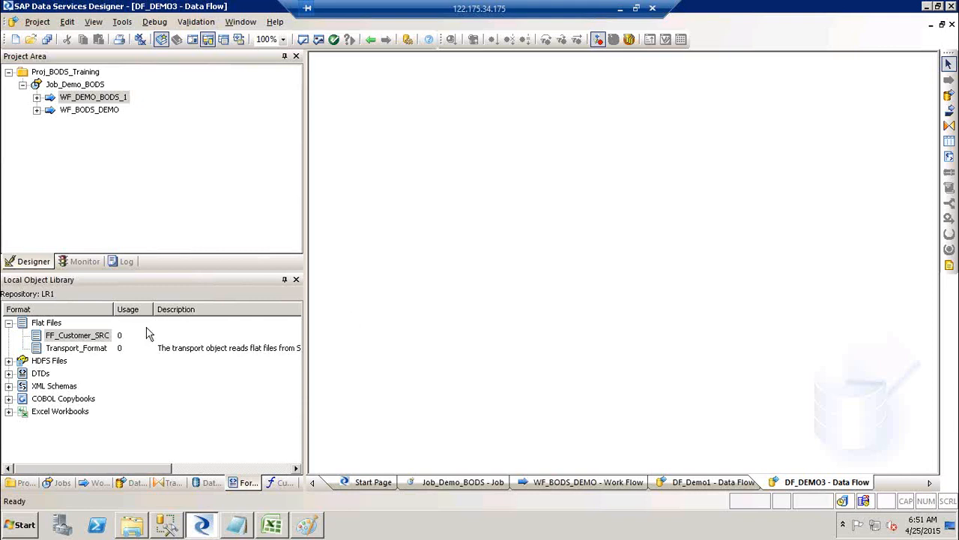
pyautogui.rightClick(80, 337)
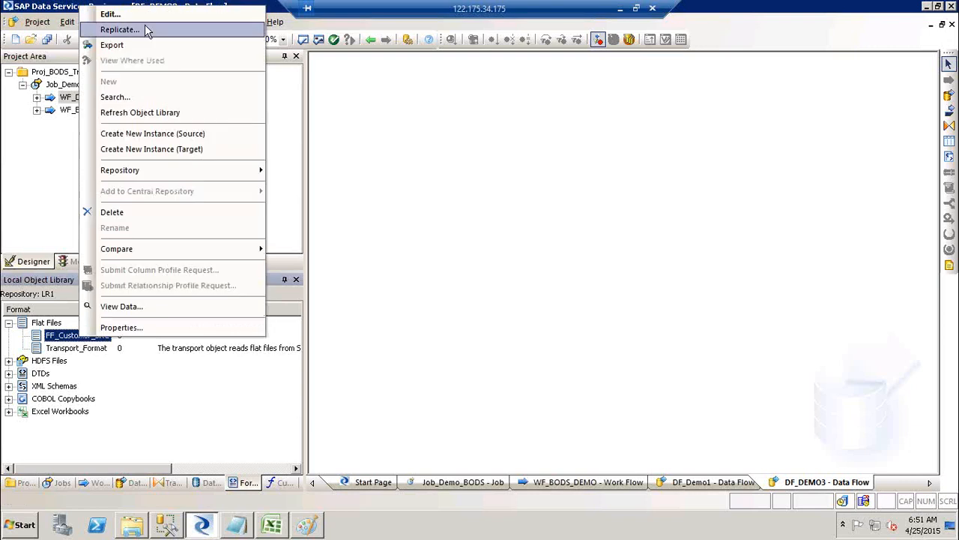
# Reopen FF_Customer_SRC's editor and browse for the data file's root directory folder.
pyautogui.click(136, 29)
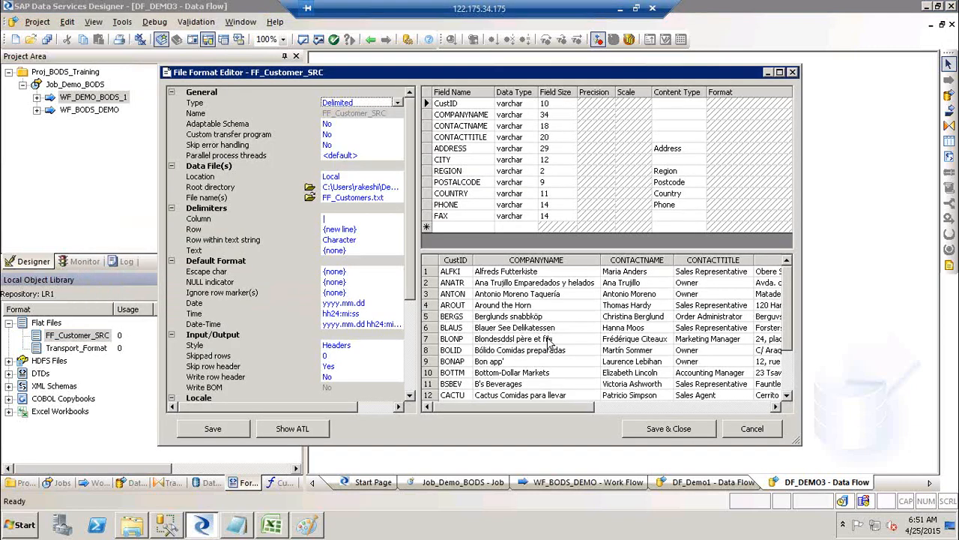
pyautogui.click(516, 363)
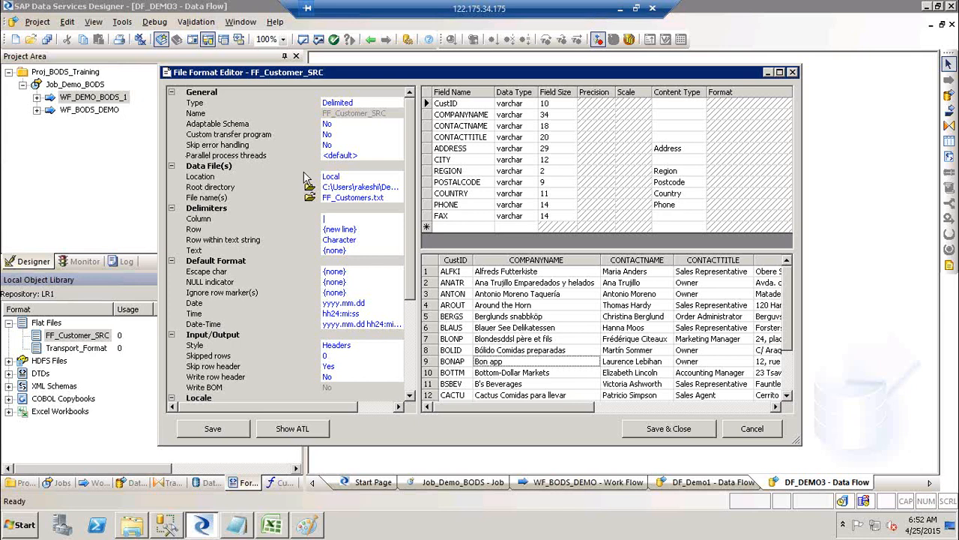
pyautogui.click(313, 194)
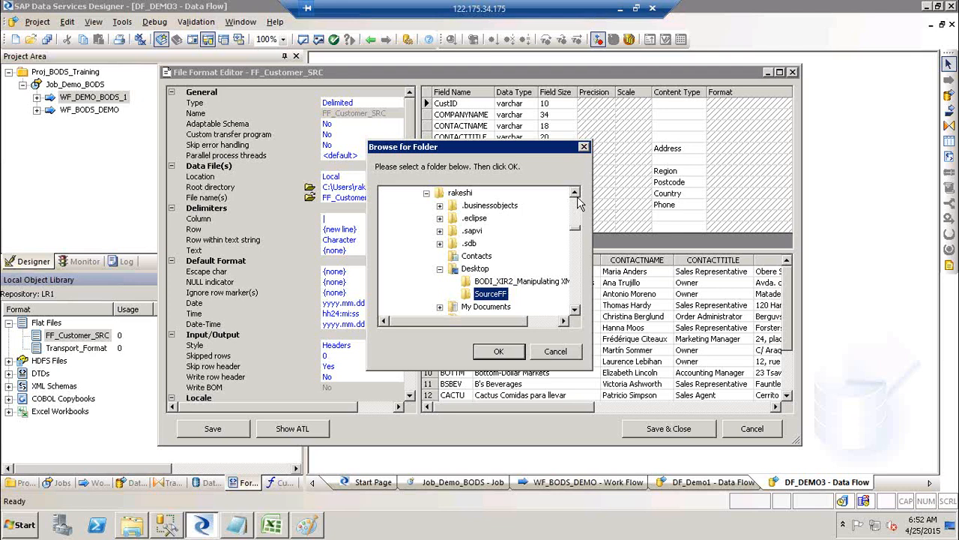
# Dismiss the folder browser and cancel the FF_Customer_SRC editor without saving changes.
pyautogui.doubleClick(452, 271)
pyautogui.click(574, 350)
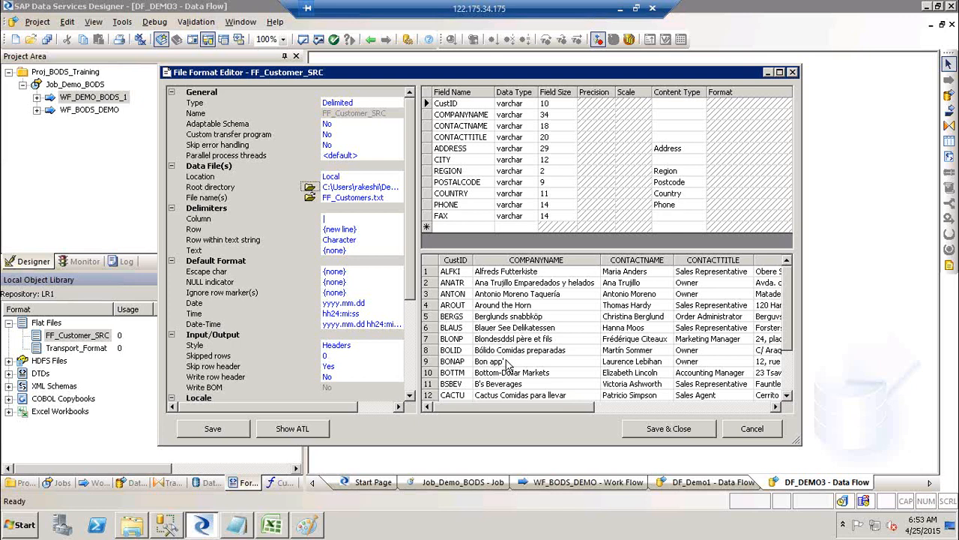
pyautogui.click(750, 428)
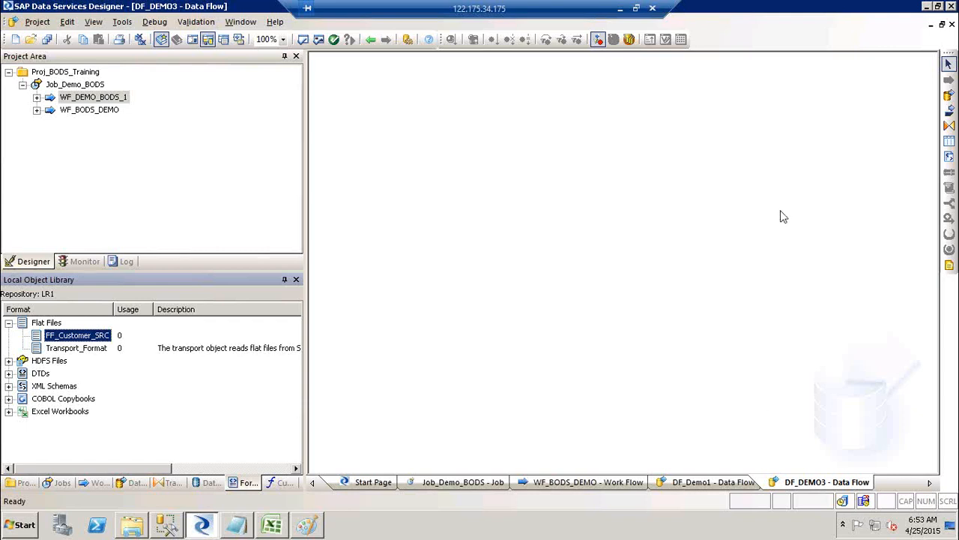
pyautogui.click(786, 304)
pyautogui.rightClick(83, 341)
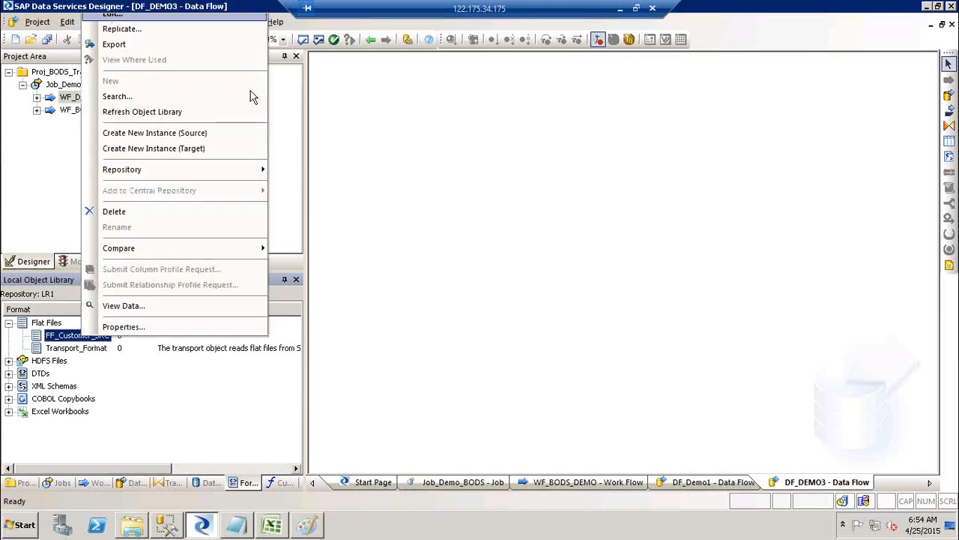
pyautogui.click(550, 281)
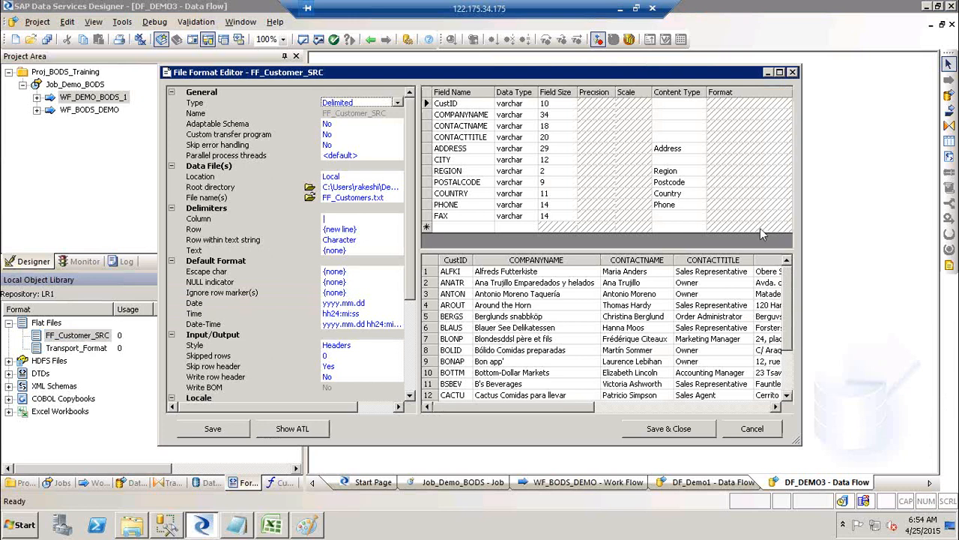
pyautogui.click(751, 429)
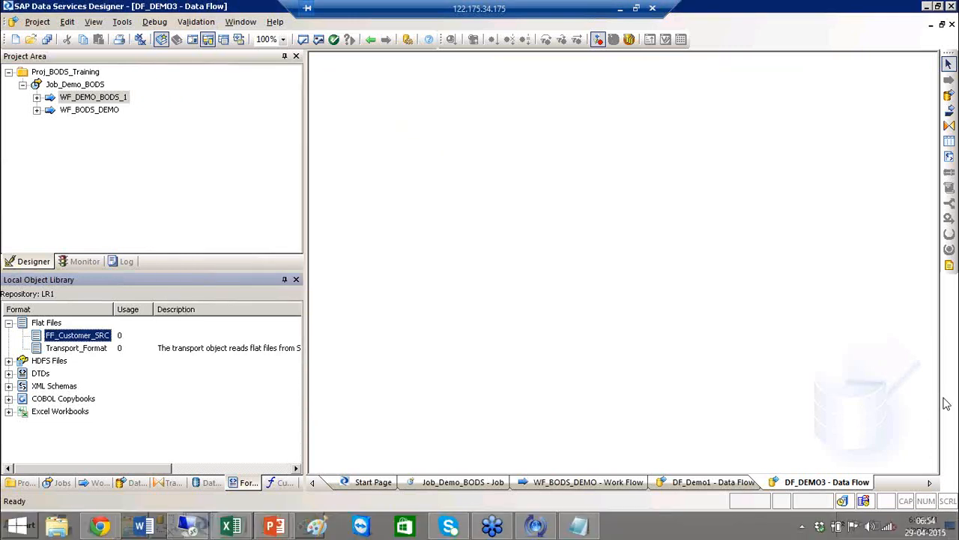
pyautogui.rightClick(81, 341)
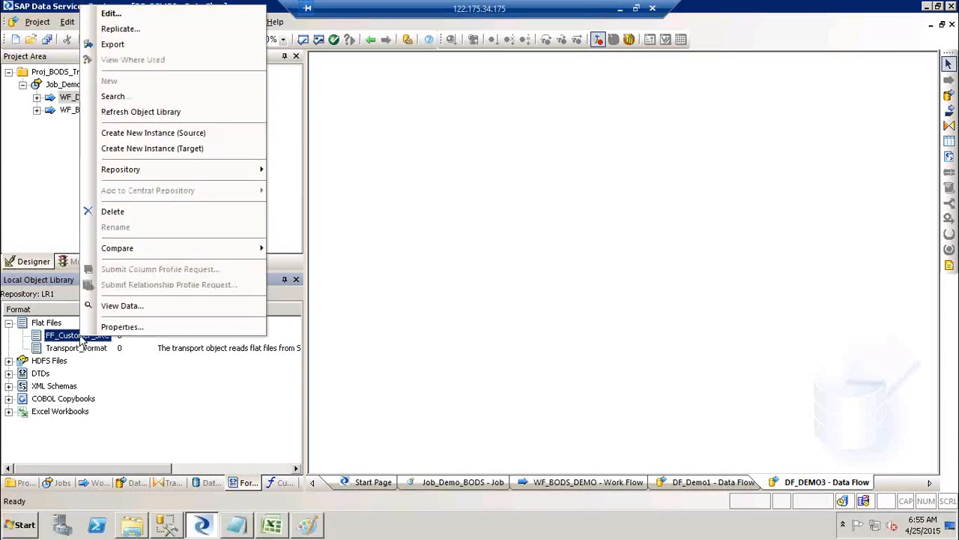
pyautogui.click(141, 307)
pyautogui.moveTo(300, 280); pyautogui.dragTo(273, 130)
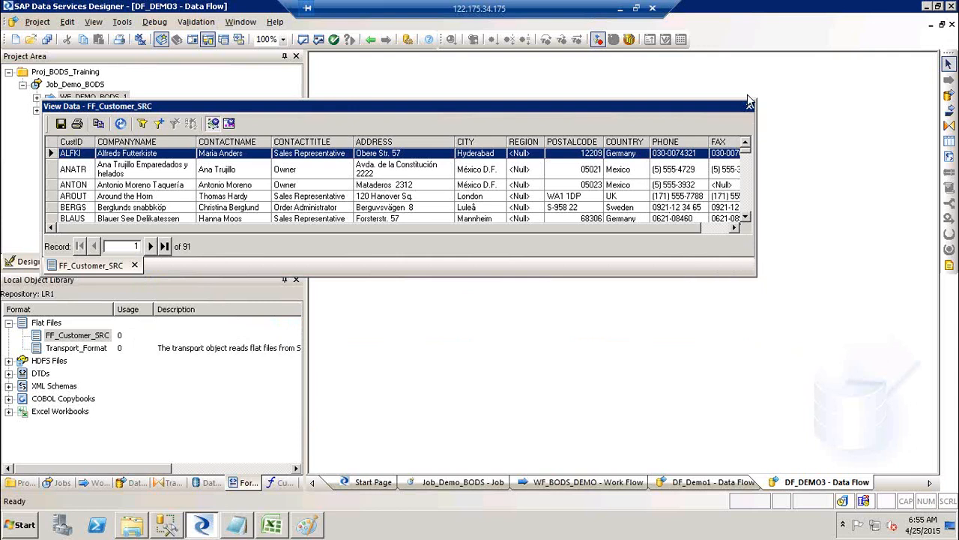
pyautogui.click(575, 217)
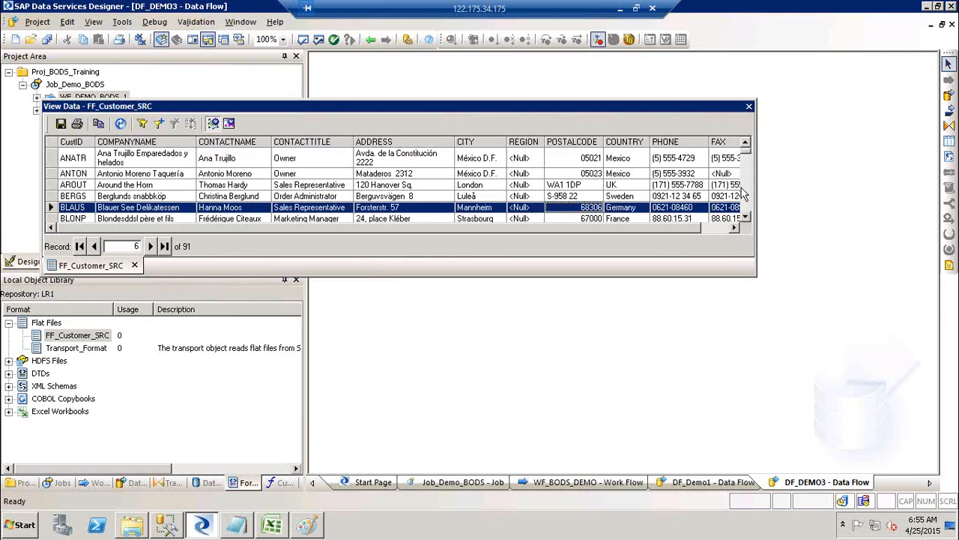
pyautogui.scroll(-4, 746, 204)
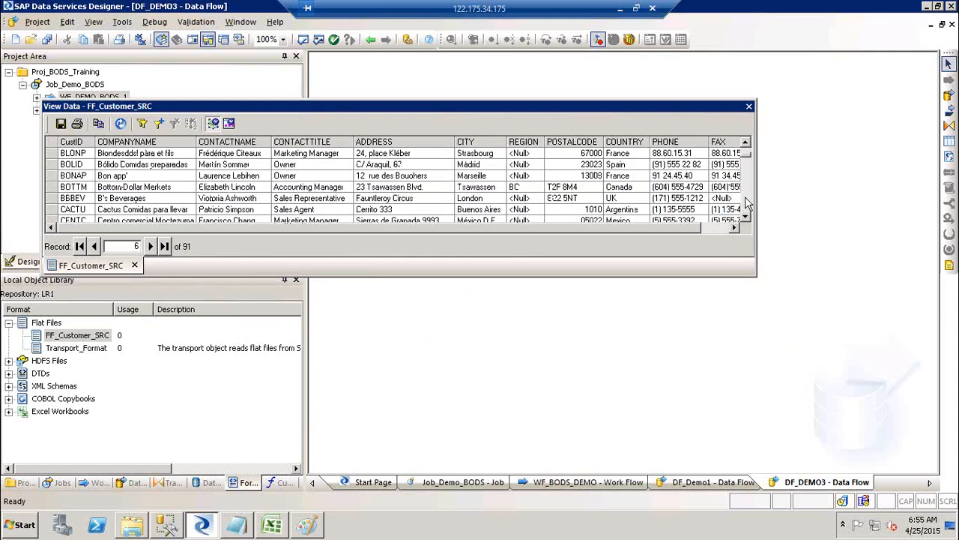
pyautogui.click(749, 107)
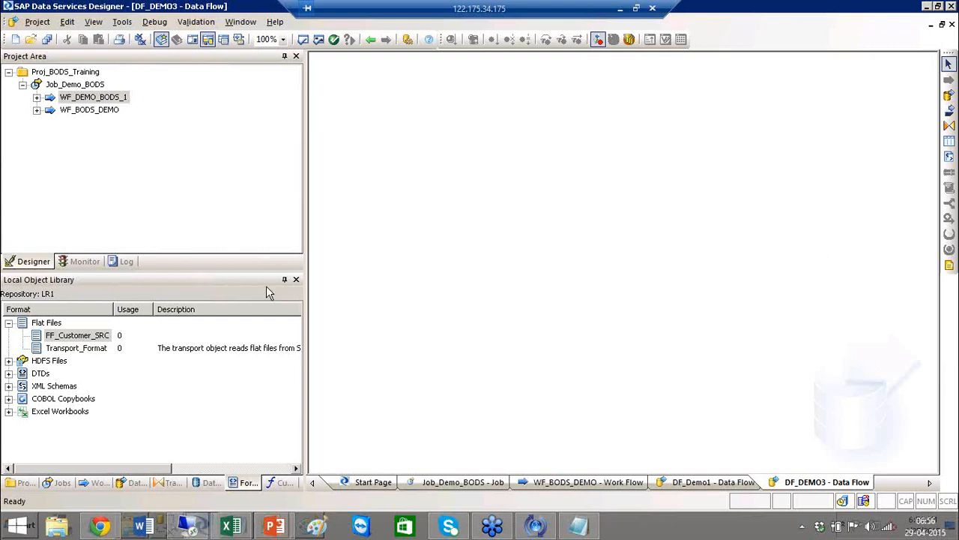
pyautogui.click(47, 323)
# Create a new flat file format named FF_Cust_TRGT with root directory Desktop\SourceFF.
pyautogui.rightClick(46, 323)
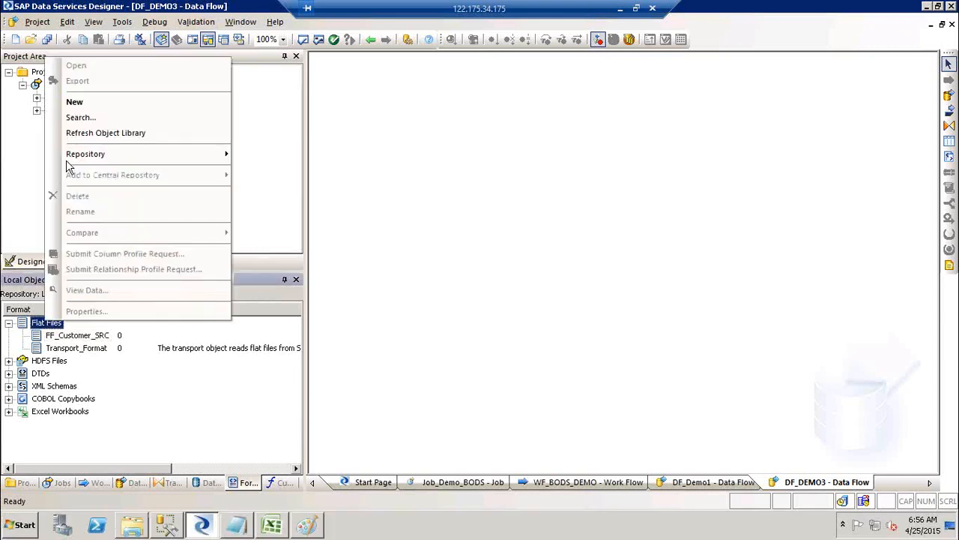
pyautogui.click(137, 109)
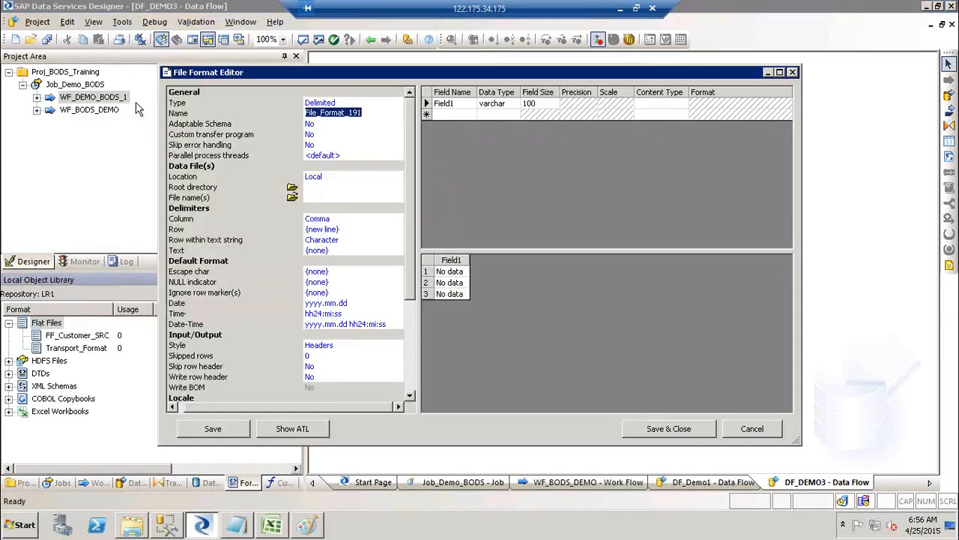
pyautogui.write('FF_C')
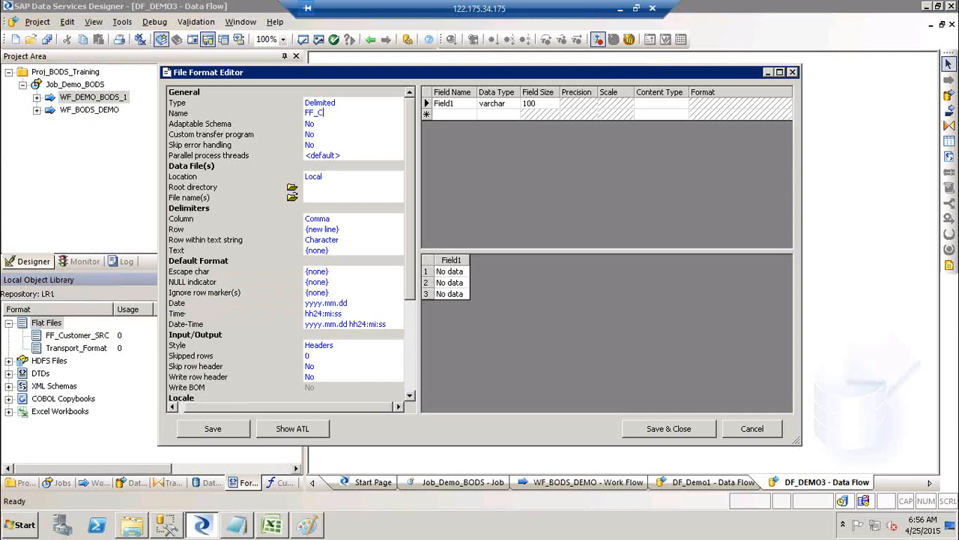
pyautogui.write('ust_TRGT')
pyautogui.click(291, 188)
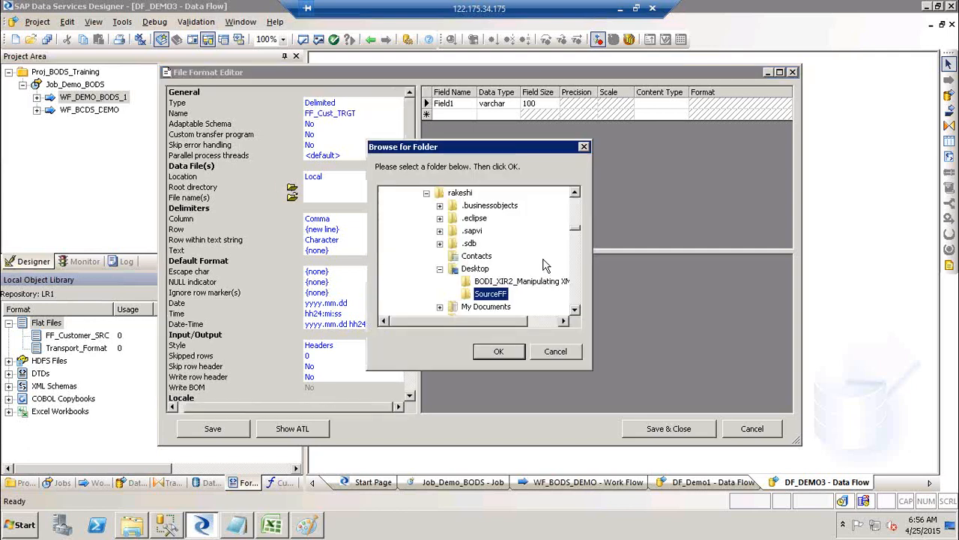
pyautogui.click(496, 352)
# Enter FF_CUST_DEMO_TRGT.txt as the format's file name.
pyautogui.click(291, 197)
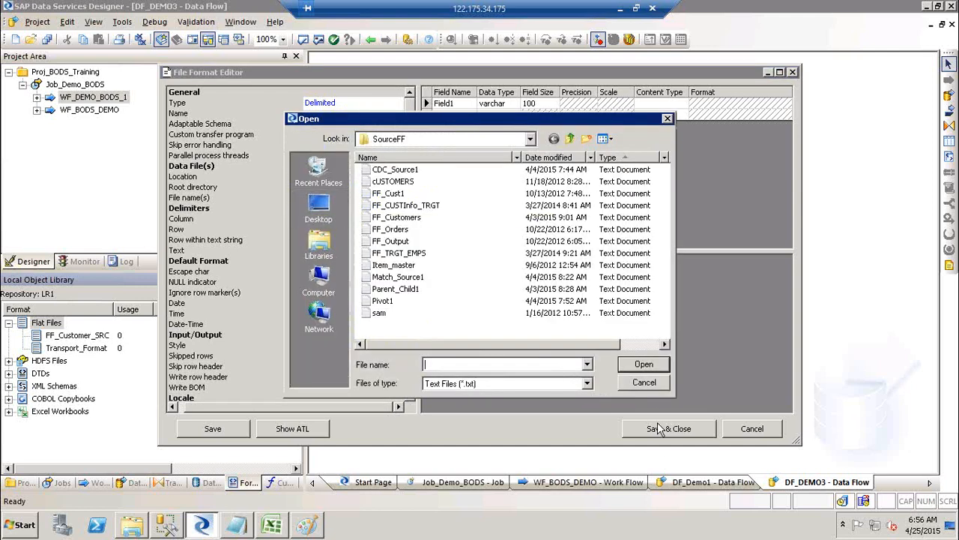
pyautogui.click(643, 382)
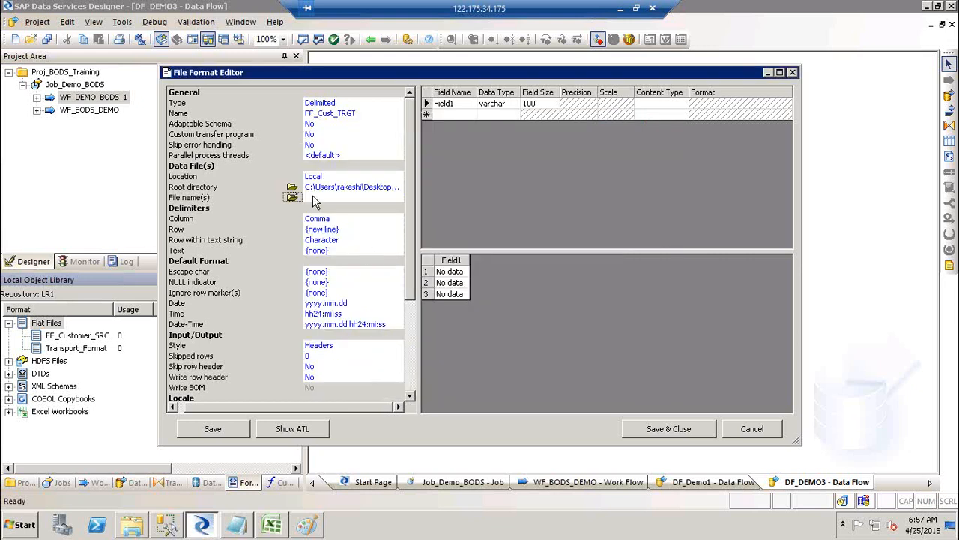
pyautogui.click(292, 199)
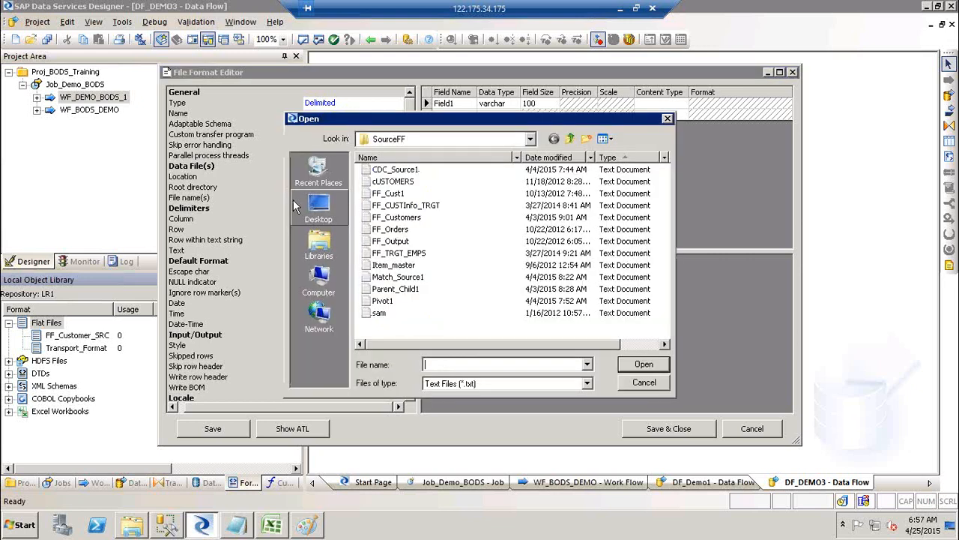
pyautogui.click(646, 382)
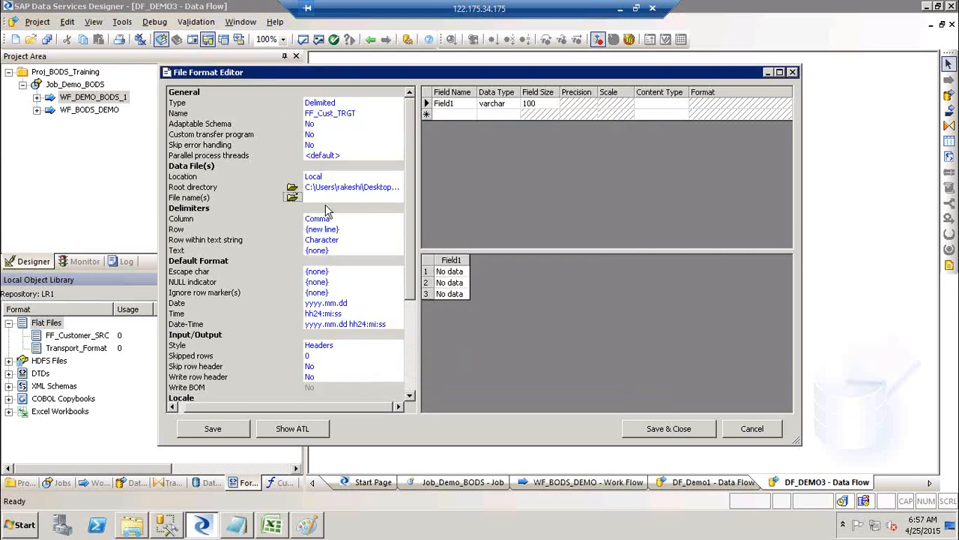
pyautogui.click(321, 199)
pyautogui.write('F')
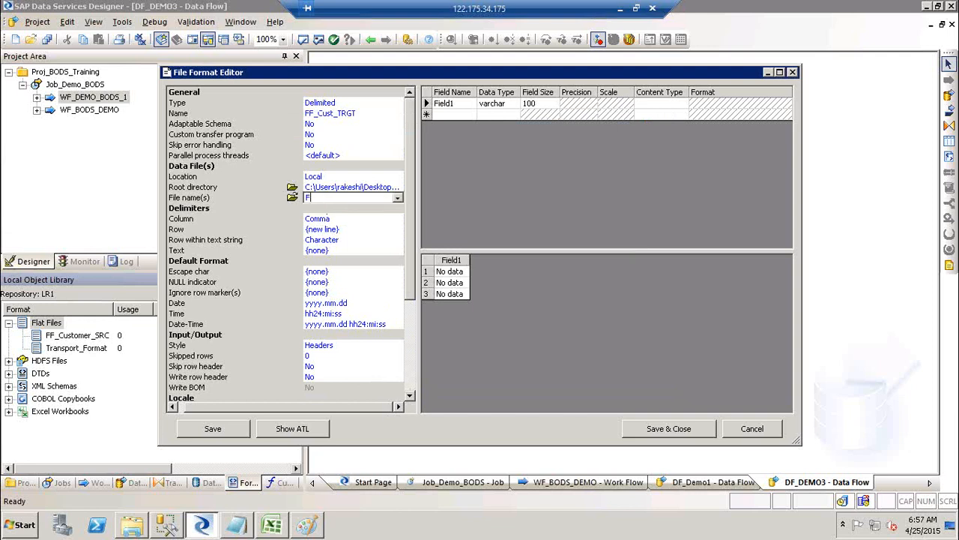
pyautogui.write('F_CUST_DEMO_TRGT.txt')
pyautogui.press('Return')
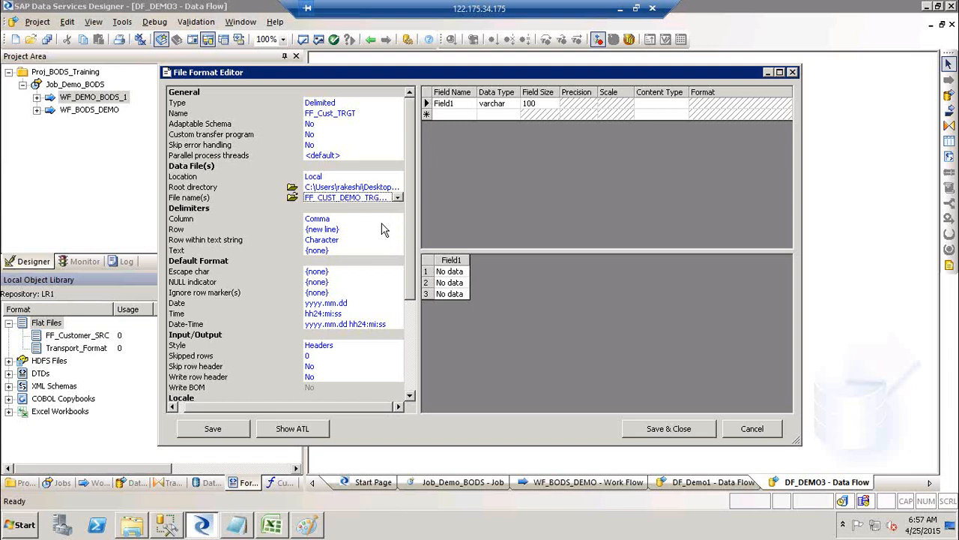
# Set tab column delimiter, new line rows, Character row within text, and no text delimiter.
pyautogui.click(371, 219)
pyautogui.click(398, 218)
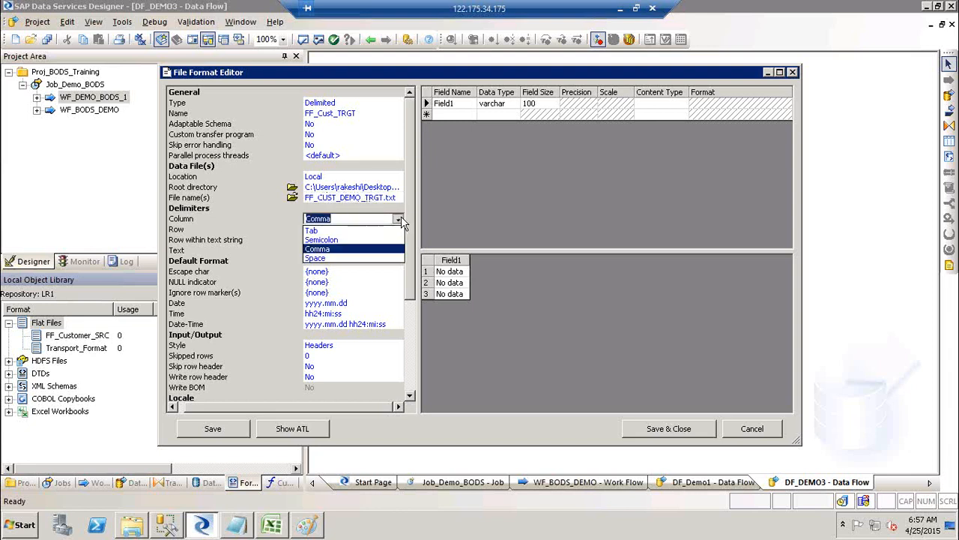
pyautogui.click(359, 232)
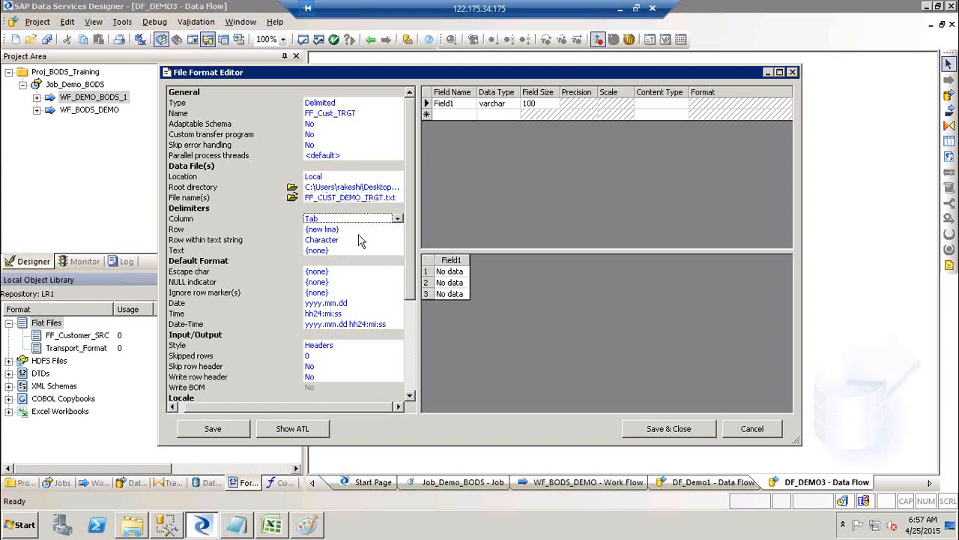
pyautogui.click(348, 229)
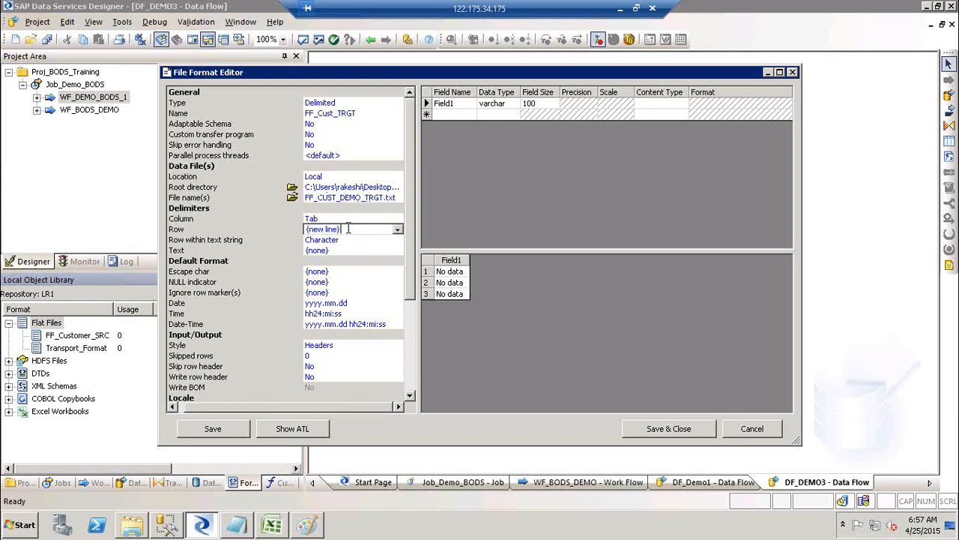
pyautogui.click(400, 229)
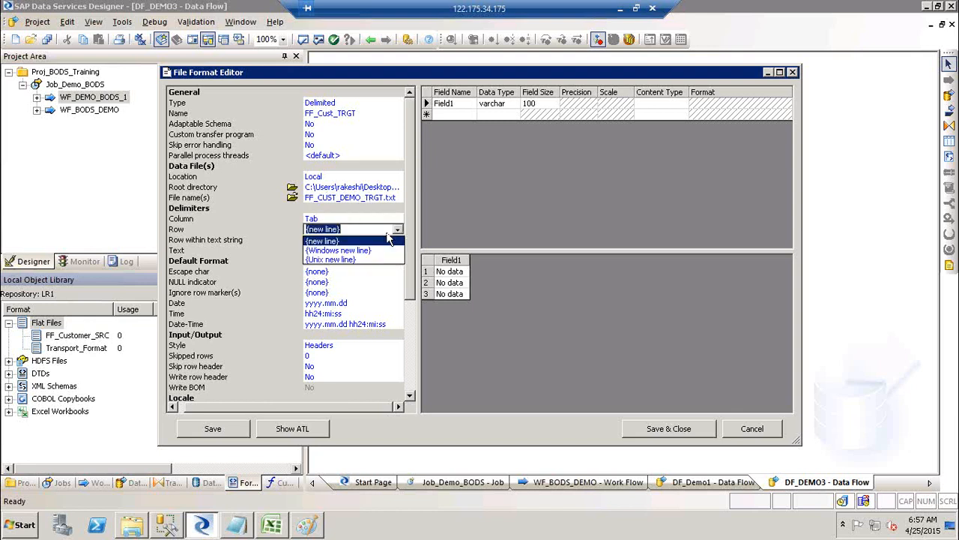
pyautogui.click(346, 241)
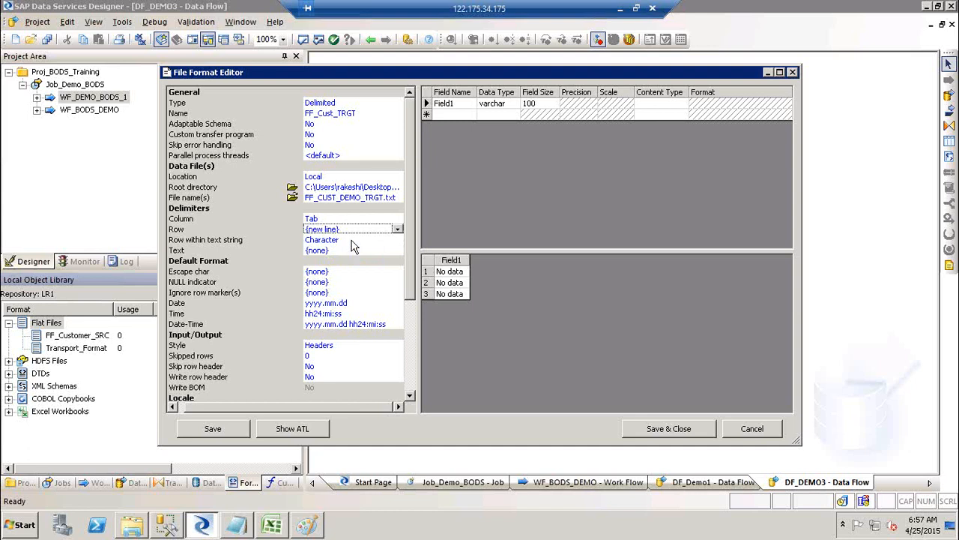
pyautogui.click(351, 241)
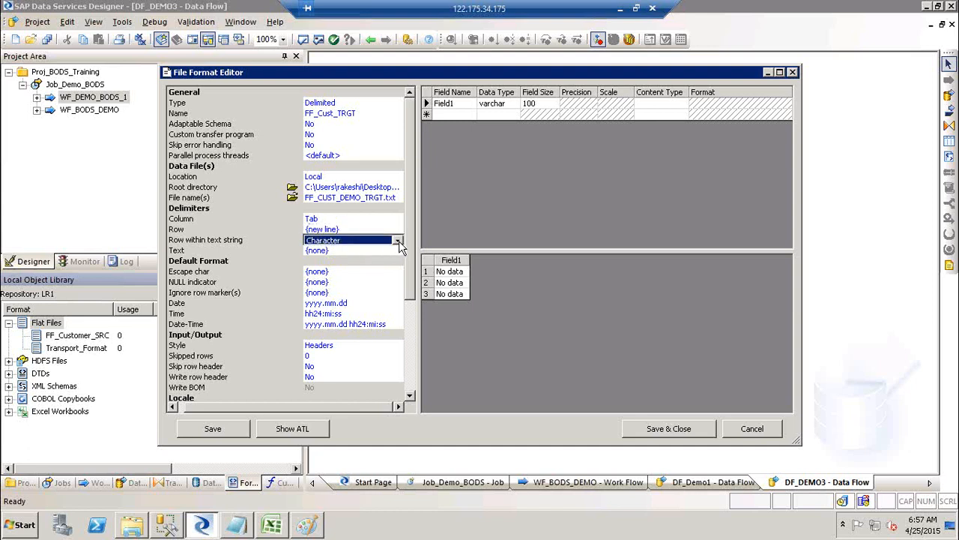
pyautogui.click(398, 241)
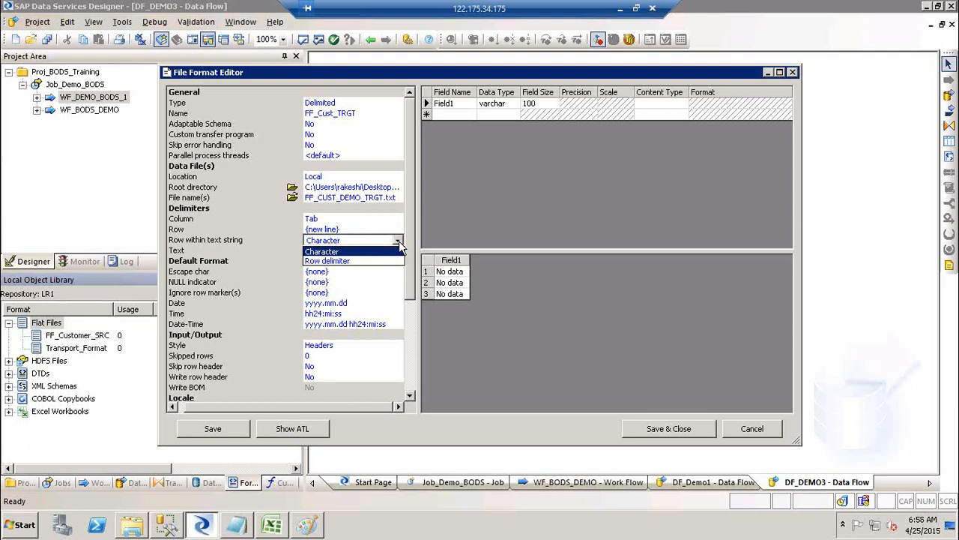
pyautogui.click(360, 254)
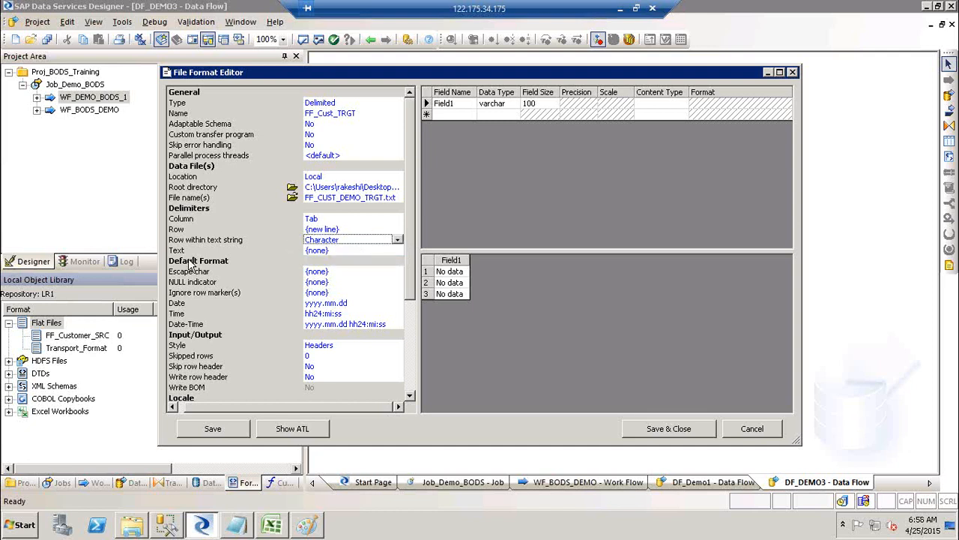
pyautogui.click(370, 252)
pyautogui.click(398, 251)
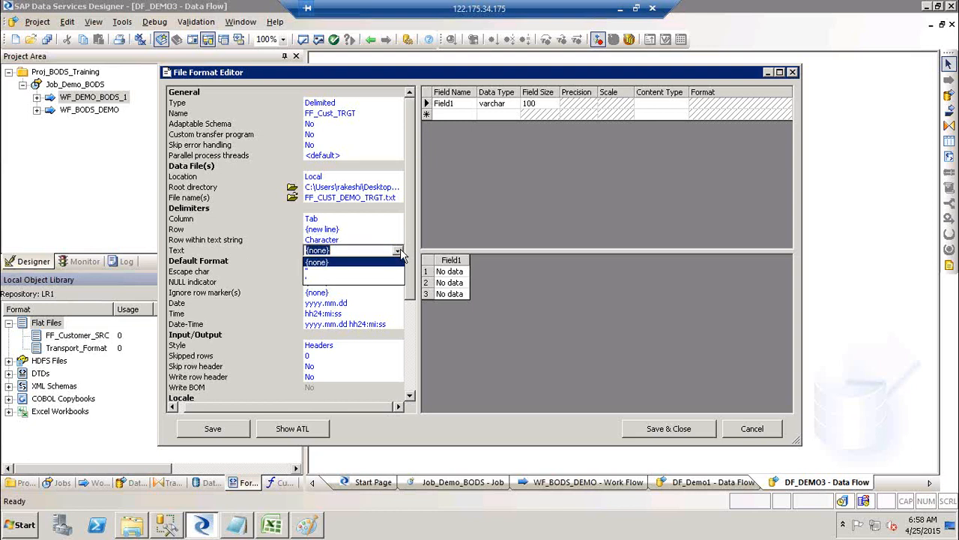
pyautogui.click(349, 263)
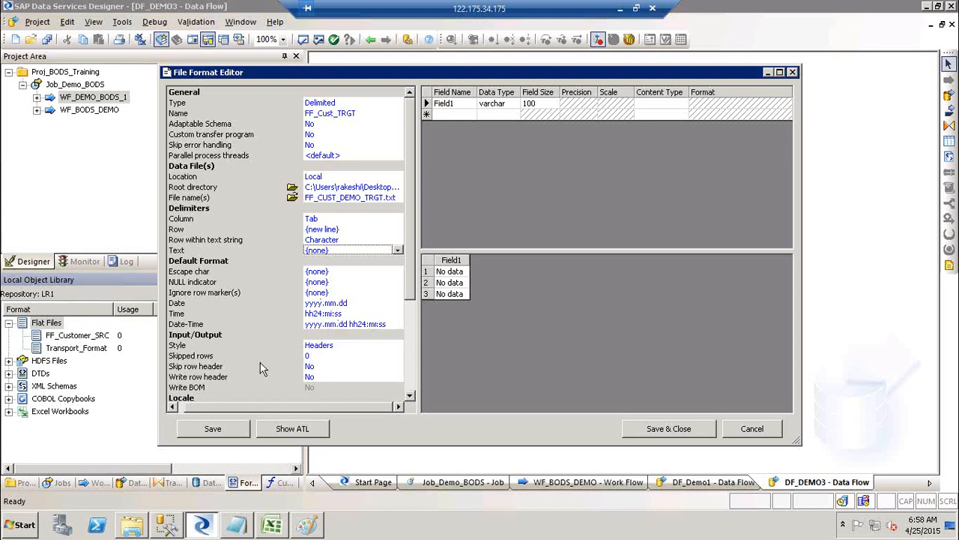
# Turn on Write row header and save FF_Cust_TRGT.
pyautogui.click(322, 378)
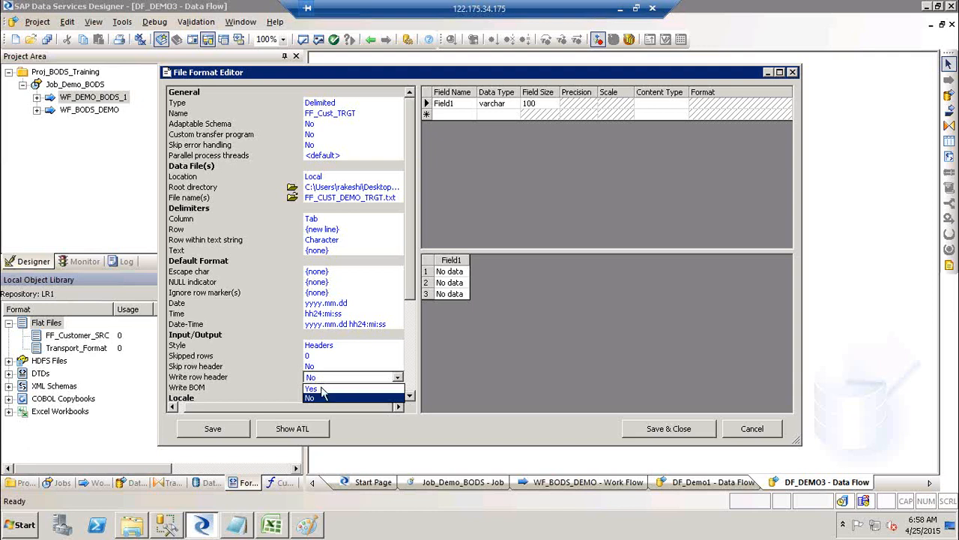
pyautogui.click(323, 389)
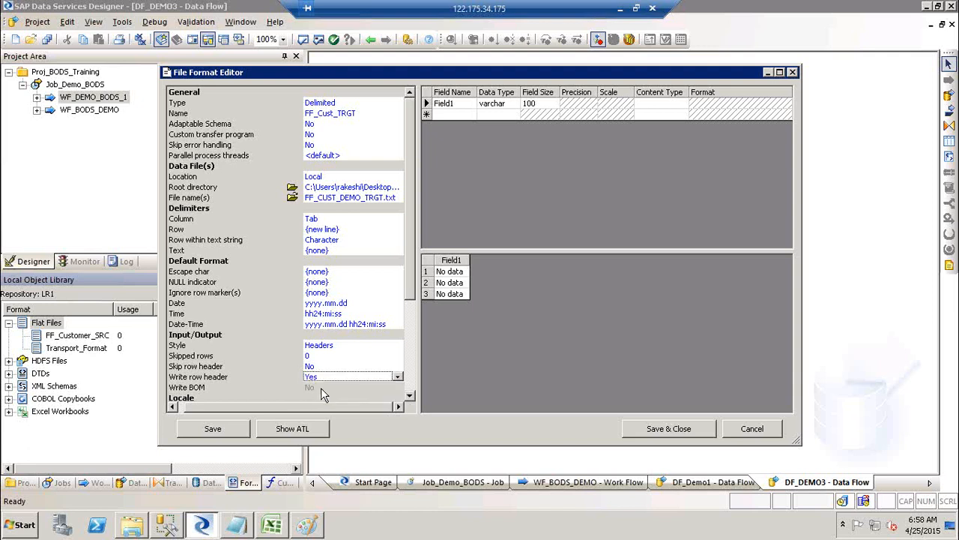
pyautogui.click(411, 381)
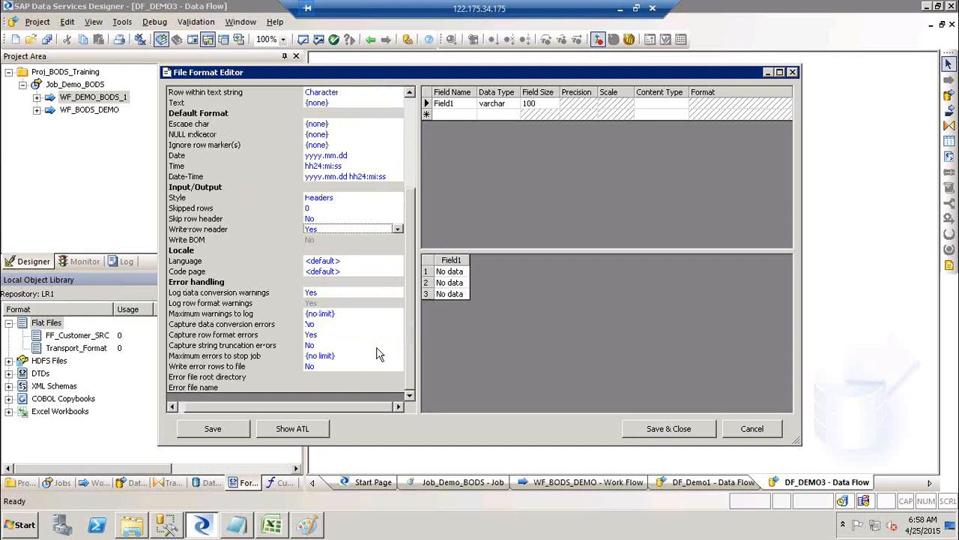
pyautogui.click(411, 133)
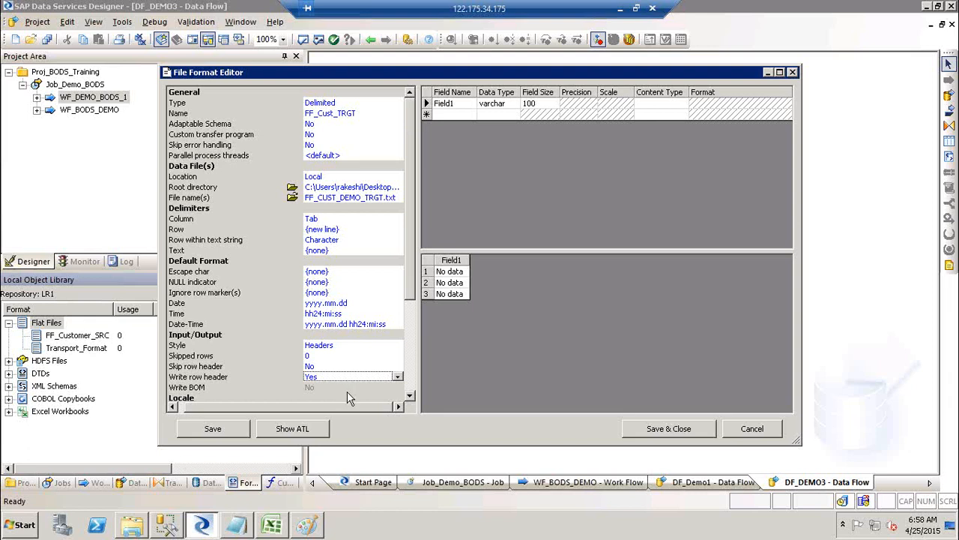
pyautogui.click(682, 433)
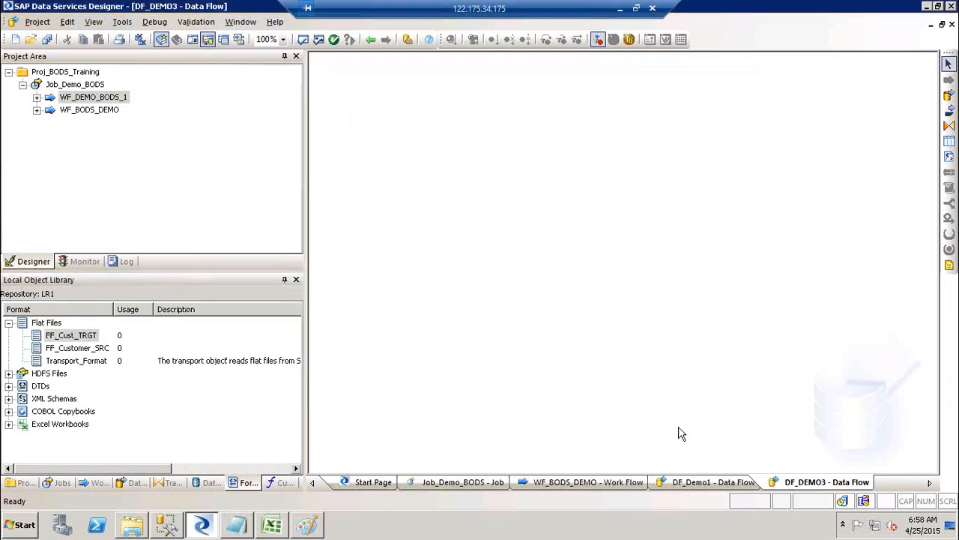
pyautogui.rightClick(83, 338)
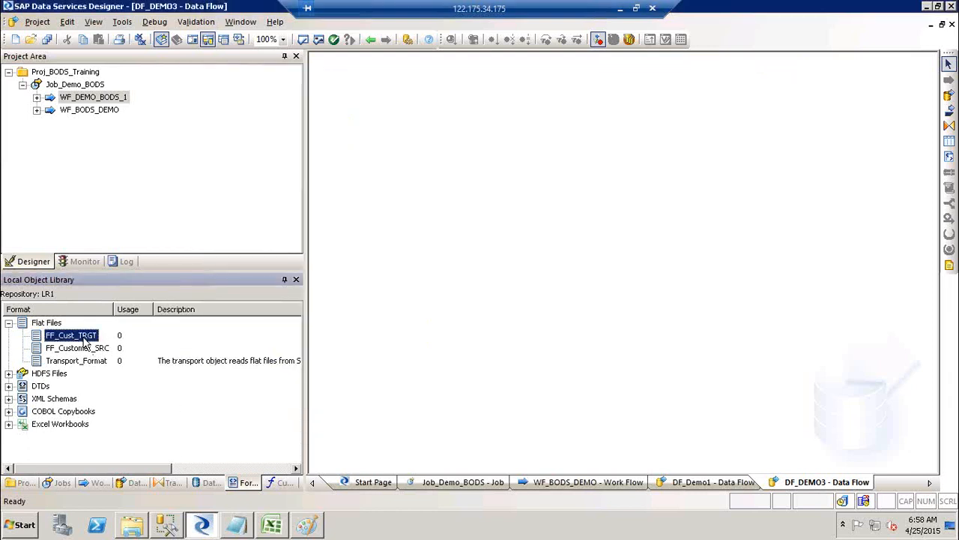
pyautogui.click(114, 14)
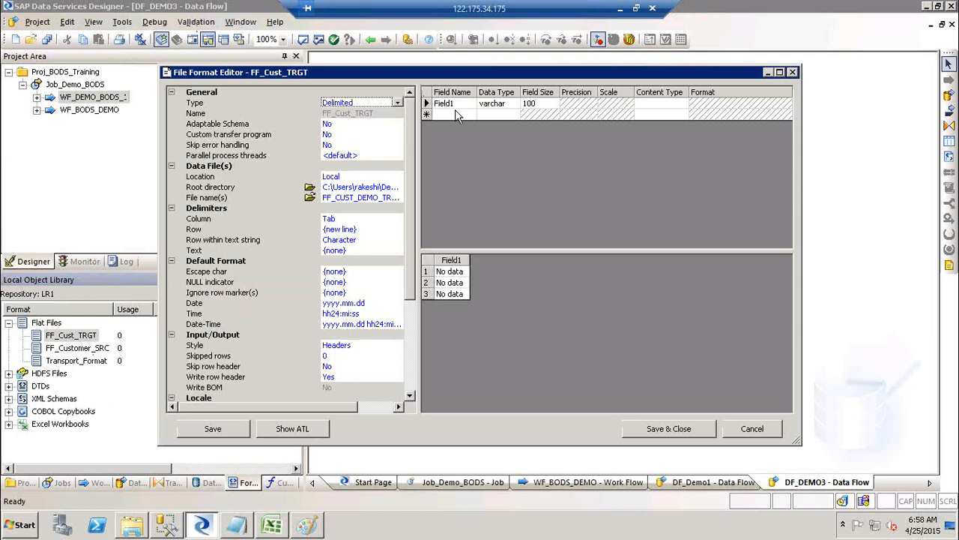
pyautogui.click(794, 73)
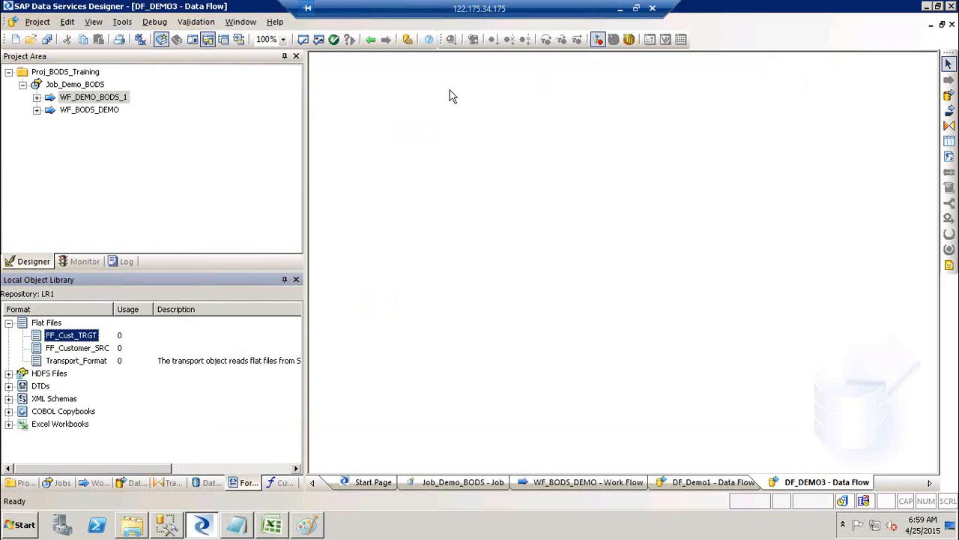
# Create batch job JoB_FF_FF_Ext in Proj_BODS_Training and place a new data flow in it.
pyautogui.rightClick(65, 73)
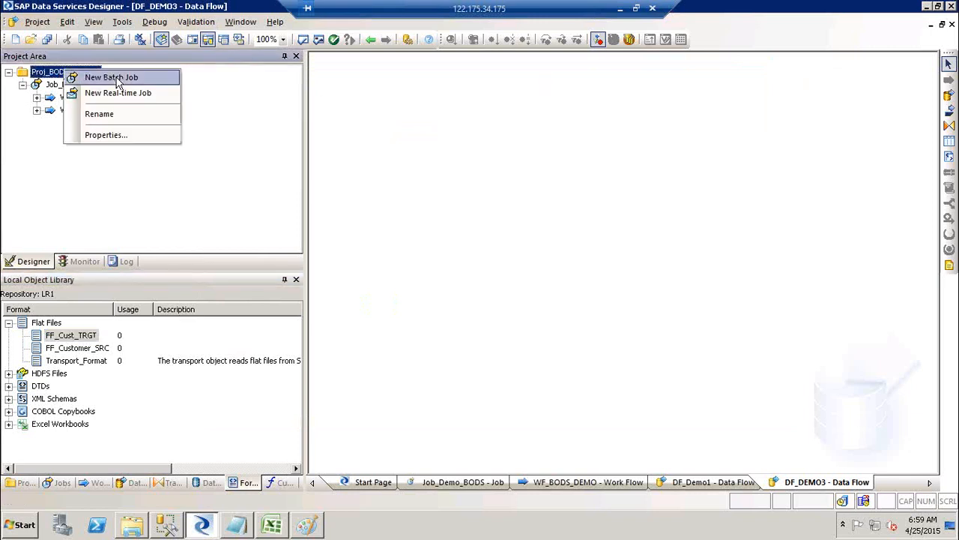
pyautogui.click(112, 77)
pyautogui.write('J')
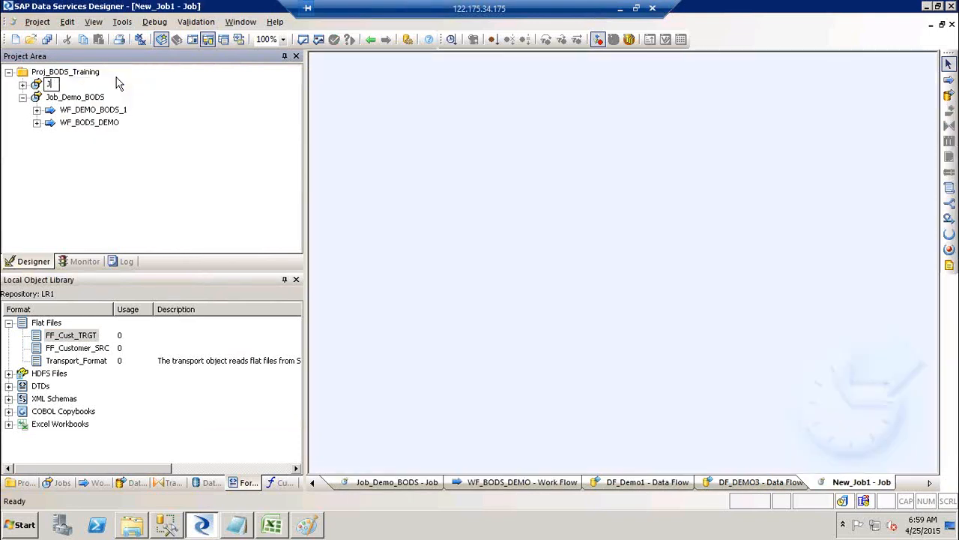
pyautogui.write('ob-FF_FF_E')
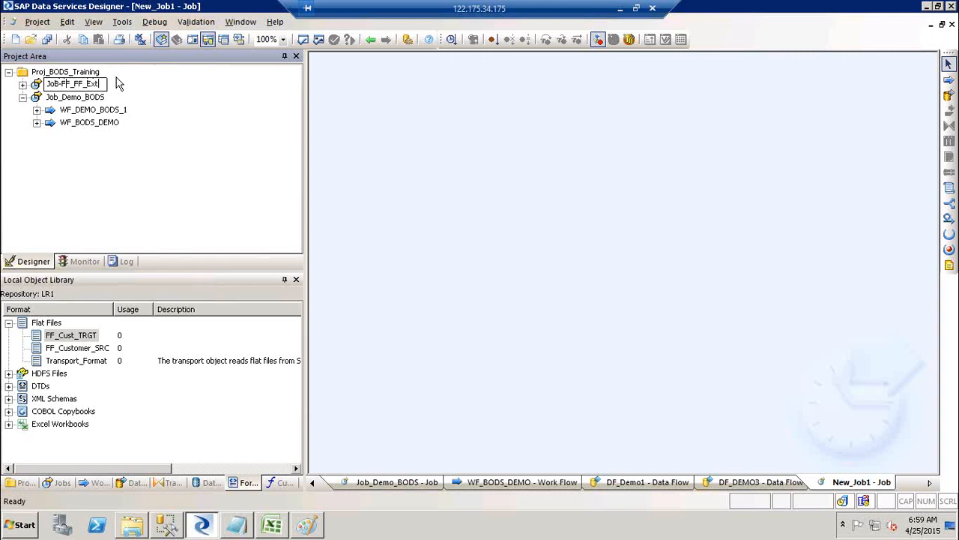
pyautogui.write('xt')
pyautogui.press('BackSpace')
pyautogui.write('_')
pyautogui.click(496, 213)
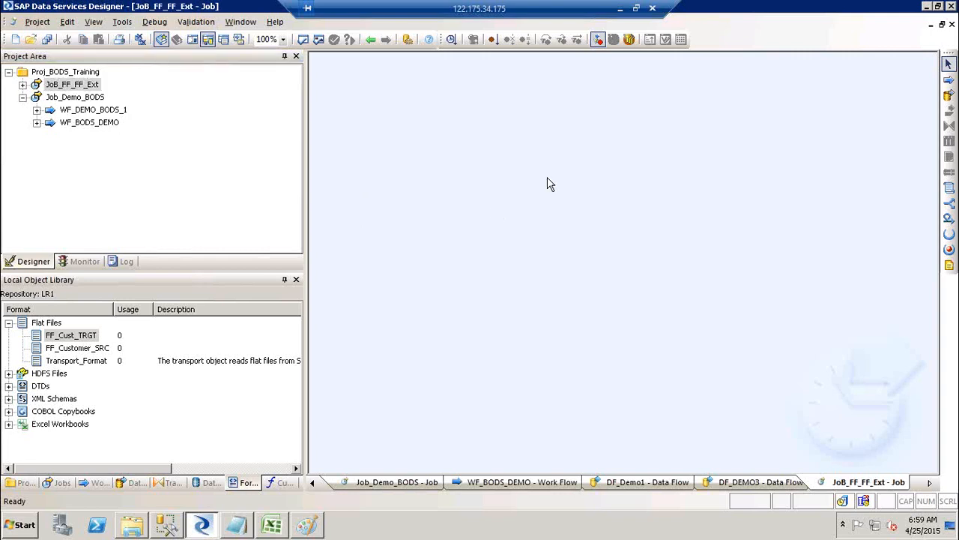
pyautogui.click(949, 96)
pyautogui.click(529, 148)
# Name the new data flow DF_FF_FF_EXT and open its empty canvas.
pyautogui.write('DF_')
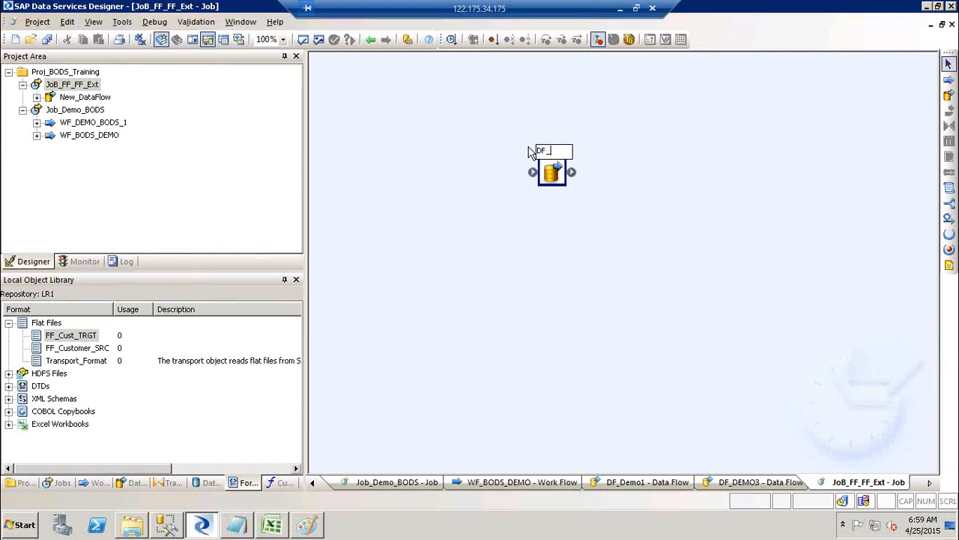
pyautogui.write('FF_FF_')
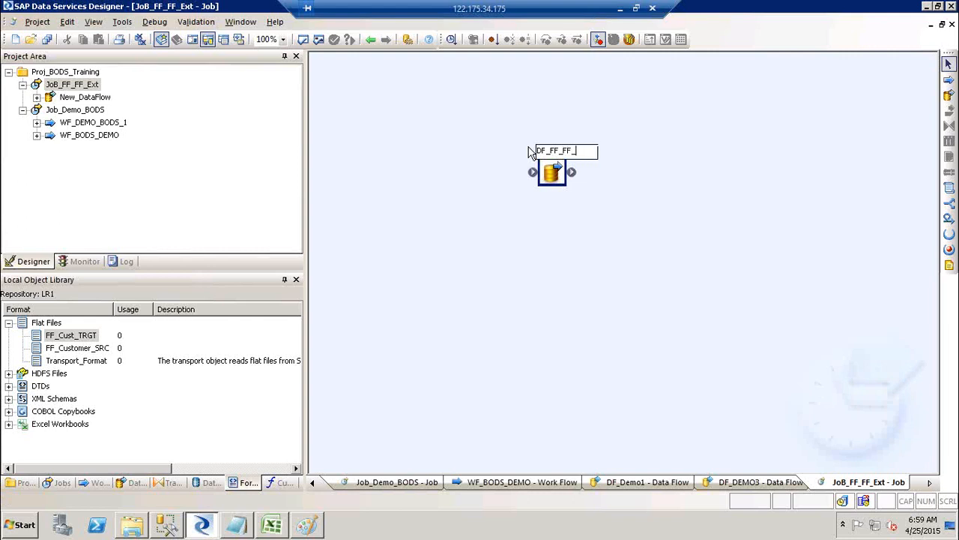
pyautogui.write('EXT')
pyautogui.click(714, 167)
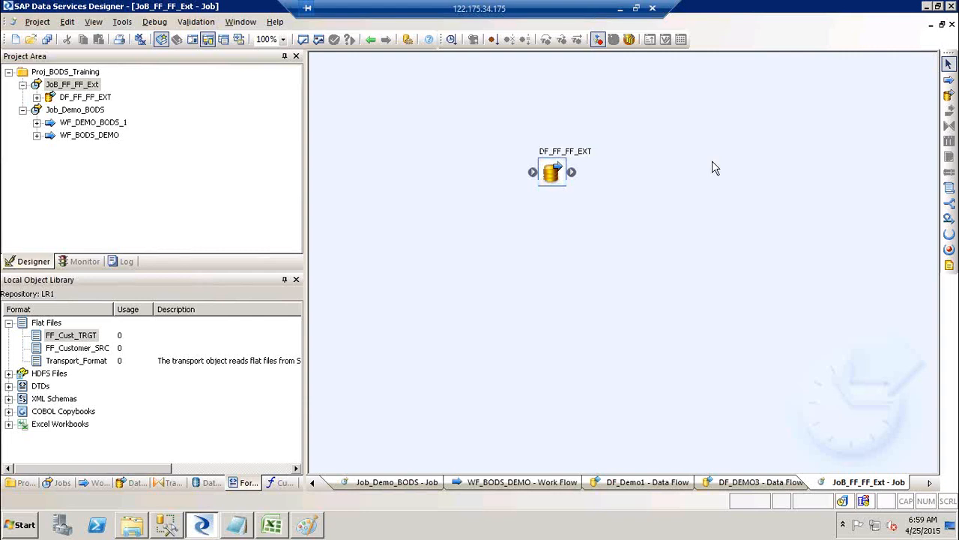
pyautogui.click(551, 161)
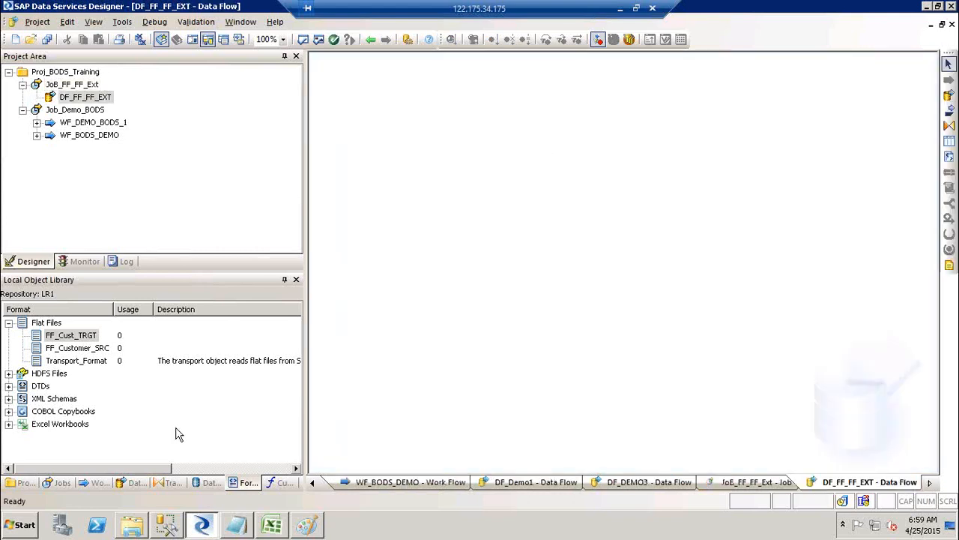
# Add the FF_Customer_SRC file format to the data flow as its source.
pyautogui.click(250, 484)
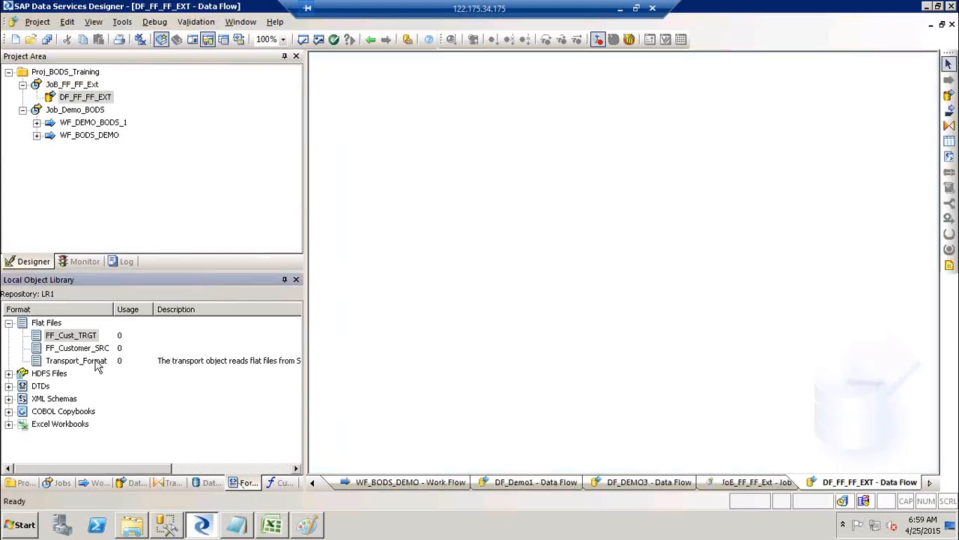
pyautogui.click(63, 338)
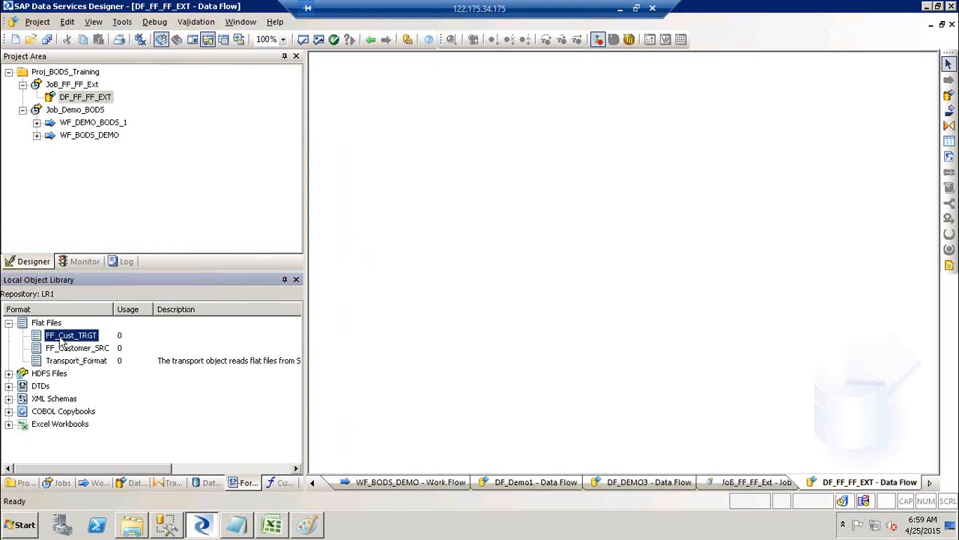
pyautogui.click(60, 349)
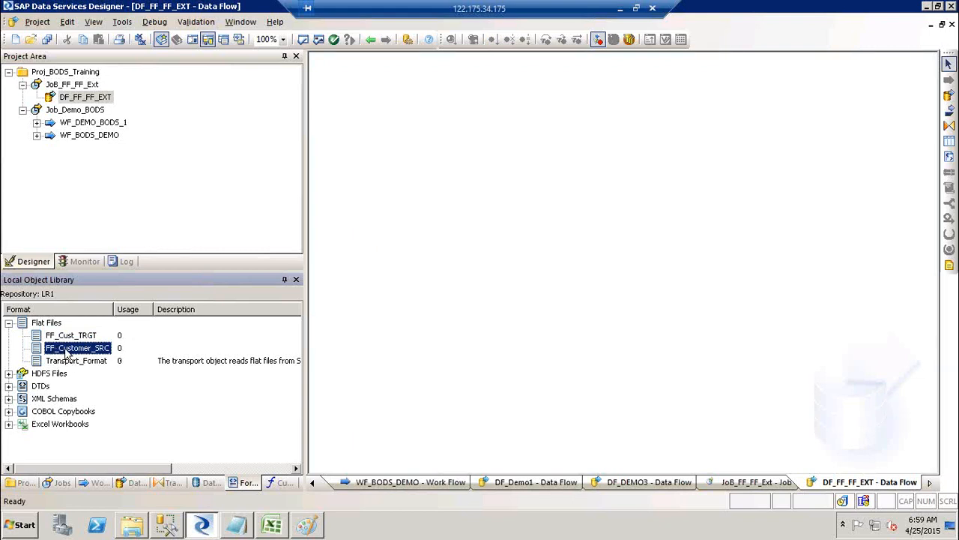
pyautogui.moveTo(66, 353); pyautogui.dragTo(398, 147)
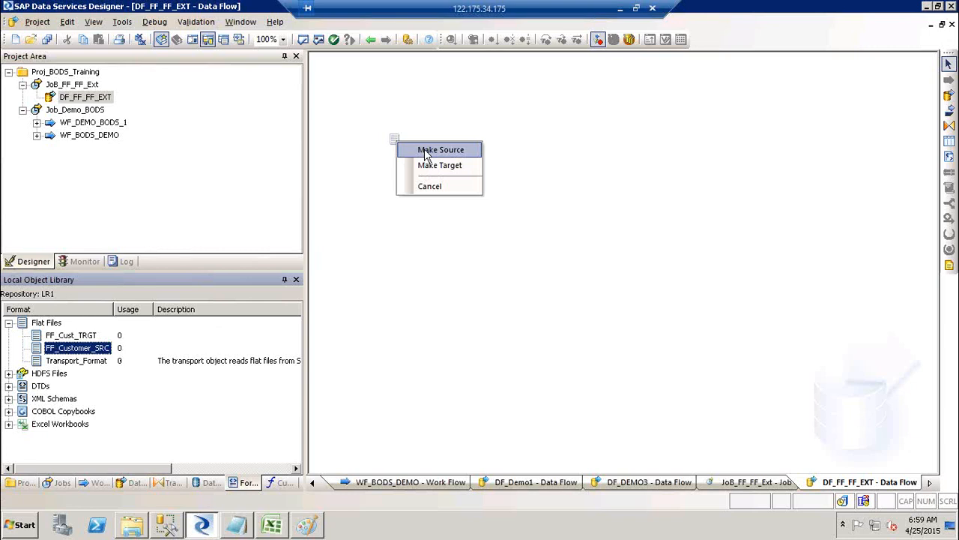
pyautogui.click(425, 150)
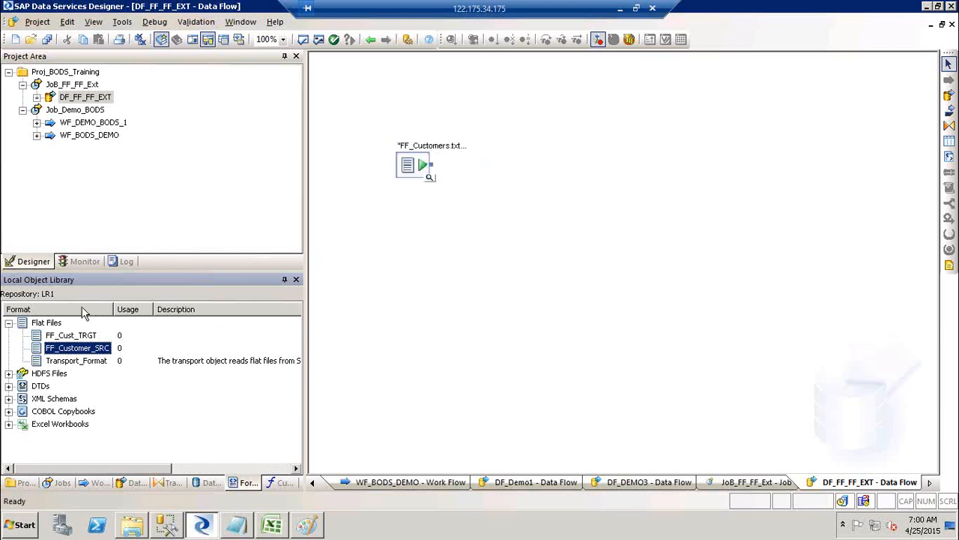
# Add FF_Cust_TRGT as the target to the right and connect the source to it.
pyautogui.click(68, 341)
pyautogui.moveTo(60, 342); pyautogui.dragTo(625, 164)
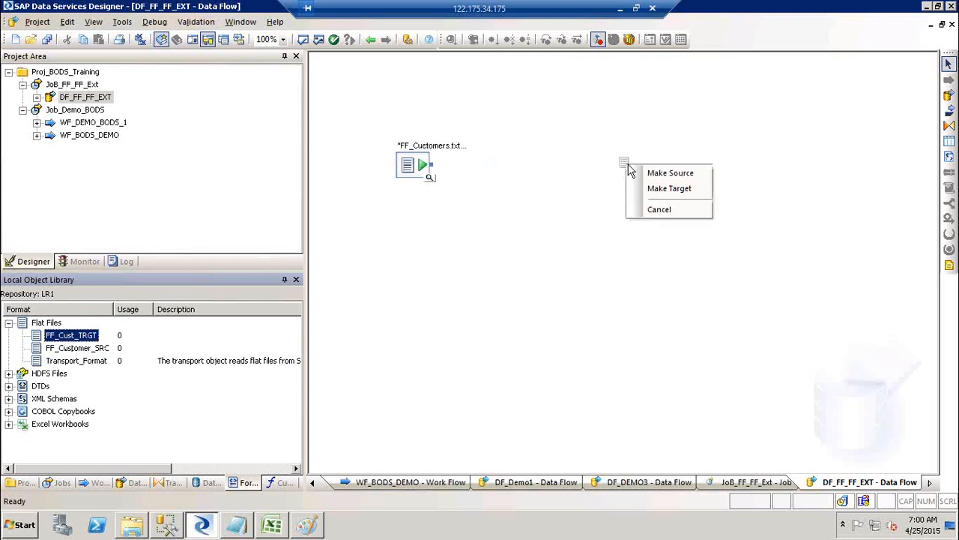
pyautogui.click(669, 191)
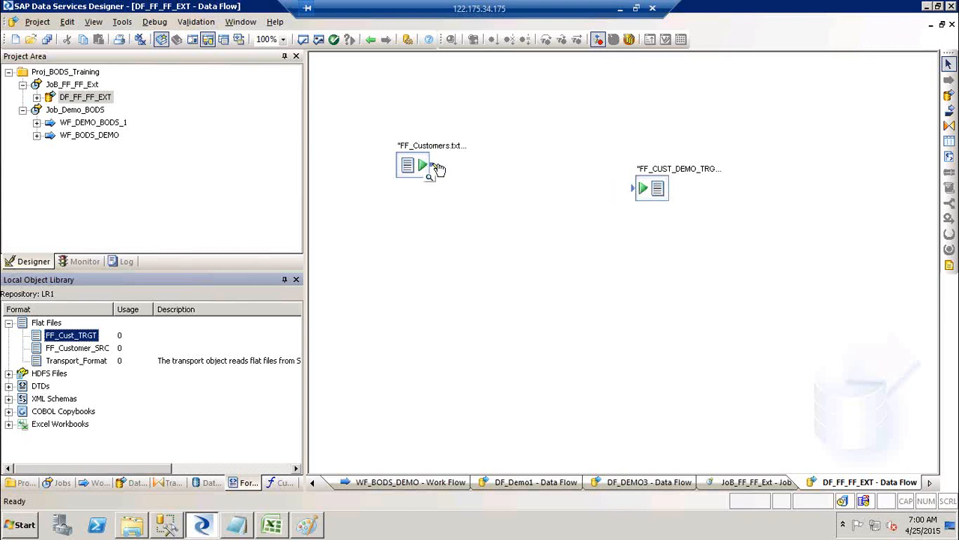
pyautogui.moveTo(438, 167); pyautogui.dragTo(610, 208)
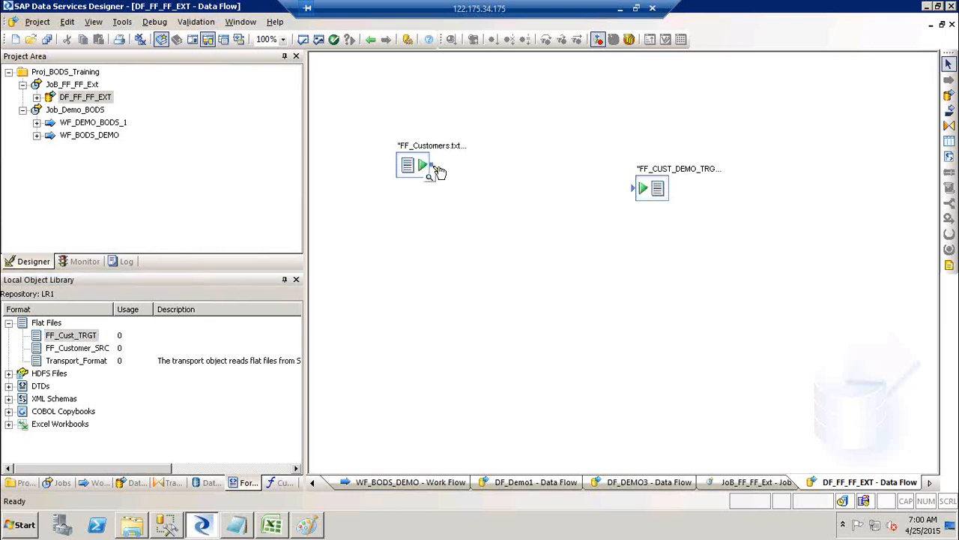
pyautogui.moveTo(432, 166); pyautogui.dragTo(637, 193)
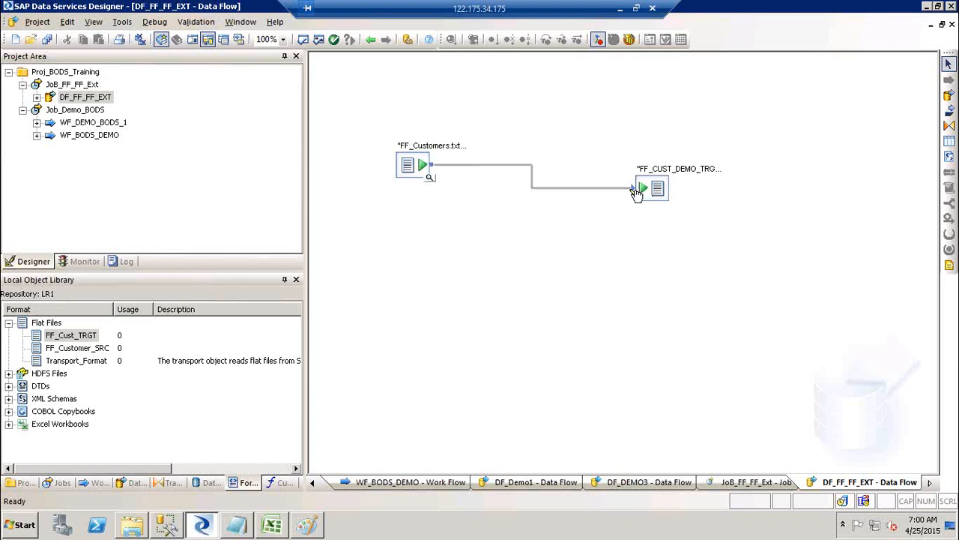
pyautogui.moveTo(417, 165); pyautogui.dragTo(416, 191)
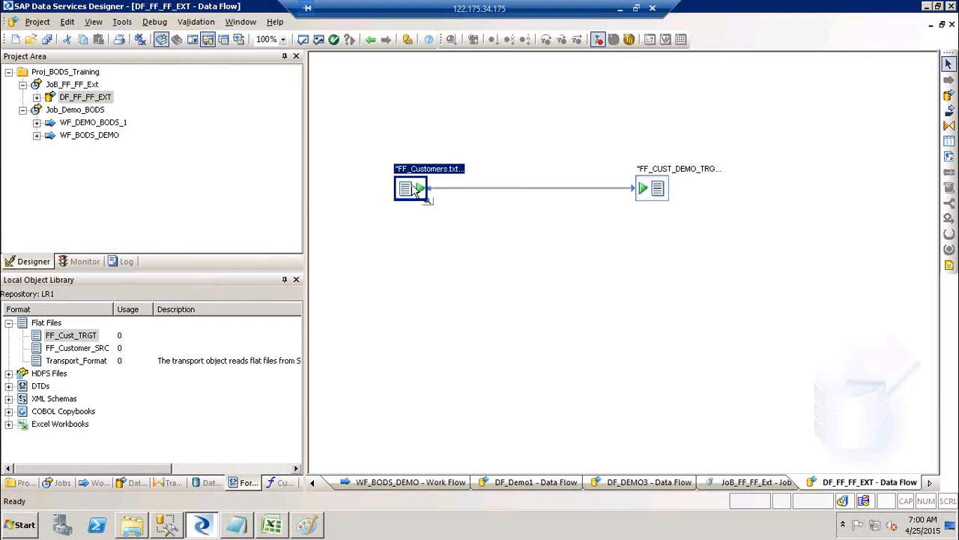
# Validate the data flow and the FF_CUST_DEMO_TRGT target file definition, with no errors.
pyautogui.click(324, 43)
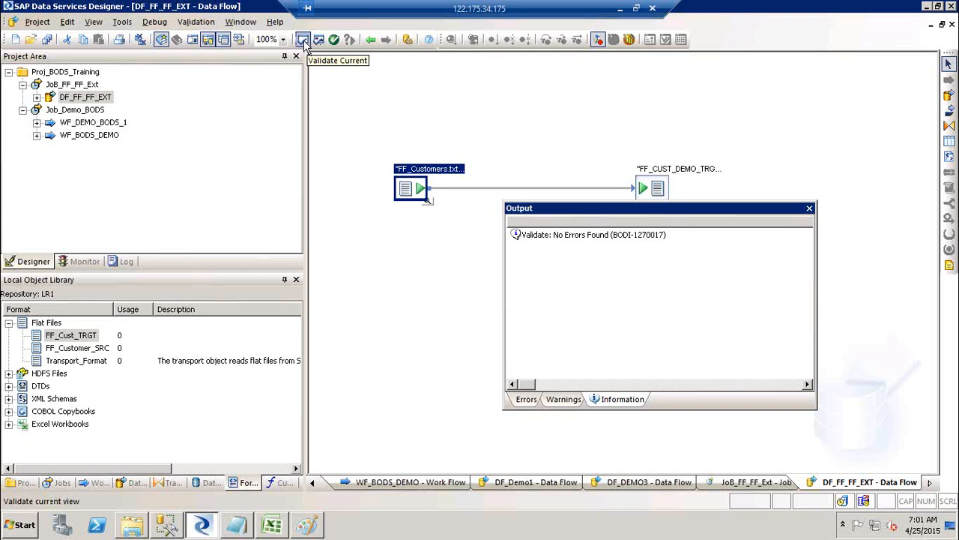
pyautogui.click(809, 208)
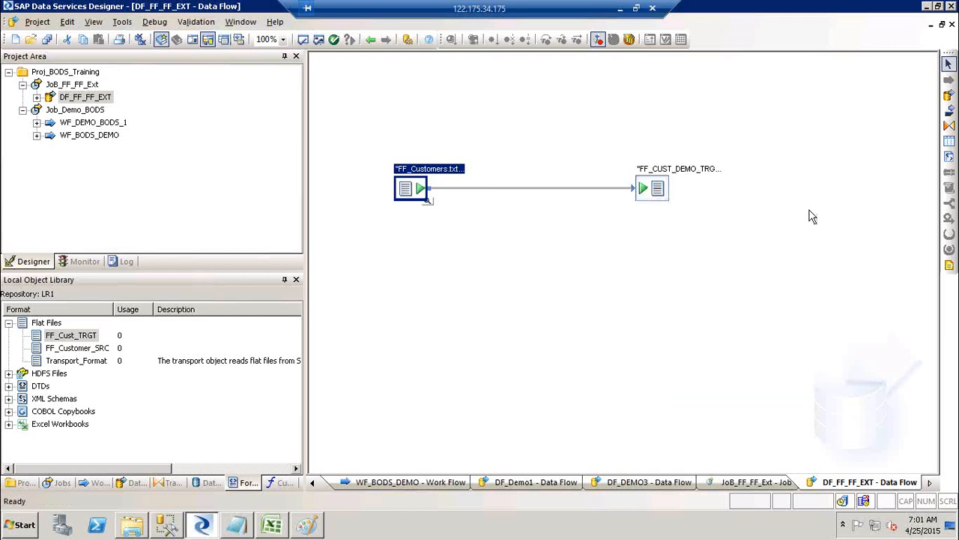
pyautogui.doubleClick(680, 173)
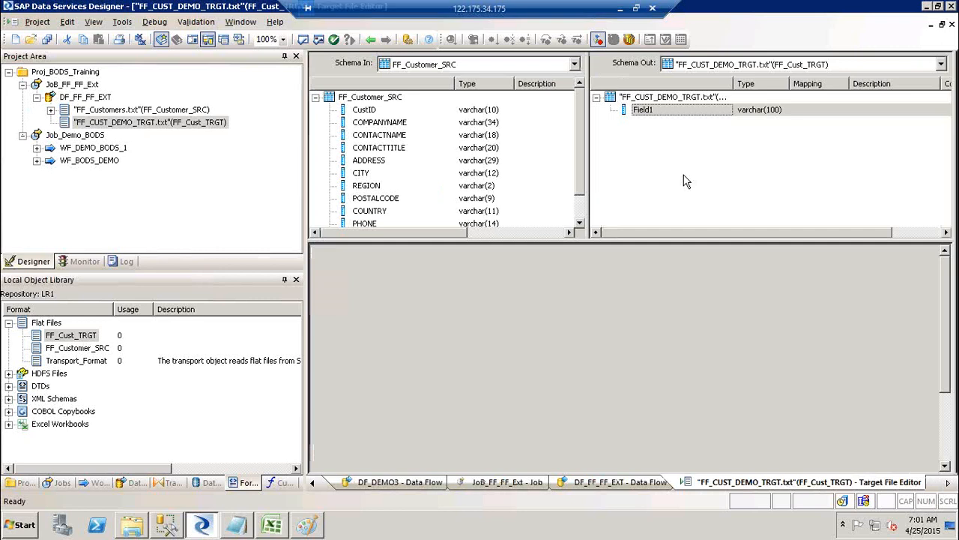
pyautogui.click(303, 41)
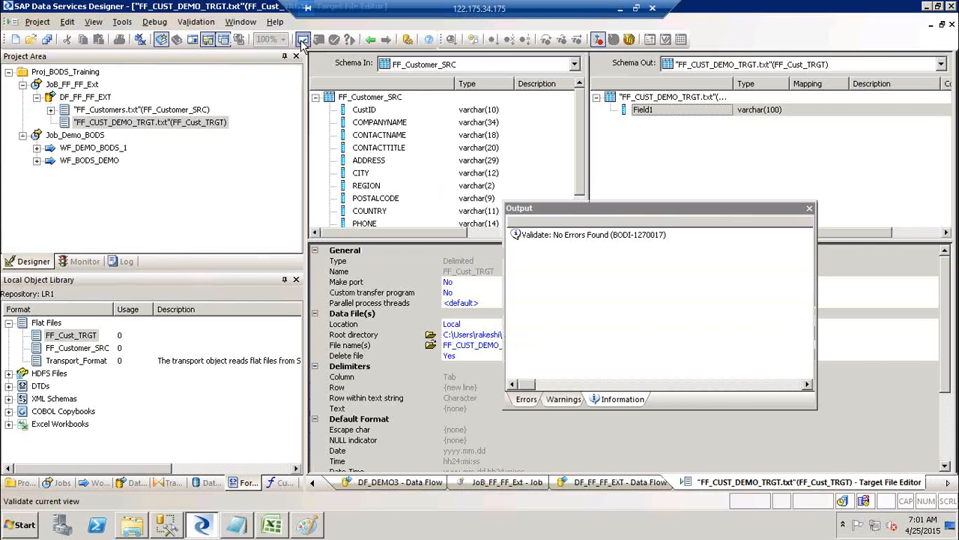
pyautogui.click(810, 209)
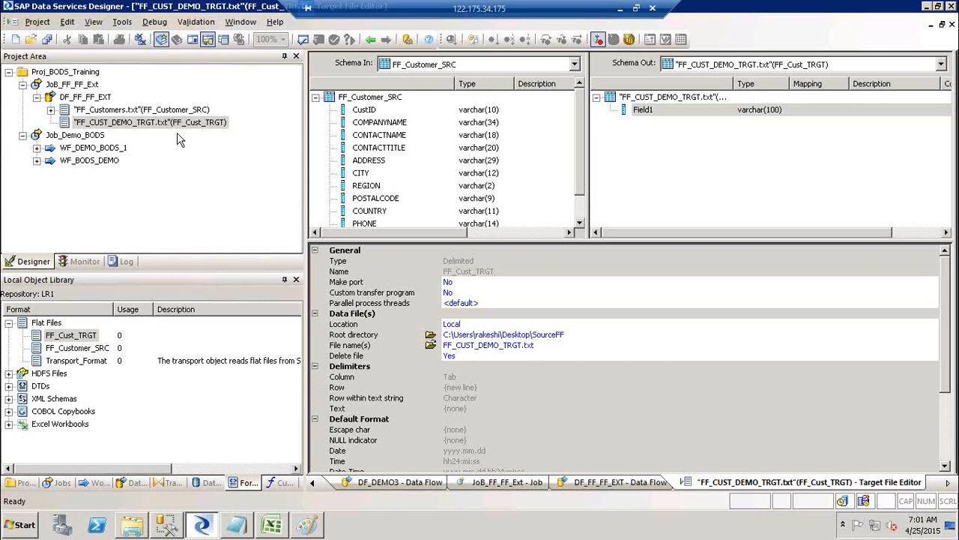
# Validate the FF_Customers.txt source definition, then return to the DF_FF_FF_EXT diagram.
pyautogui.click(78, 86)
pyautogui.click(84, 98)
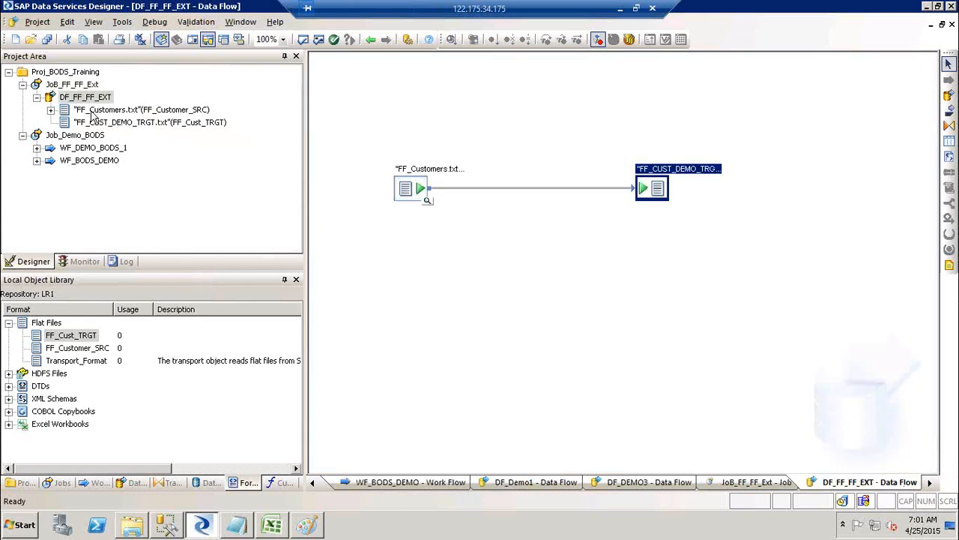
pyautogui.click(91, 109)
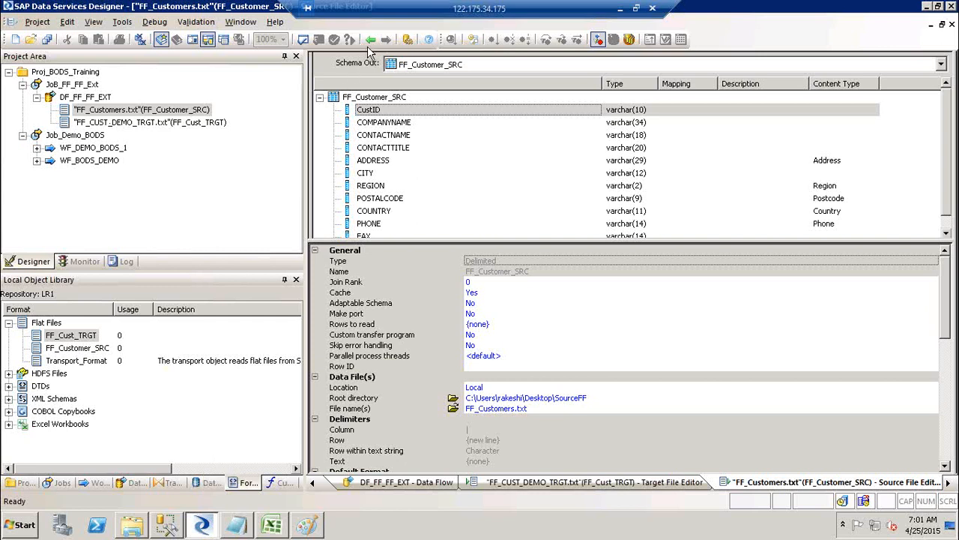
pyautogui.click(303, 43)
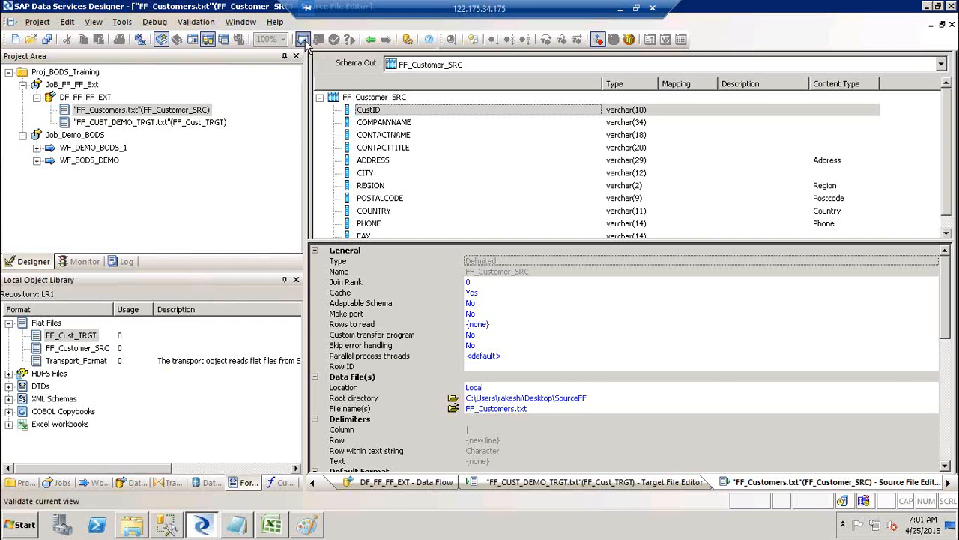
pyautogui.click(372, 40)
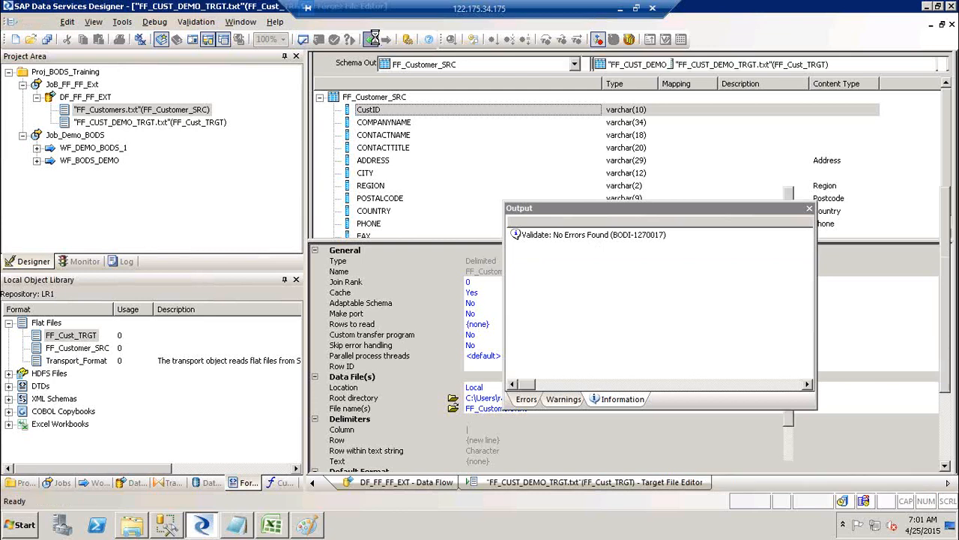
pyautogui.click(372, 39)
pyautogui.click(372, 39)
pyautogui.click(372, 39)
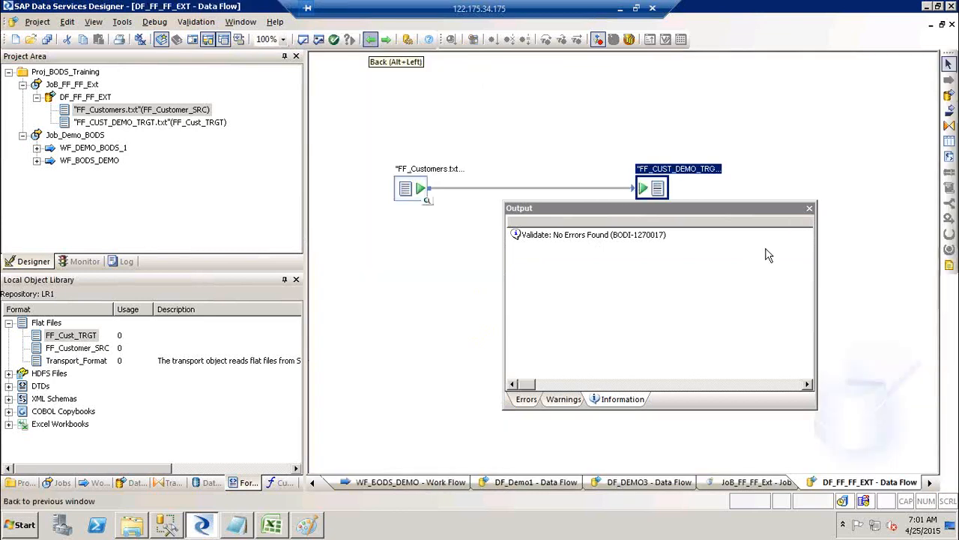
pyautogui.click(810, 208)
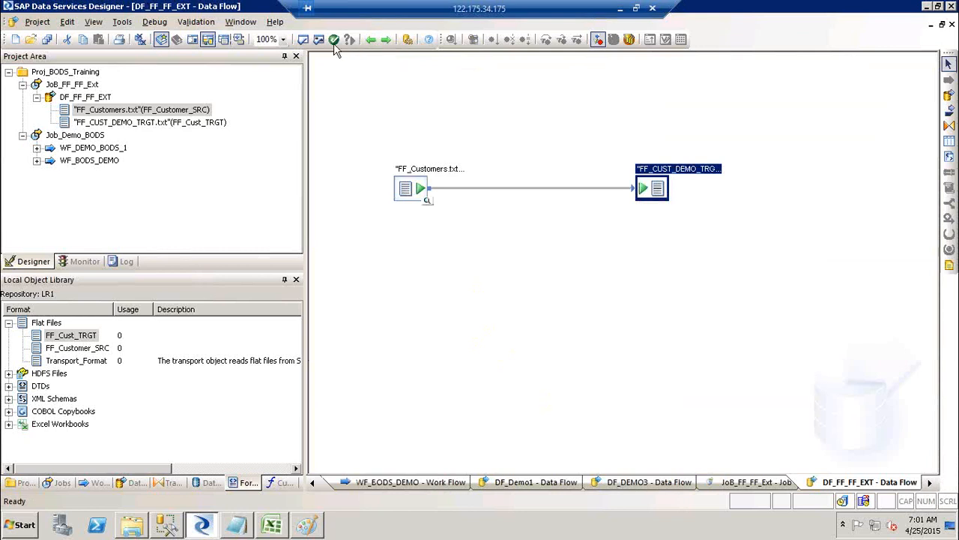
# Run Validate All cleanly, review FF_Customer_SRC in the File Format Editor, then open JoB_FF_FF_Ext.
pyautogui.click(320, 40)
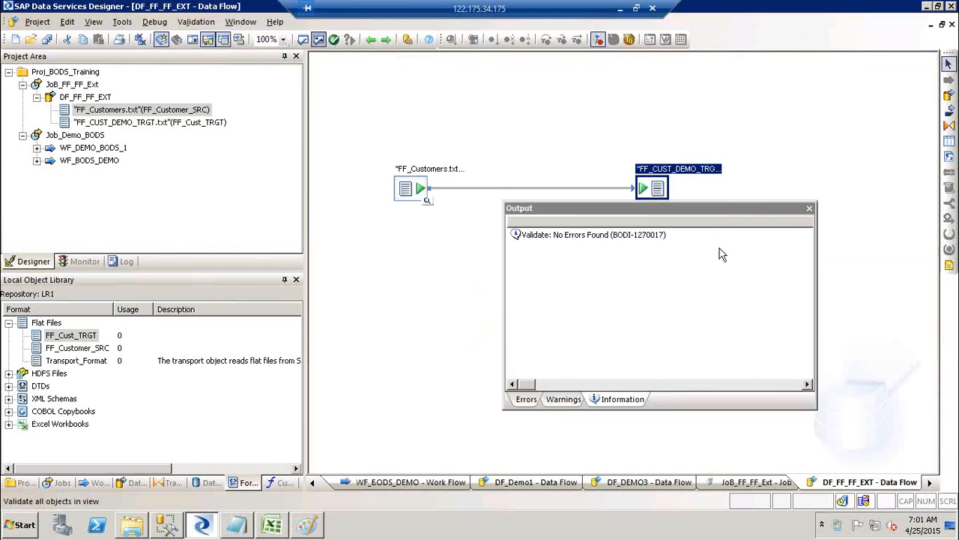
pyautogui.click(809, 209)
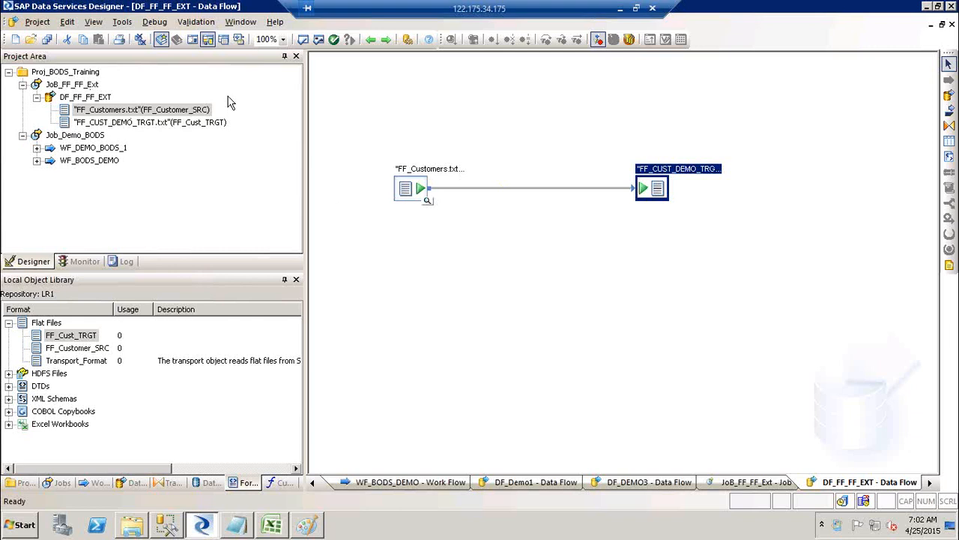
pyautogui.click(70, 349)
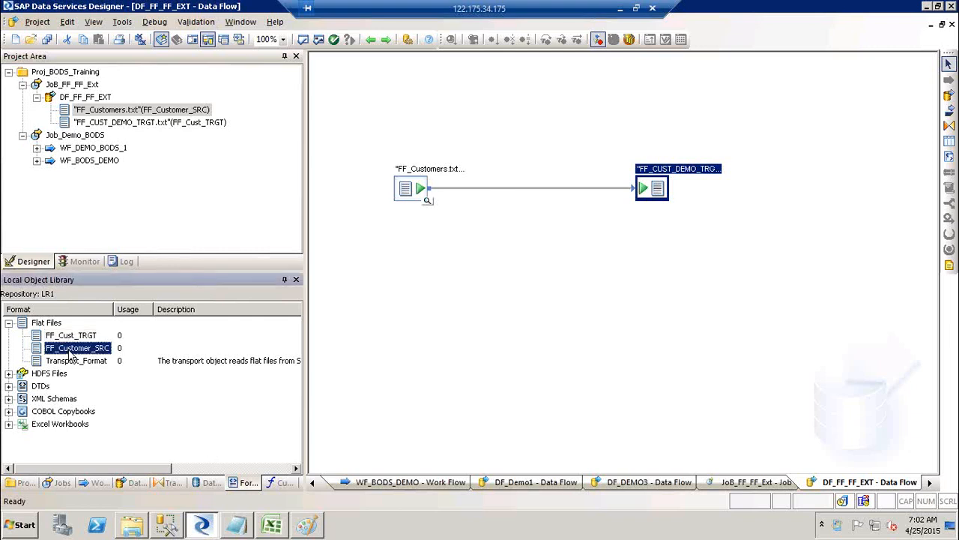
pyautogui.rightClick(70, 353)
pyautogui.click(107, 26)
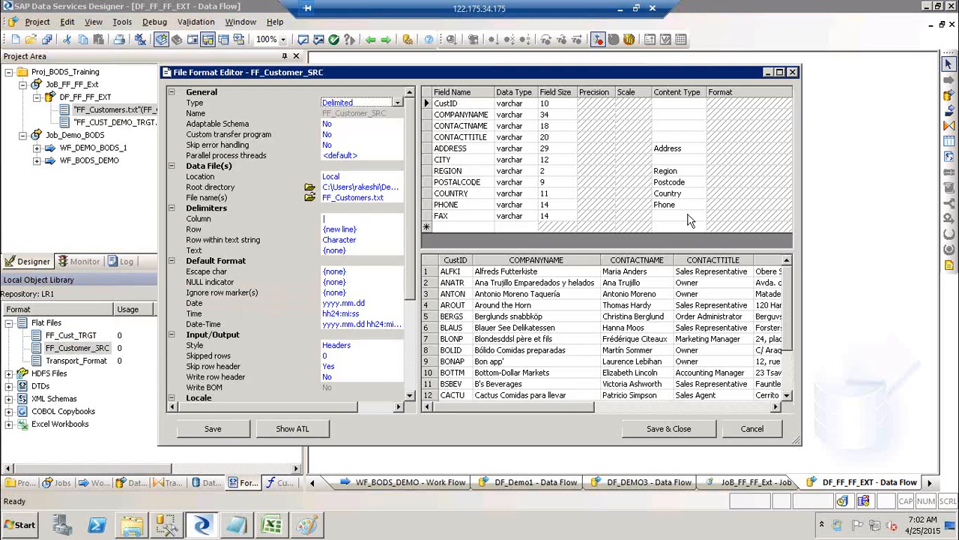
pyautogui.click(794, 73)
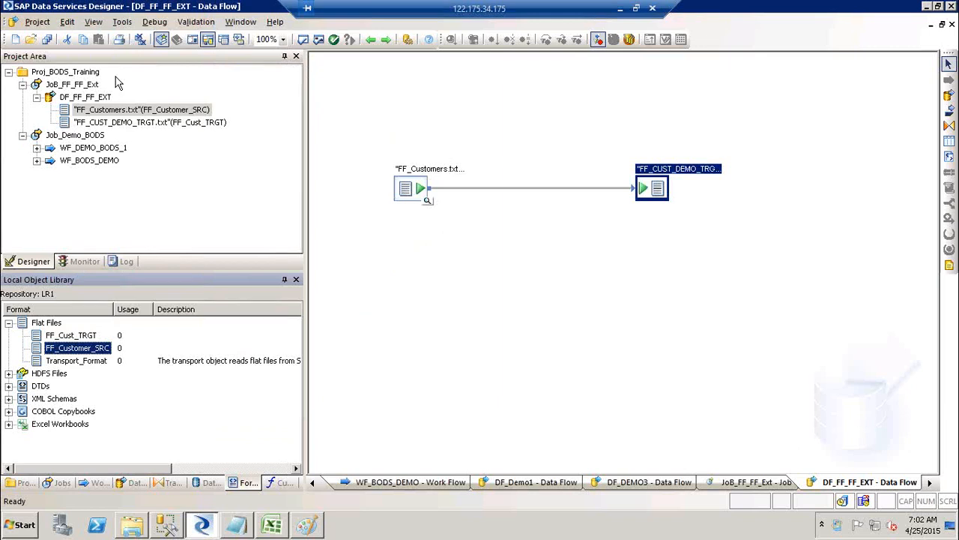
pyautogui.click(81, 84)
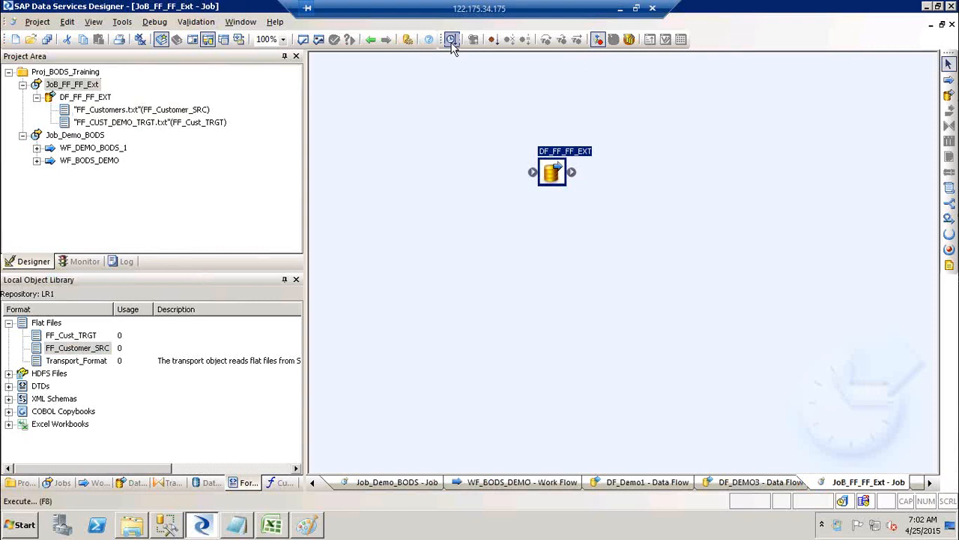
# Execute JoB_FF_FF_Ext, saving all changed objects first.
pyautogui.click(79, 85)
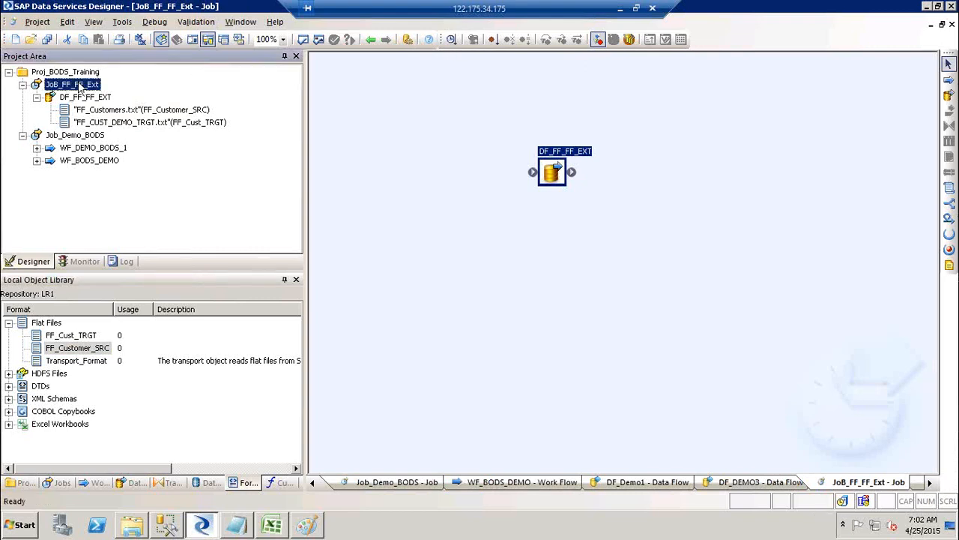
pyautogui.rightClick(79, 85)
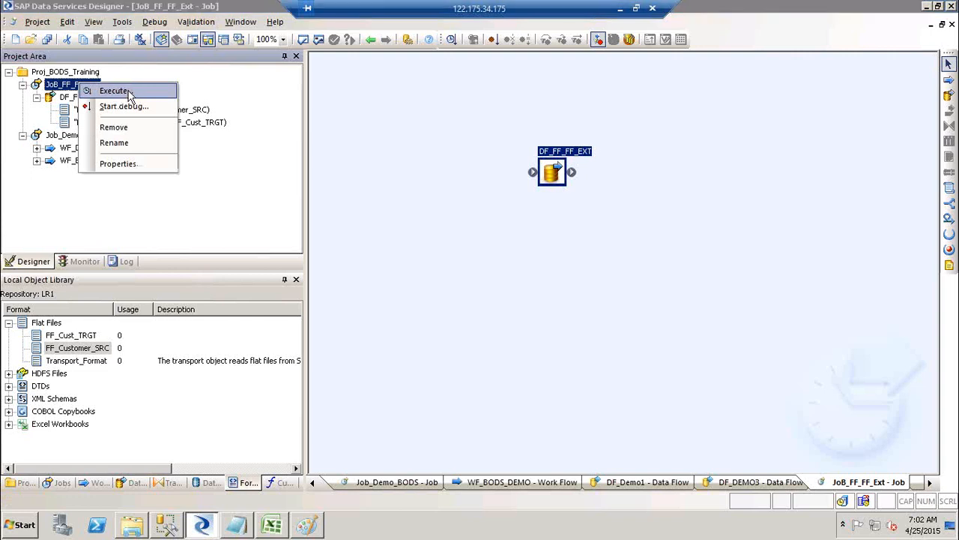
pyautogui.click(114, 91)
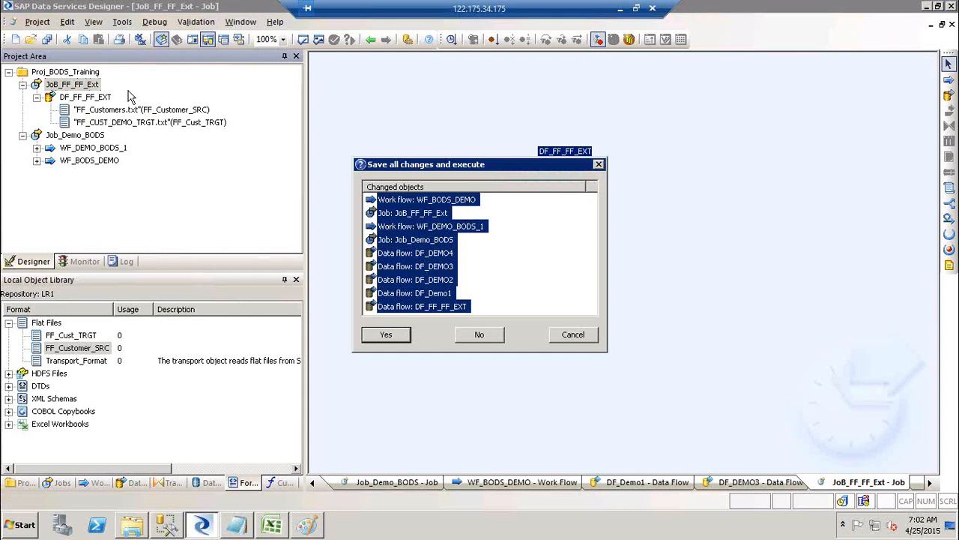
pyautogui.click(381, 338)
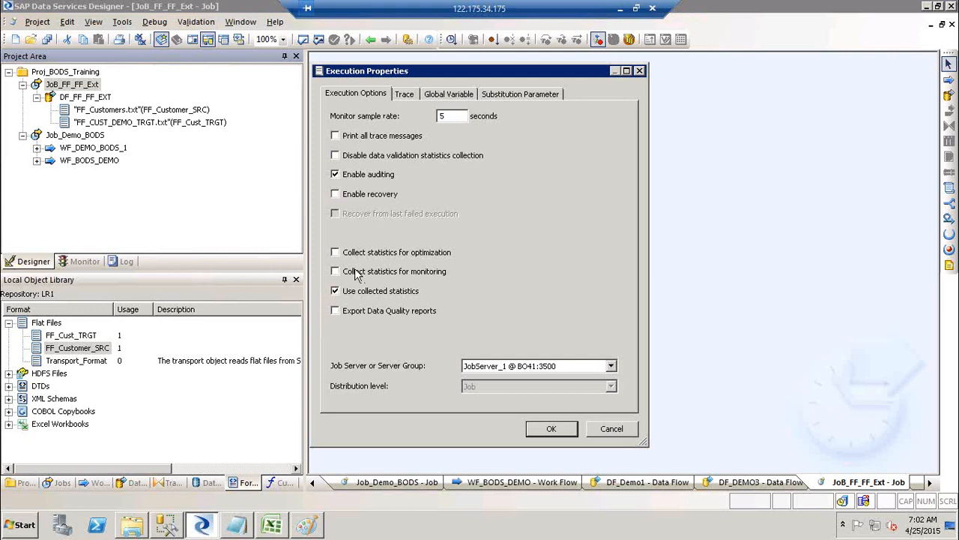
# Run the job on JobServer_1 @ BO41:3500 and check its log in the Monitor.
pyautogui.moveTo(449, 70); pyautogui.dragTo(536, 76)
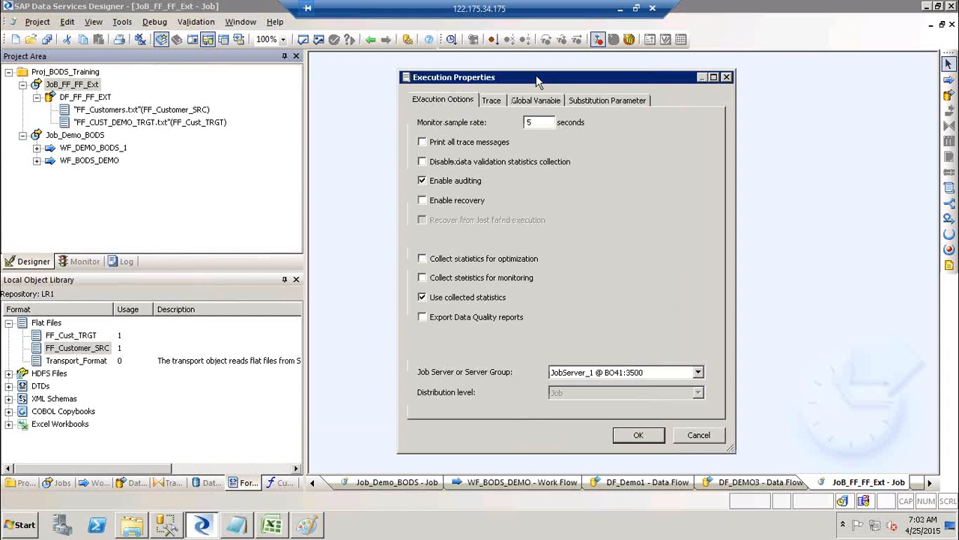
pyautogui.click(609, 373)
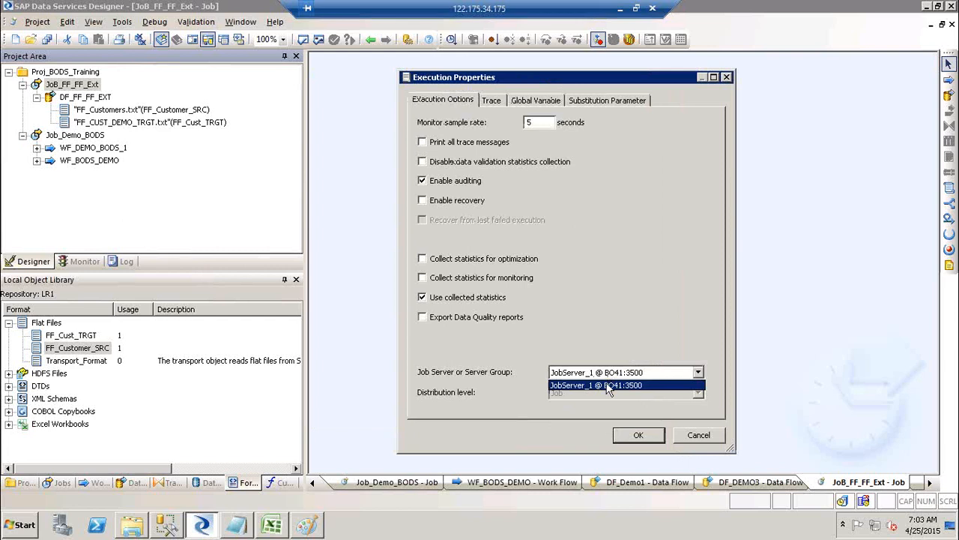
pyautogui.click(608, 384)
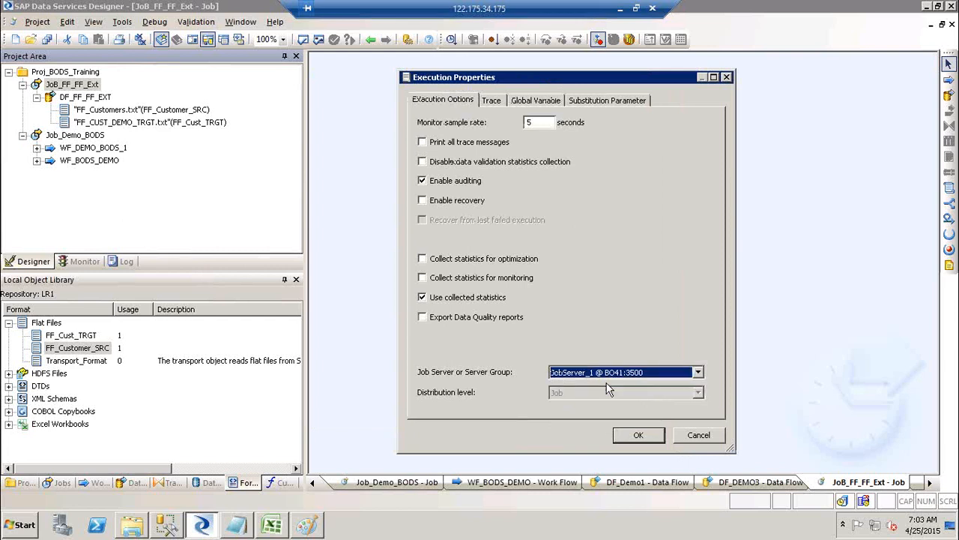
pyautogui.click(639, 435)
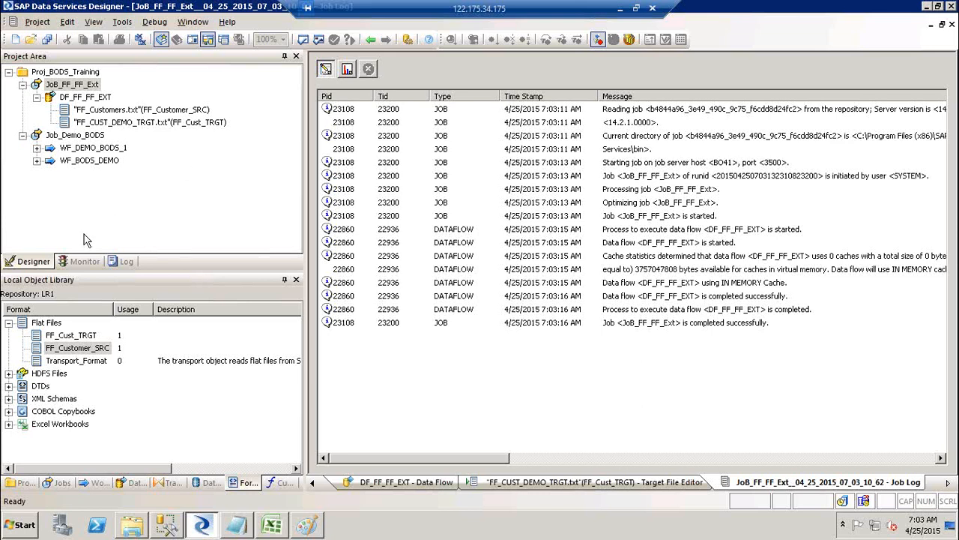
pyautogui.click(82, 262)
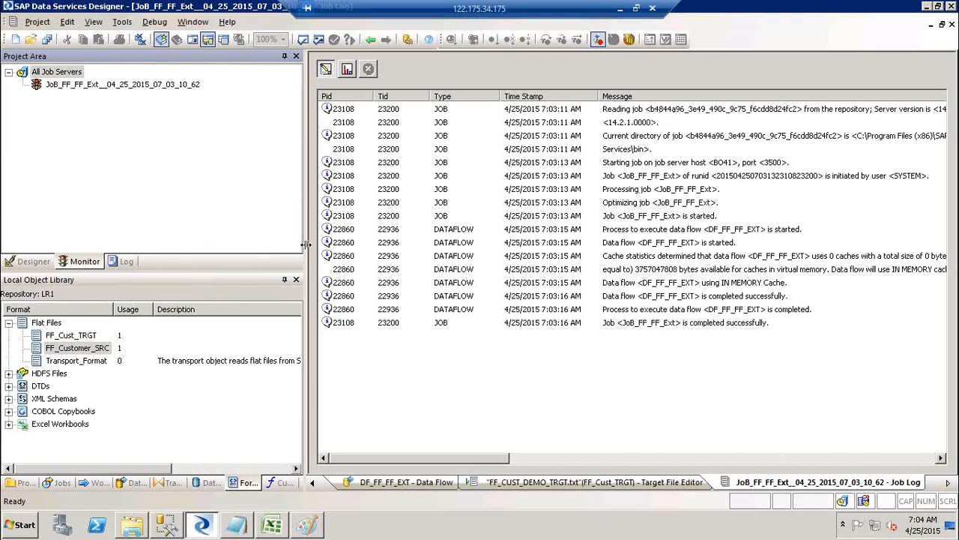
# Narrow the Project Area and scroll the Job Log sideways so full messages show.
pyautogui.moveTo(306, 248); pyautogui.dragTo(222, 229)
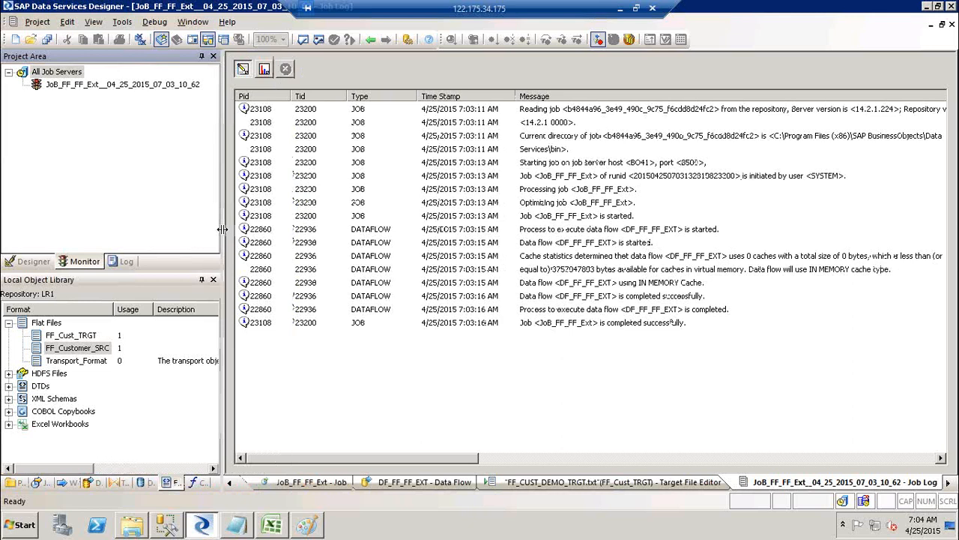
pyautogui.click(693, 113)
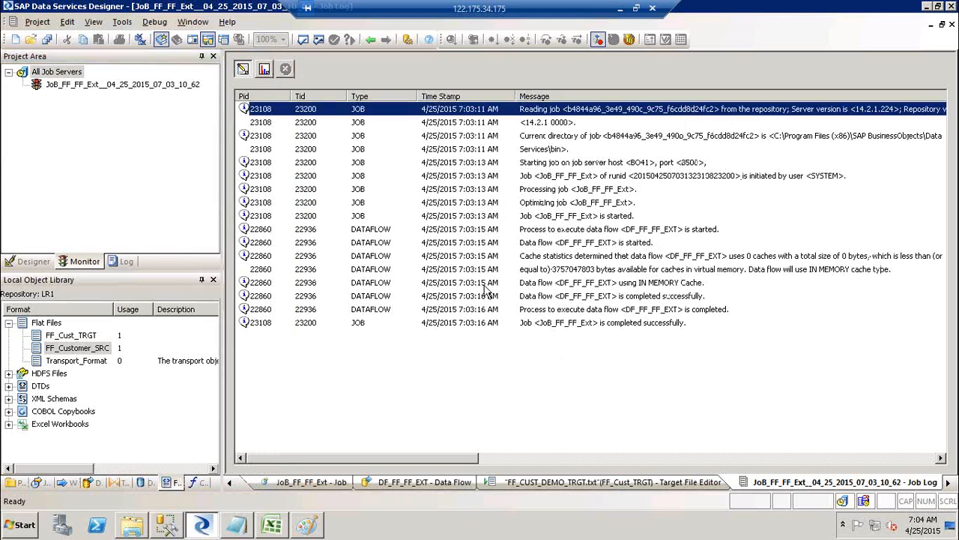
pyautogui.moveTo(460, 456); pyautogui.dragTo(480, 457)
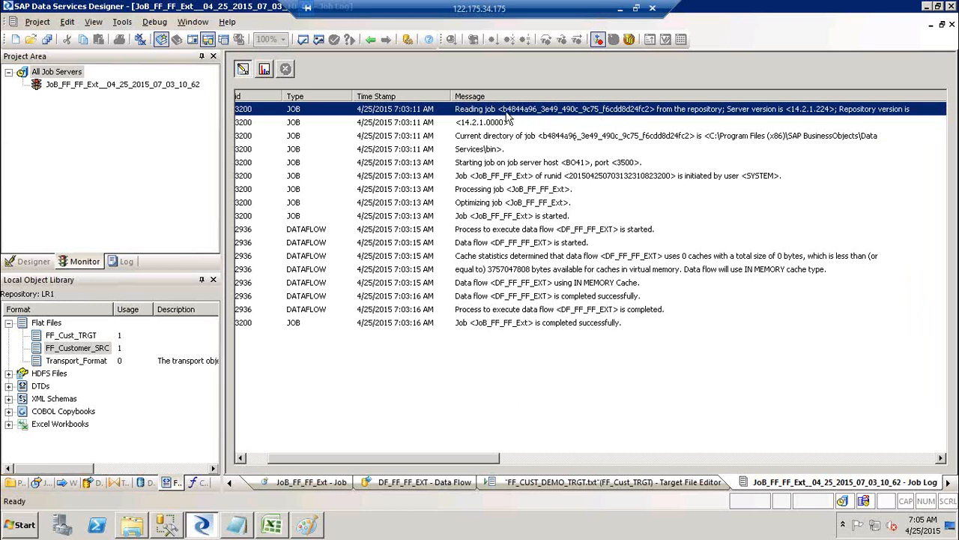
# Step through the start-up rows: current directory, Services\bin line, host BO41 port 3500, job initiation.
pyautogui.click(491, 141)
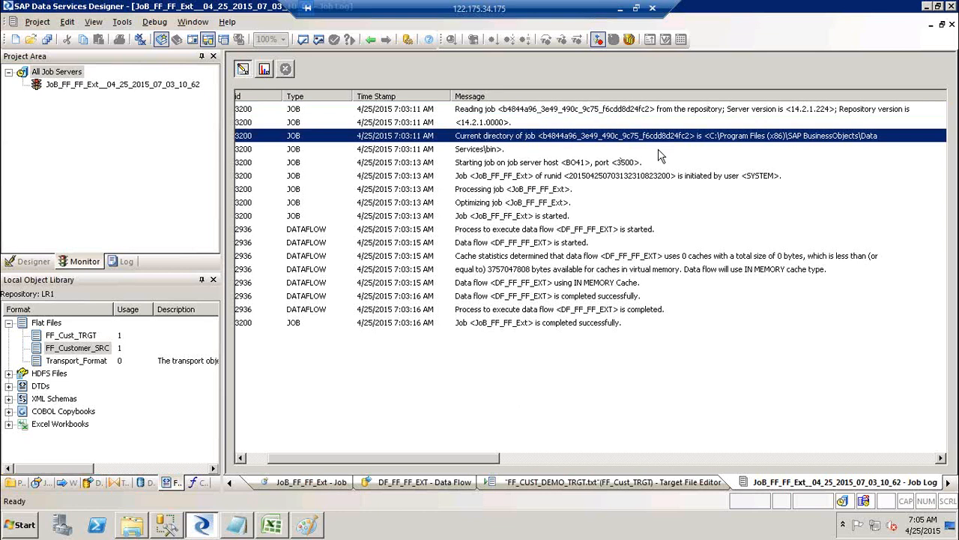
pyautogui.click(495, 150)
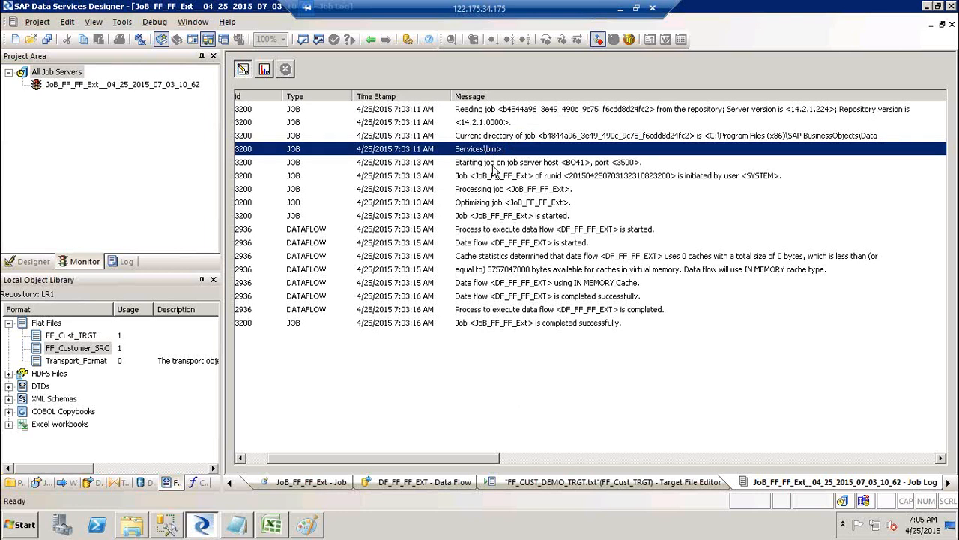
pyautogui.click(493, 163)
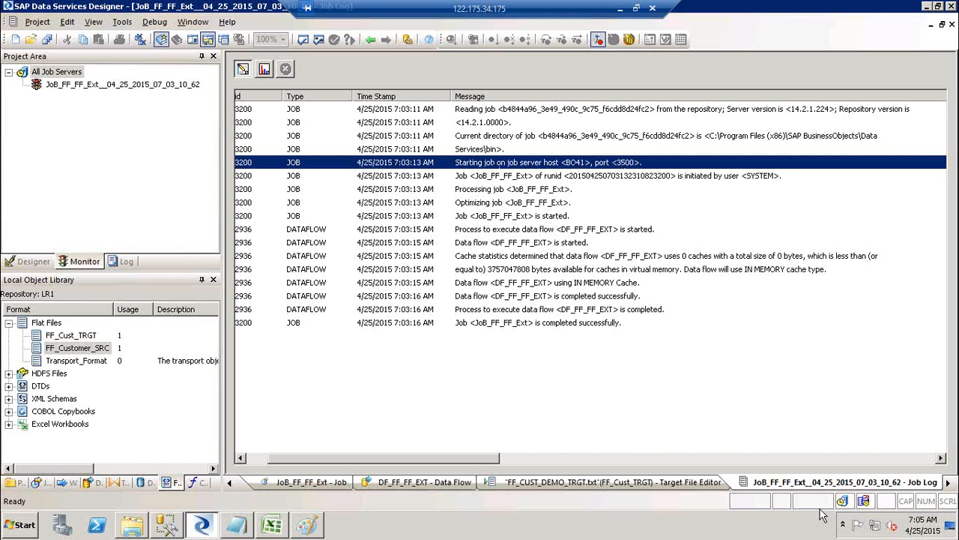
pyautogui.moveTo(844, 502)
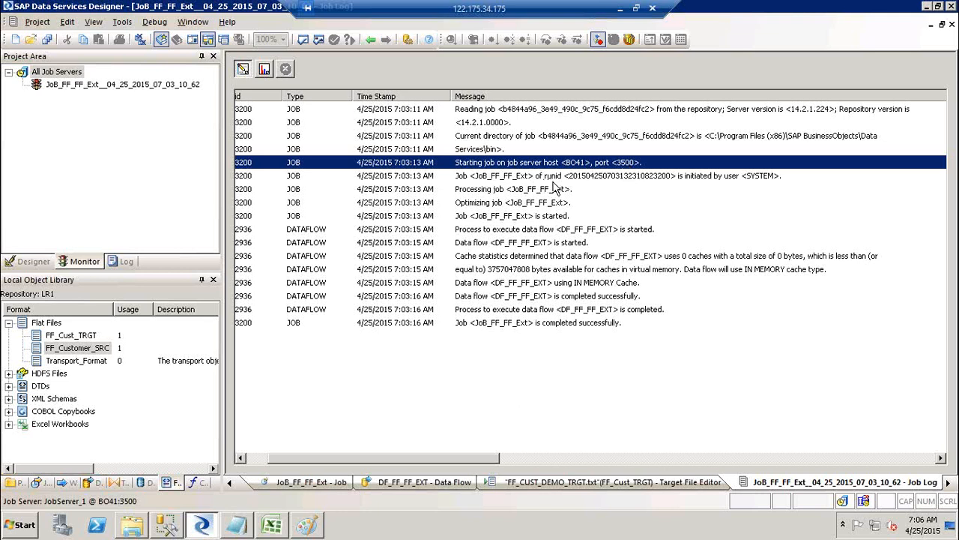
pyautogui.click(712, 184)
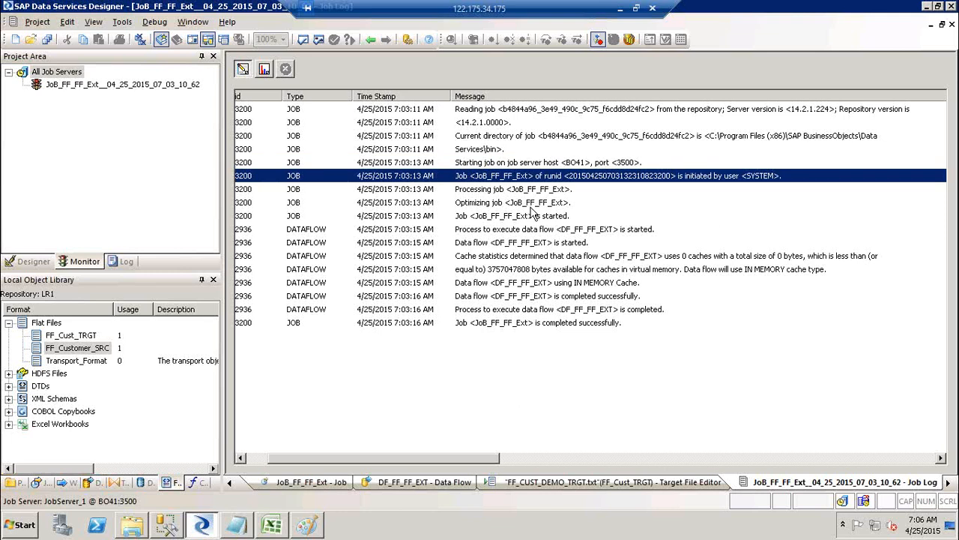
# Extend the log selection from the 'initiated by user' row down to the 'is started' row.
pyautogui.keyDown('shift'); pyautogui.click(532, 216); pyautogui.keyUp('shift')
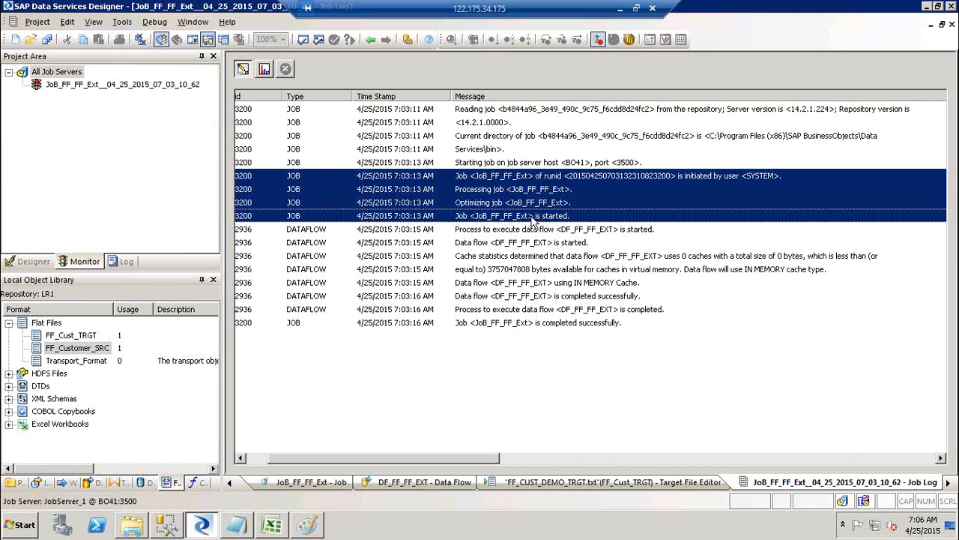
# Launch Paint with mspaint and draw tall left, tall right and wide middle rectangles.
pyautogui.press('super+r')
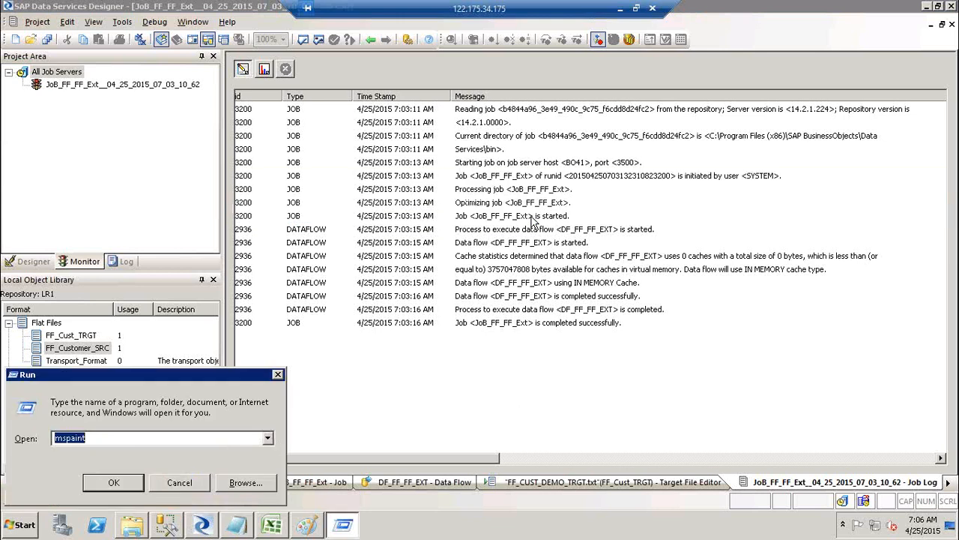
pyautogui.press('Return')
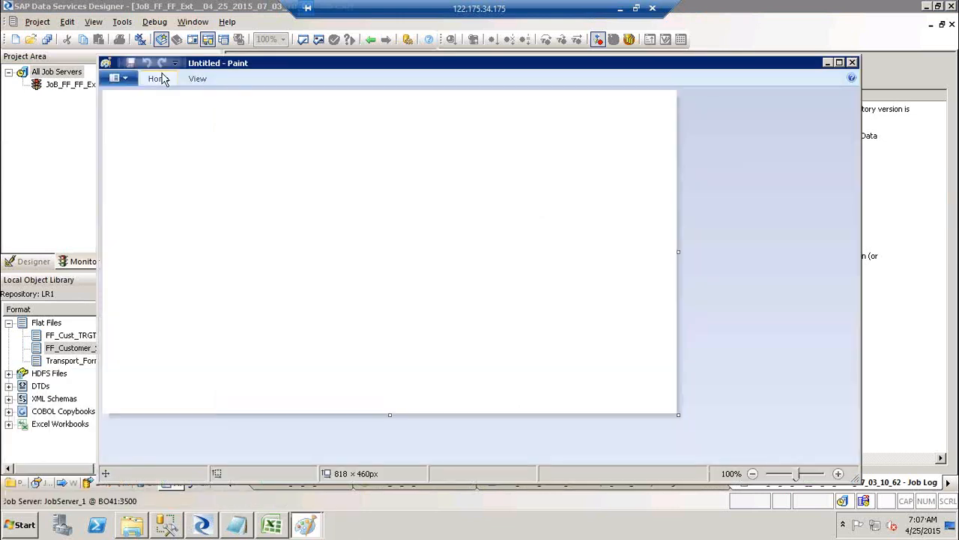
pyautogui.click(163, 80)
pyautogui.click(409, 98)
pyautogui.moveTo(188, 187)
pyautogui.mouseDown()
pyautogui.moveTo(217, 246)
pyautogui.moveTo(275, 326)
pyautogui.mouseUp()
pyautogui.click(510, 176)
pyautogui.moveTo(556, 281); pyautogui.dragTo(575, 312)
pyautogui.click(333, 235)
pyautogui.moveTo(333, 235); pyautogui.dragTo(451, 273)
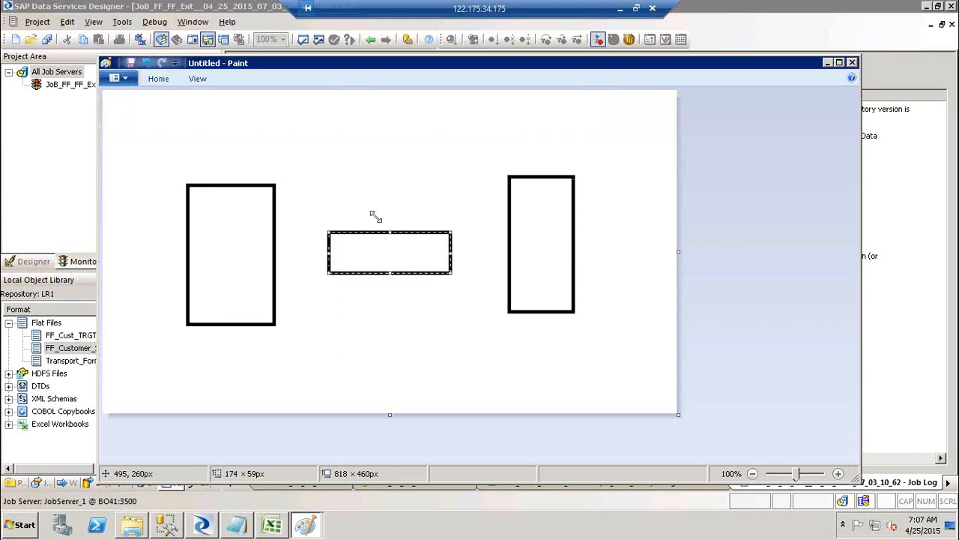
# Join the left and right boxes to the middle rectangle with two straight lines.
pyautogui.click(150, 80)
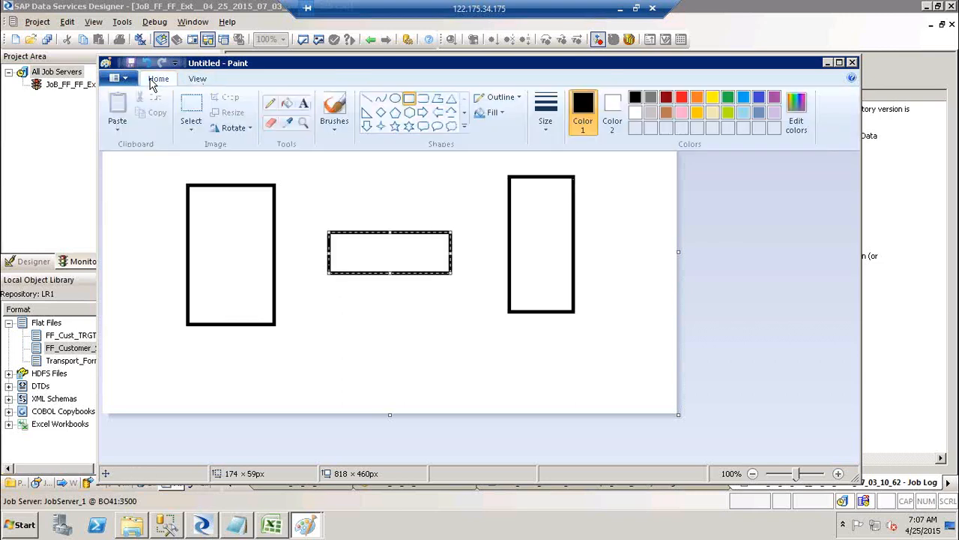
pyautogui.click(366, 98)
pyautogui.moveTo(247, 231); pyautogui.dragTo(366, 250)
pyautogui.moveTo(434, 251); pyautogui.dragTo(531, 224)
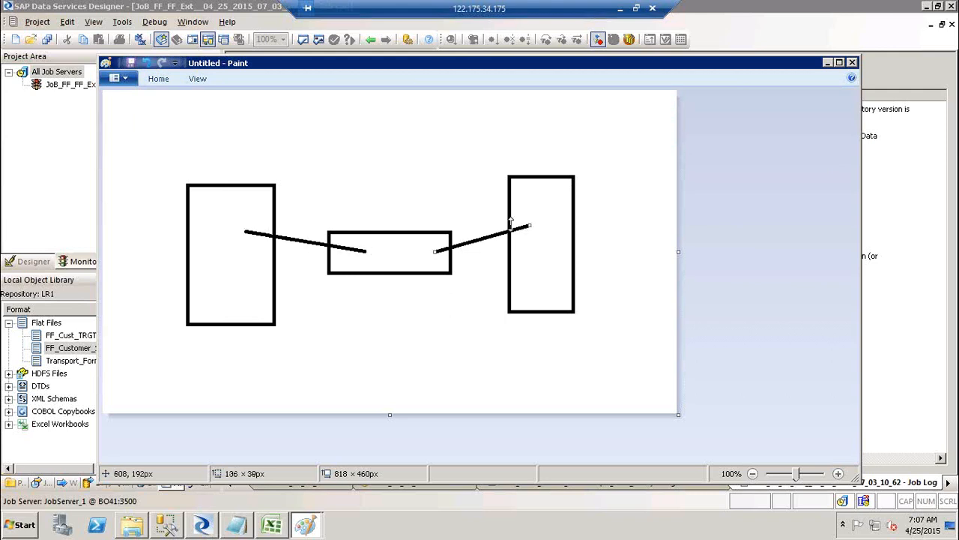
pyautogui.click(151, 83)
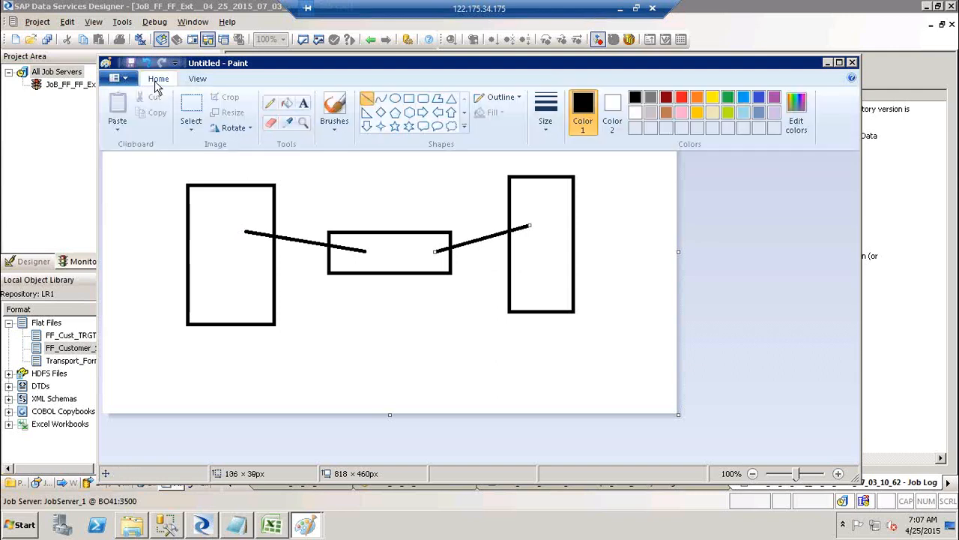
# Draw a star shape above the middle rectangle.
pyautogui.click(397, 125)
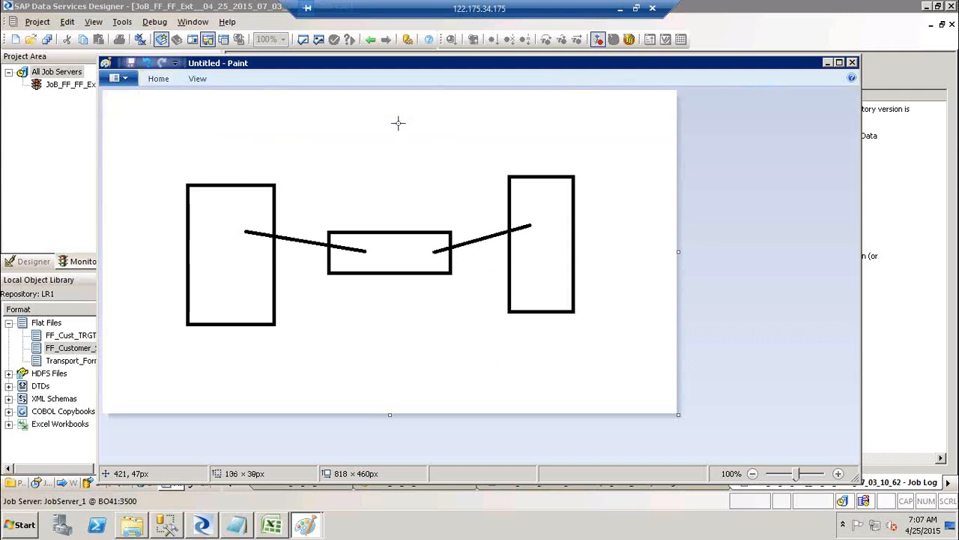
pyautogui.moveTo(302, 94); pyautogui.dragTo(453, 164)
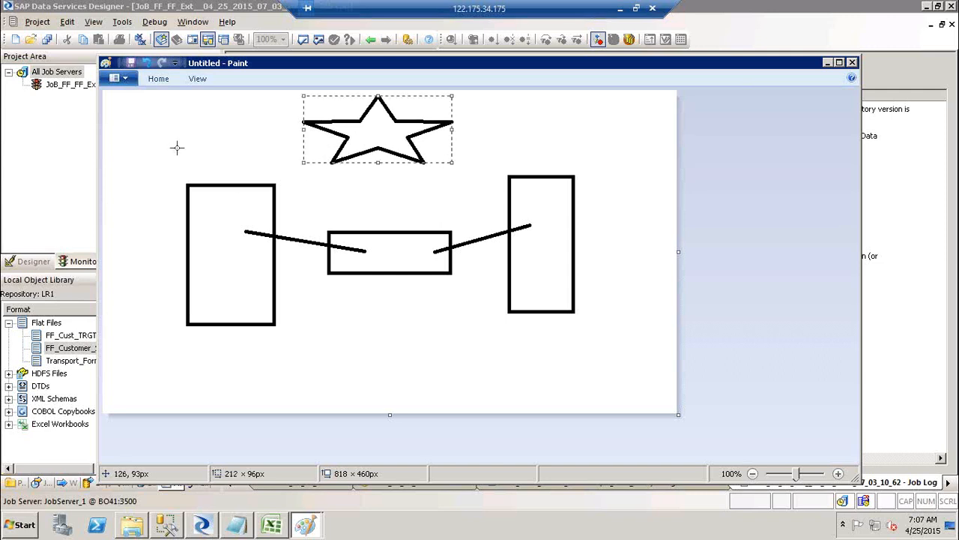
pyautogui.click(227, 227)
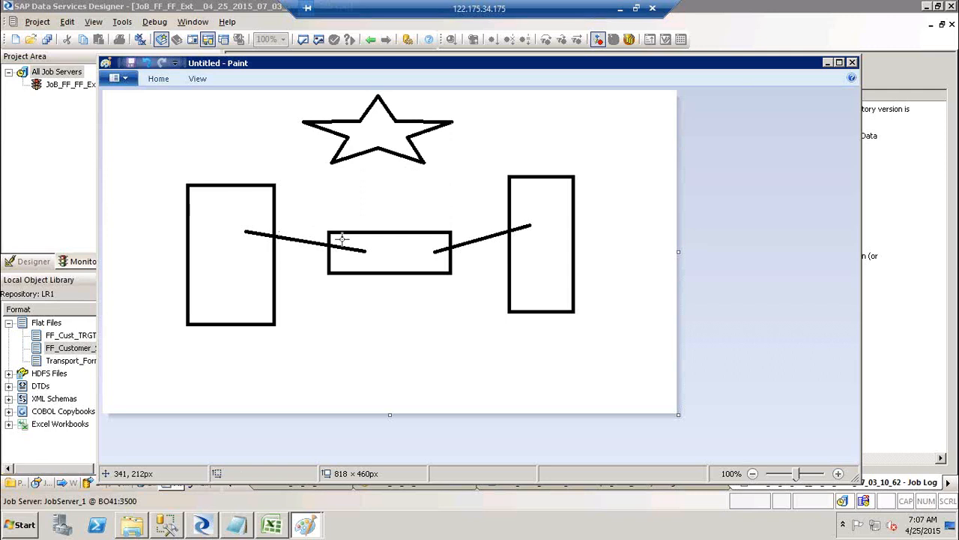
# Connect the star to the middle rectangle with two straight lines.
pyautogui.click(159, 78)
pyautogui.click(366, 98)
pyautogui.moveTo(346, 238); pyautogui.dragTo(360, 131)
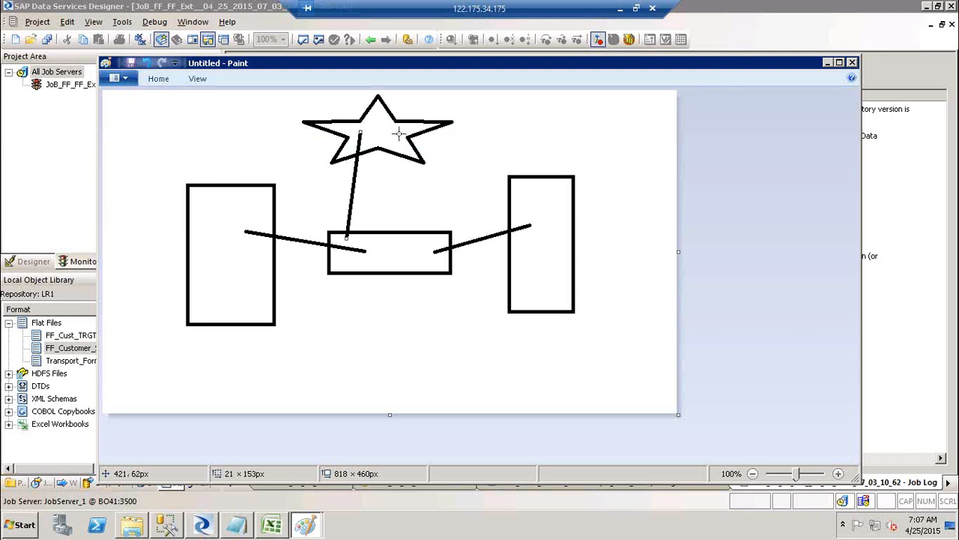
pyautogui.moveTo(399, 133); pyautogui.dragTo(429, 245)
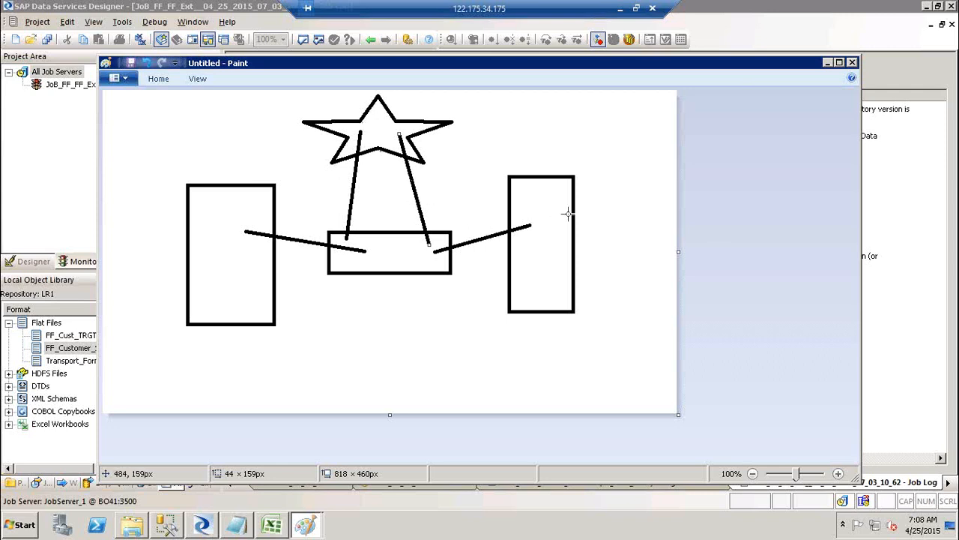
# Draw a small rectangle inside the middle box, then minimize Paint.
pyautogui.click(158, 79)
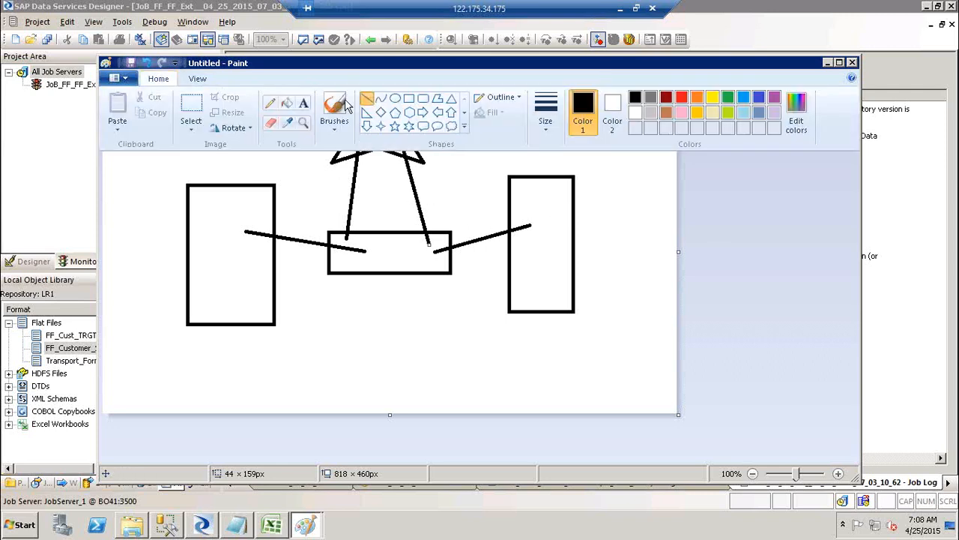
pyautogui.click(422, 100)
pyautogui.moveTo(368, 245); pyautogui.dragTo(409, 266)
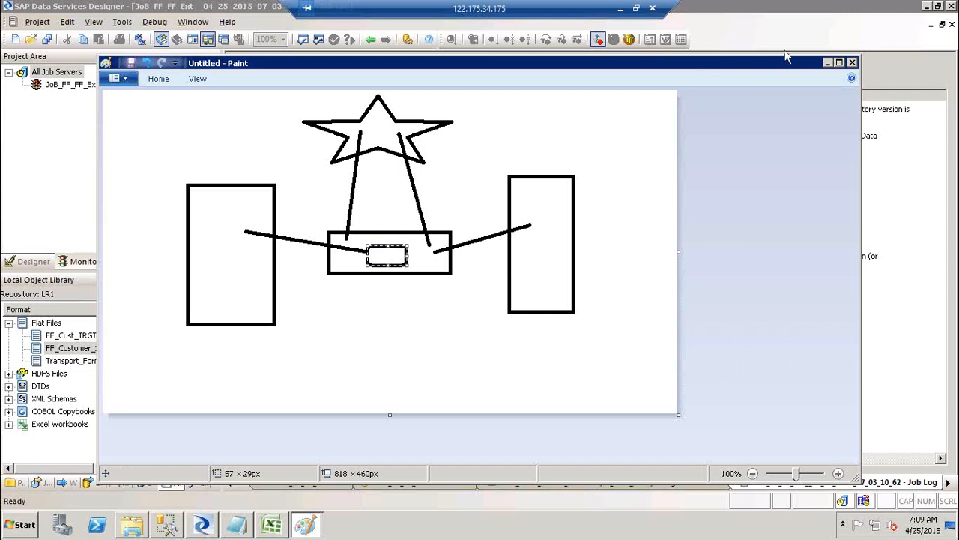
pyautogui.click(828, 63)
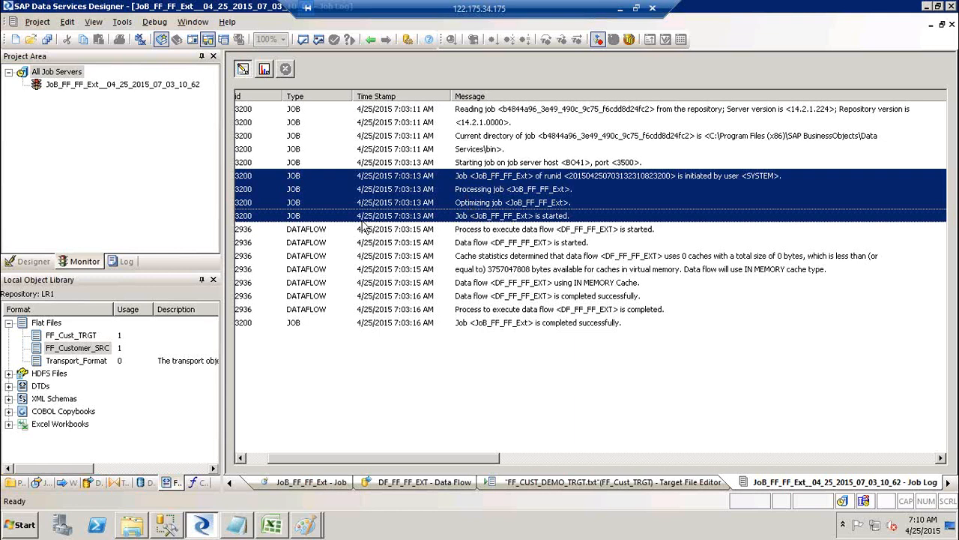
# Show the Proj_BODS_Training tree, review JoB_FF_FF_Ext's Execution Properties, and cancel without running.
pyautogui.click(27, 261)
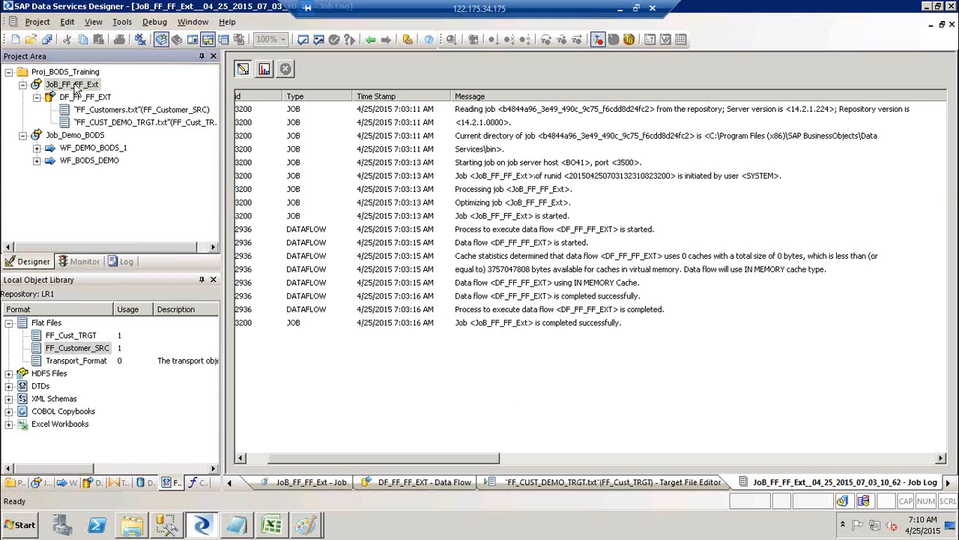
pyautogui.rightClick(75, 88)
pyautogui.click(102, 93)
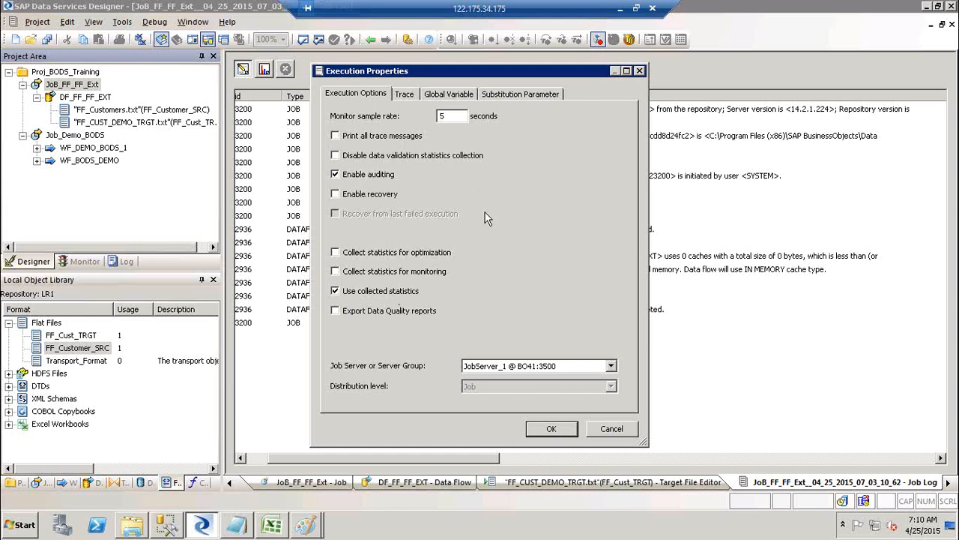
pyautogui.click(609, 431)
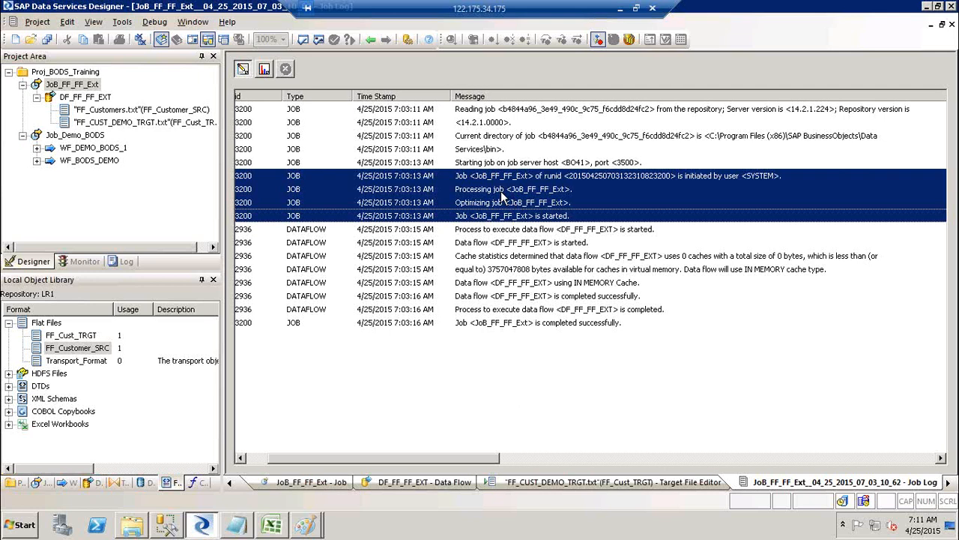
# Check the 91-row source and target counts in the Monitor view, then return to Trace.
pyautogui.click(268, 69)
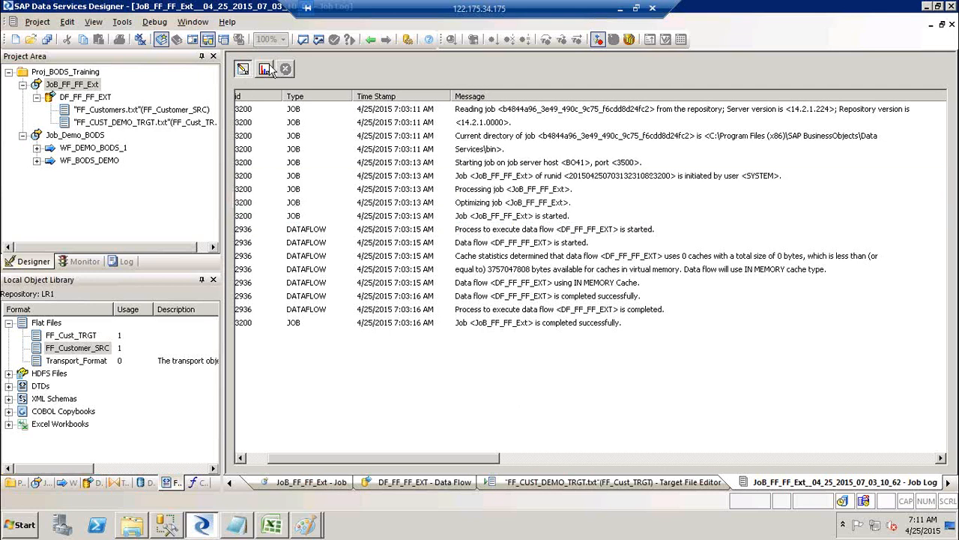
pyautogui.click(268, 69)
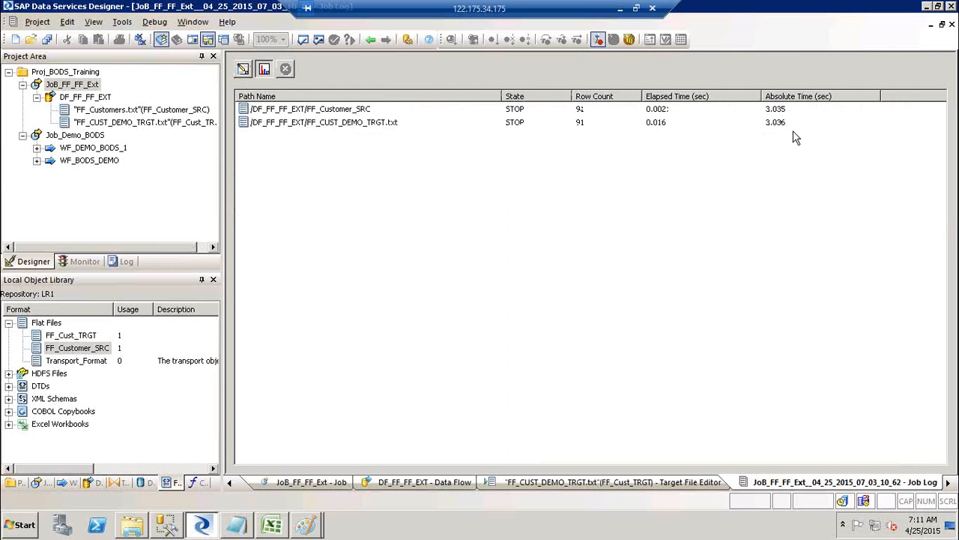
pyautogui.click(242, 70)
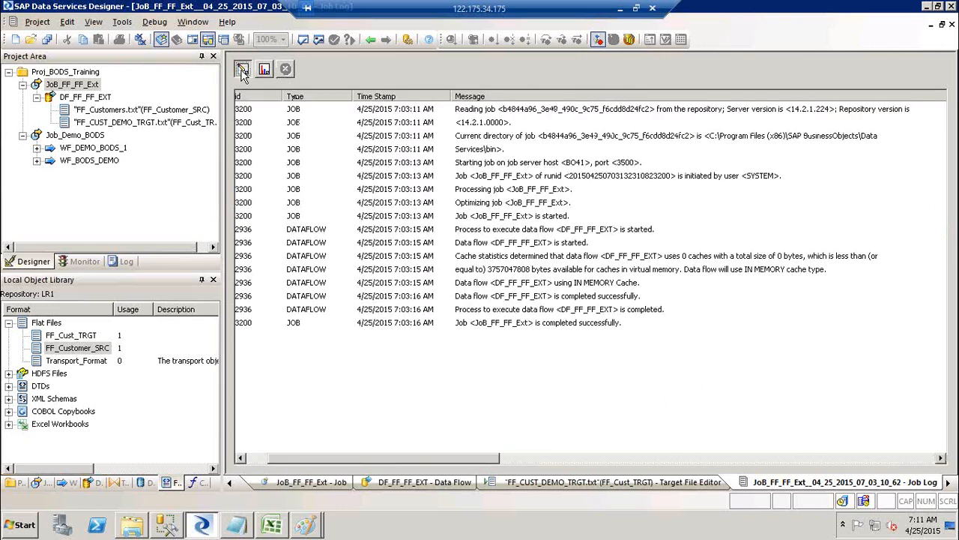
# Select the run id through data flow started messages, then switch to the Paint sketch.
pyautogui.click(517, 177)
pyautogui.keyDown('shift'); pyautogui.click(519, 216); pyautogui.keyUp('shift')
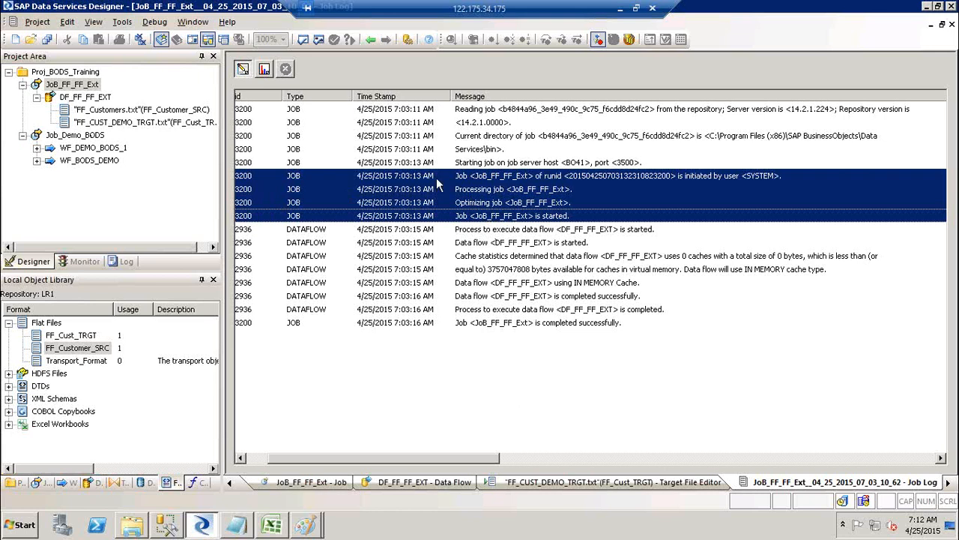
pyautogui.click(499, 231)
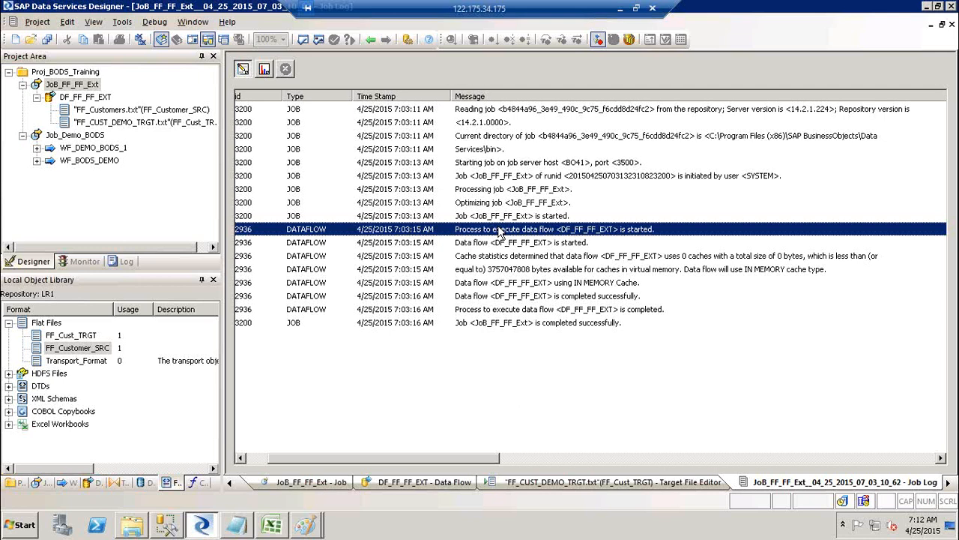
pyautogui.click(493, 243)
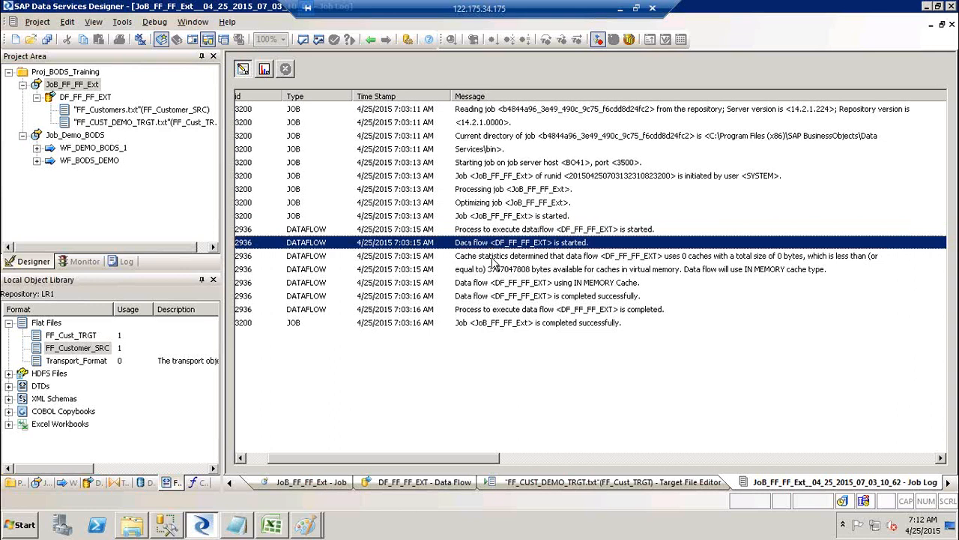
pyautogui.hotkey('alt', 'Tab')
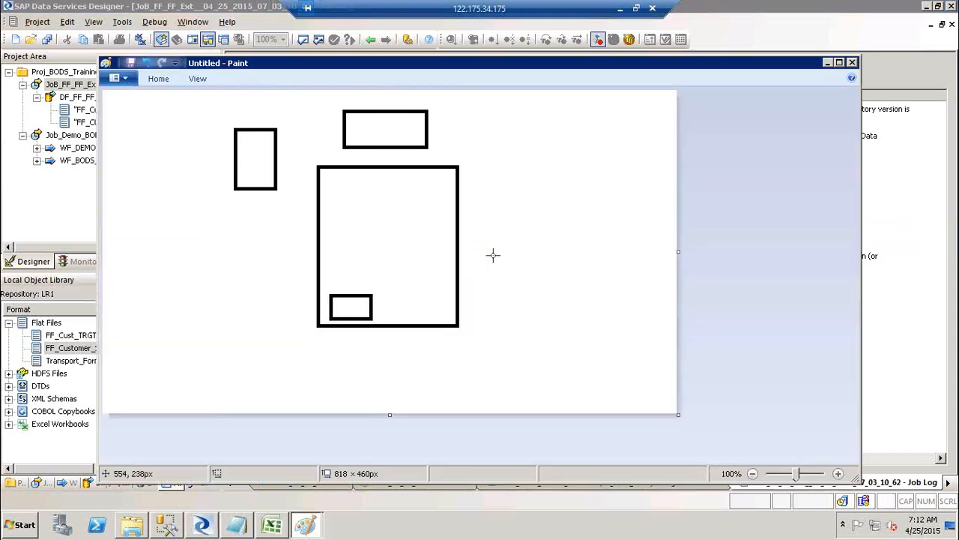
# Discard the untitled Paint drawing, view the other diagram, and cycle back to the job log.
pyautogui.click(852, 62)
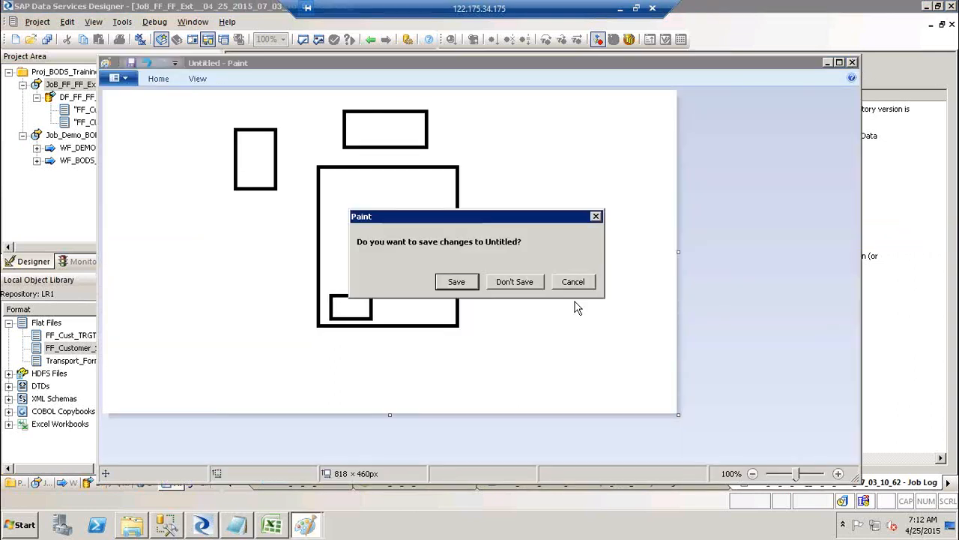
pyautogui.click(514, 281)
pyautogui.hotkey('alt', 'Tab')
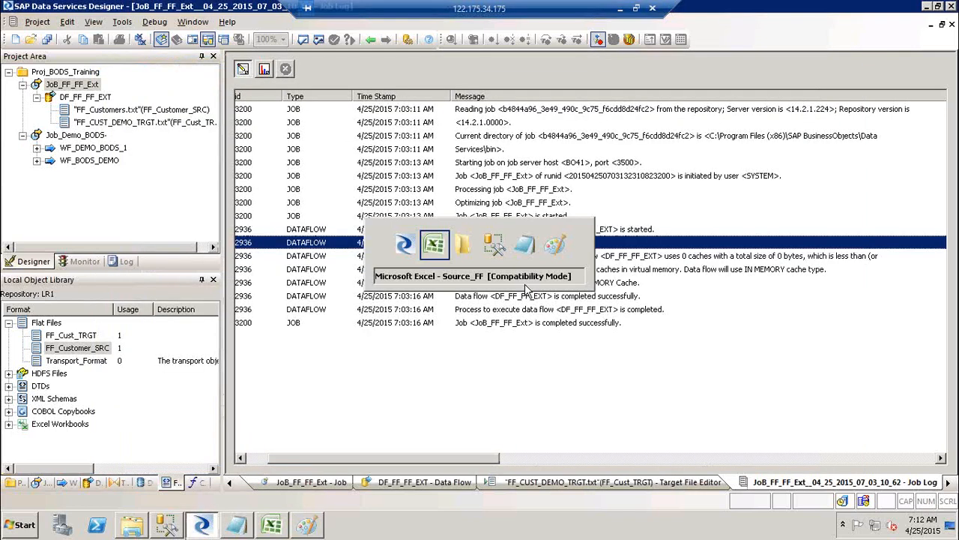
pyautogui.hotkey('alt', 'Tab')
pyautogui.hotkey('alt', 'Tab')
pyautogui.hotkey('alt', 'Tab')
pyautogui.hotkey('alt', 'Tab')
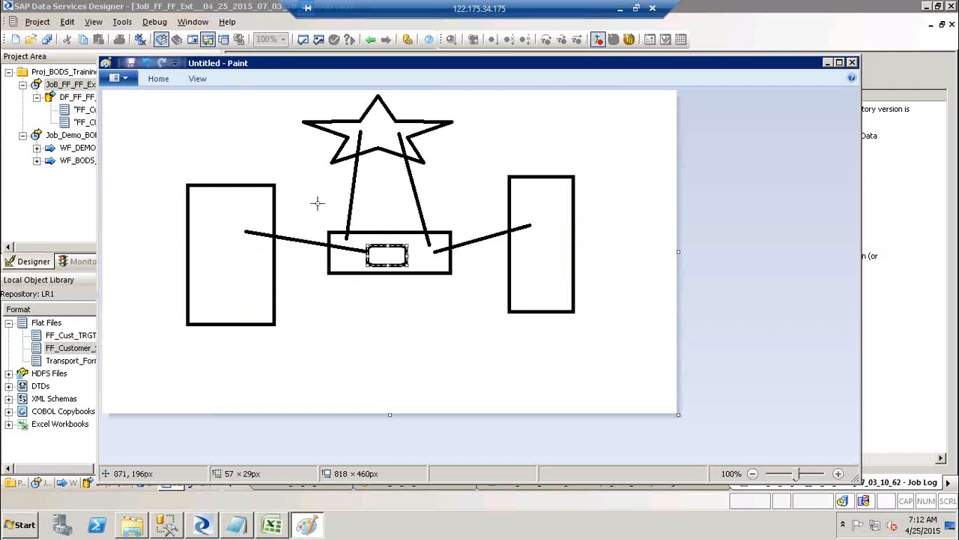
pyautogui.hotkey('alt', 'Tab')
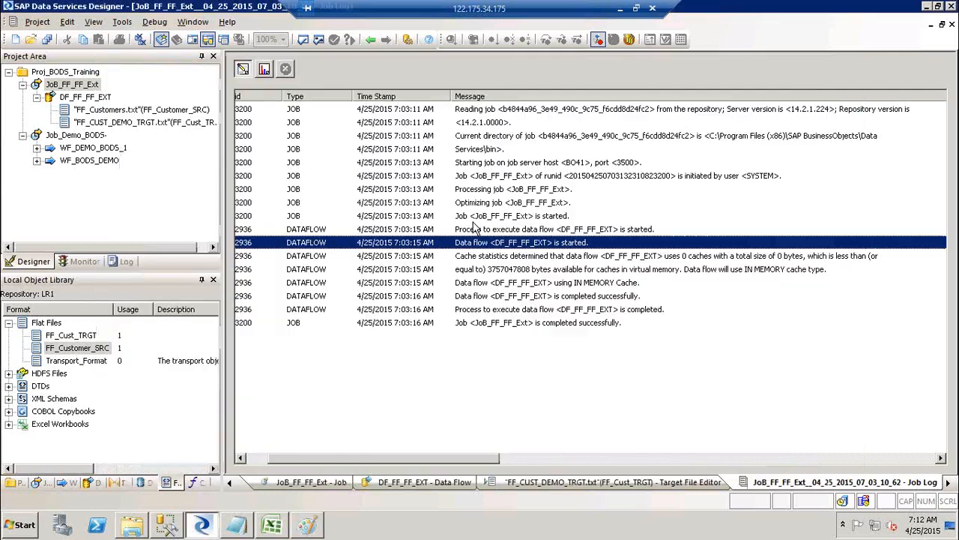
# Step through the cache statistics, IN MEMORY cache and successful completion messages.
pyautogui.click(501, 257)
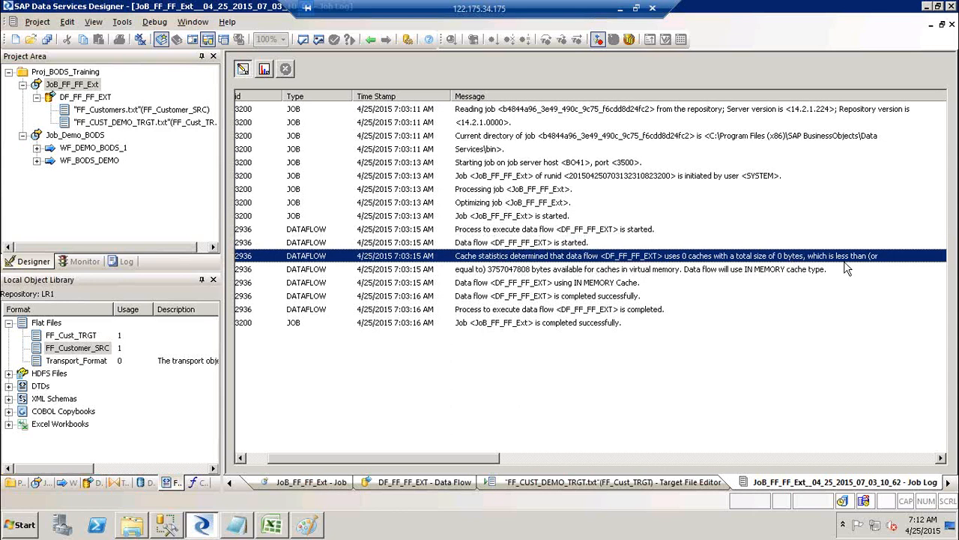
pyautogui.click(801, 271)
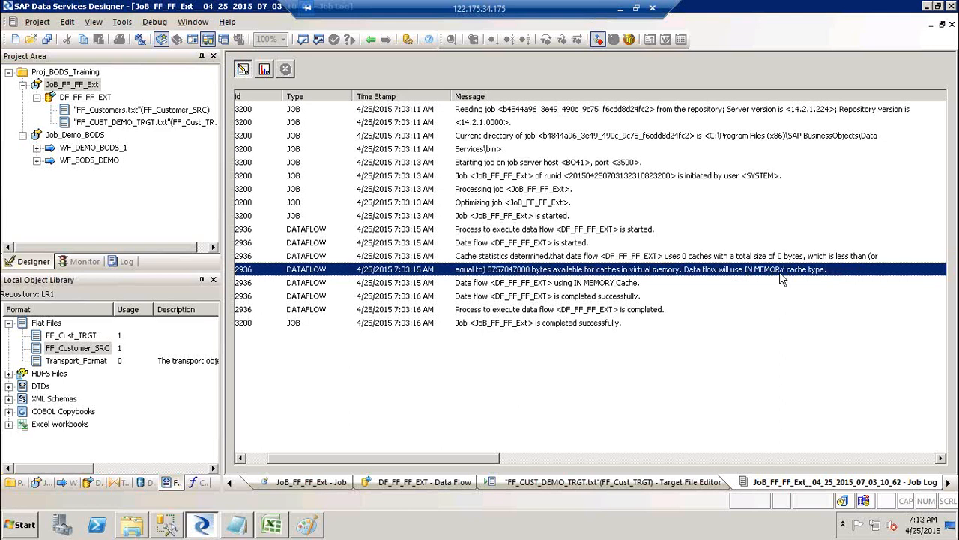
pyautogui.click(464, 285)
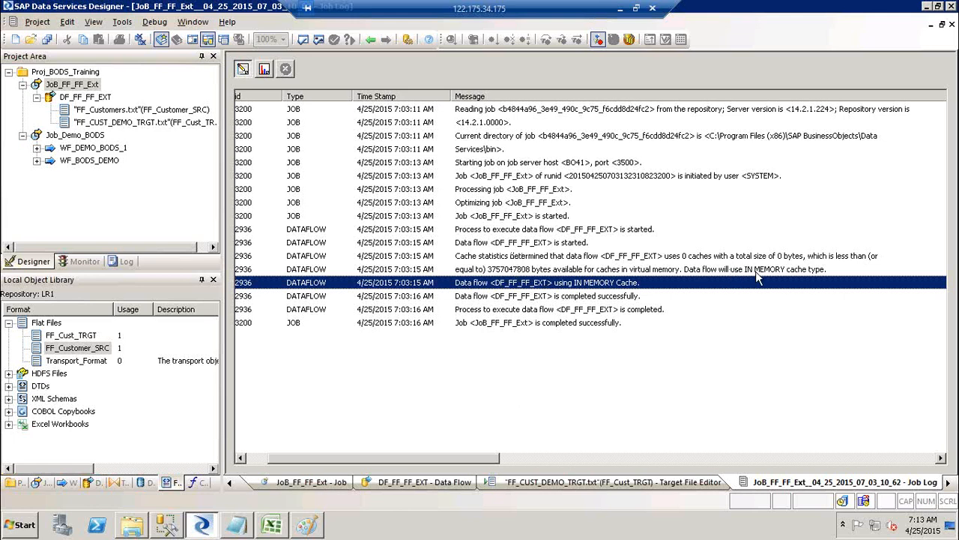
pyautogui.click(530, 297)
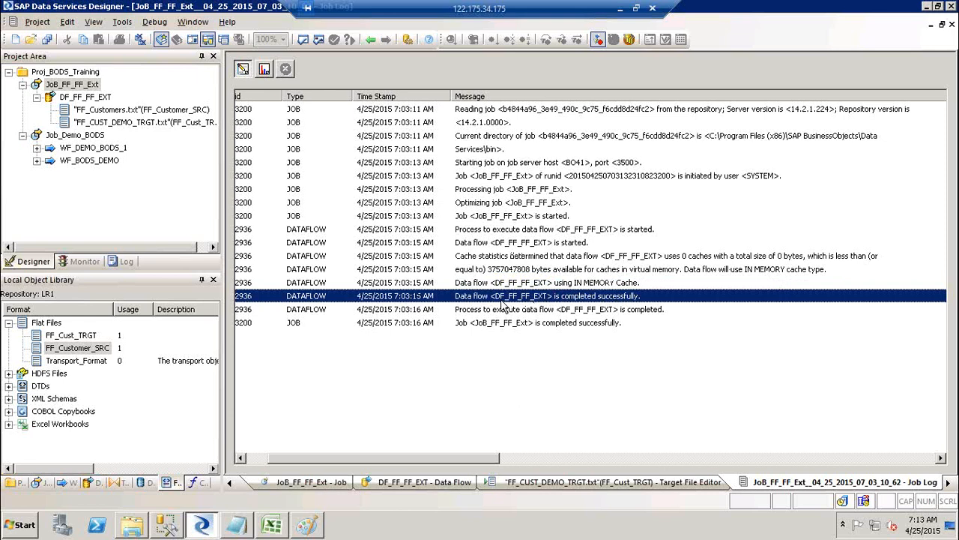
pyautogui.click(521, 309)
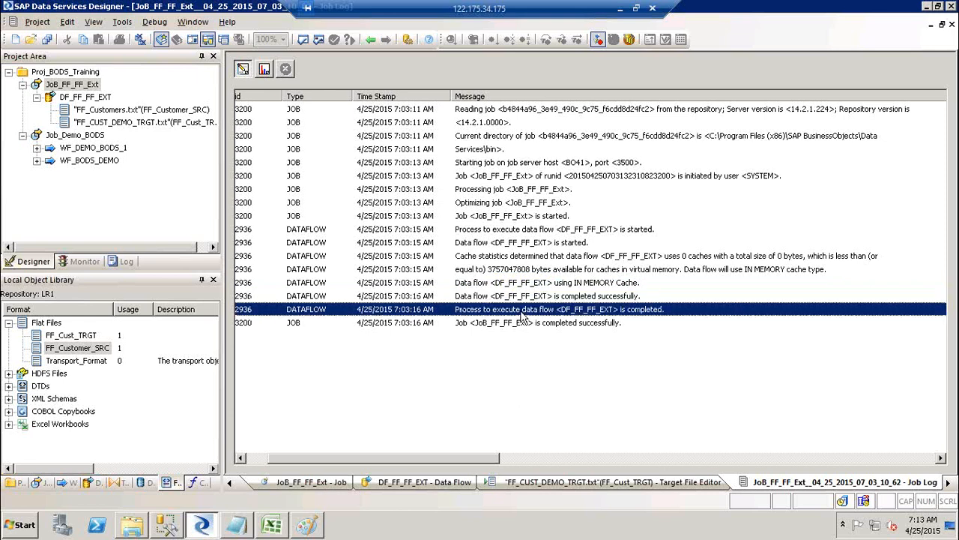
pyautogui.click(518, 325)
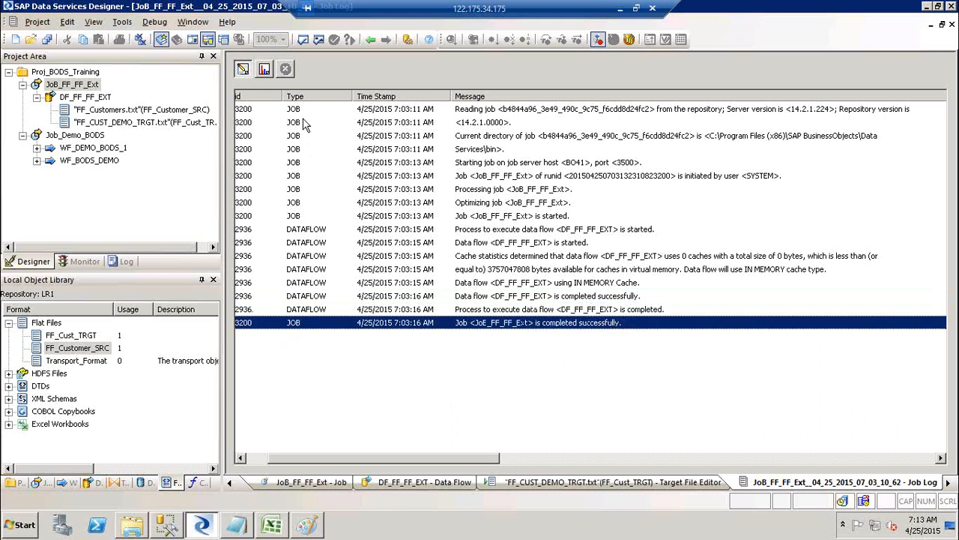
# Mark the process and job start and completion messages, then open the monitor statistics.
pyautogui.click(501, 231)
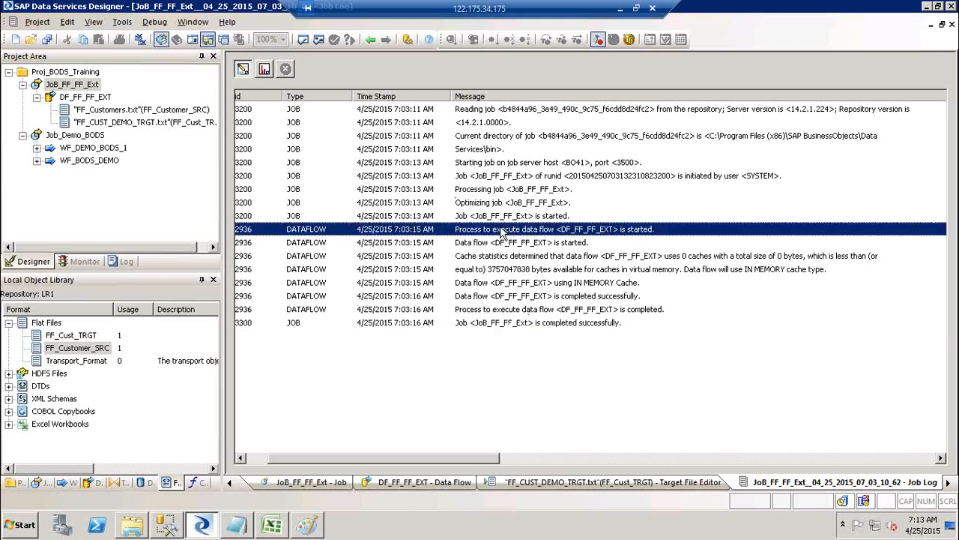
pyautogui.keyDown('ctrl'); pyautogui.click(568, 311); pyautogui.keyUp('ctrl')
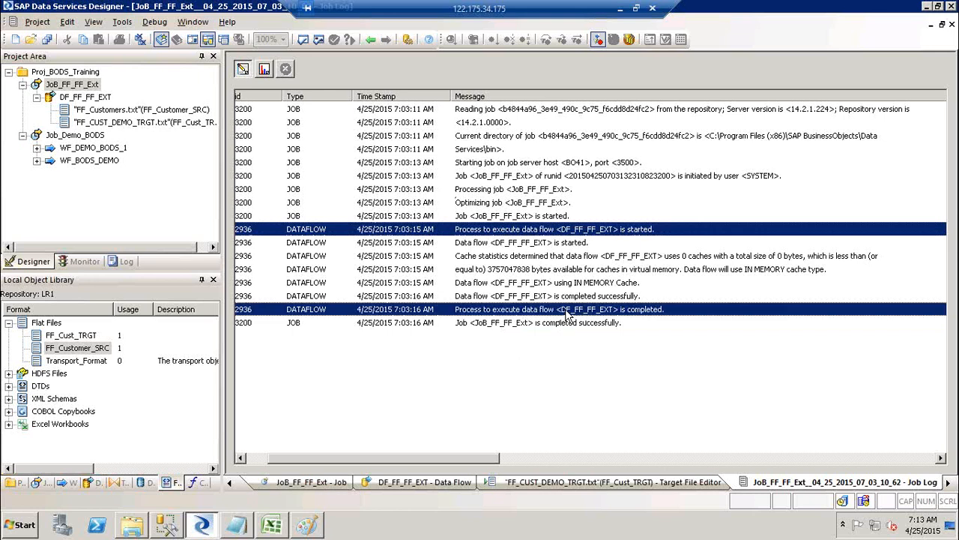
pyautogui.click(515, 176)
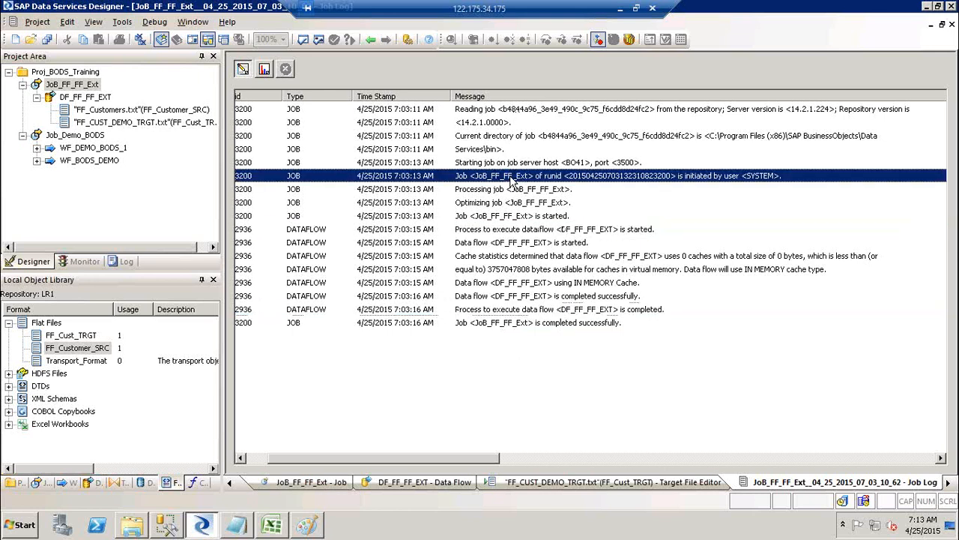
pyautogui.click(517, 323)
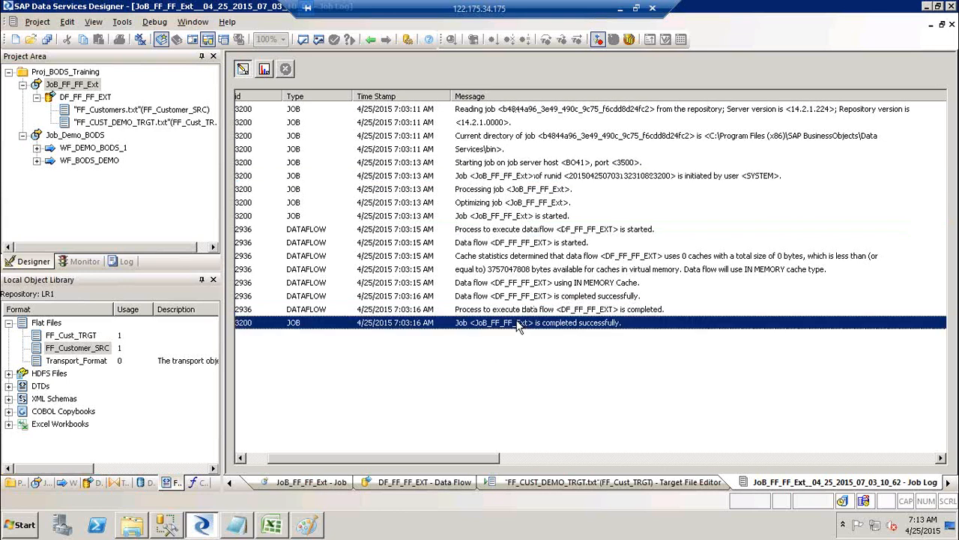
pyautogui.keyDown('ctrl'); pyautogui.click(550, 178); pyautogui.keyUp('ctrl')
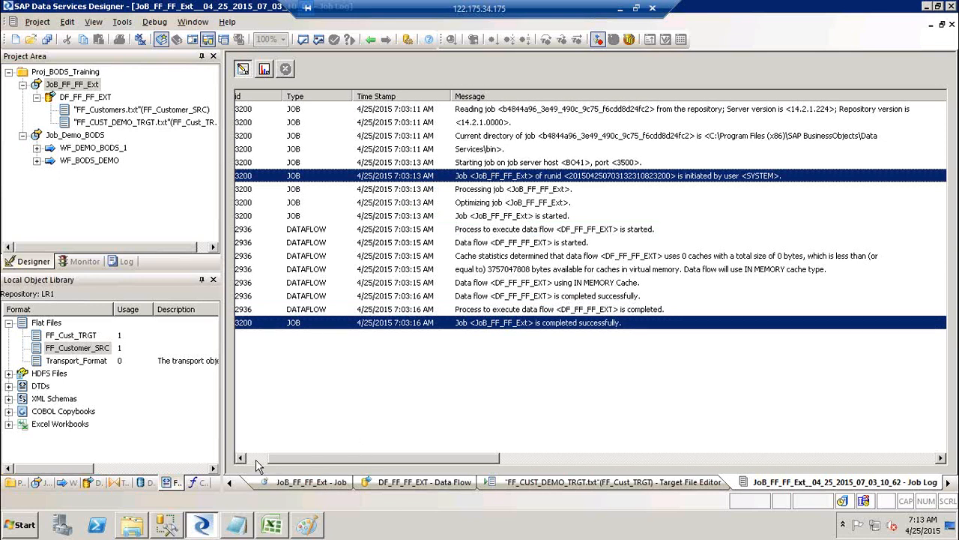
pyautogui.click(256, 460)
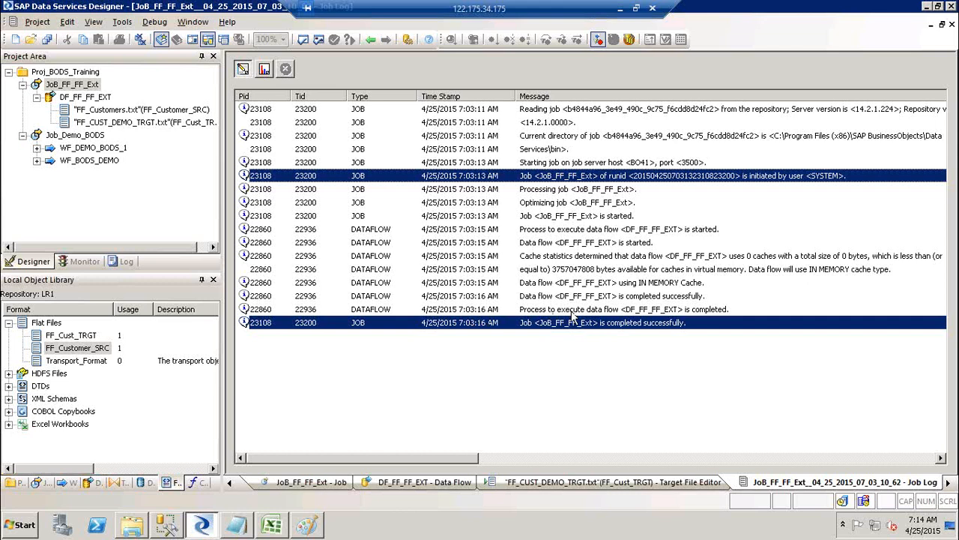
pyautogui.click(266, 70)
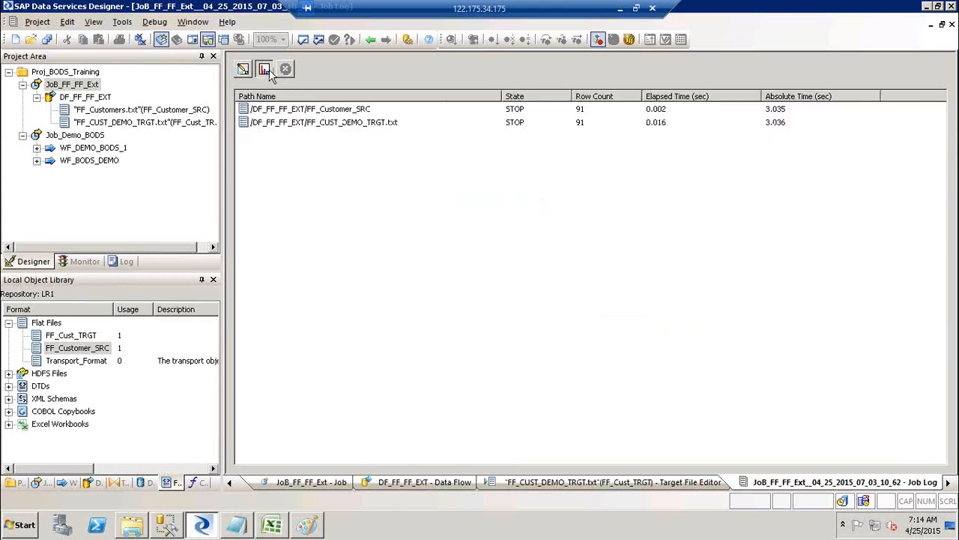
# Inspect the FF_Customer_SRC and FF_CUST_DEMO_TRGT.txt rows (91 each), then return to Trace.
pyautogui.click(301, 112)
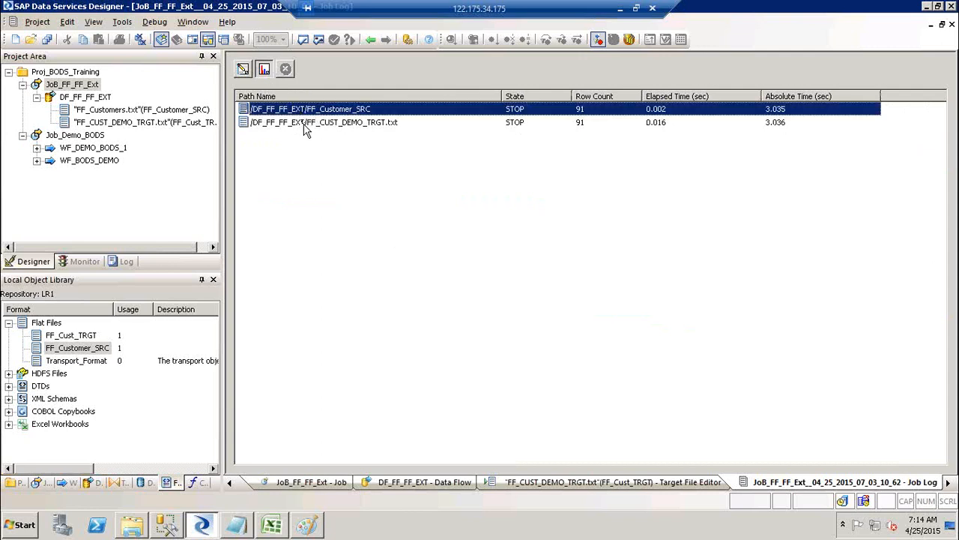
pyautogui.click(305, 126)
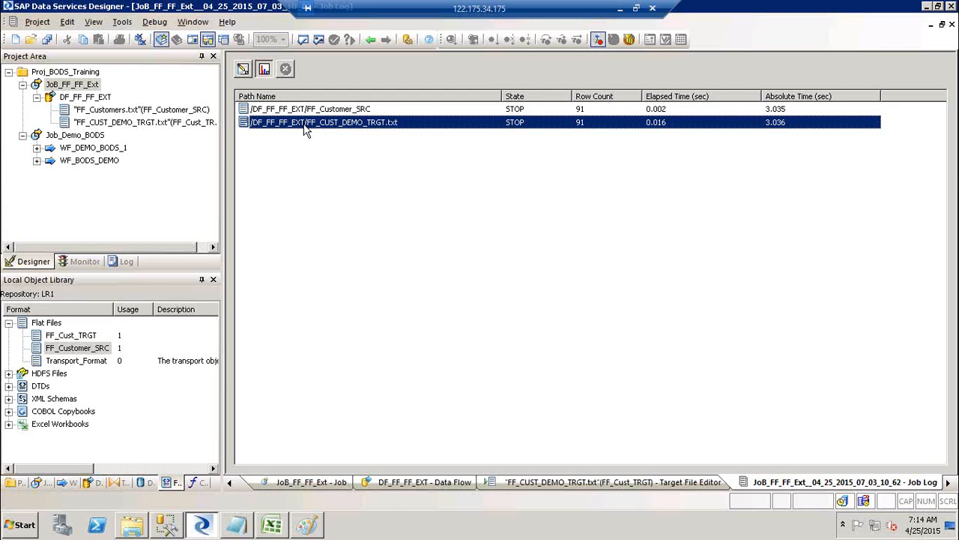
pyautogui.click(524, 112)
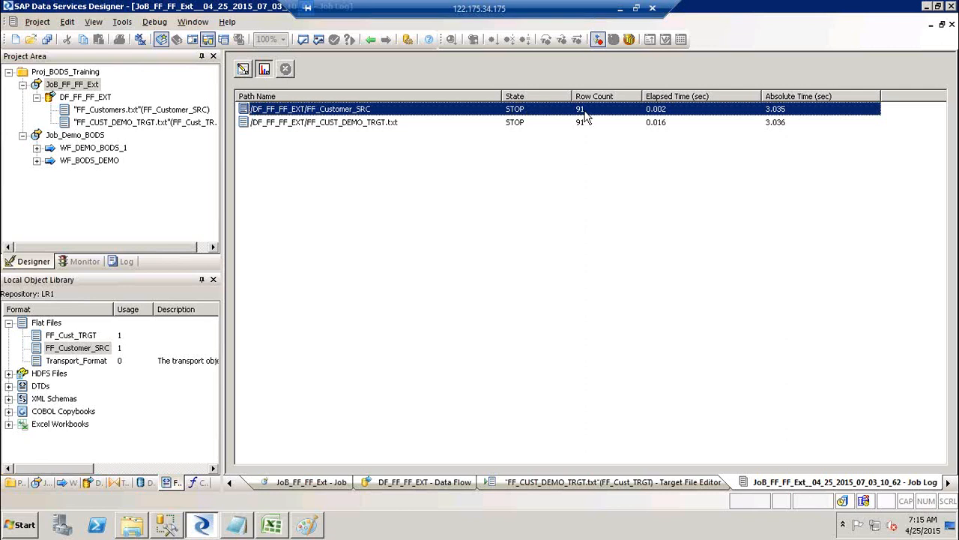
pyautogui.click(667, 126)
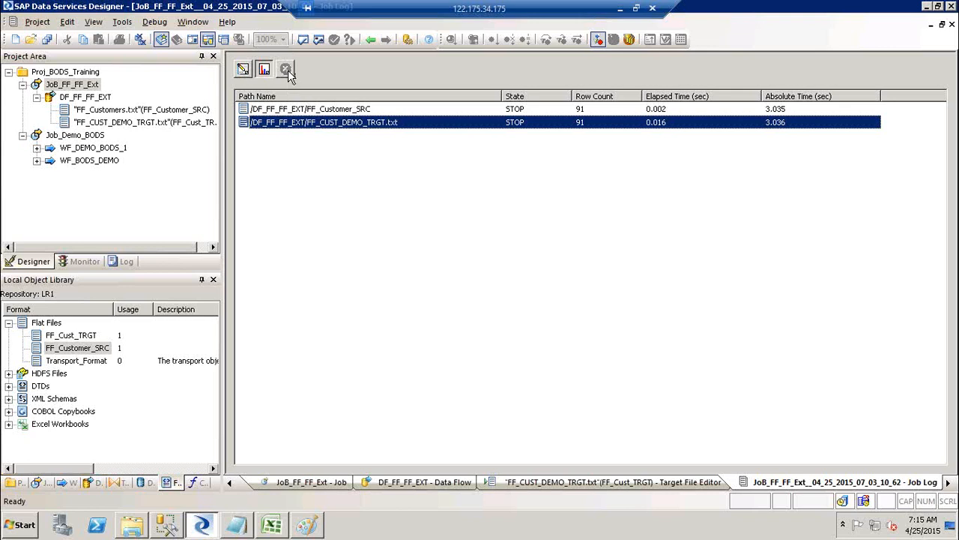
pyautogui.click(244, 72)
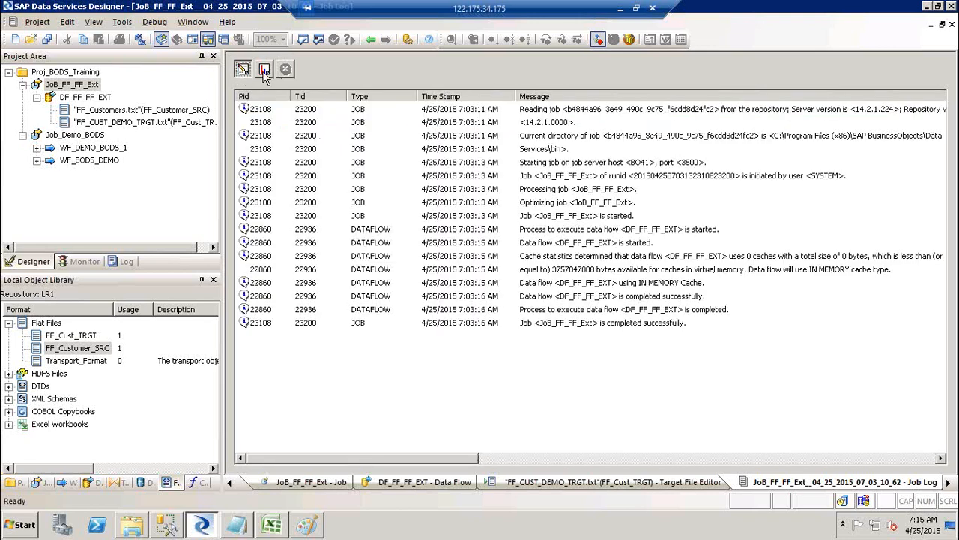
# Recheck the data flow row counts and trace messages, then bring the Notepad ETL step notes forward.
pyautogui.click(264, 70)
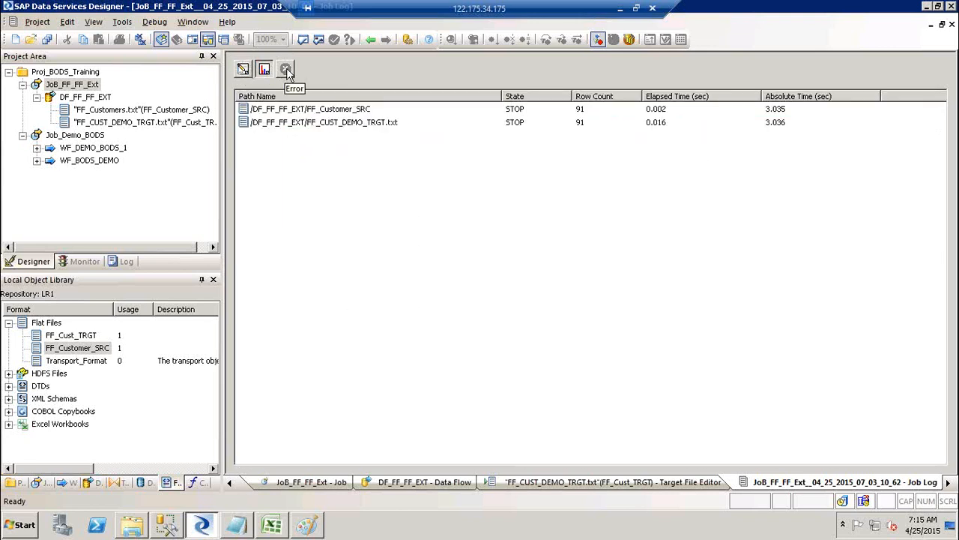
pyautogui.click(243, 72)
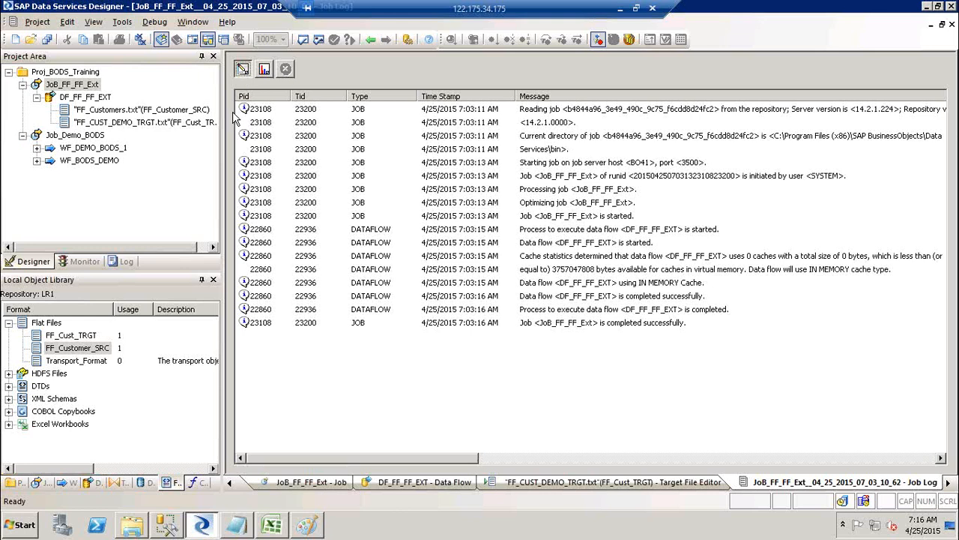
pyautogui.click(235, 530)
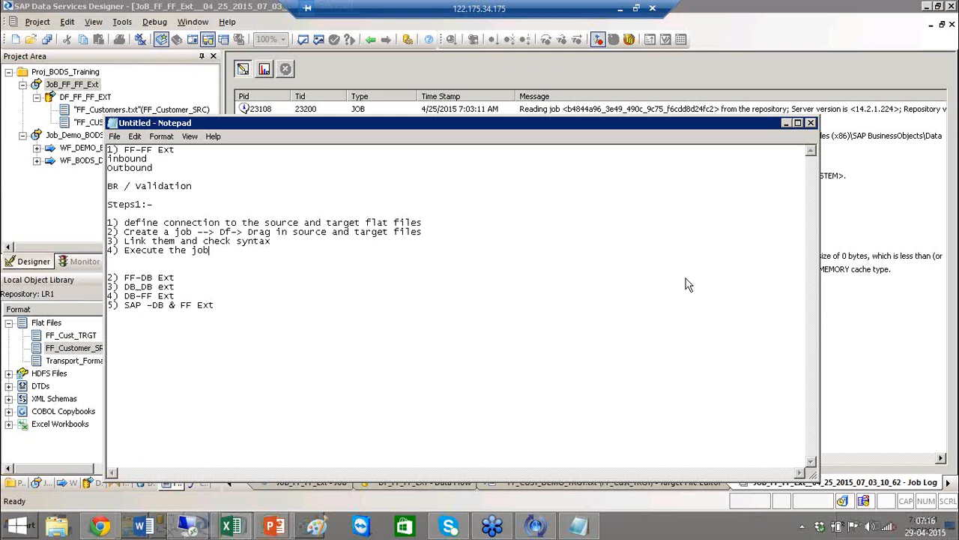
pyautogui.click(462, 246)
# Confirm JoB_FF_FF_Ext completed successfully in its job log, then show the Designer project tree.
pyautogui.click(86, 274)
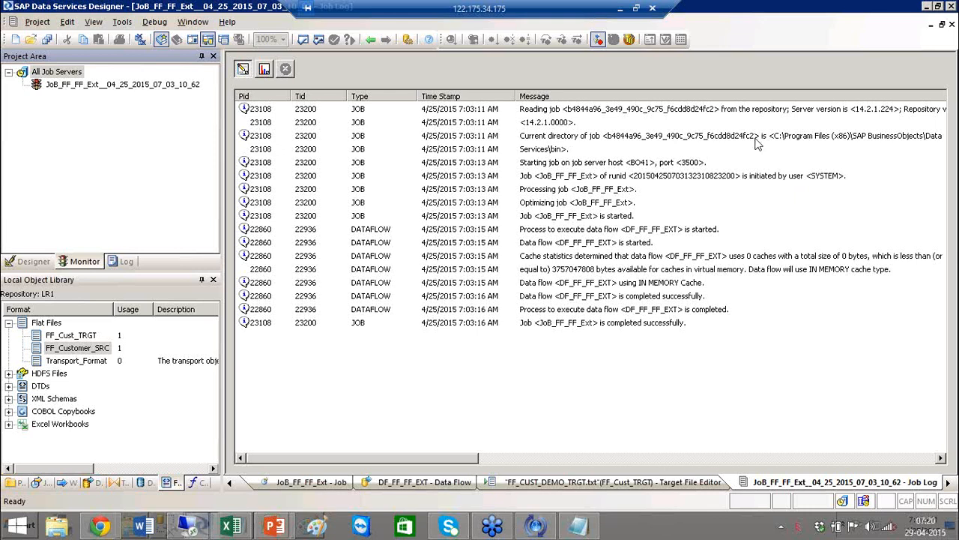
pyautogui.click(22, 262)
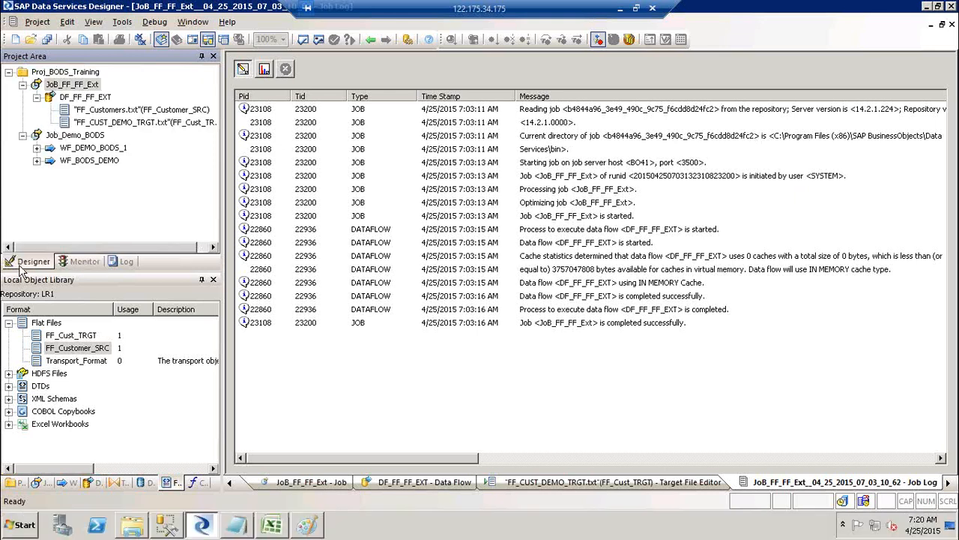
# Under 'FF-DB Ext', add '1) Add Source FF' and '2) Target DB? How do yo connect to the Target DB'.
pyautogui.click(249, 527)
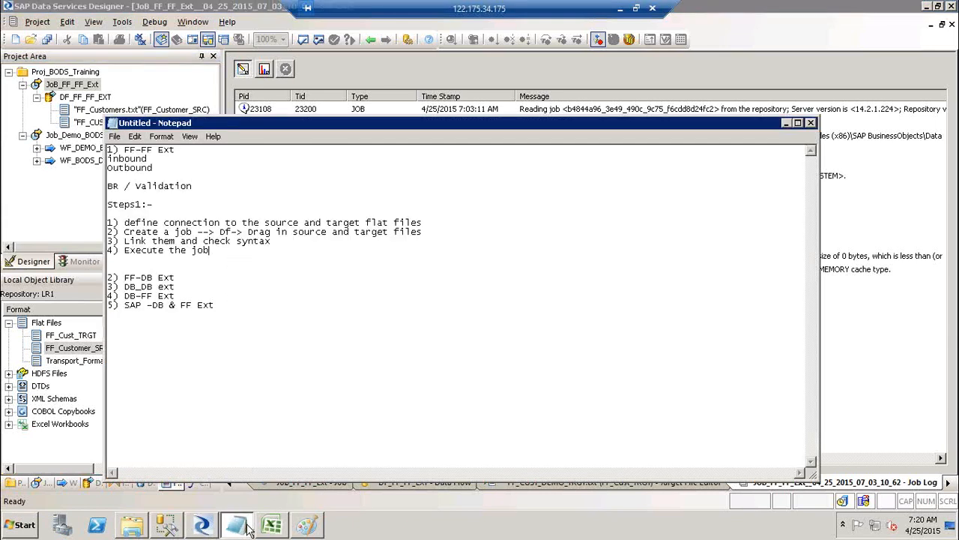
pyautogui.click(184, 277)
pyautogui.press('Return')
pyautogui.press('Return')
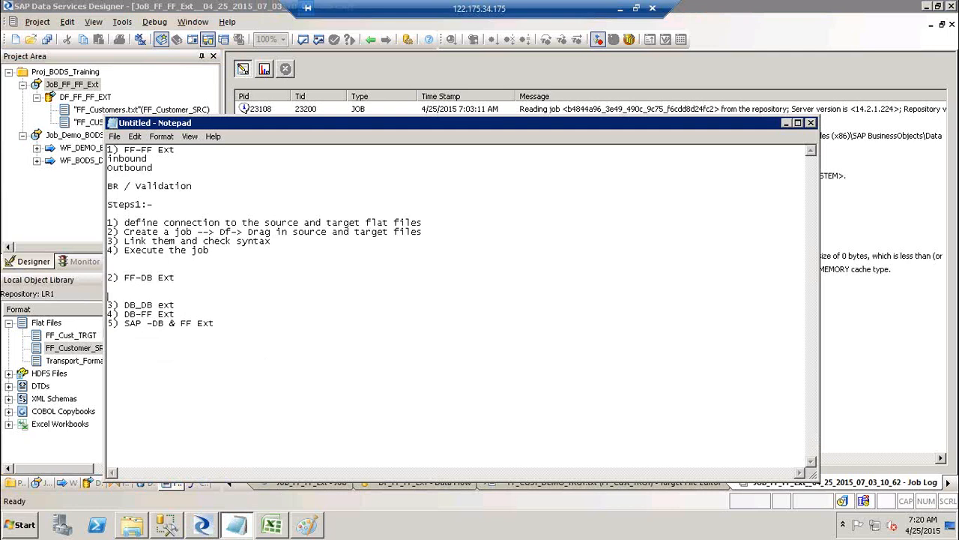
pyautogui.press('Up')
pyautogui.write('1) Add Source FF')
pyautogui.press('Return')
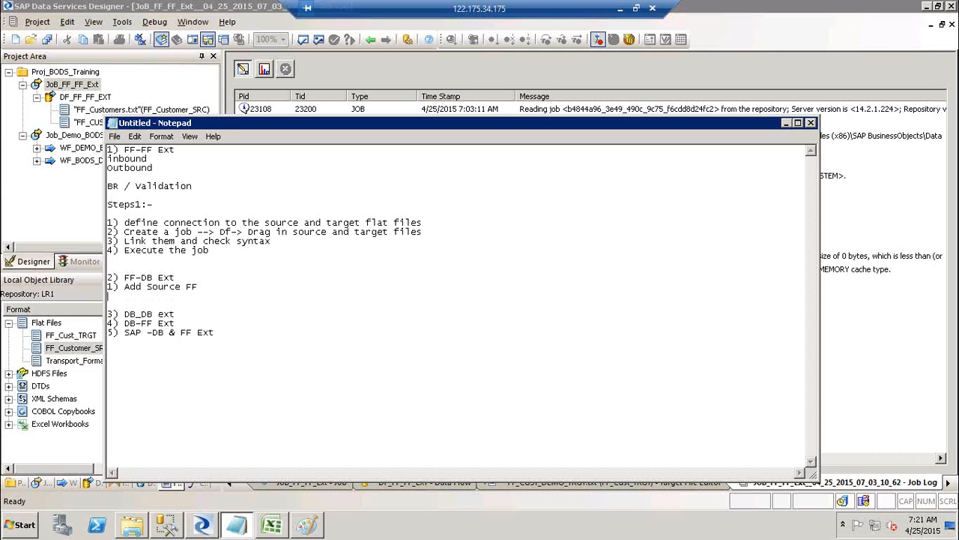
pyautogui.write('2) Target DB? How do yo')
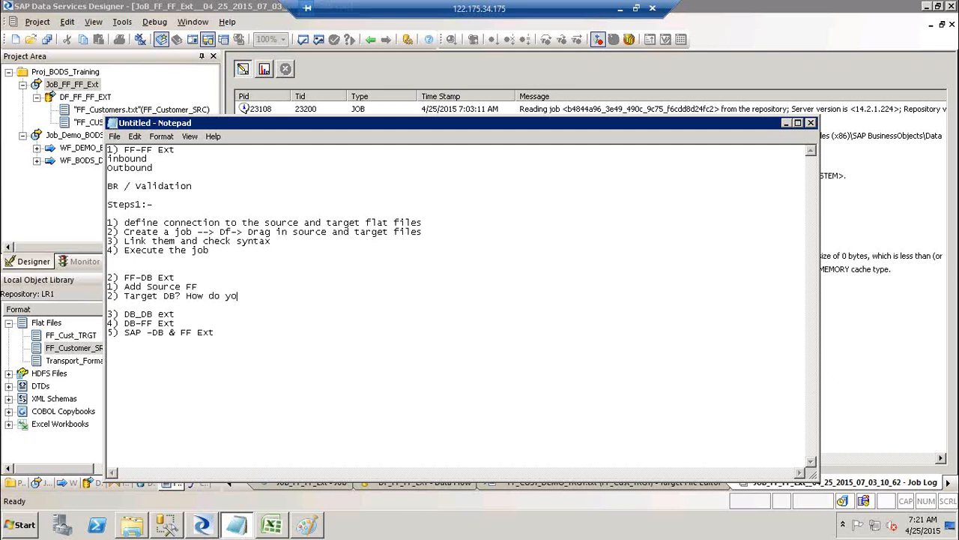
pyautogui.write(' connect to the Target DB')
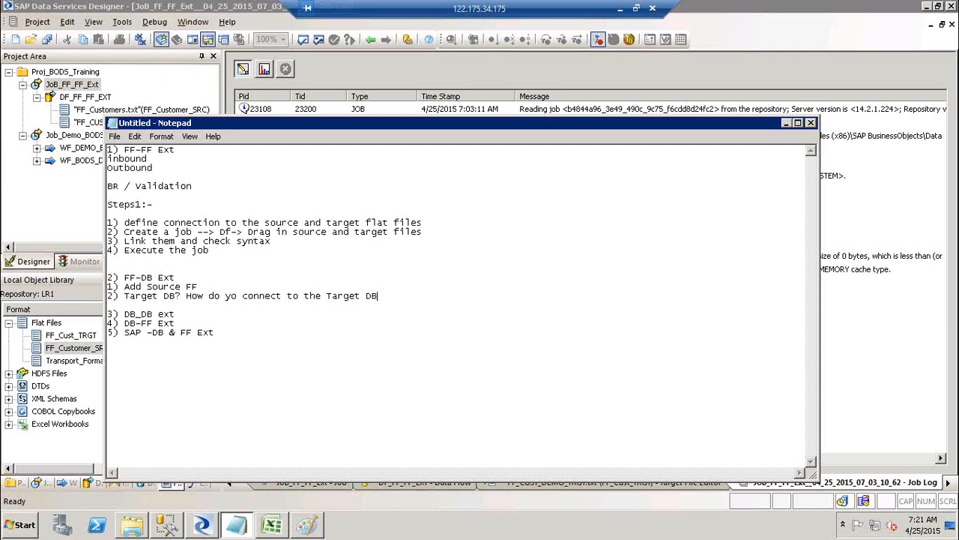
# End step 2 with '--> Data Stores.' and add step 3 'Create Job-> DF--> Drag your Source FF-> Create a template table'.
pyautogui.write('b--> Data Stores.')
pyautogui.press('Return')
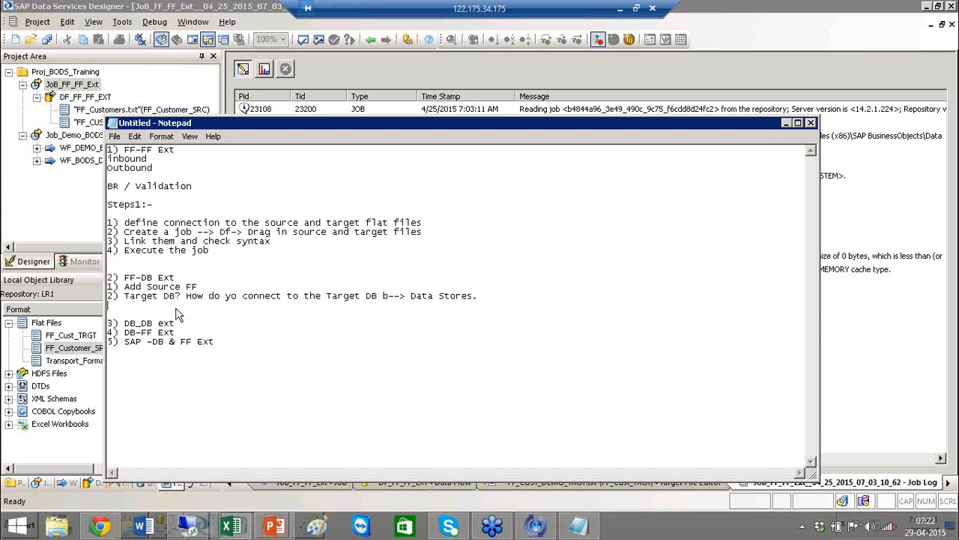
pyautogui.write('3) ')
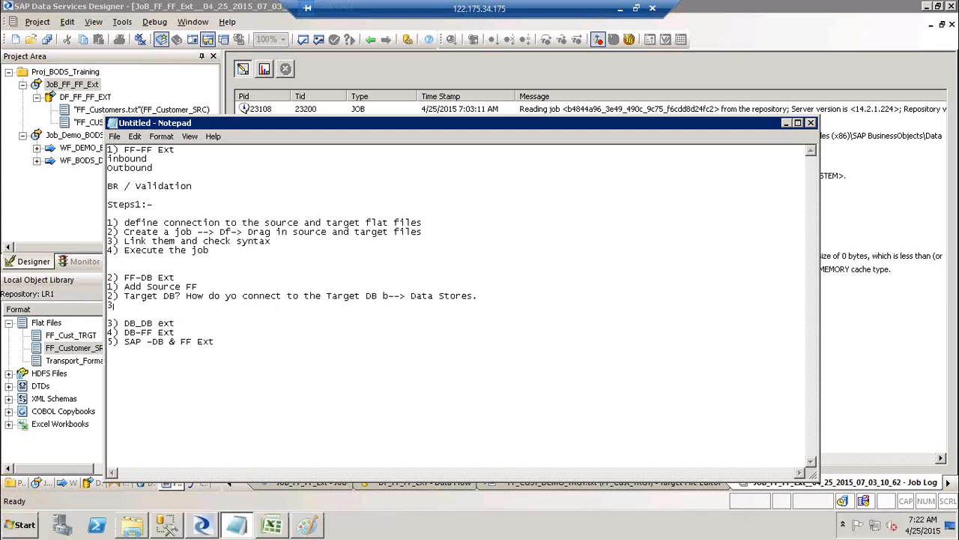
pyautogui.write('Create Job-> DF--> Drag your ')
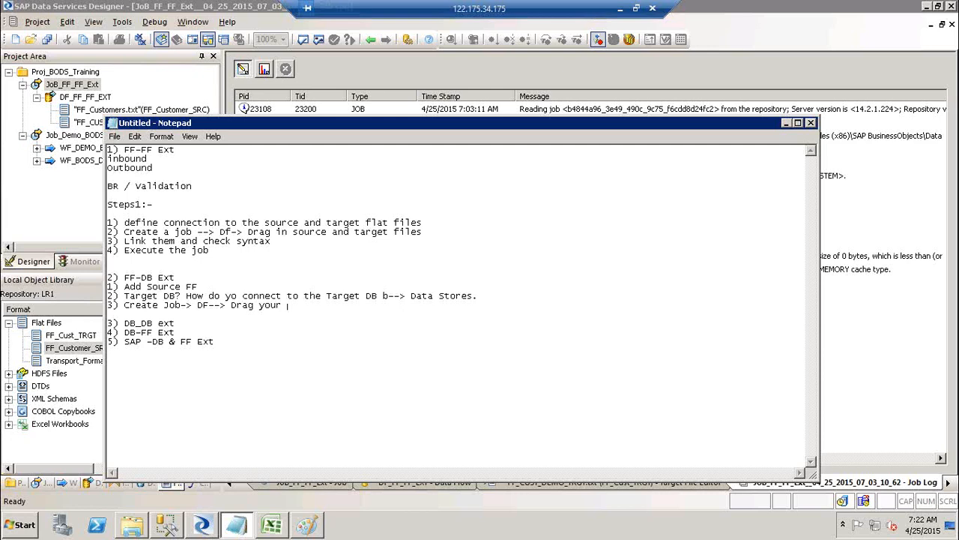
pyautogui.write('Source FF-> Create a template table')
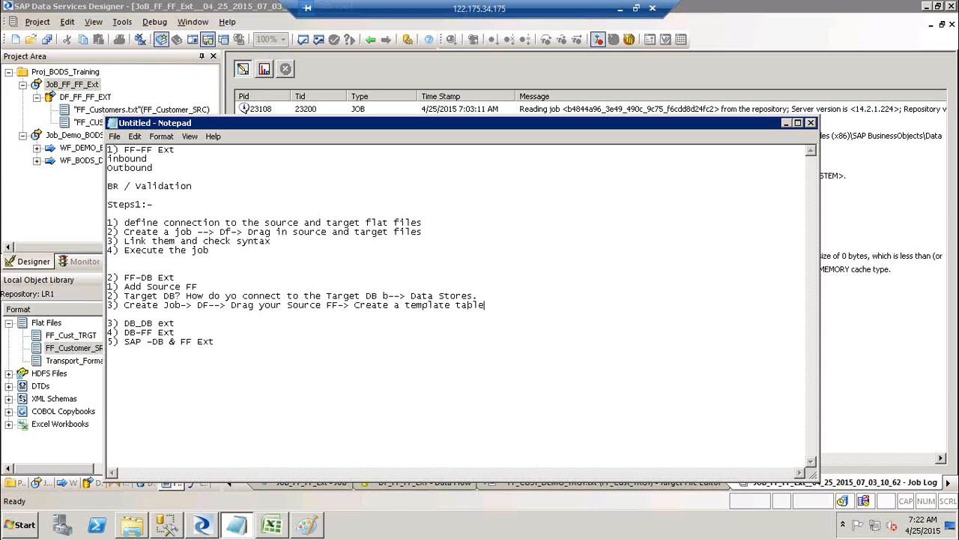
# Append '. Connet' to step 3, add '4) Execute', then return to Data Services Designer.
pyautogui.write('. Connet')
pyautogui.press('Return')
pyautogui.press('Up')
pyautogui.write('4)n')
pyautogui.press('BackSpace')
pyautogui.press('BackSpace')
pyautogui.write('Execute')
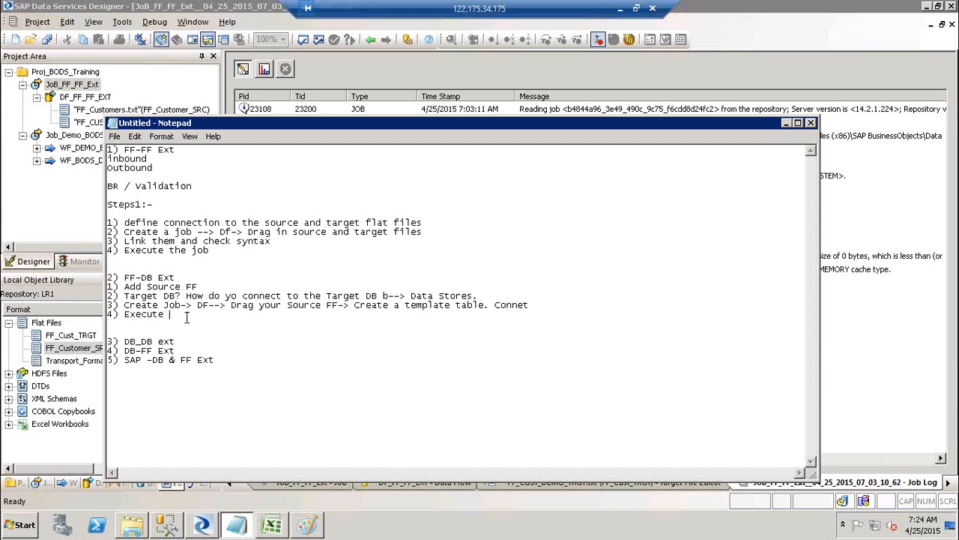
pyautogui.moveTo(187, 317); pyautogui.dragTo(108, 296)
pyautogui.click(84, 315)
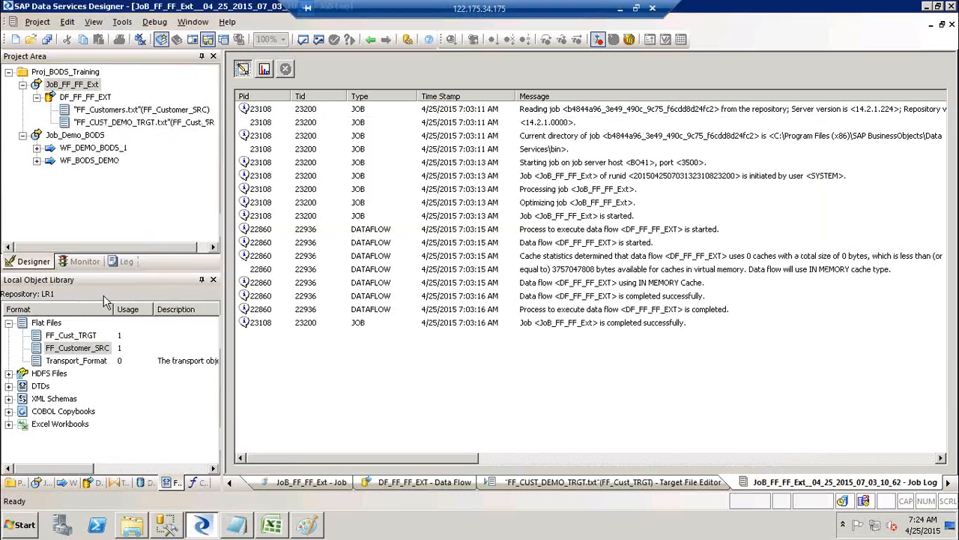
# Collapse the DF_FF_FF_EXT, Job_Demo_BODS and JoB_FF_FF_Ext nodes, then switch to SQL Server Management Studio.
pyautogui.click(64, 352)
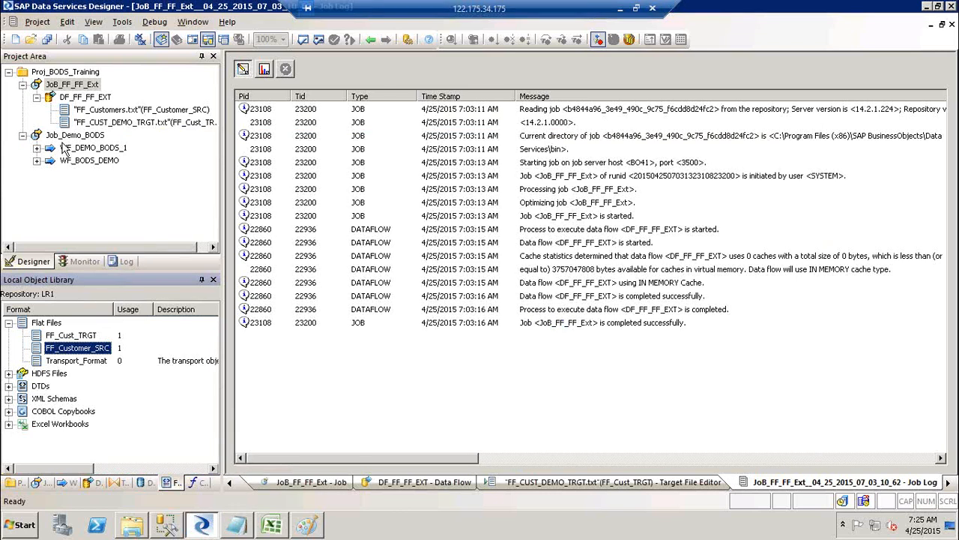
pyautogui.click(36, 97)
pyautogui.click(22, 110)
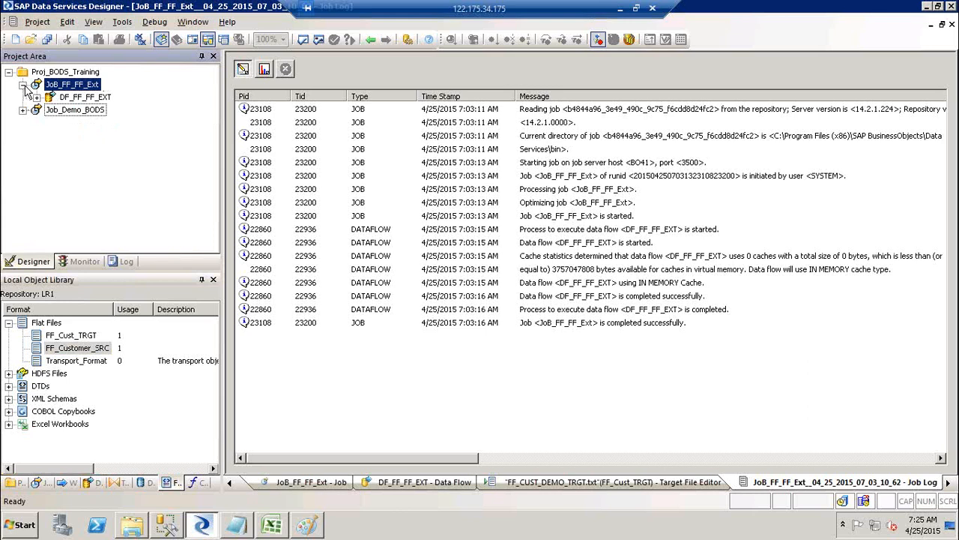
pyautogui.click(24, 84)
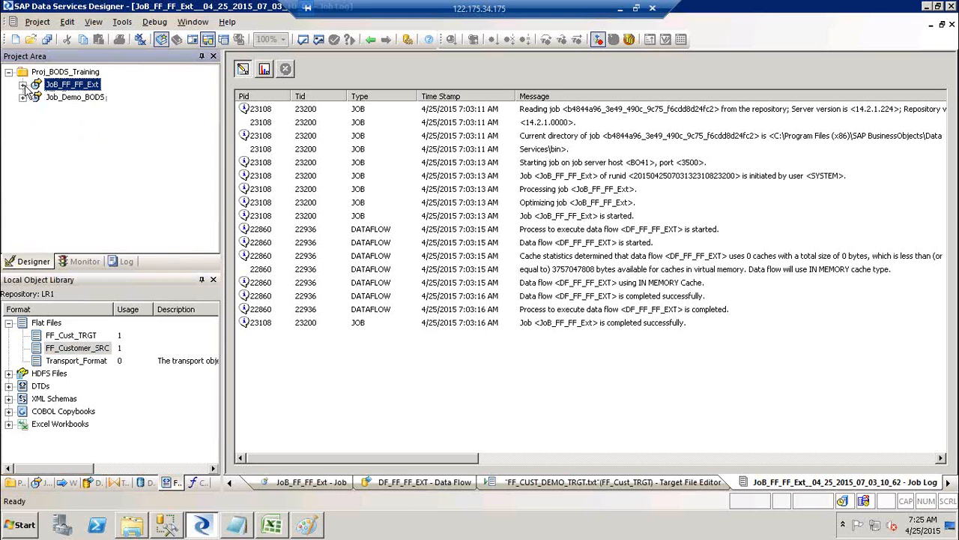
pyautogui.click(166, 527)
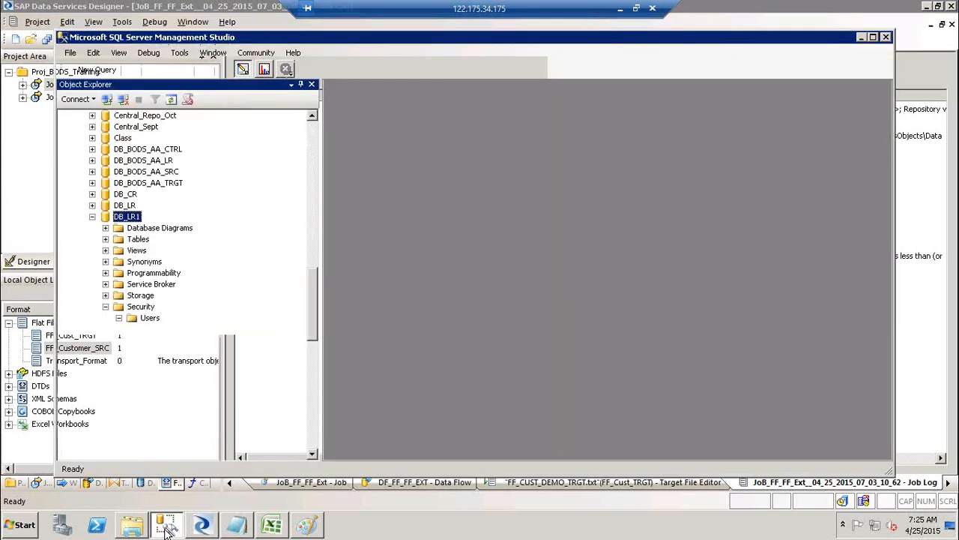
# Collapse DB_LR1 in Object Explorer, select the Target database, then return to Data Services Designer.
pyautogui.click(92, 216)
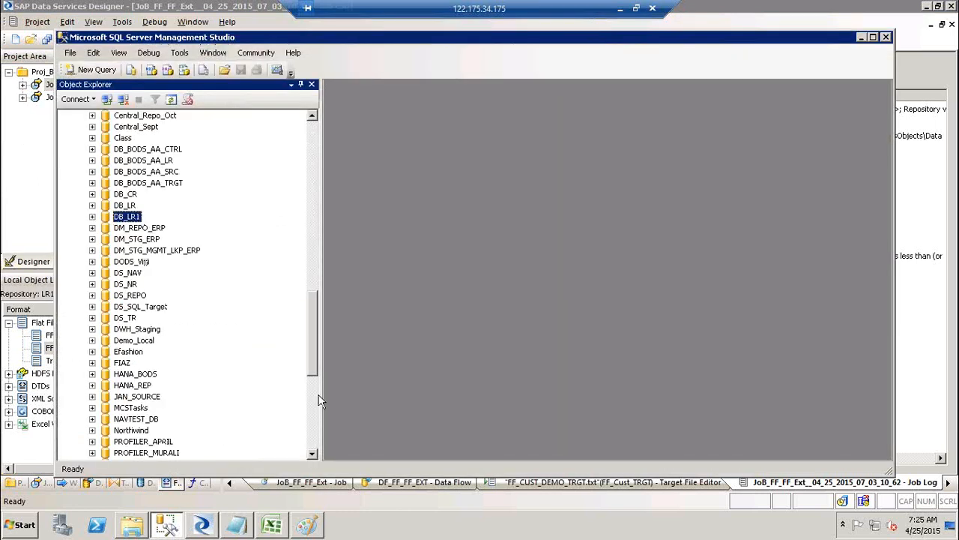
pyautogui.click(313, 440)
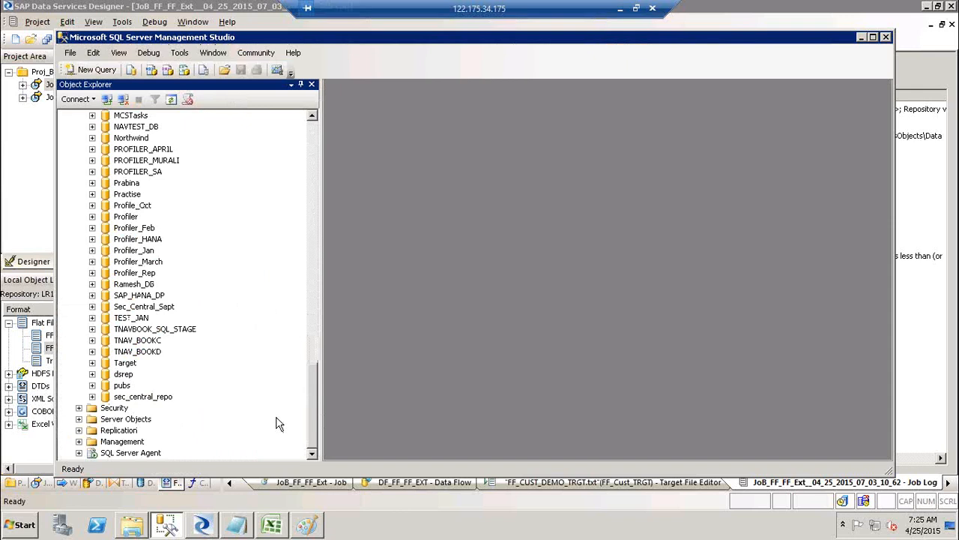
pyautogui.click(130, 365)
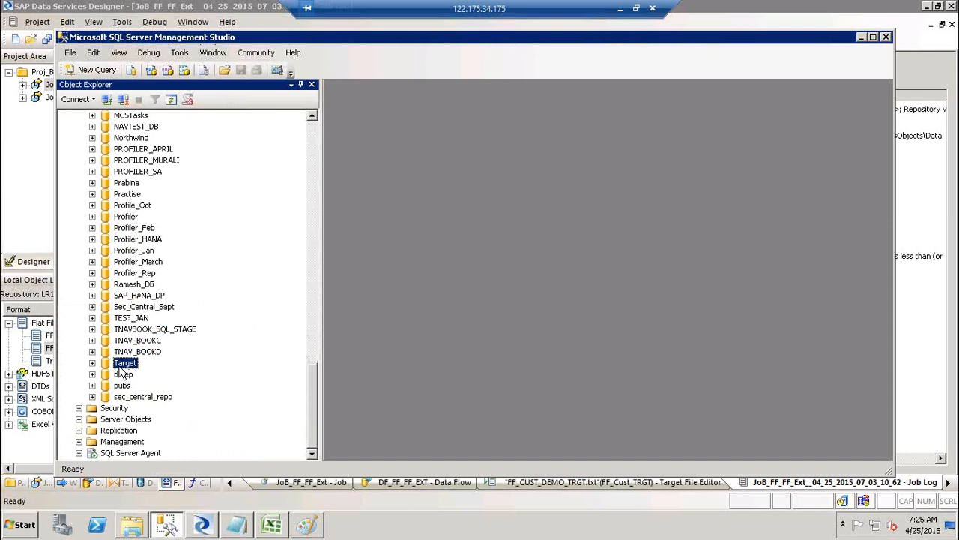
pyautogui.click(208, 529)
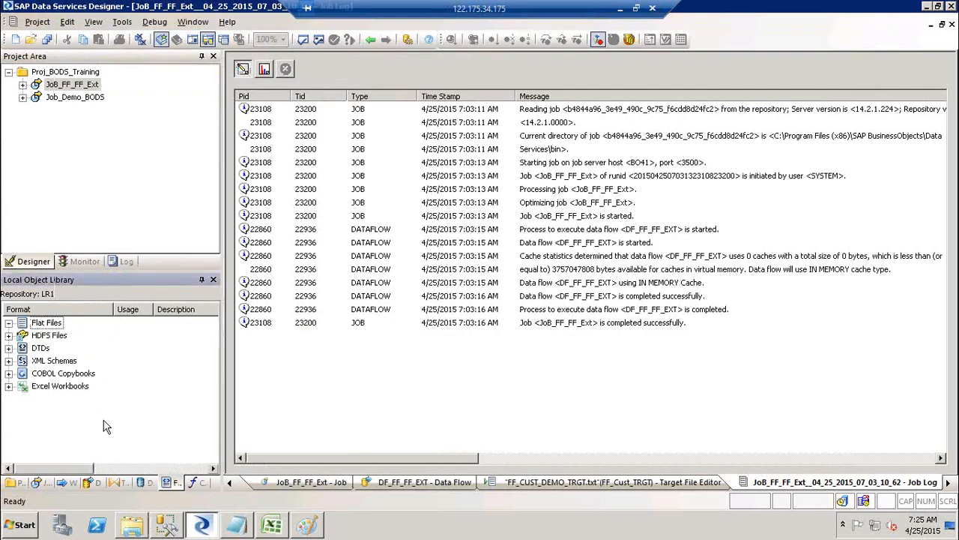
# Show the Datastores library, then draw a small ellipse where the right-hand line meets the Paint diagram's box.
pyautogui.click(144, 482)
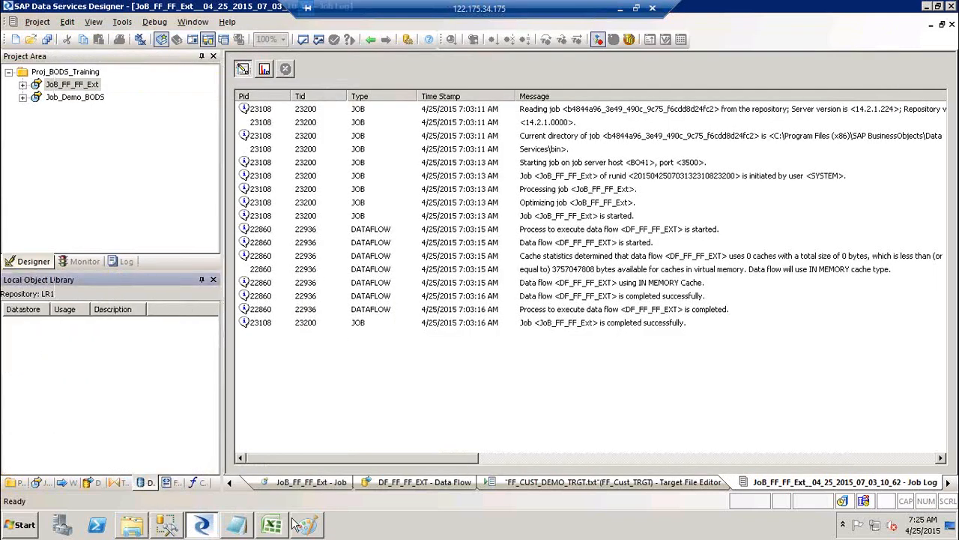
pyautogui.click(307, 527)
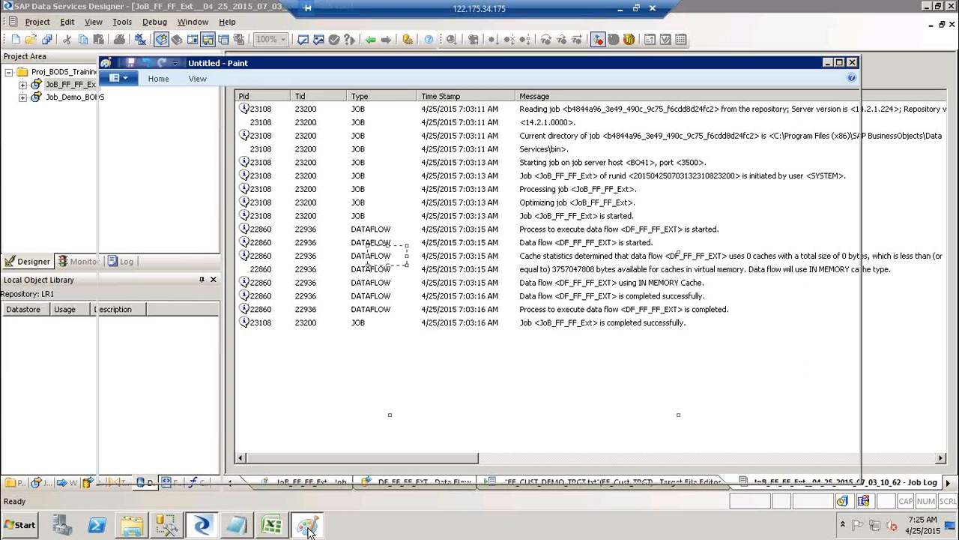
pyautogui.click(158, 77)
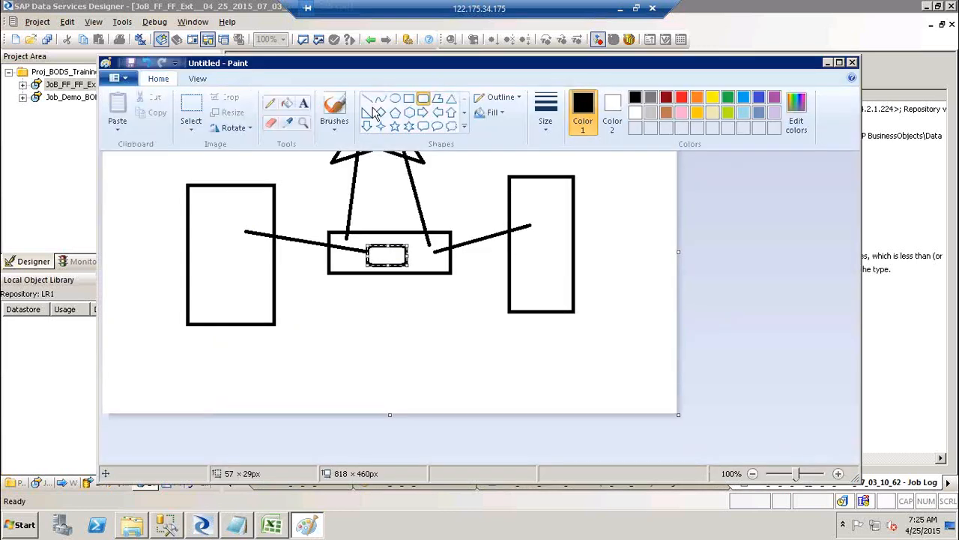
pyautogui.click(394, 100)
pyautogui.click(434, 241)
pyautogui.moveTo(431, 243); pyautogui.dragTo(450, 263)
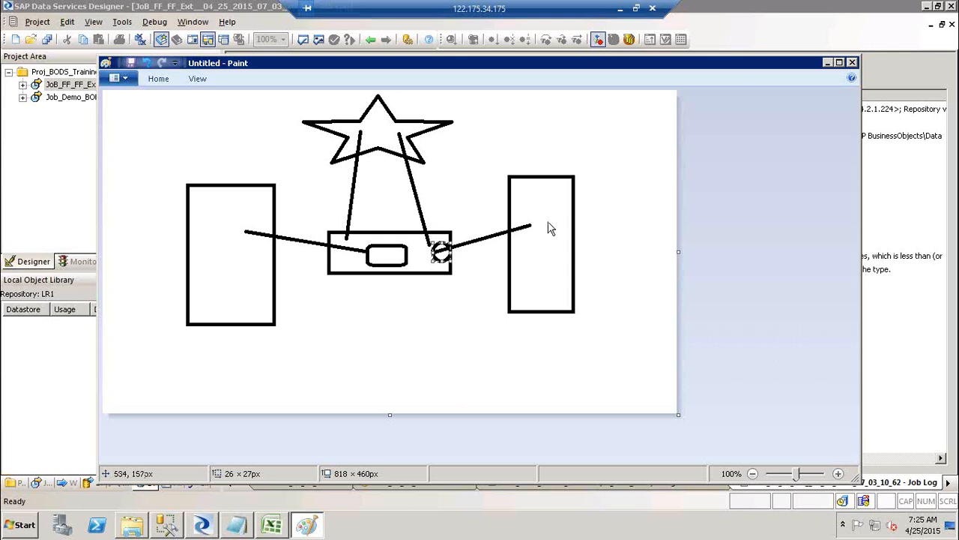
pyautogui.hotkey('alt', 'Tab')
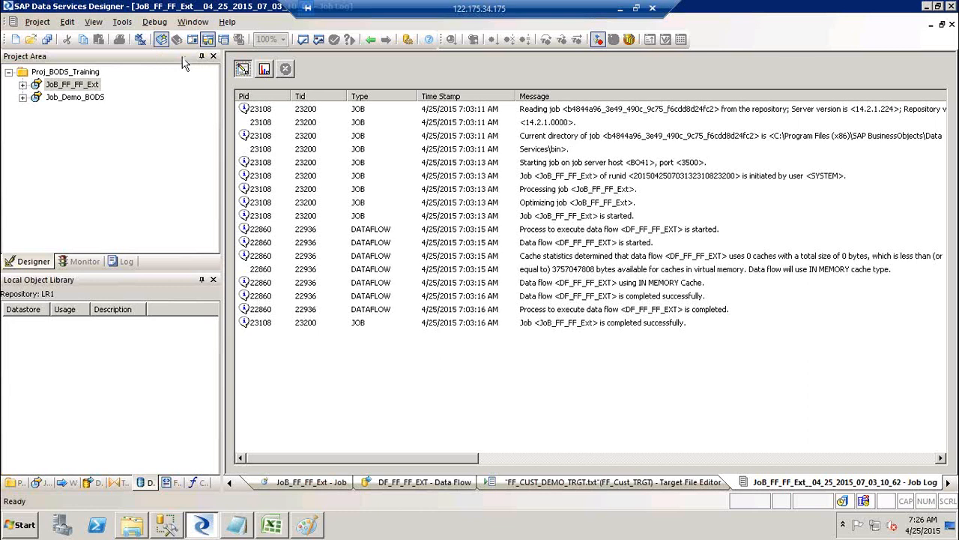
# Close all workspace windows, then choose New from the empty Datastores library's context menu.
pyautogui.click(142, 43)
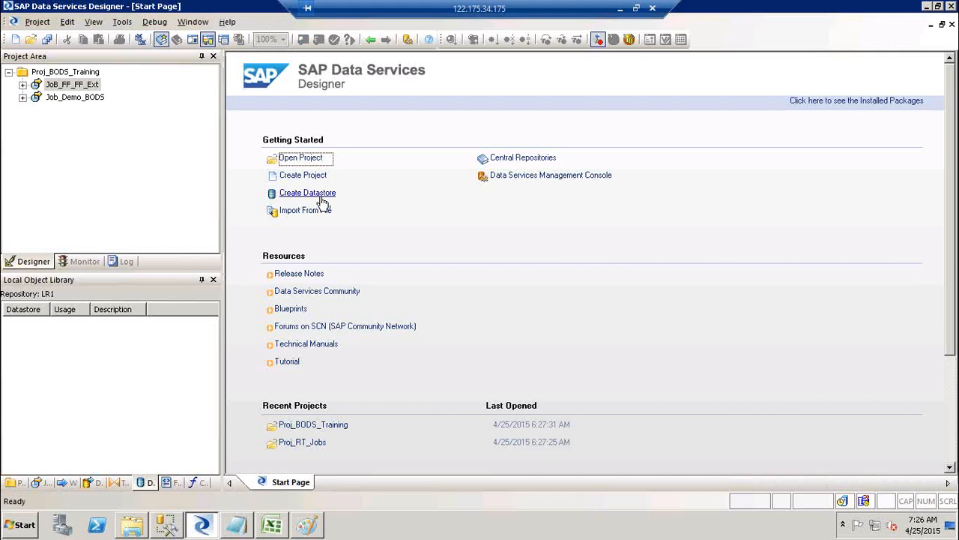
pyautogui.click(34, 22)
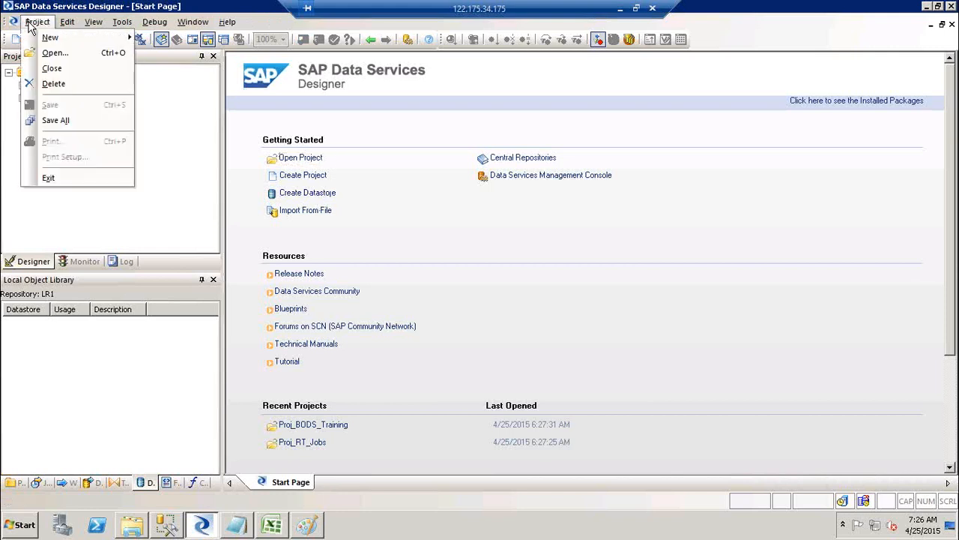
pyautogui.moveTo(43, 41)
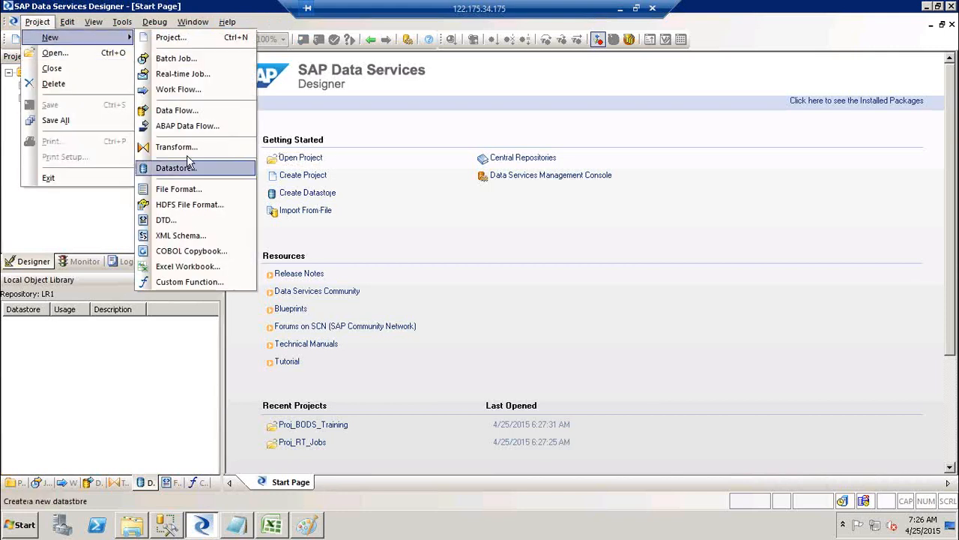
pyautogui.click(458, 235)
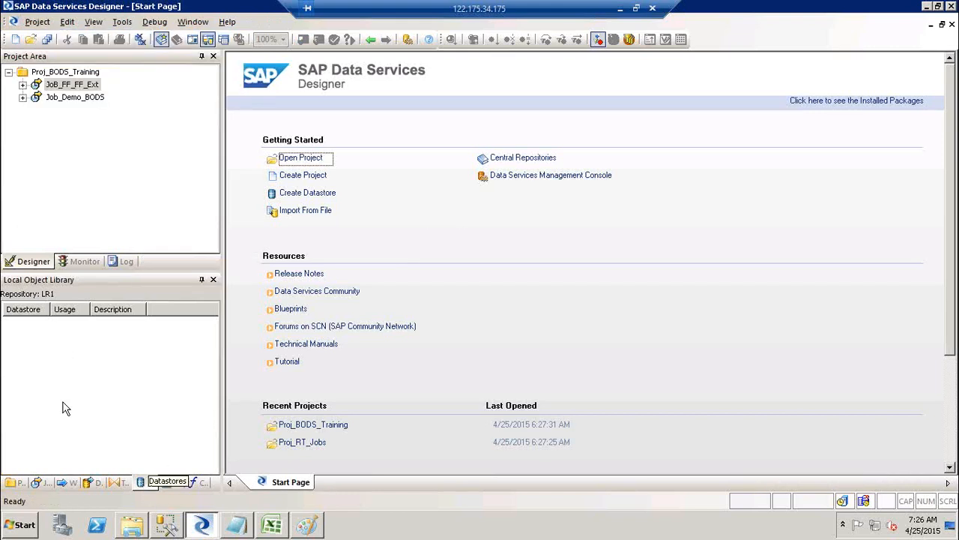
pyautogui.click(42, 390)
pyautogui.rightClick(43, 390)
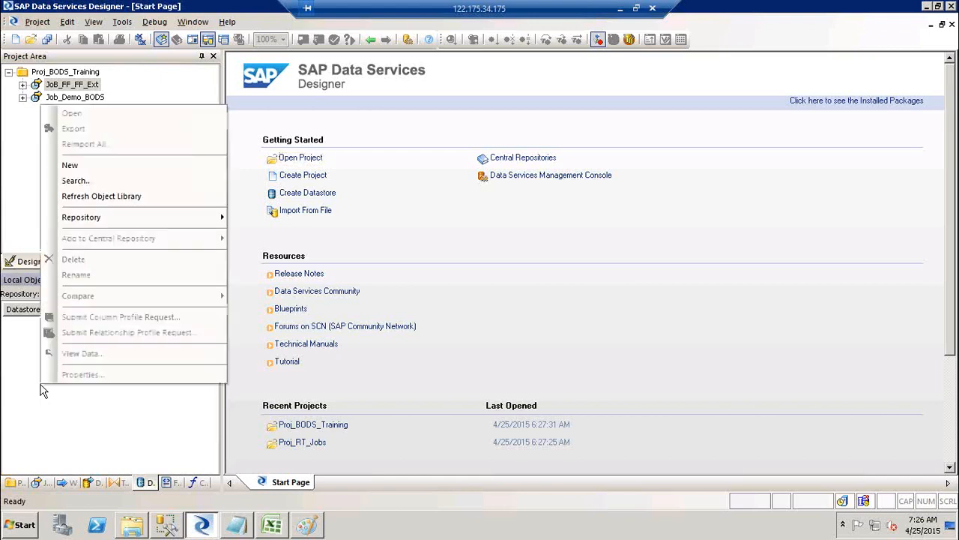
pyautogui.click(100, 163)
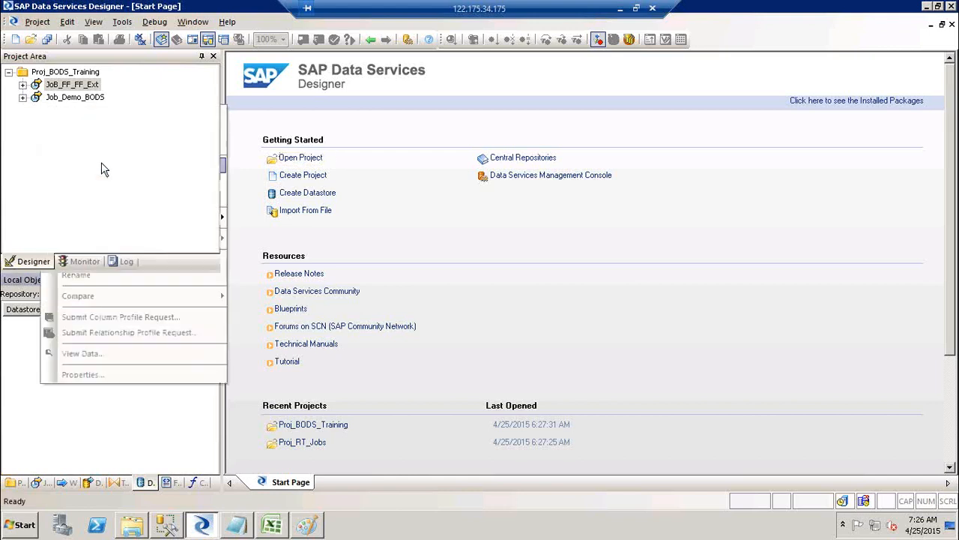
# Name the datastore DS_Target, set its type to Database, and close SQL Server Management Studio.
pyautogui.write('DS_')
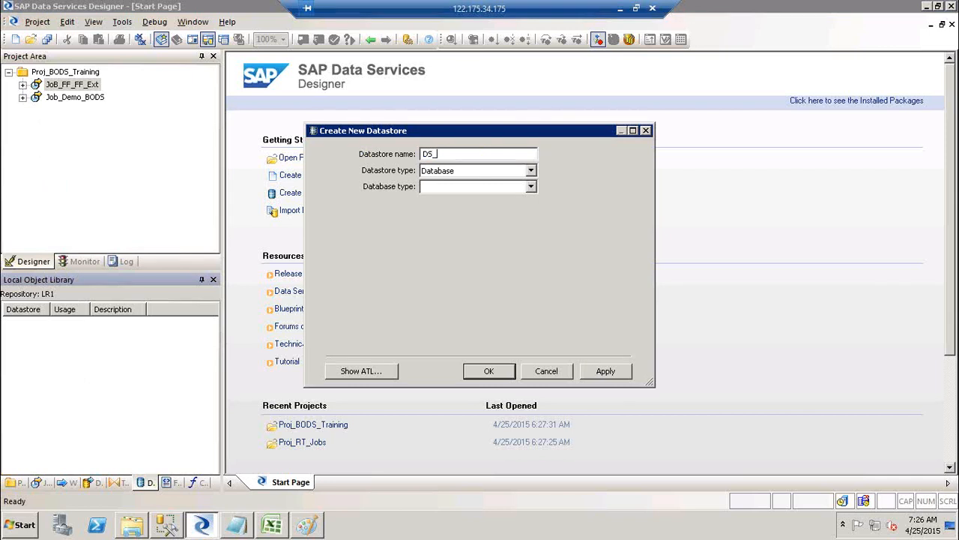
pyautogui.write('T')
pyautogui.write('e')
pyautogui.write('rge')
pyautogui.click(462, 174)
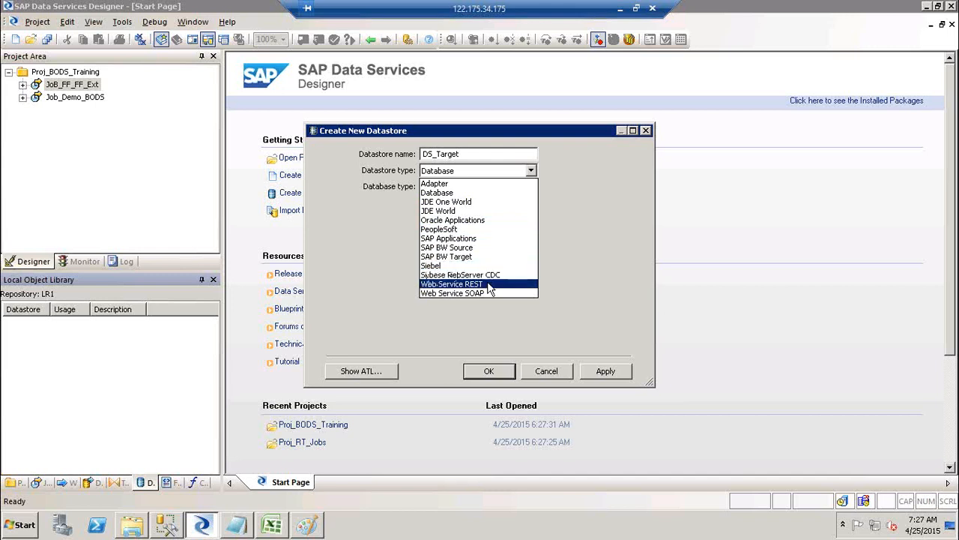
pyautogui.click(463, 193)
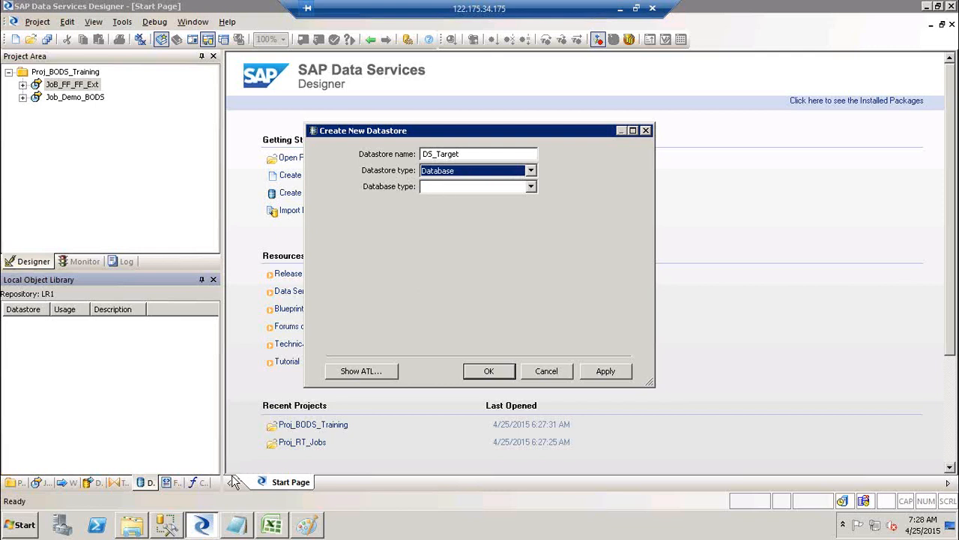
pyautogui.click(168, 527)
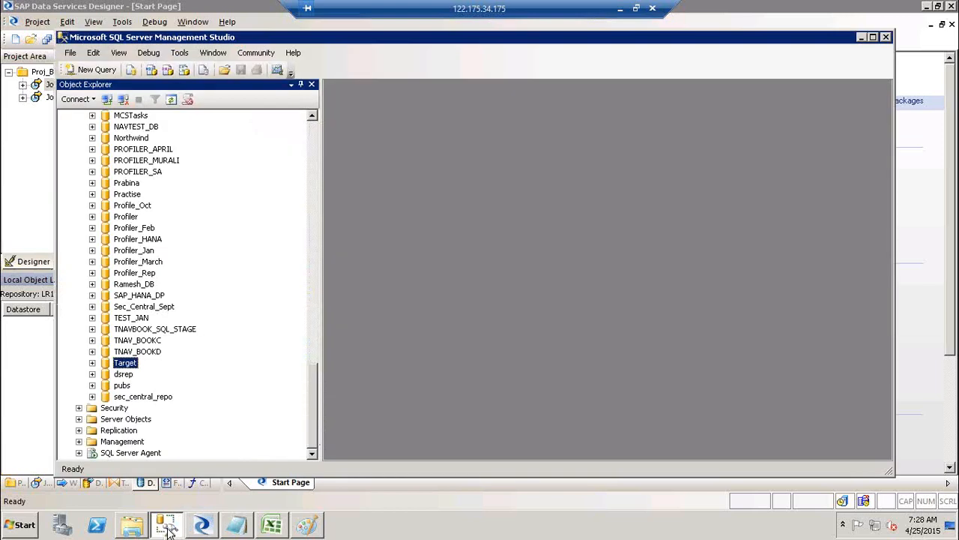
pyautogui.click(885, 37)
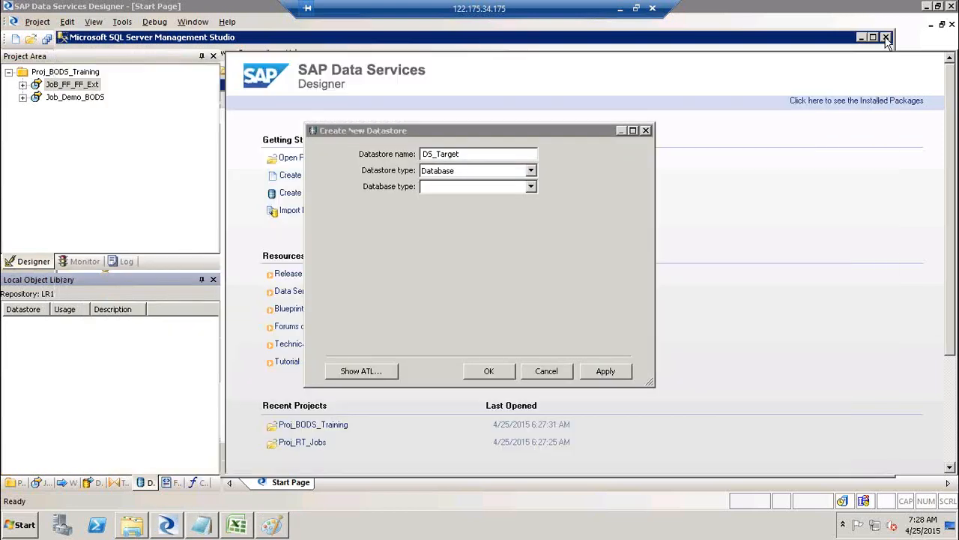
pyautogui.click(530, 187)
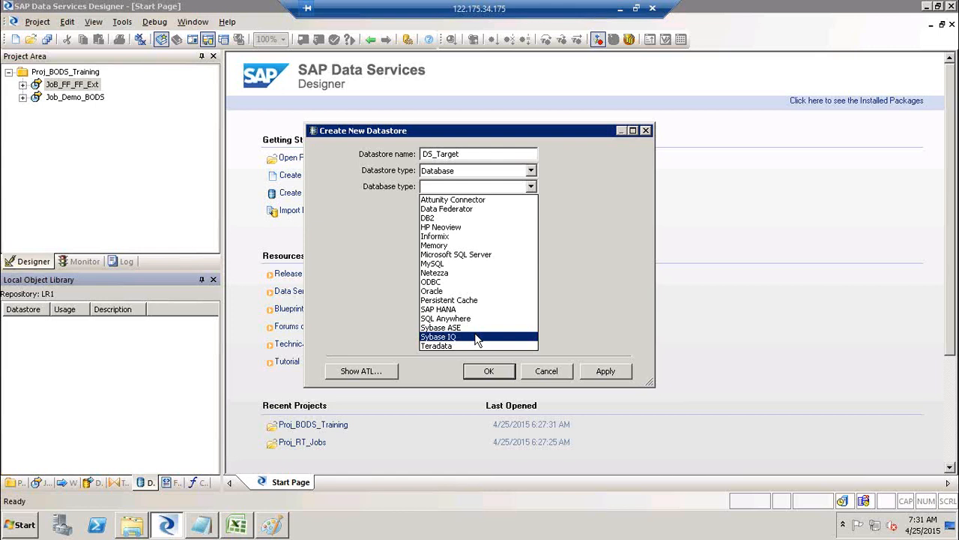
# Choose Microsoft SQL Server, version Microsoft SQL Server 2008, and enter BO41 as the database server name.
pyautogui.click(485, 255)
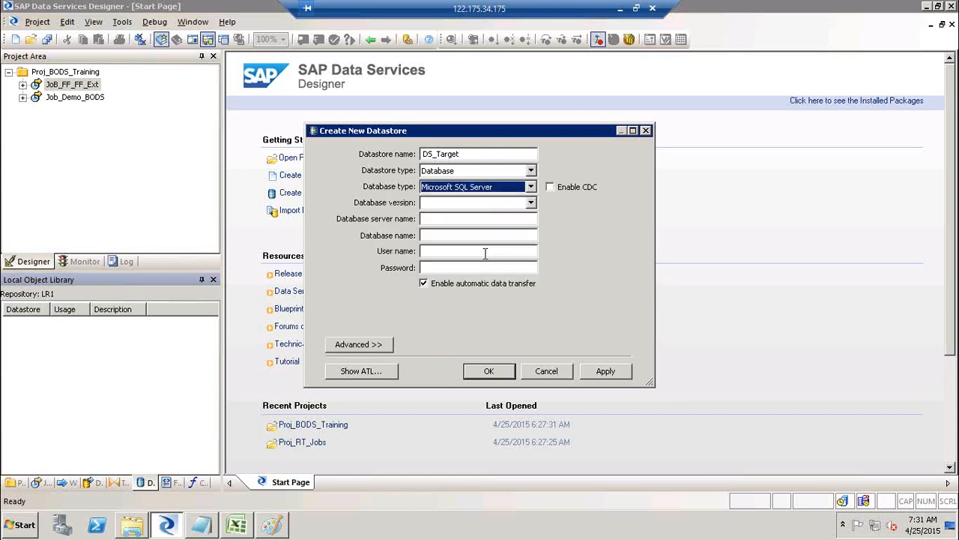
pyautogui.click(530, 204)
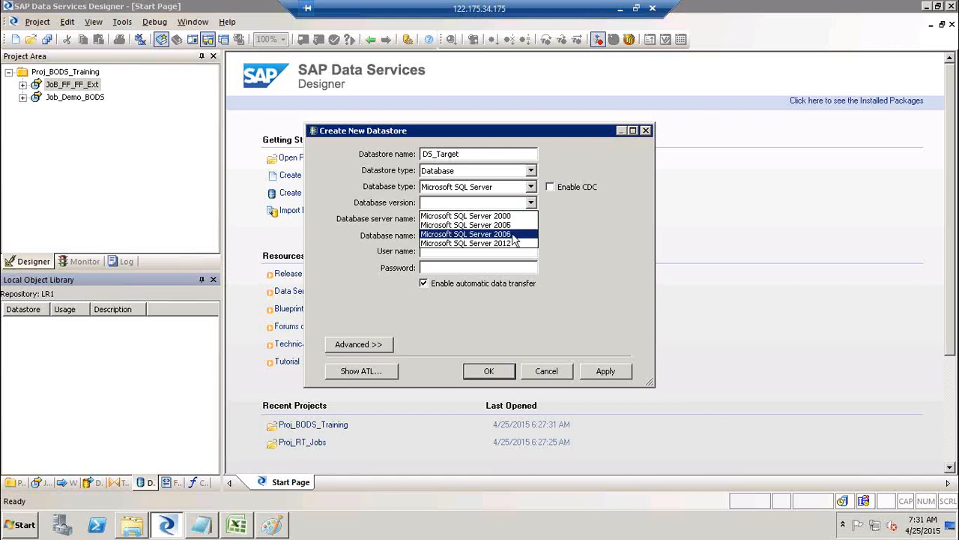
pyautogui.click(514, 235)
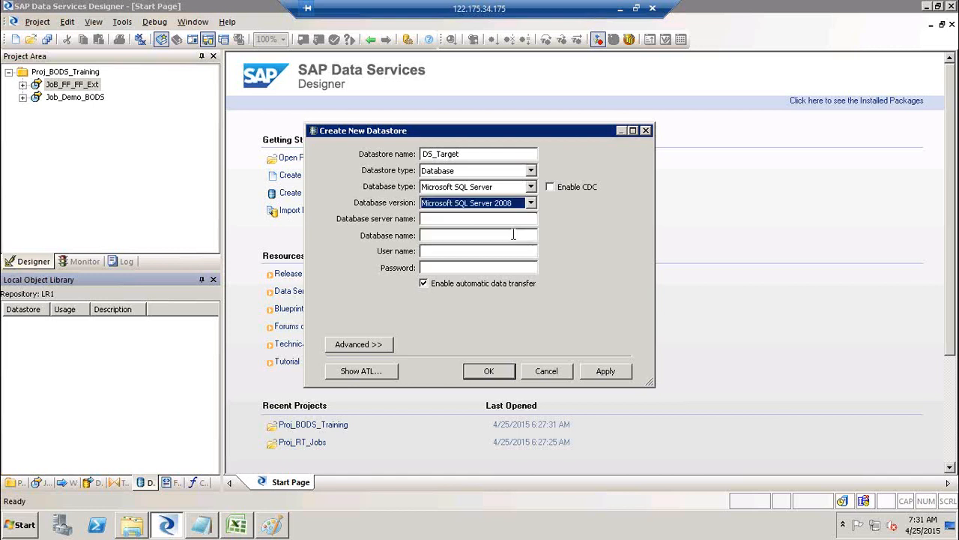
pyautogui.click(33, 528)
pyautogui.click(60, 472)
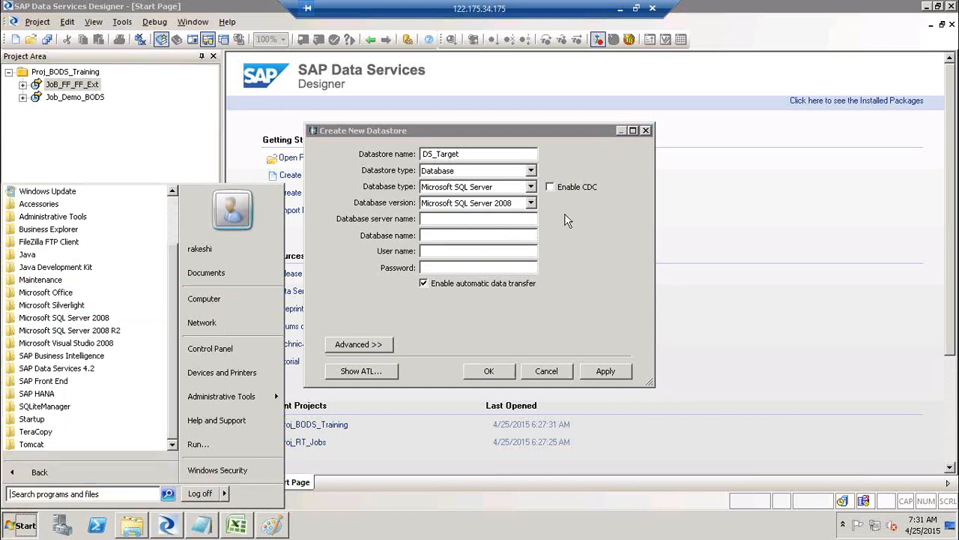
pyautogui.click(487, 219)
pyautogui.click(469, 219)
pyautogui.write('BO41')
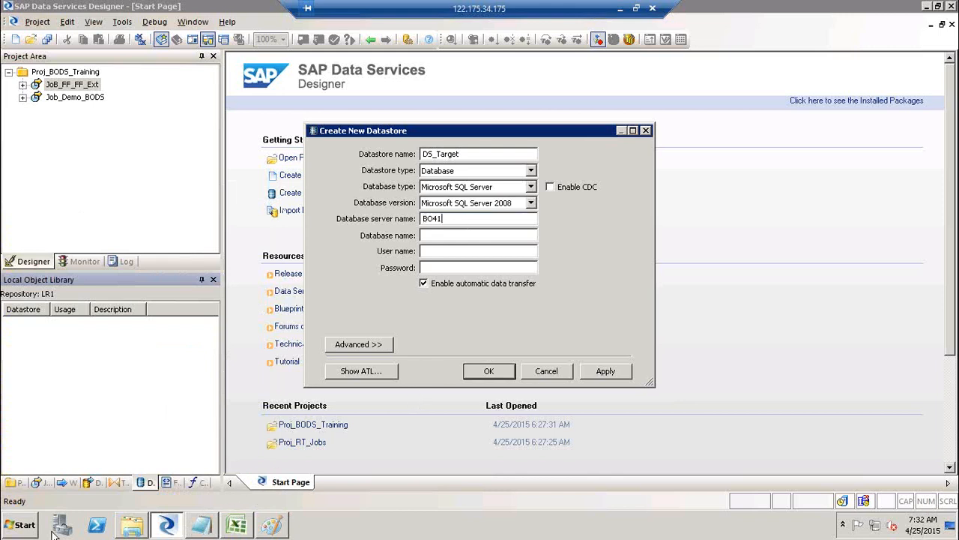
# Launch SQL Server Management Studio and log in to server BO41 with SQL authentication.
pyautogui.click(28, 531)
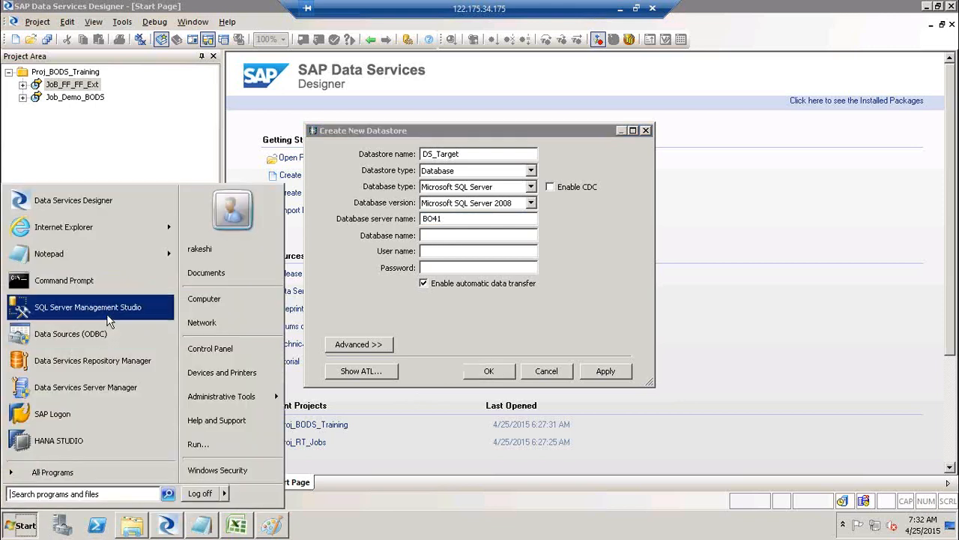
pyautogui.click(108, 321)
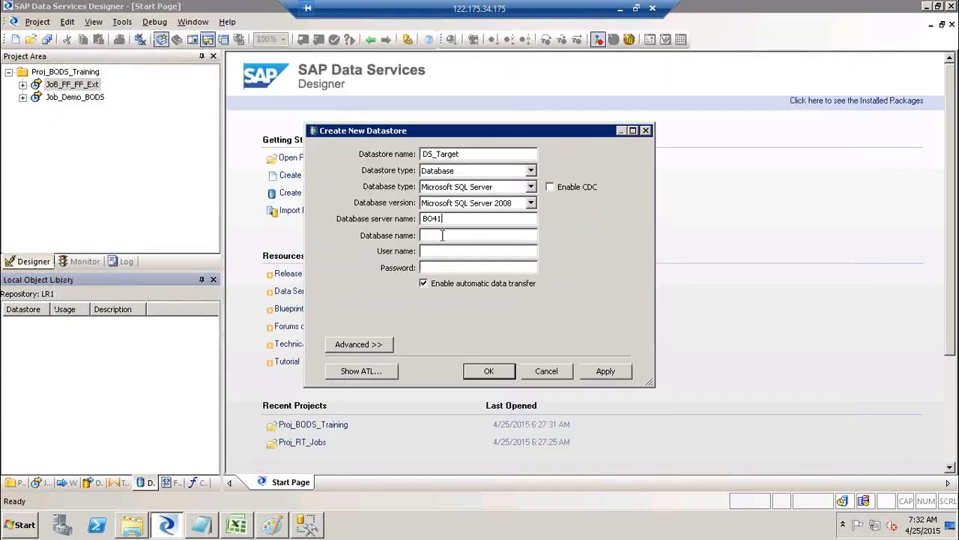
pyautogui.click(440, 236)
pyautogui.hotkey('alt', 'Tab')
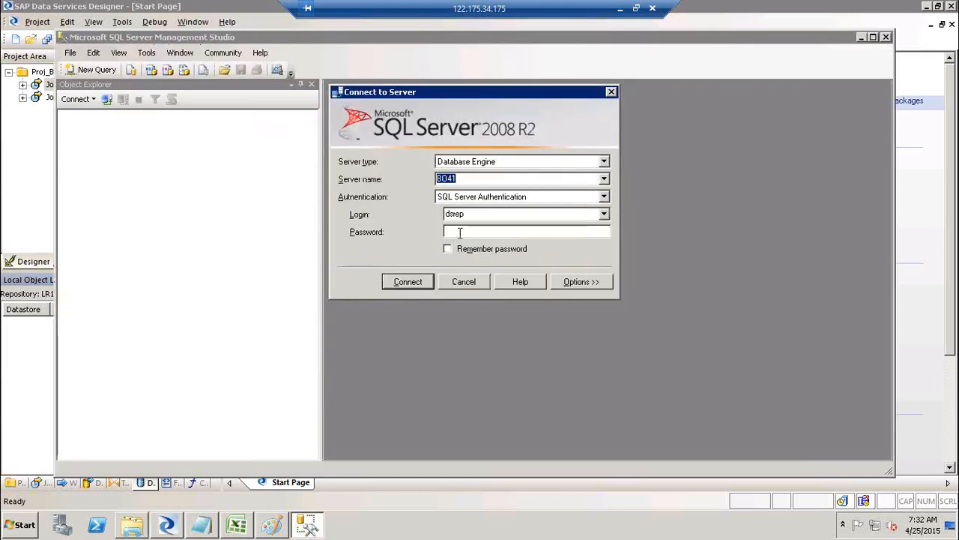
pyautogui.press('Return')
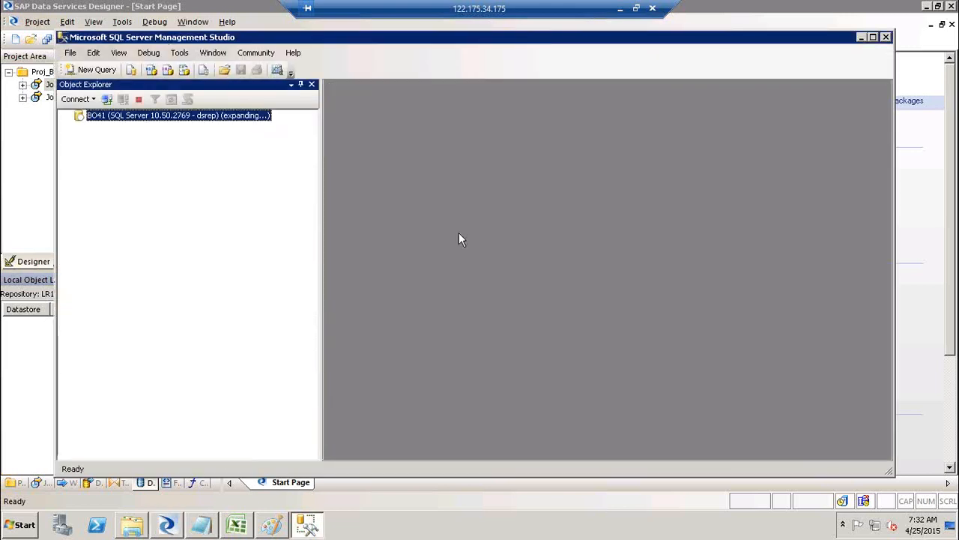
# Expand the BO41 databases and locate the Target database in the list.
pyautogui.click(78, 126)
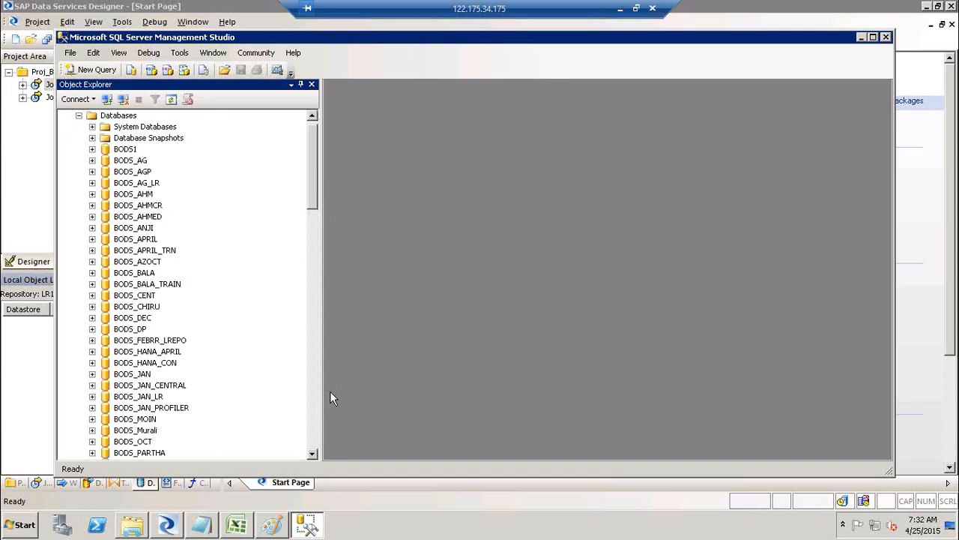
pyautogui.click(314, 445)
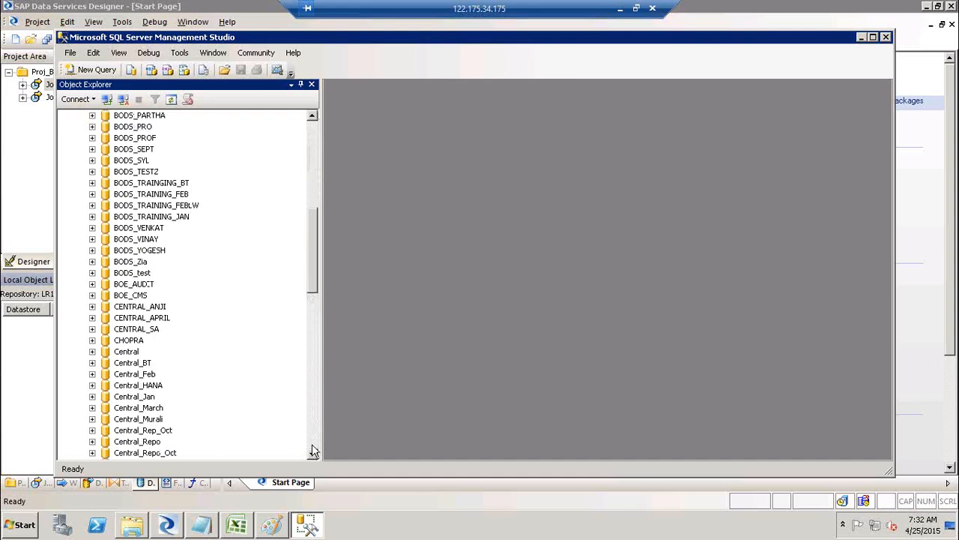
pyautogui.click(314, 447)
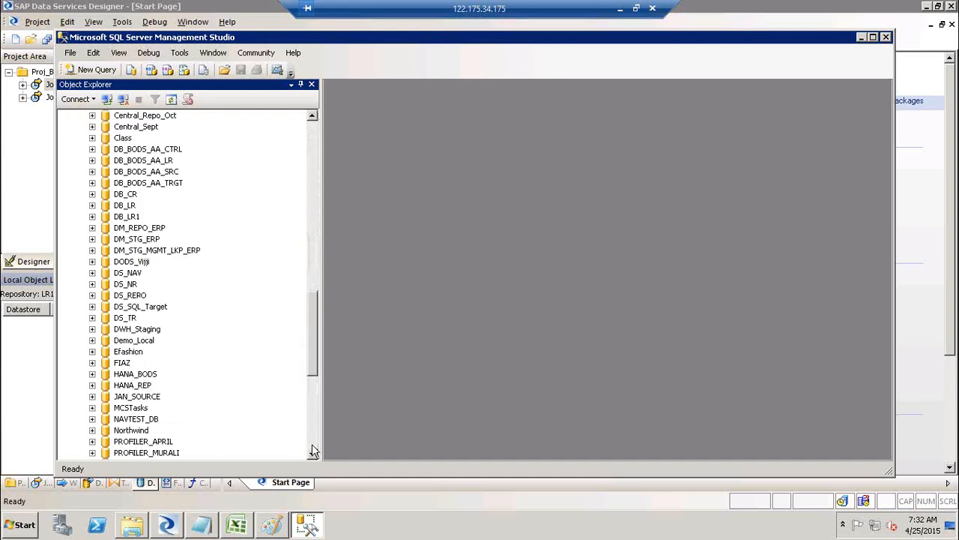
pyautogui.click(313, 449)
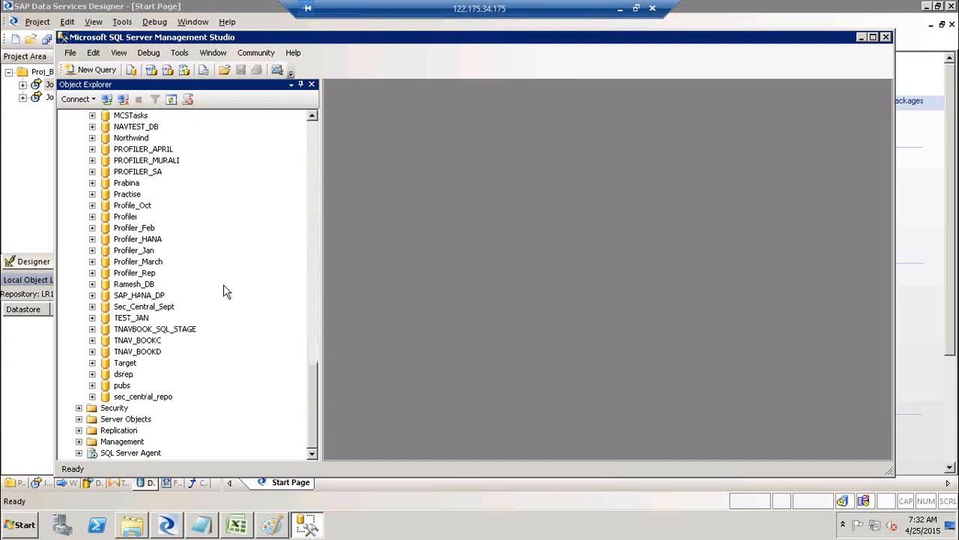
pyautogui.click(125, 362)
# Enter database name Target plus the user name and password in DS_Target, then apply.
pyautogui.click(126, 363)
pyautogui.hotkey('ctrl', 'c')
pyautogui.hotkey('alt', 'Tab')
pyautogui.hotkey('ctrl', 'v')
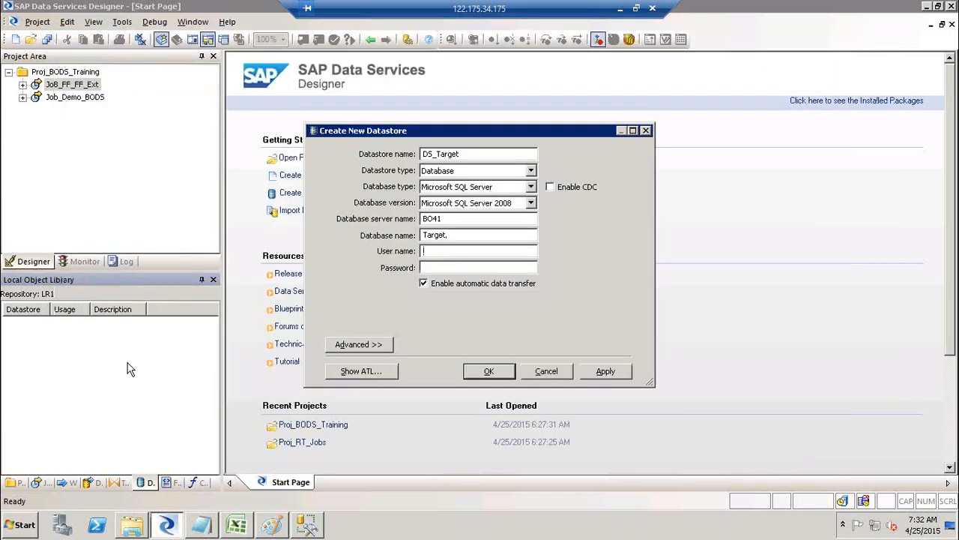
pyautogui.click(616, 375)
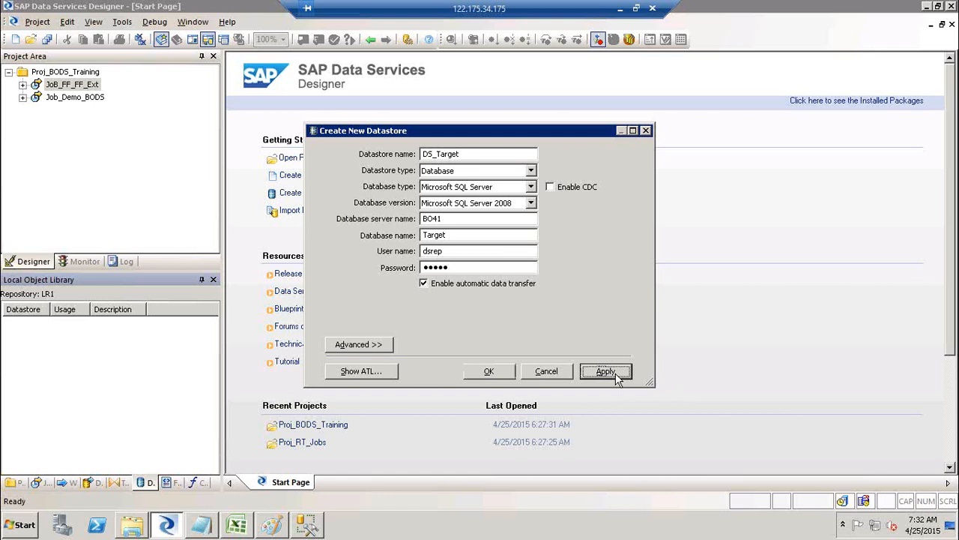
# Replace the datastore password and apply again to test the connection.
pyautogui.click(494, 271)
pyautogui.press('BackSpace')
pyautogui.press('BackSpace')
pyautogui.press('BackSpace')
pyautogui.press('BackSpace')
pyautogui.press('BackSpace')
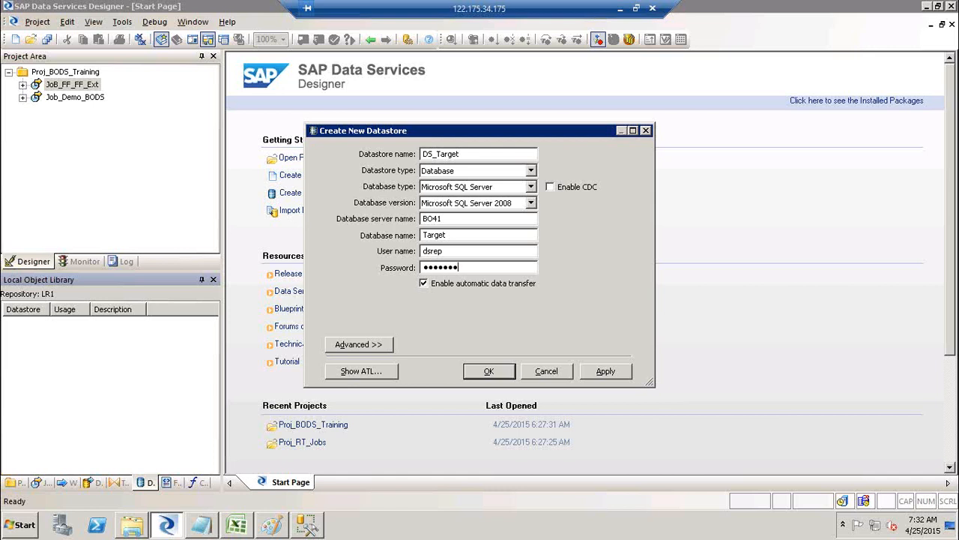
pyautogui.click(622, 374)
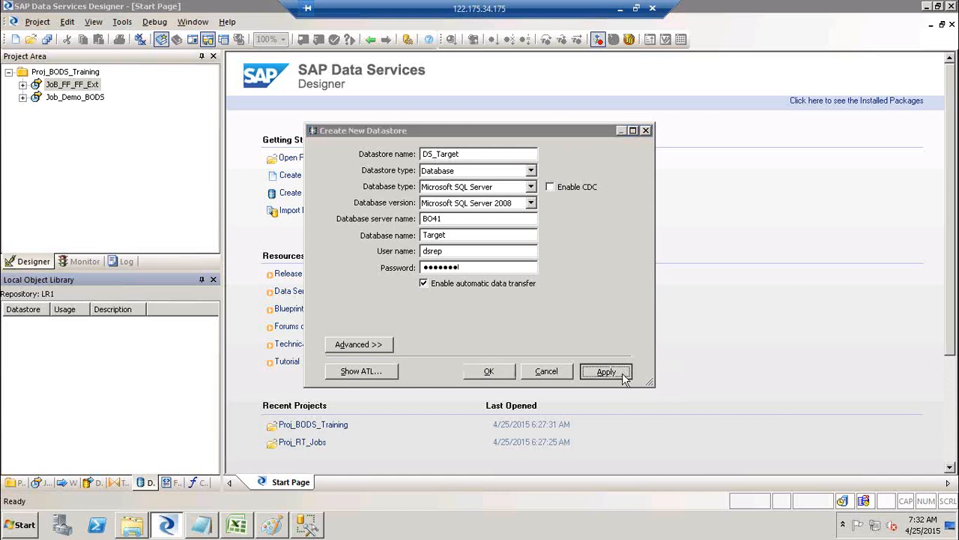
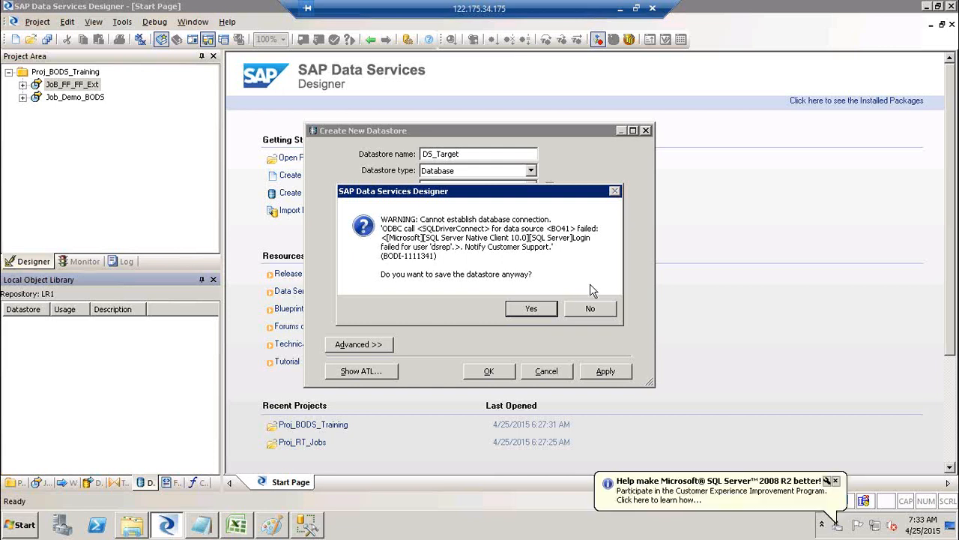
# Re-enter the DS_Target password, apply the corrected settings, and save the datastore.
pyautogui.click(591, 310)
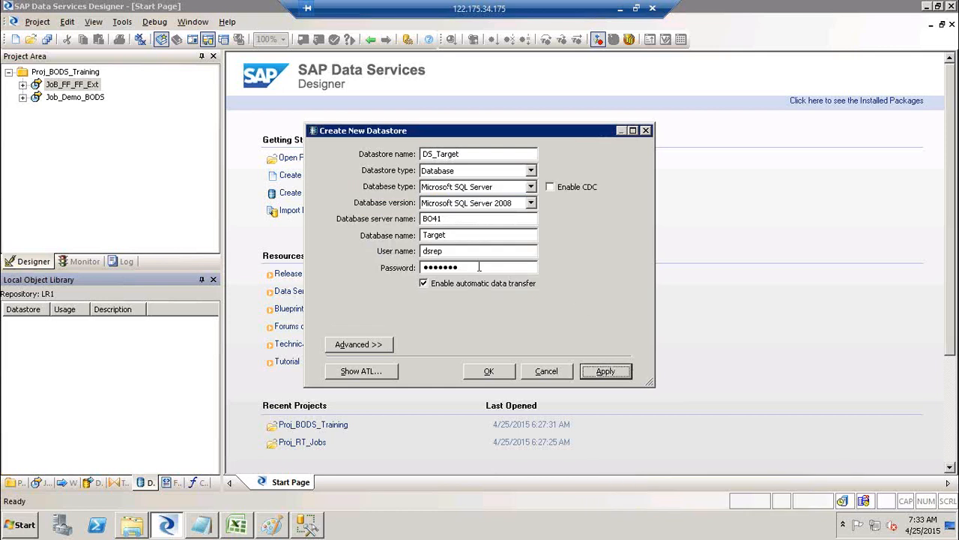
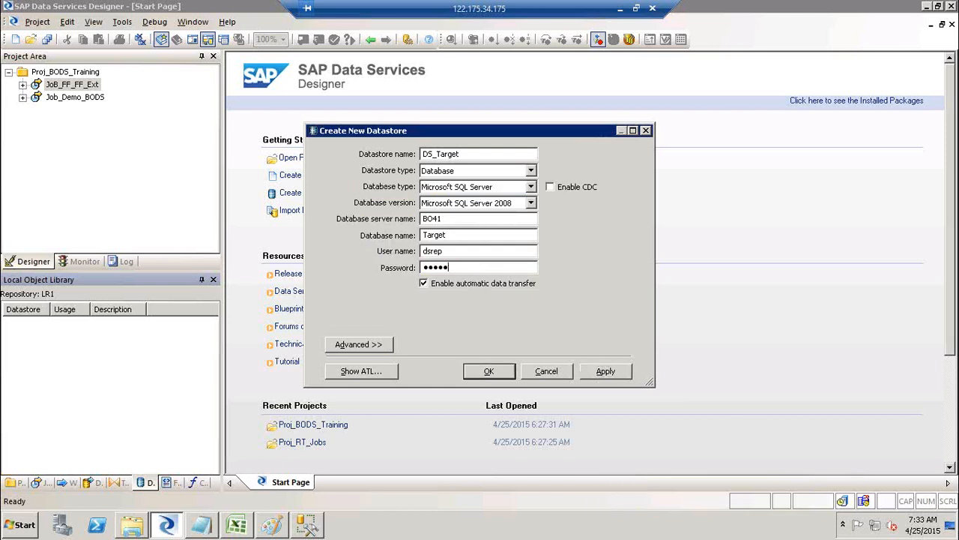
pyautogui.click(603, 373)
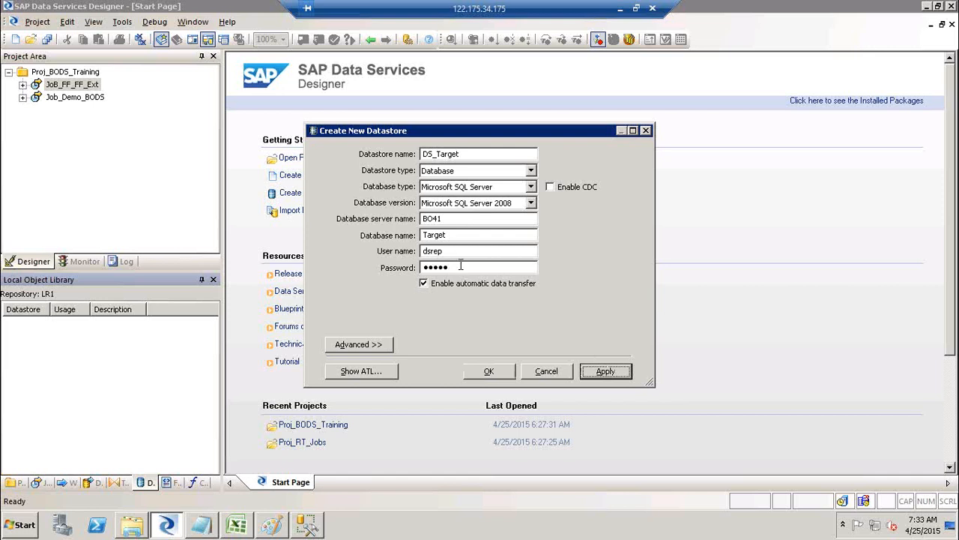
pyautogui.click(490, 371)
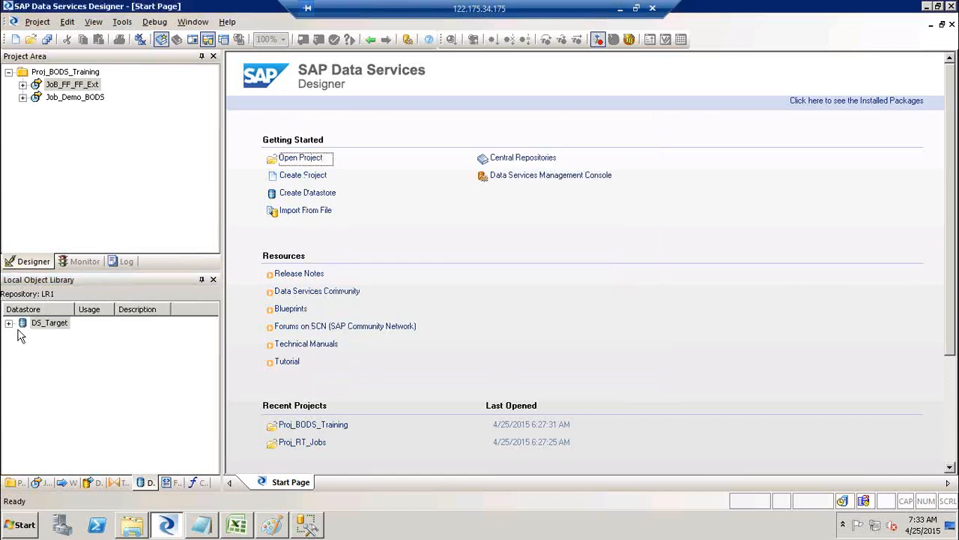
# Expand DS_Target in the object library to show its Tables and Template Tables categories.
pyautogui.click(8, 323)
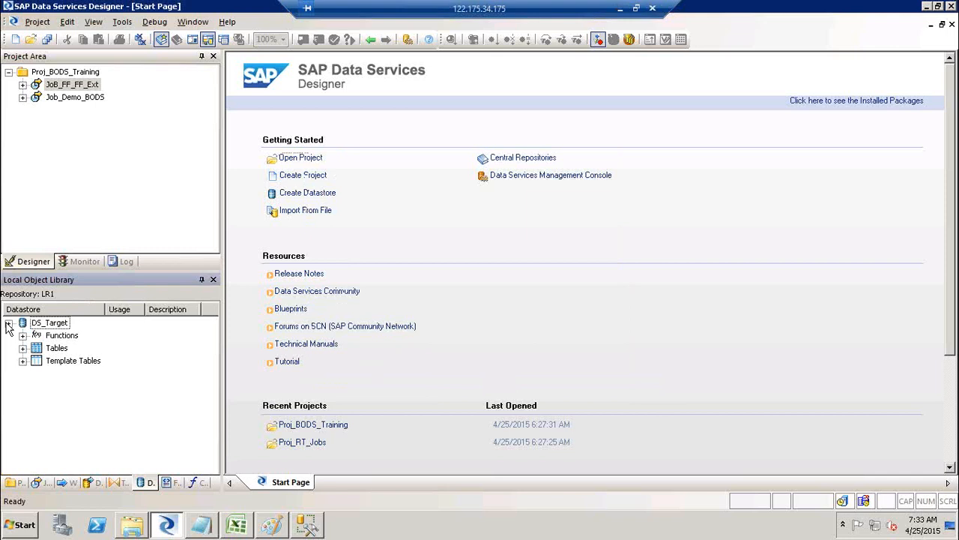
pyautogui.click(53, 349)
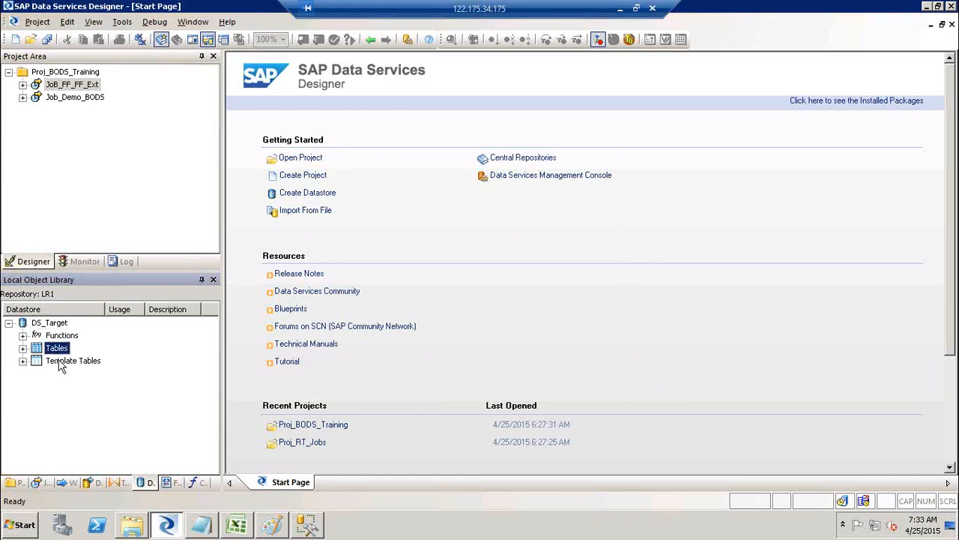
pyautogui.click(60, 363)
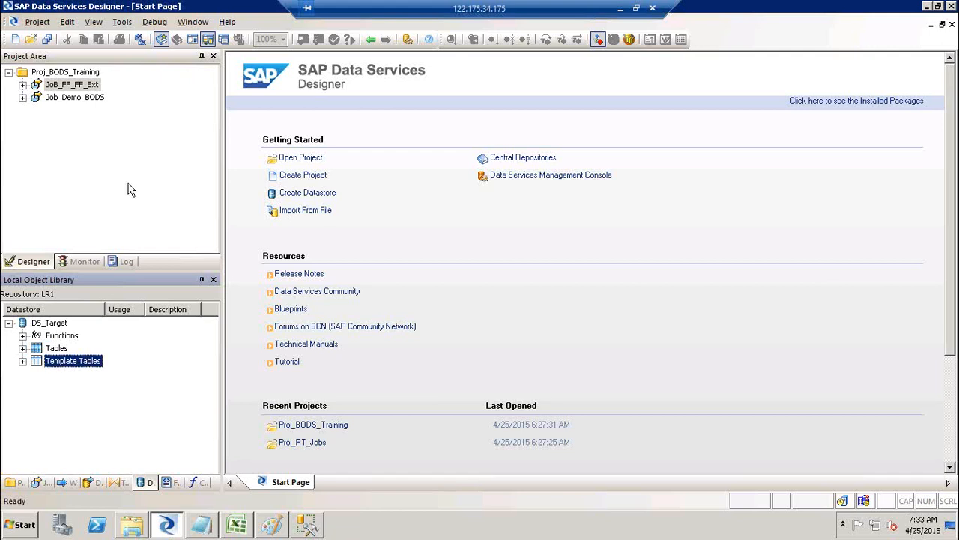
pyautogui.rightClick(72, 74)
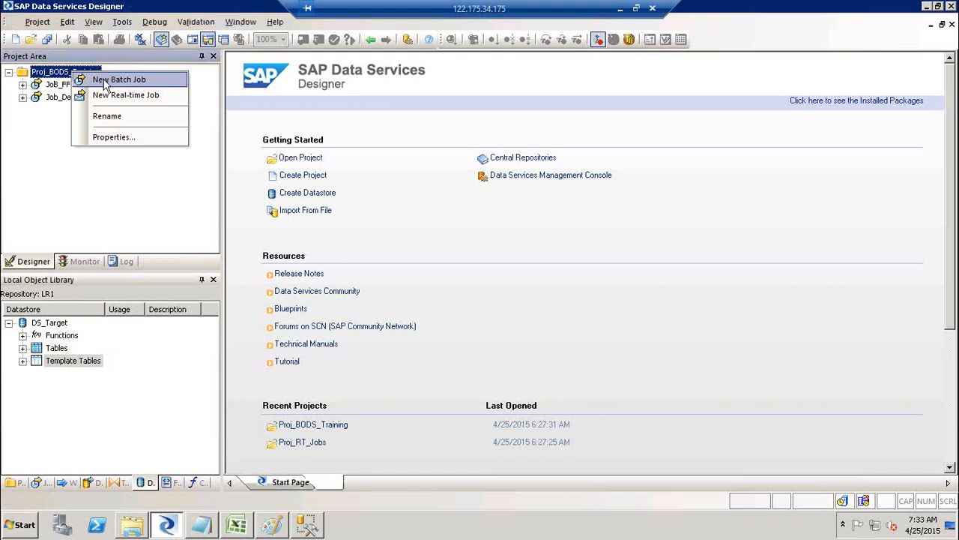
# Create a new batch job in Proj_BODS_Training and name it Job_FF_DB_Ext.
pyautogui.click(105, 83)
pyautogui.click(104, 94)
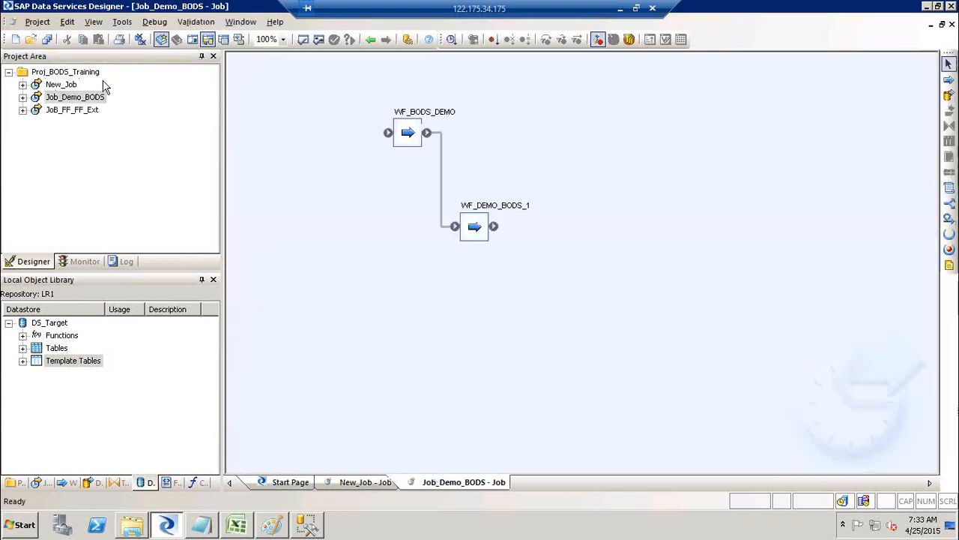
pyautogui.click(63, 87)
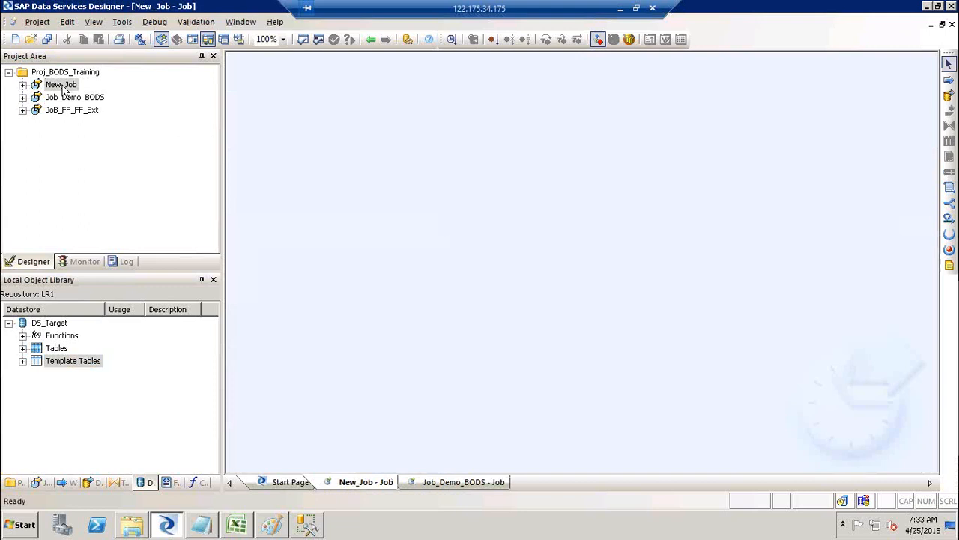
pyautogui.click(63, 87)
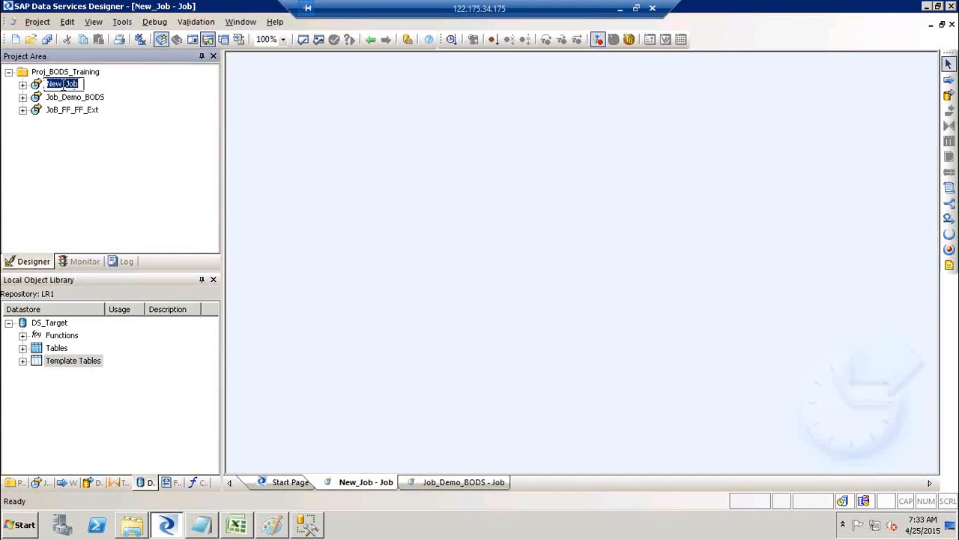
pyautogui.write('Job_FF_DB_Ext')
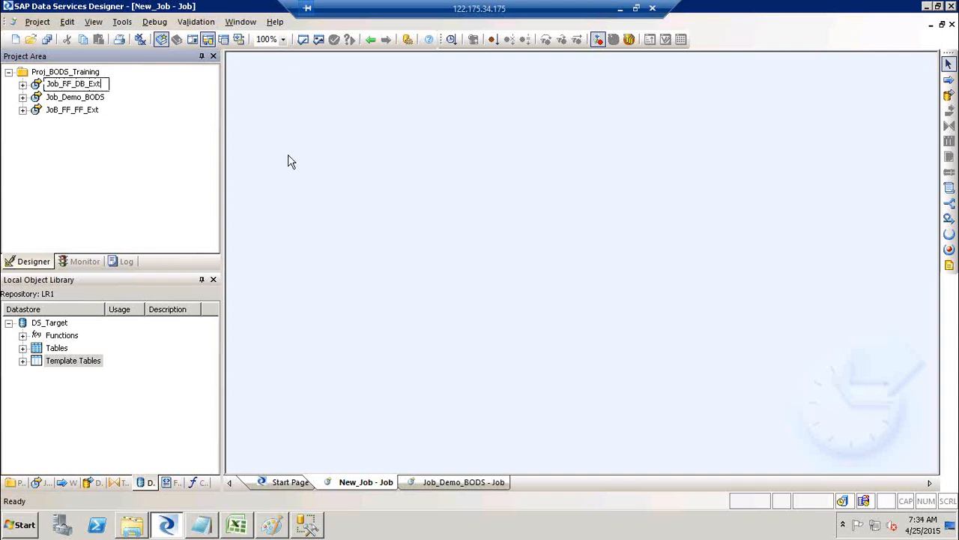
pyautogui.click(291, 162)
# Add a data flow named DF_FF_DB_Ext to the job and open it.
pyautogui.click(948, 94)
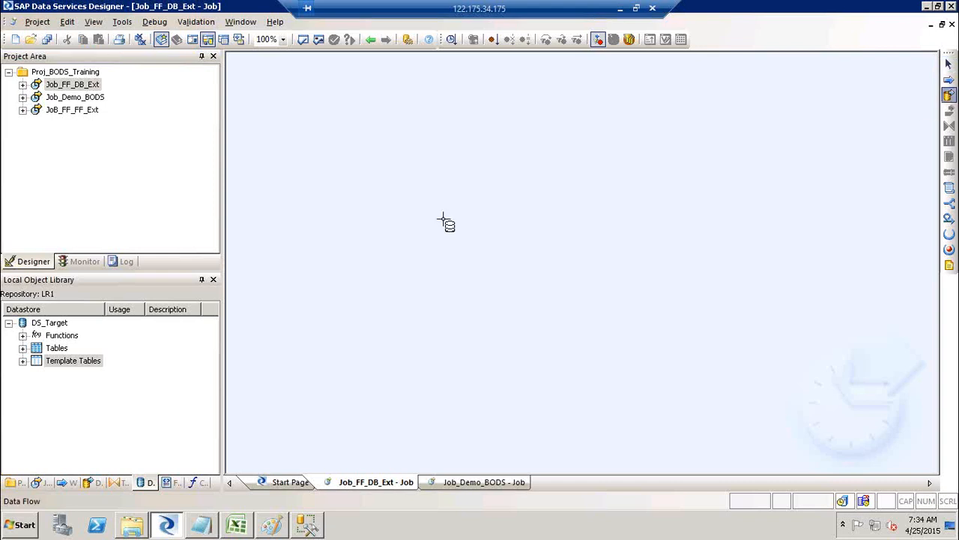
pyautogui.click(443, 221)
pyautogui.write('DF_')
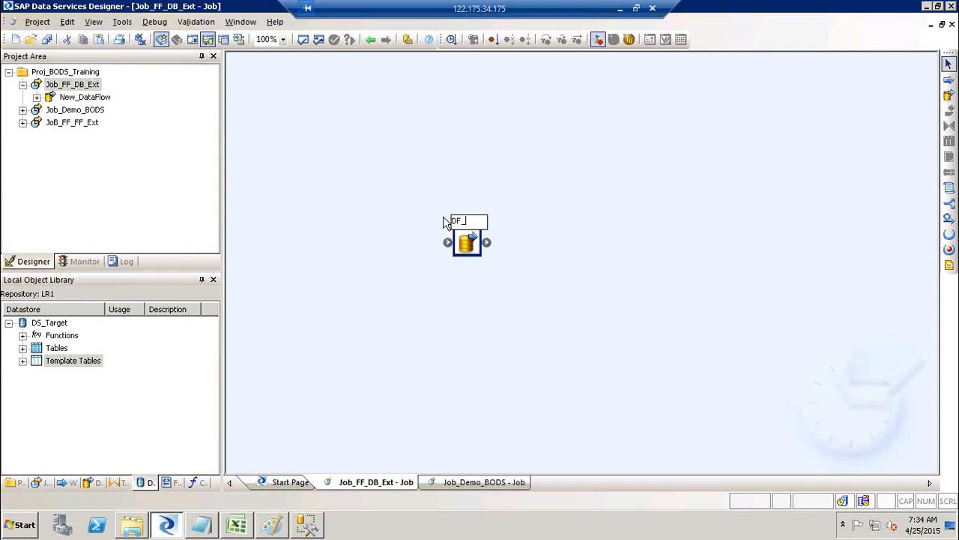
pyautogui.write('FF_DB_Ext')
pyautogui.click(474, 206)
pyautogui.doubleClick(483, 224)
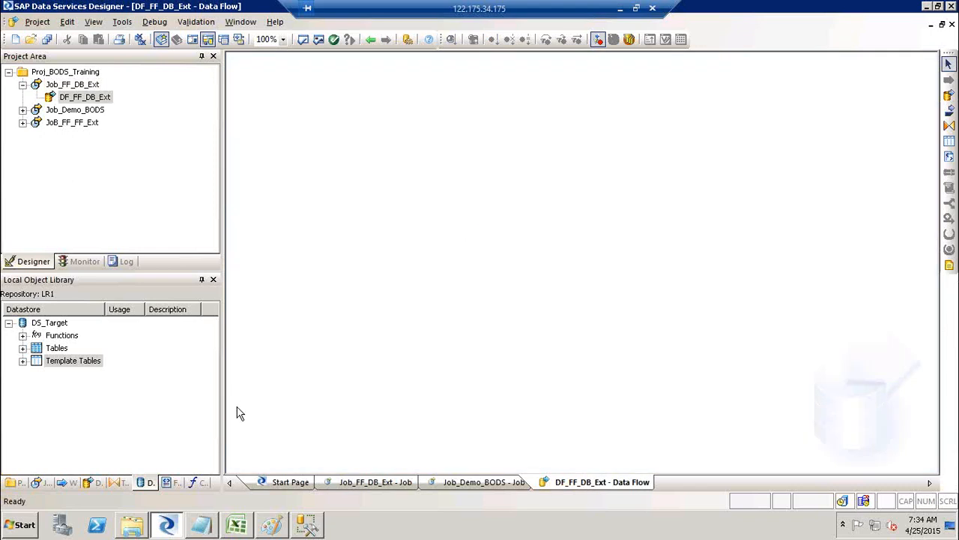
pyautogui.click(176, 478)
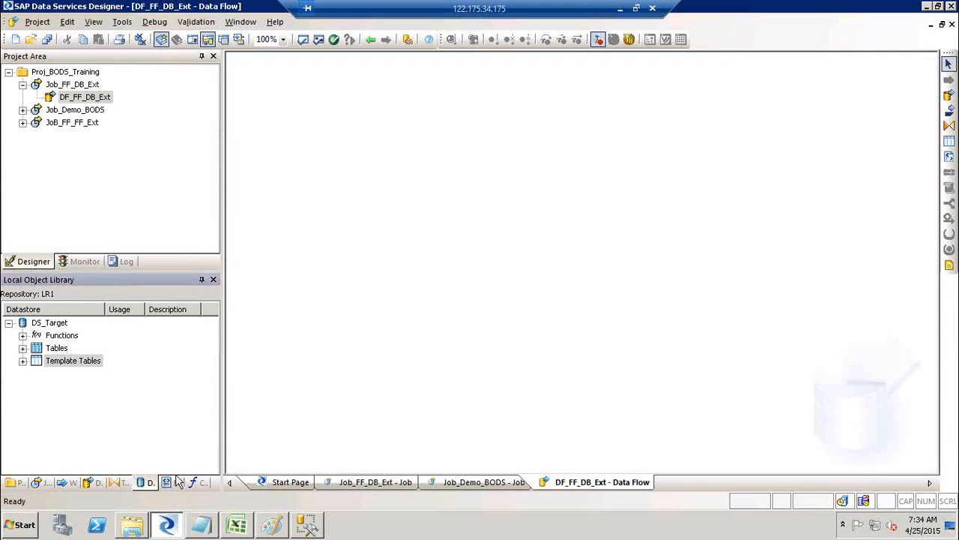
# Drop the FF_Customer_SRC flat file format onto the DF_FF_DB_Ext canvas as its source.
pyautogui.click(173, 484)
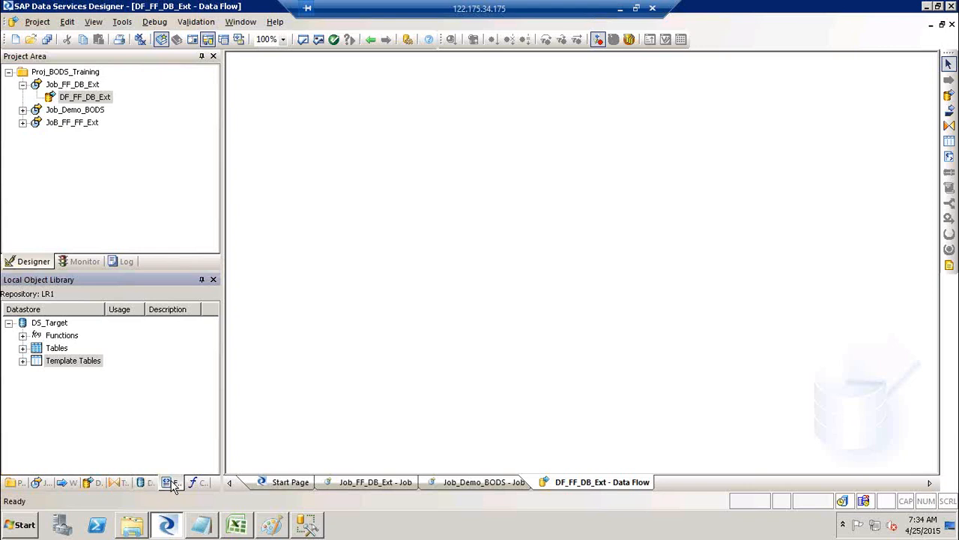
pyautogui.click(9, 322)
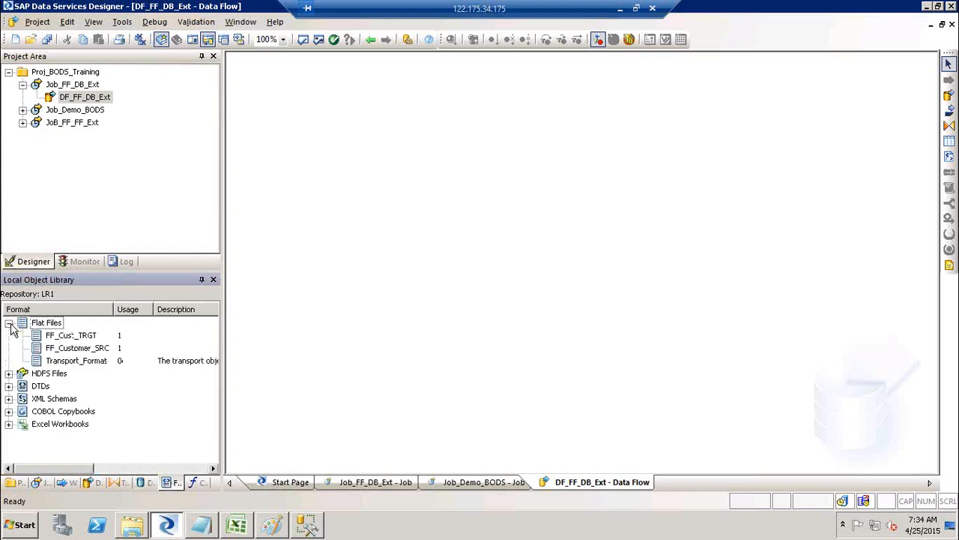
pyautogui.click(77, 347)
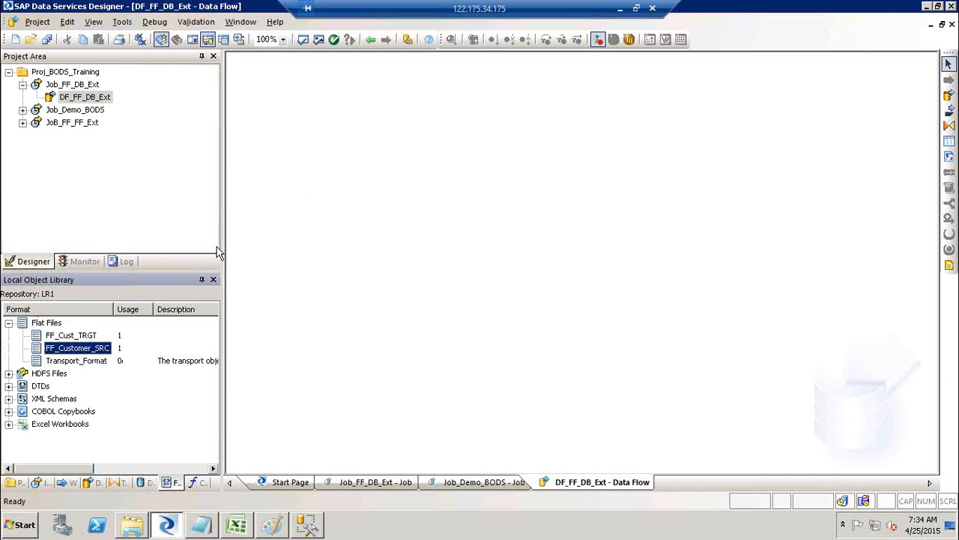
pyautogui.moveTo(82, 348); pyautogui.dragTo(304, 152)
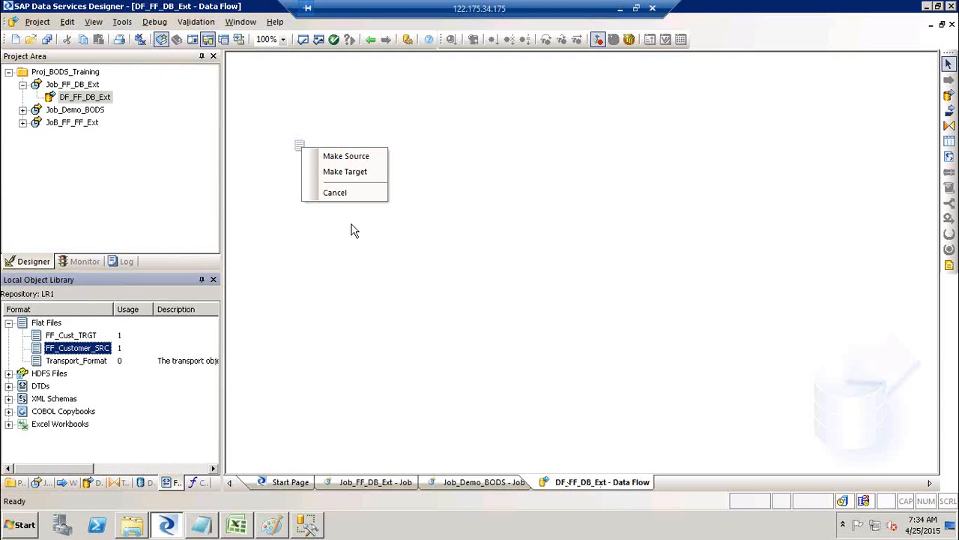
pyautogui.click(337, 158)
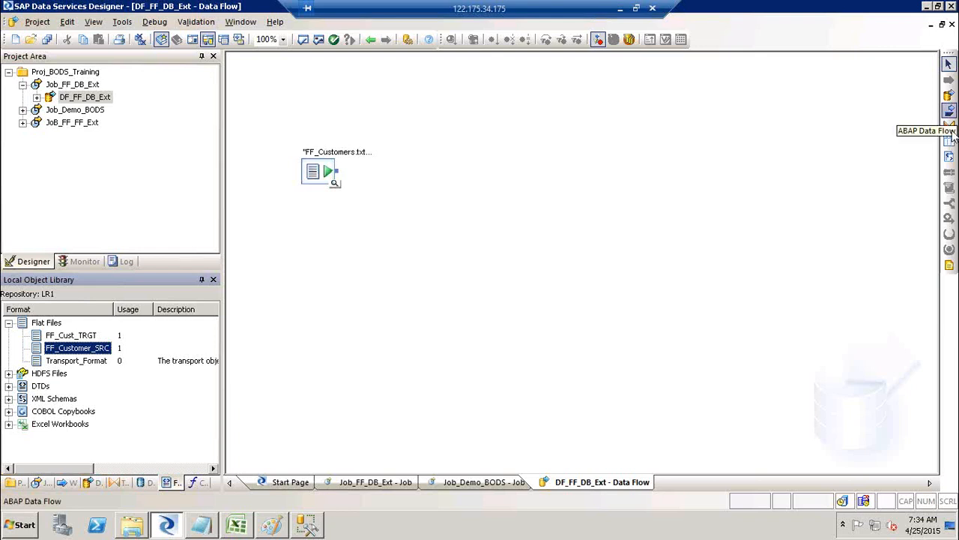
pyautogui.click(148, 483)
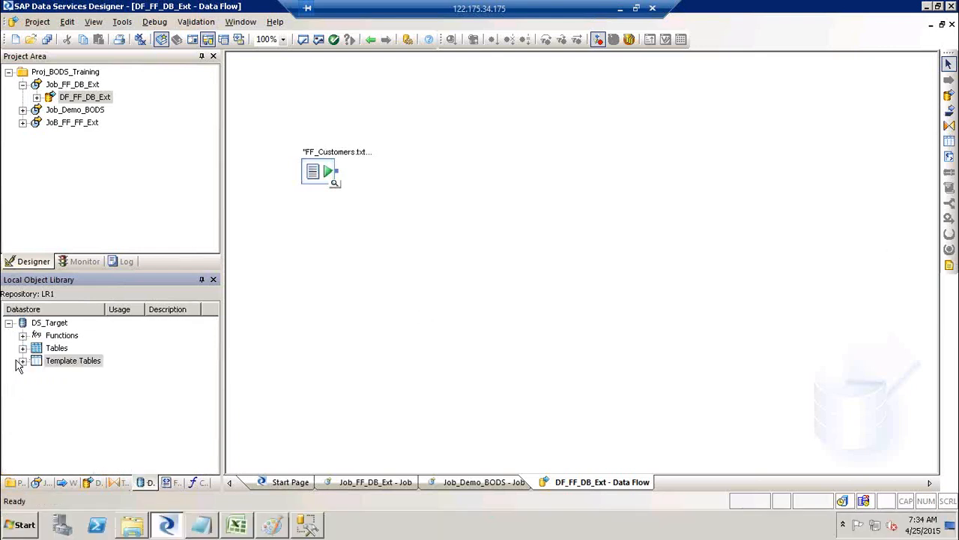
# Add a DS_Target template table named Cust_Stg to the data flow.
pyautogui.click(23, 361)
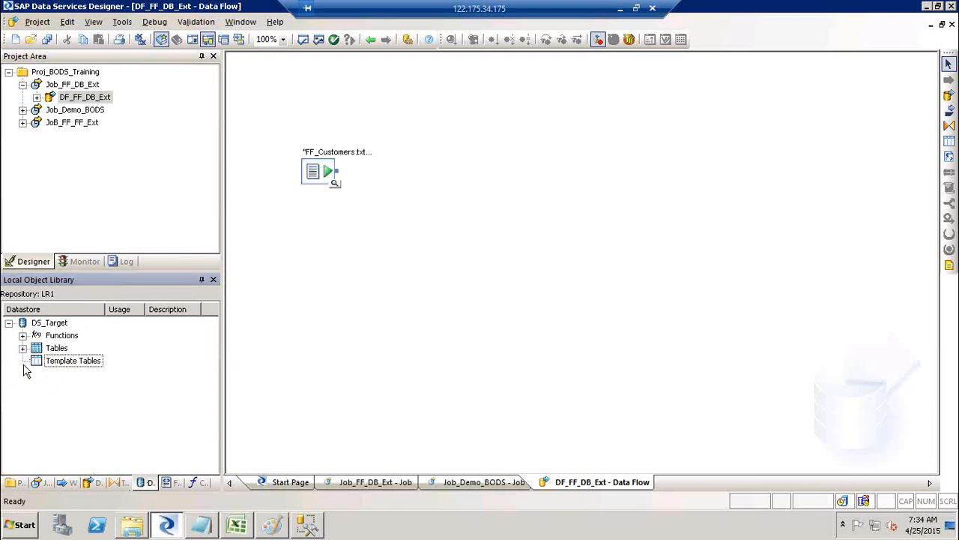
pyautogui.click(72, 363)
pyautogui.moveTo(55, 365); pyautogui.dragTo(533, 170)
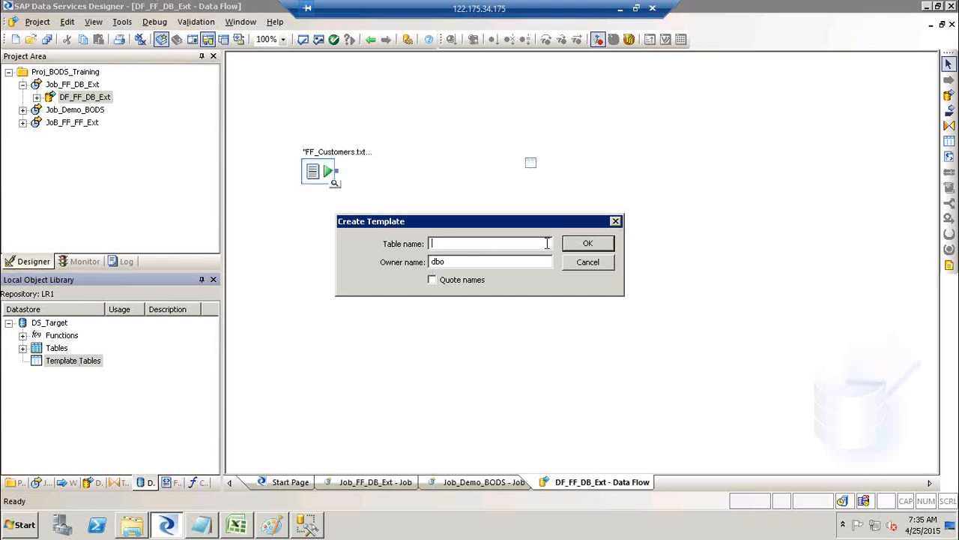
pyautogui.write('CL')
pyautogui.write('ust')
pyautogui.write('_Stg')
pyautogui.click(469, 261)
pyautogui.click(600, 245)
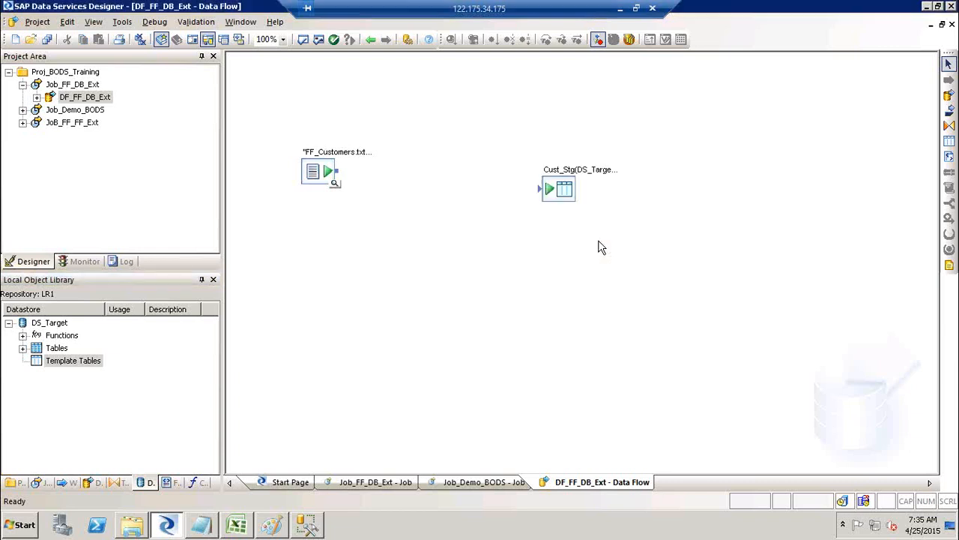
# Place a second DS_Target template table, which gets created as Cust_STG1.
pyautogui.click(949, 144)
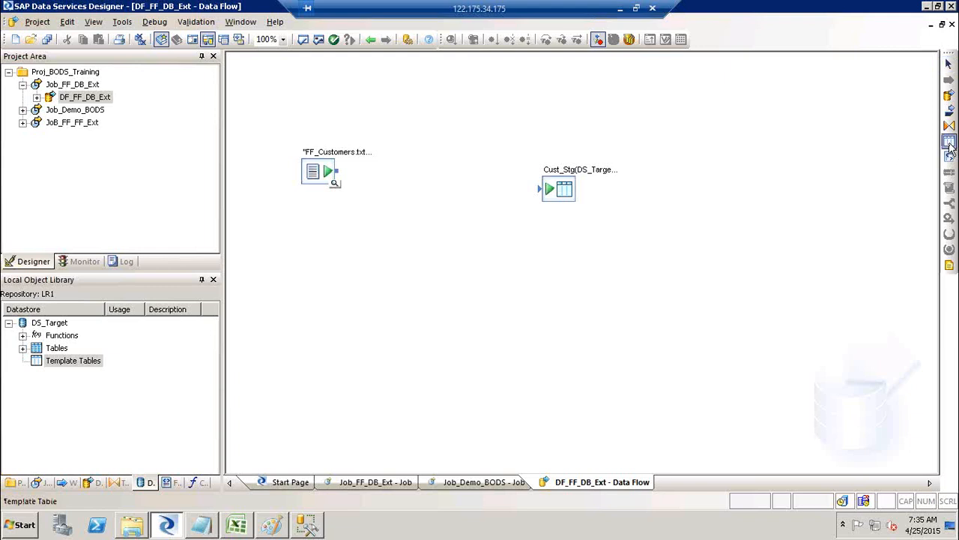
pyautogui.click(561, 250)
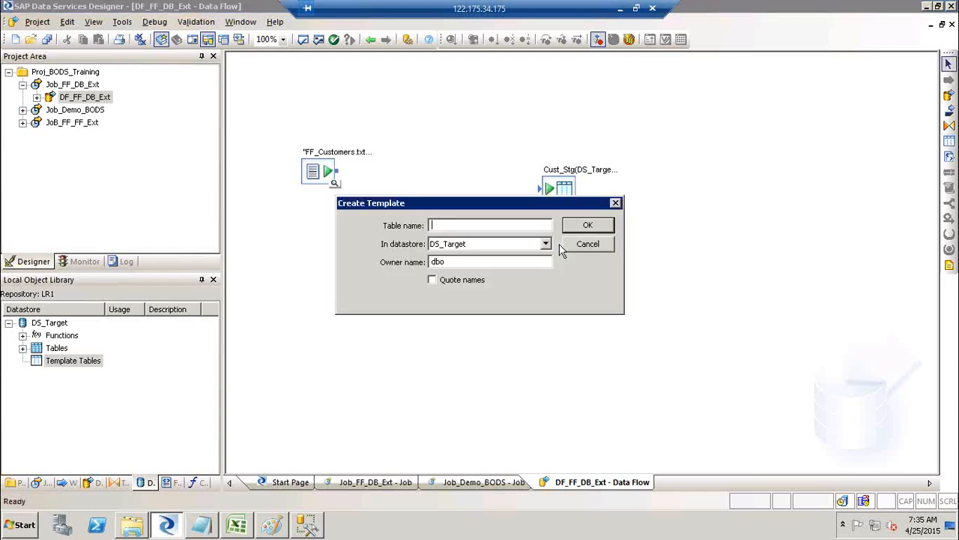
pyautogui.click(545, 244)
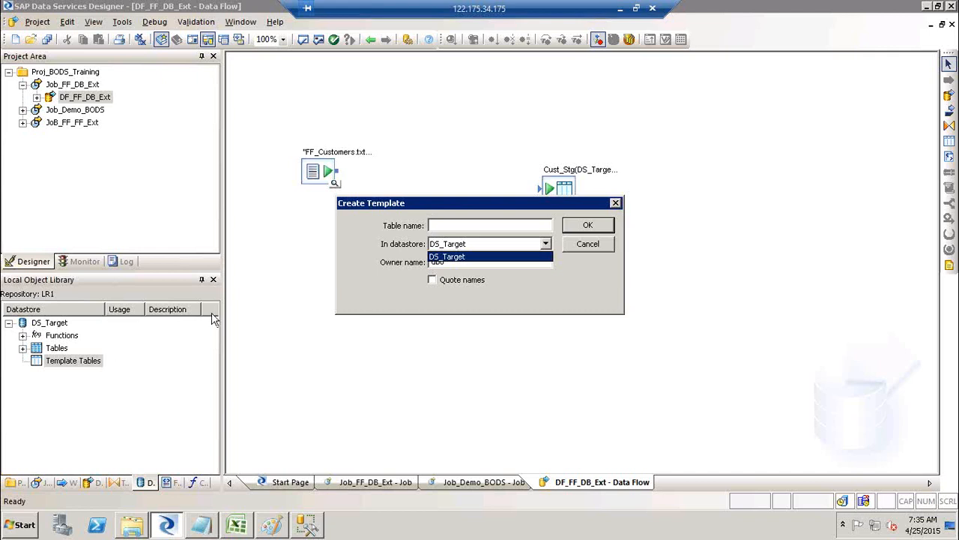
pyautogui.click(525, 247)
pyautogui.click(520, 247)
pyautogui.click(500, 256)
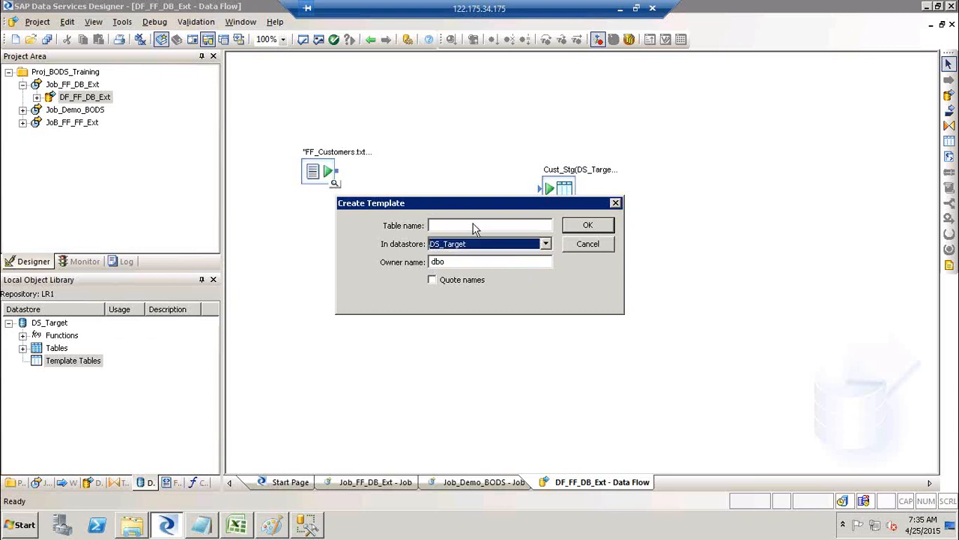
pyautogui.moveTo(468, 216); pyautogui.dragTo(562, 303)
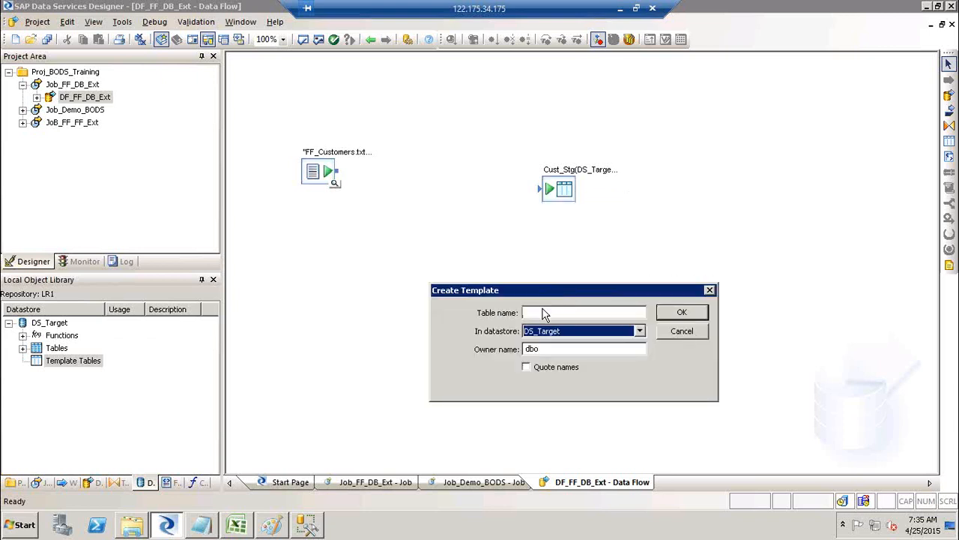
pyautogui.click(543, 312)
pyautogui.write('Cus')
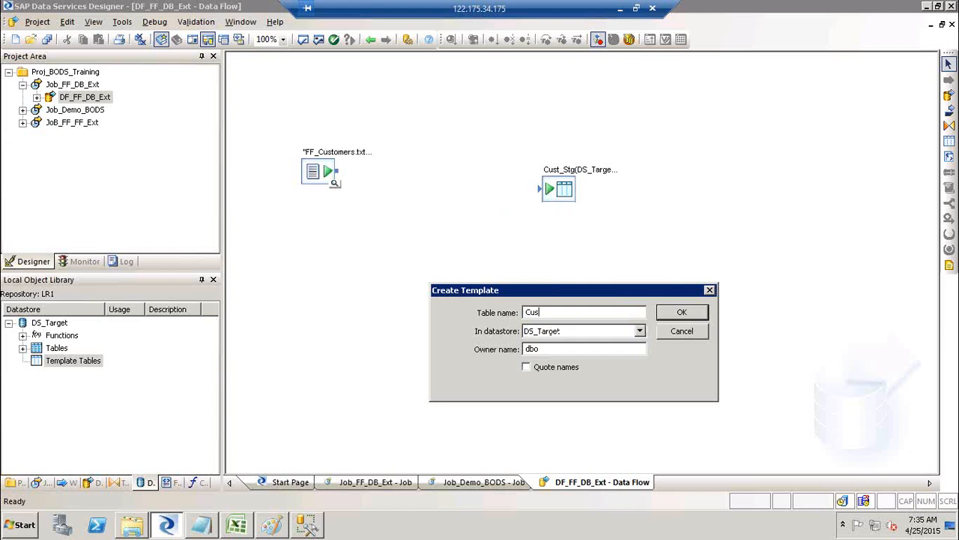
pyautogui.write('t_STGE')
pyautogui.click(699, 312)
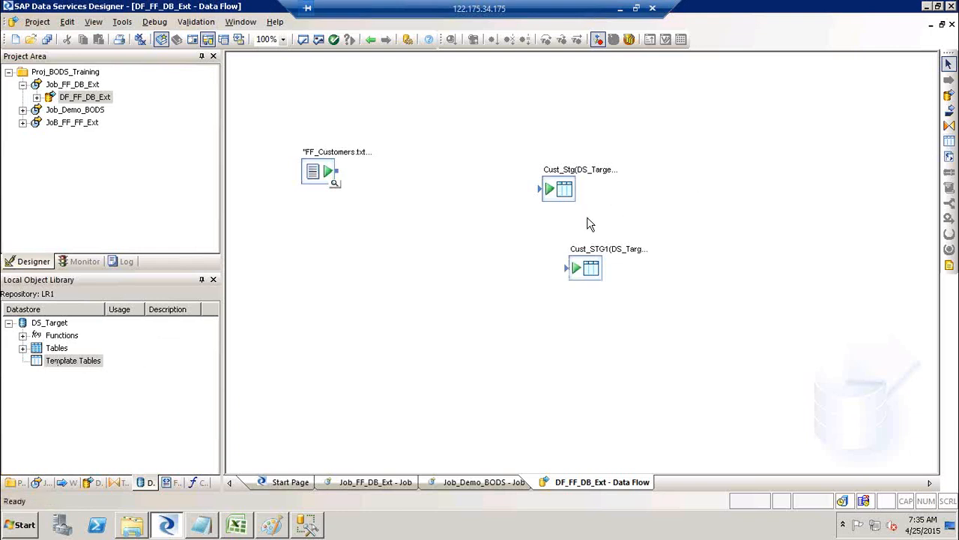
# Delete the extra Cust_STG1, connect FF_Customers to Cust_Stg, and validate the data flow.
pyautogui.click(590, 268)
pyautogui.press('Delete')
pyautogui.moveTo(341, 178); pyautogui.dragTo(541, 189)
pyautogui.click(319, 44)
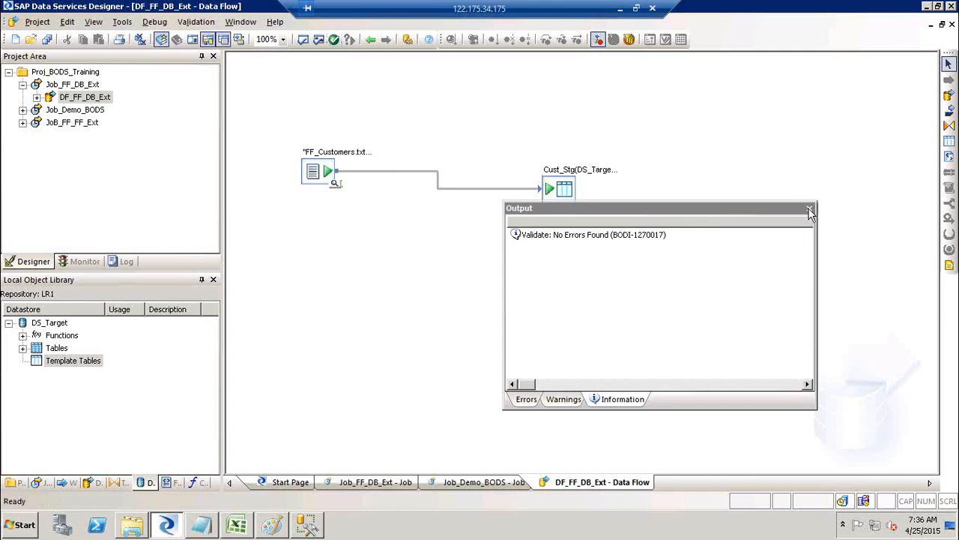
# Close the validation output and execute the Job_FF_DB_Ext job.
pyautogui.click(809, 208)
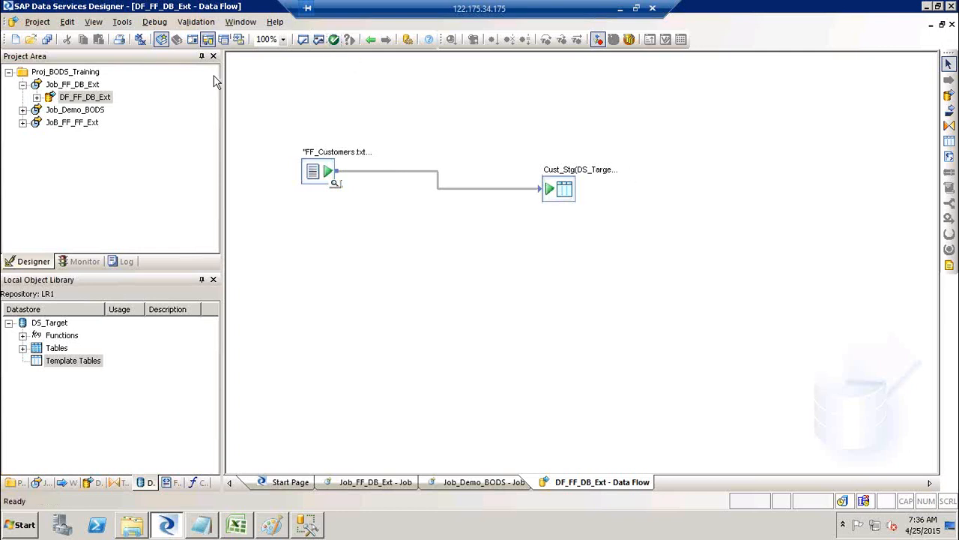
pyautogui.click(66, 84)
pyautogui.rightClick(66, 83)
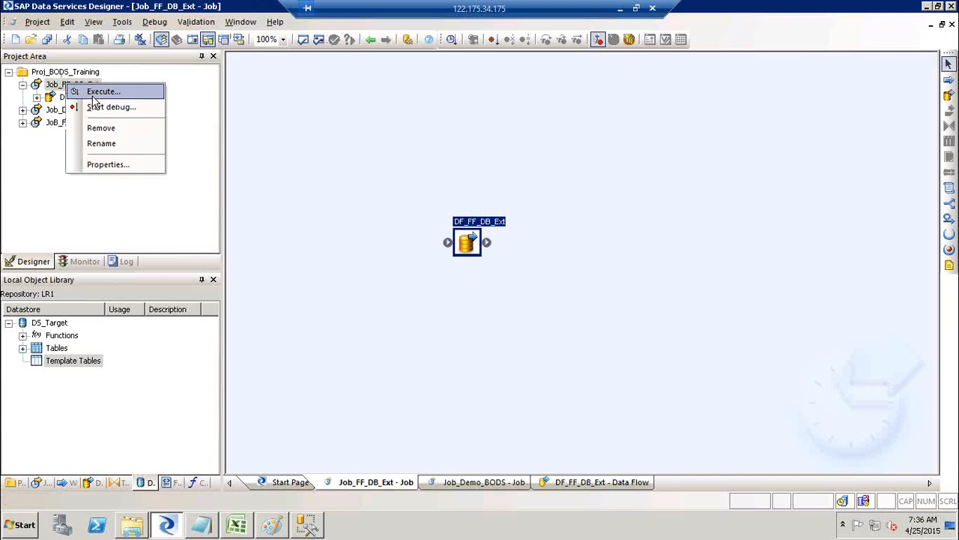
pyautogui.click(93, 94)
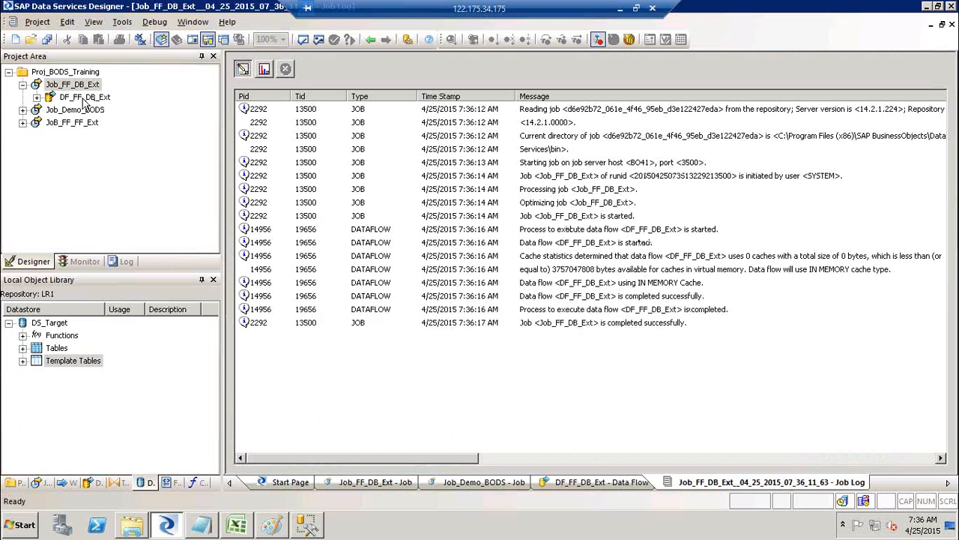
# View the 91 rows loaded into Cust_Stg, then minimize the Designer to the desktop.
pyautogui.click(81, 97)
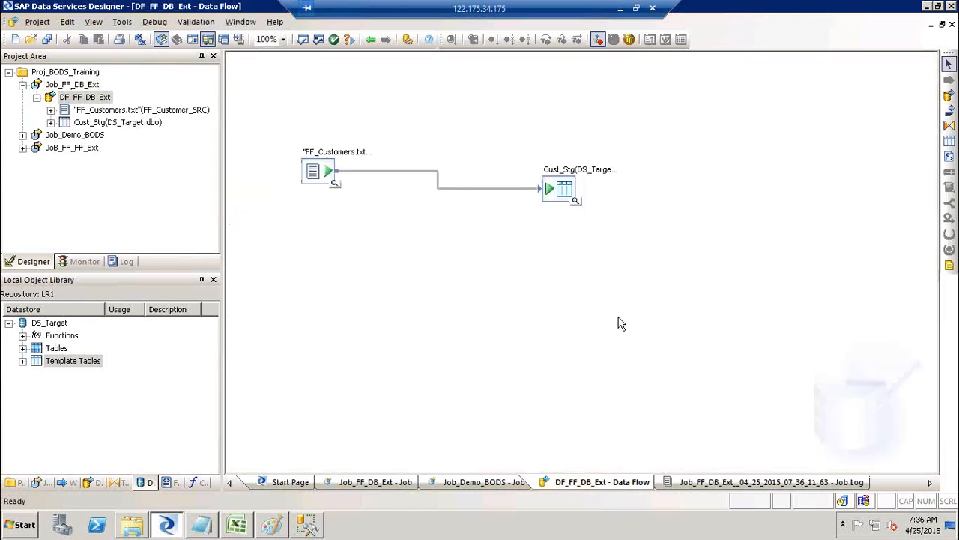
pyautogui.click(575, 203)
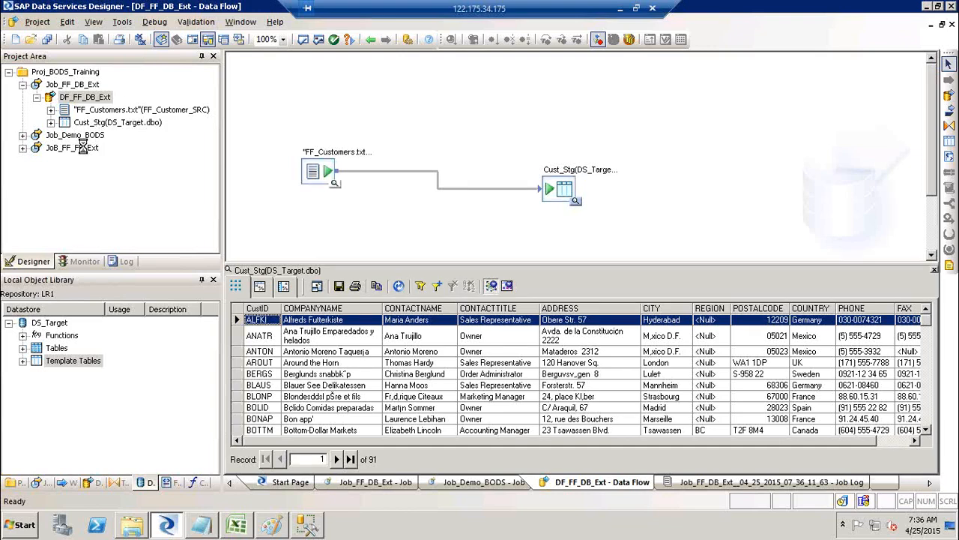
pyautogui.press('super+d')
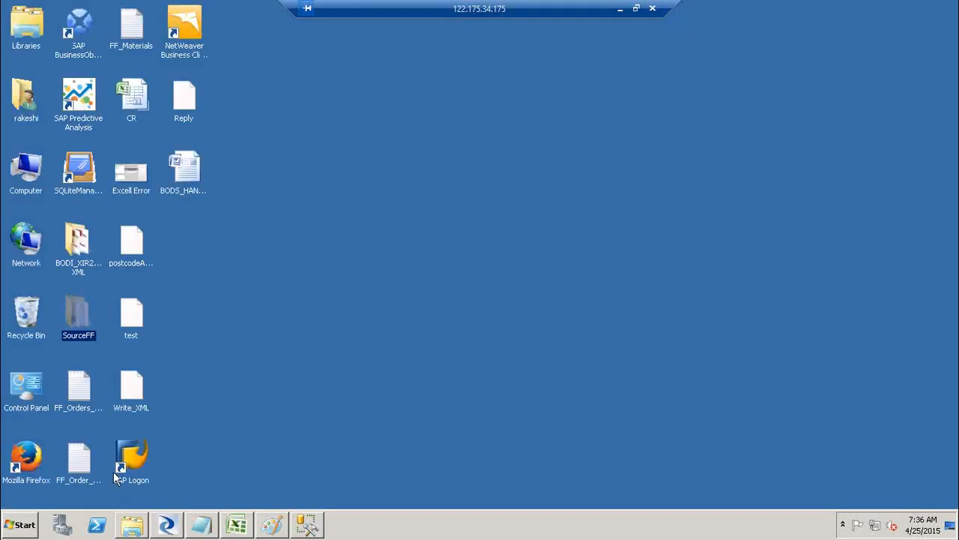
# Open the SourceFF folder sorted newest first and select FF_CUST_DEMO_TRGT for opening.
pyautogui.doubleClick(78, 314)
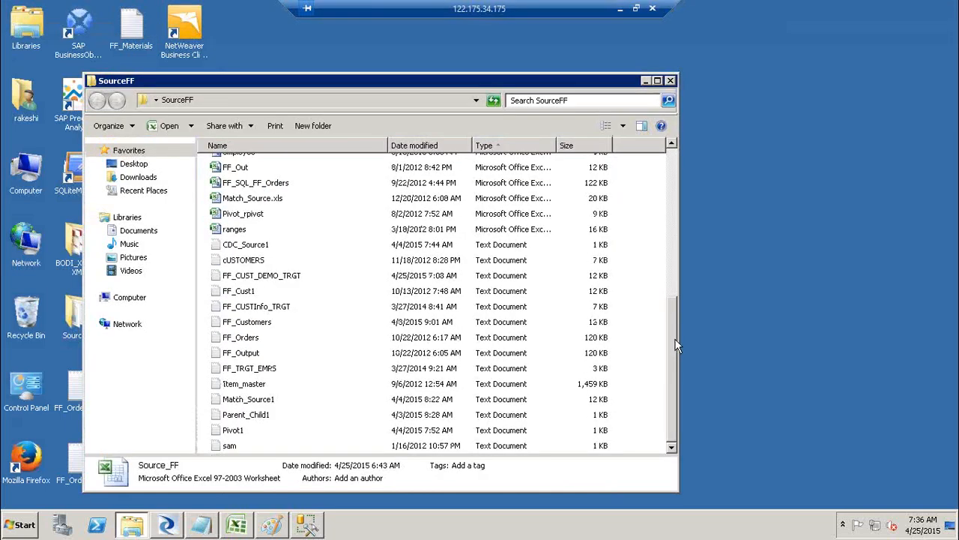
pyautogui.moveTo(675, 342); pyautogui.dragTo(675, 134)
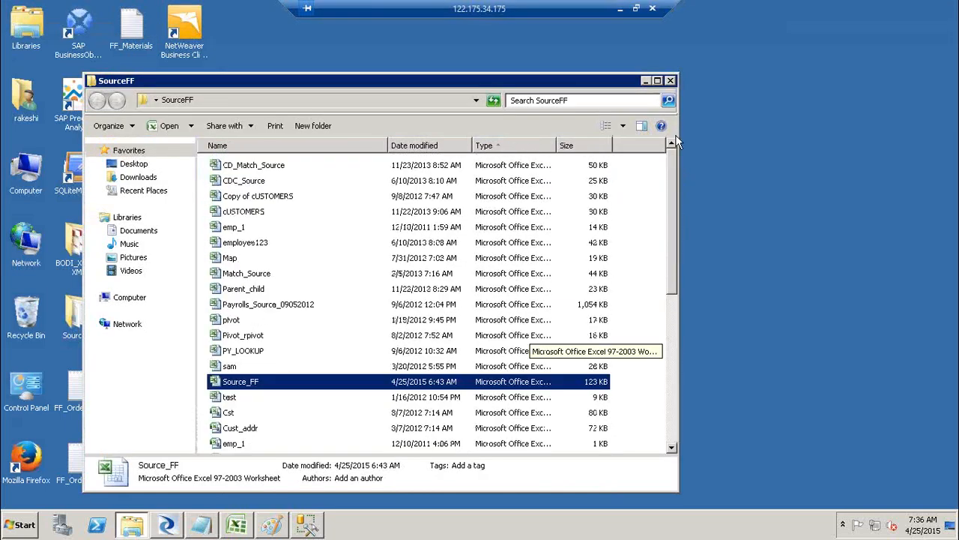
pyautogui.click(431, 148)
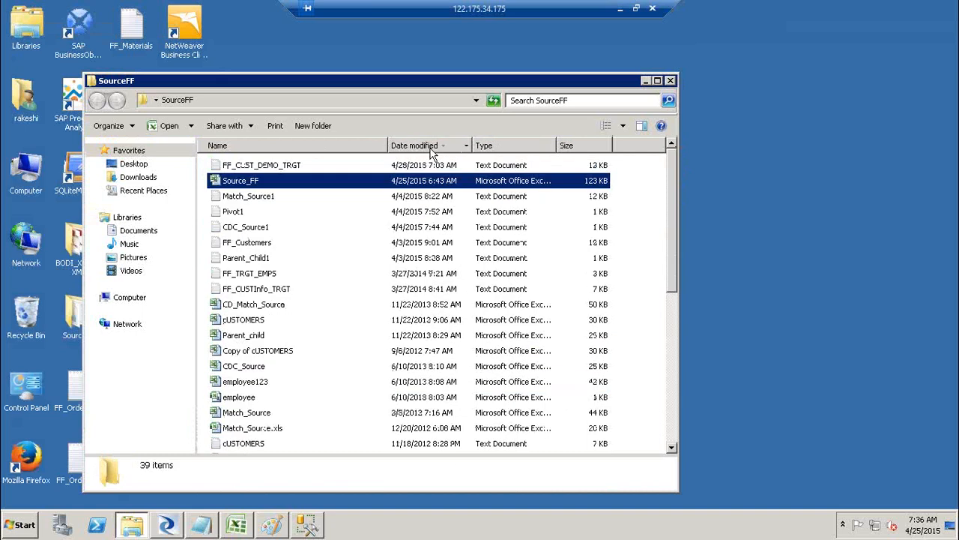
pyautogui.click(261, 168)
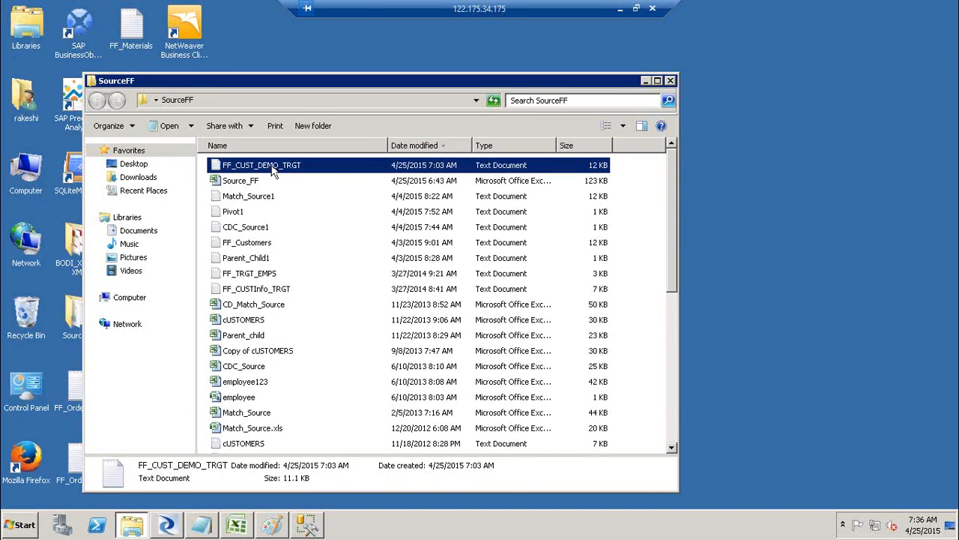
pyautogui.rightClick(274, 171)
# Open FF_CUST_DEMO_TRGT in Notepad and select and copy all its customer data.
pyautogui.click(302, 169)
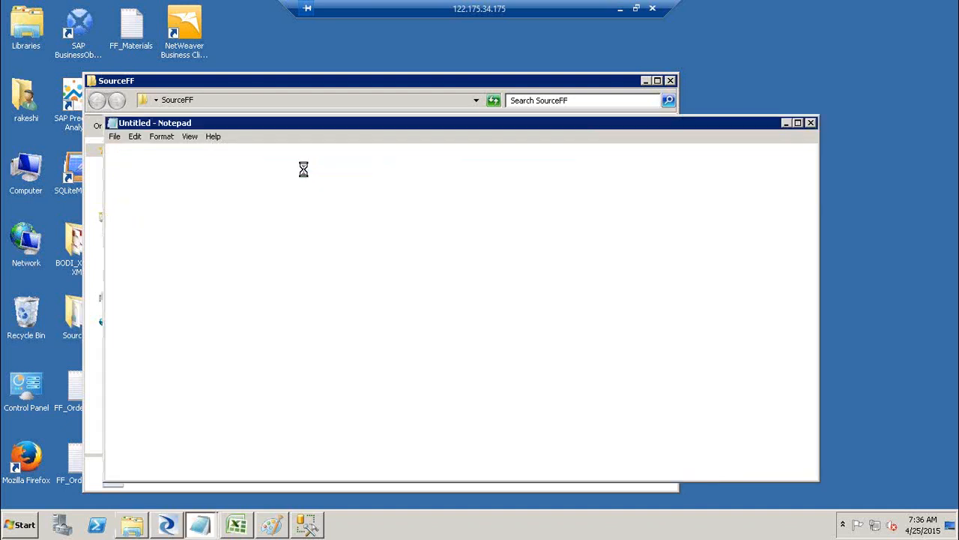
pyautogui.moveTo(144, 150); pyautogui.dragTo(139, 151)
pyautogui.hotkey('ctrl', 'a')
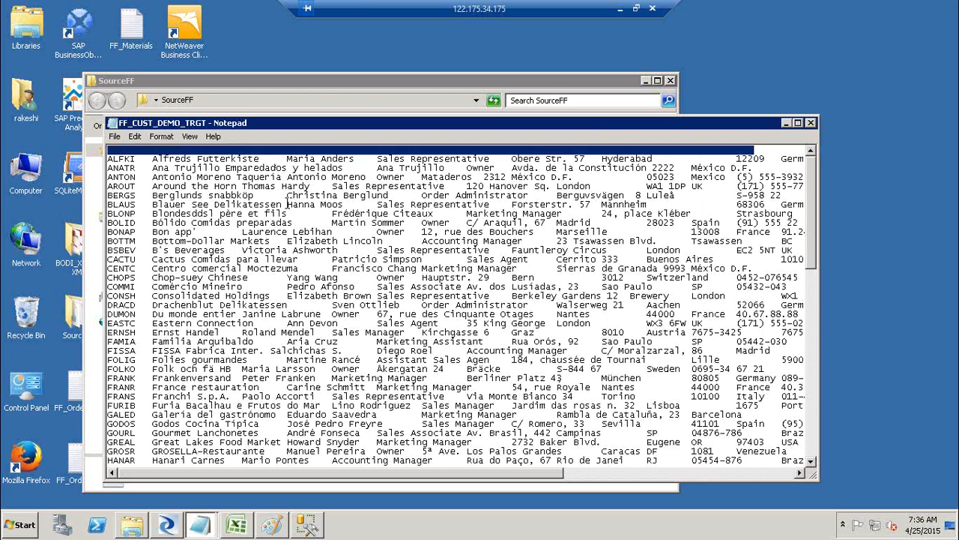
# Launch Excel with a blank workbook from the Run prompt.
pyautogui.press('super+r')
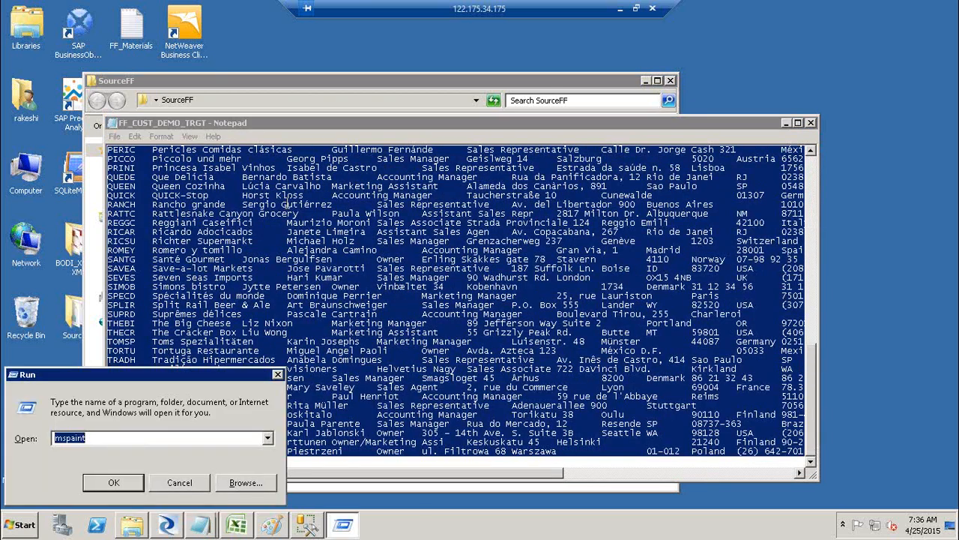
pyautogui.write('excel')
pyautogui.press('Return')
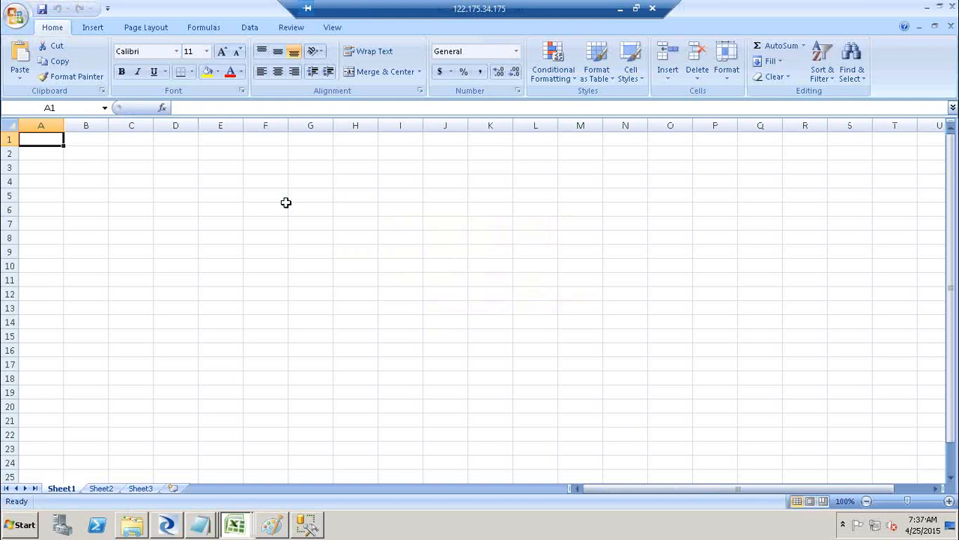
# Paste the customer data into the sheet and auto-fit all columns.
pyautogui.hotkey('ctrl', 'v')
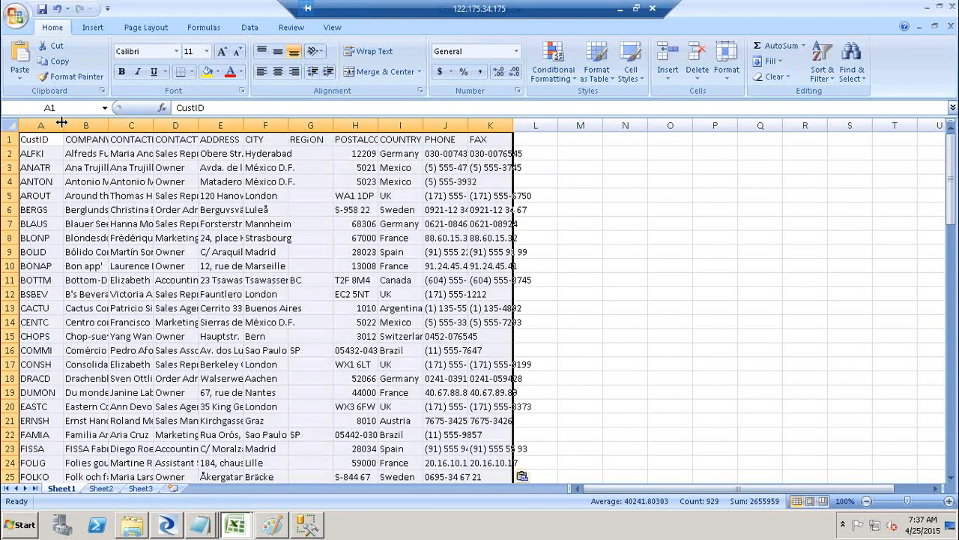
pyautogui.moveTo(62, 122); pyautogui.dragTo(57, 122)
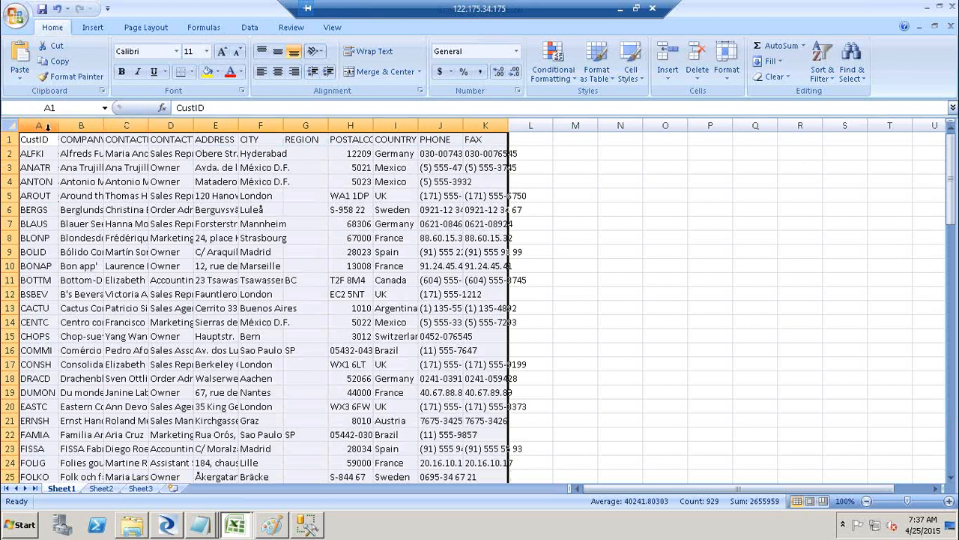
pyautogui.click(13, 125)
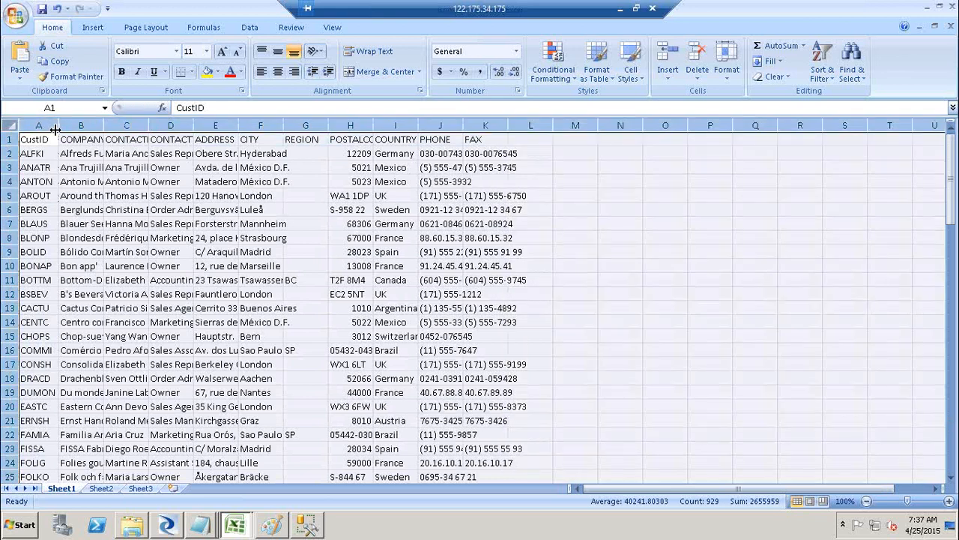
pyautogui.doubleClick(59, 125)
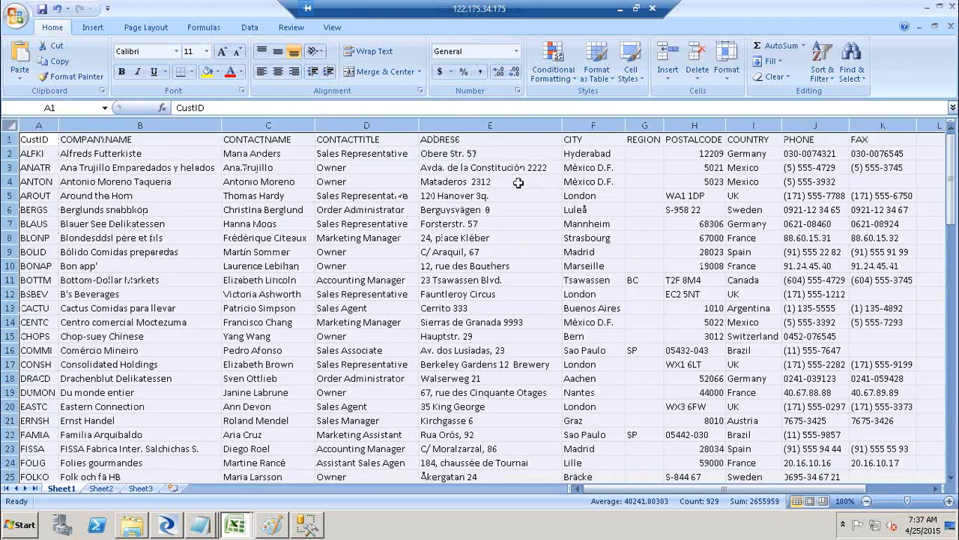
# Close Excel without saving and close the FF_CUST_DEMO_TRGT file.
pyautogui.click(953, 7)
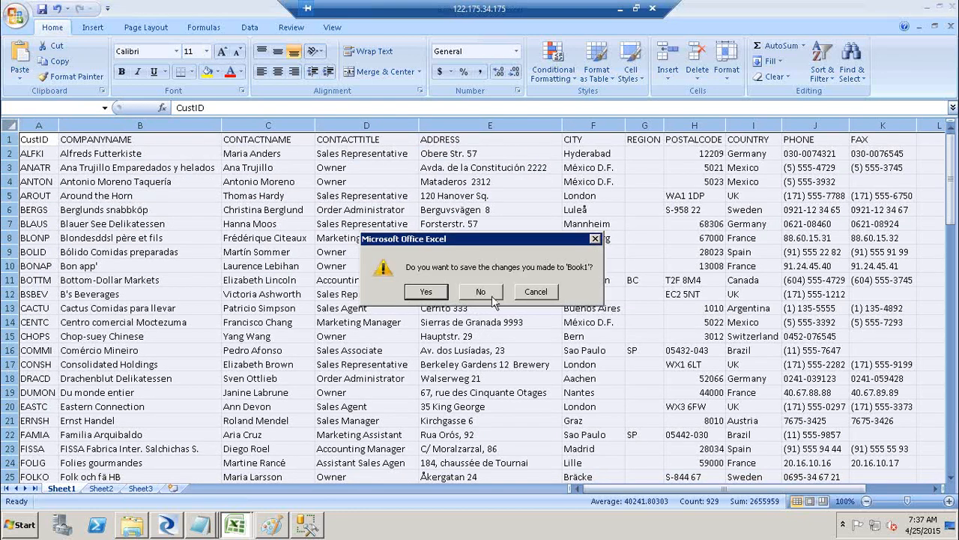
pyautogui.click(481, 292)
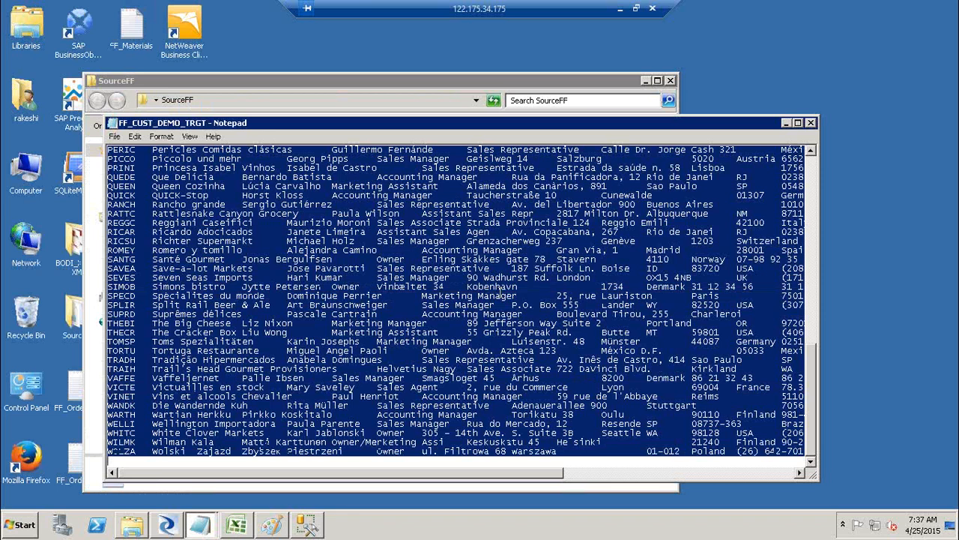
pyautogui.click(812, 124)
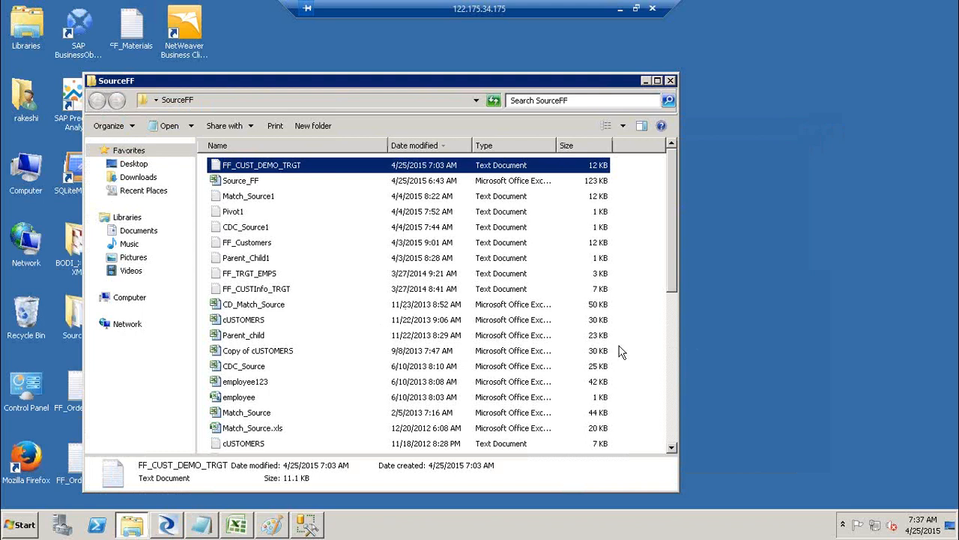
# Open the pipe-delimited FF_Customers file in Notepad from Explorer.
pyautogui.click(673, 425)
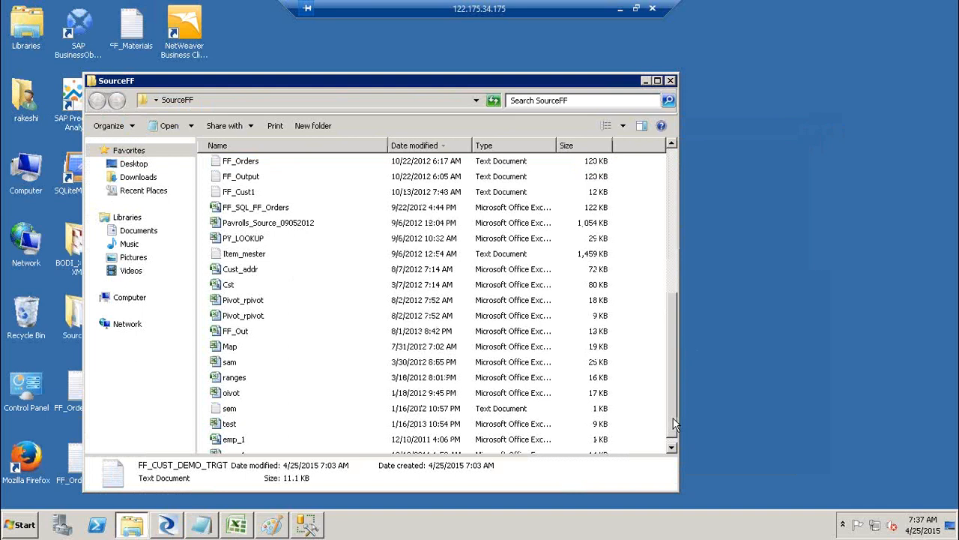
pyautogui.moveTo(673, 424); pyautogui.dragTo(676, 363)
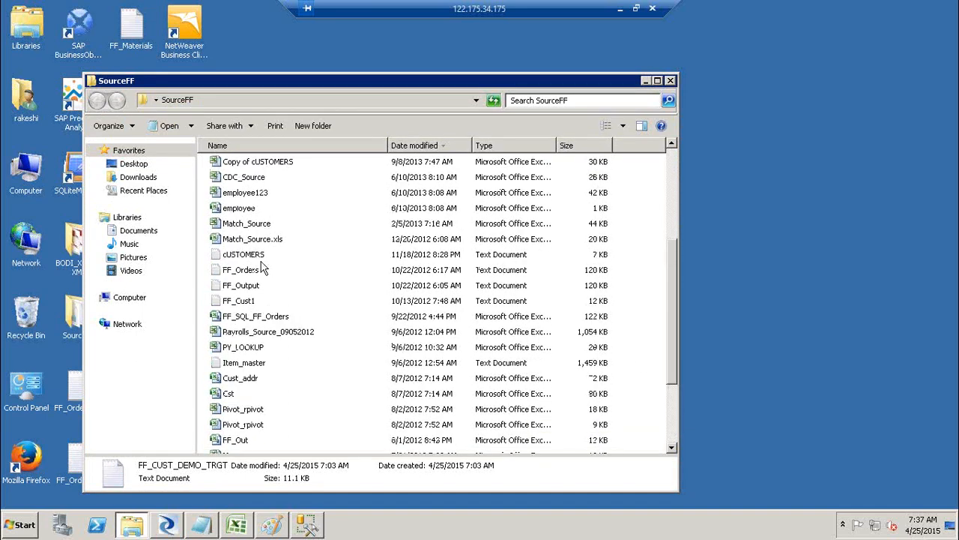
pyautogui.click(675, 177)
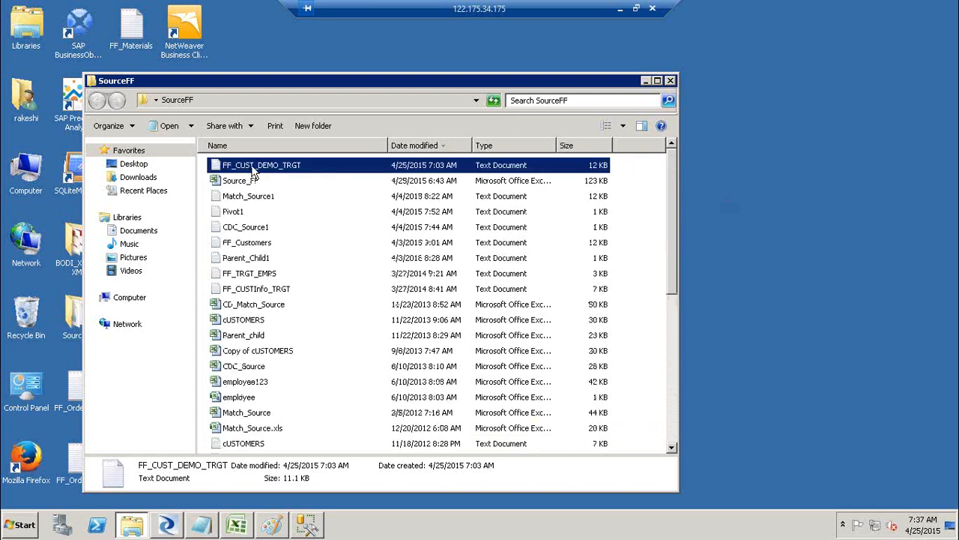
pyautogui.doubleClick(255, 242)
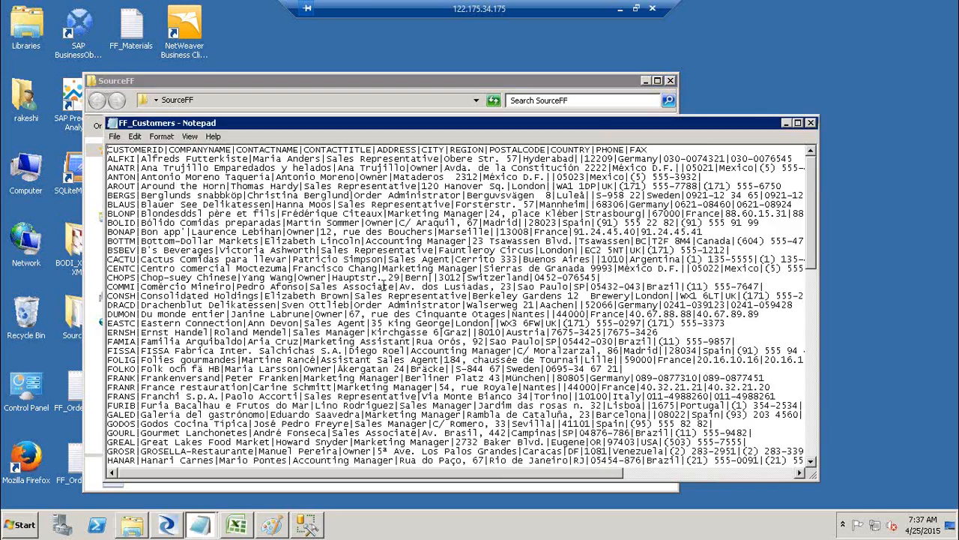
# Copy all the FF_Customers text and start Excel from the Run prompt.
pyautogui.hotkey('ctrl', 'a')
pyautogui.hotkey('ctrl', 'c')
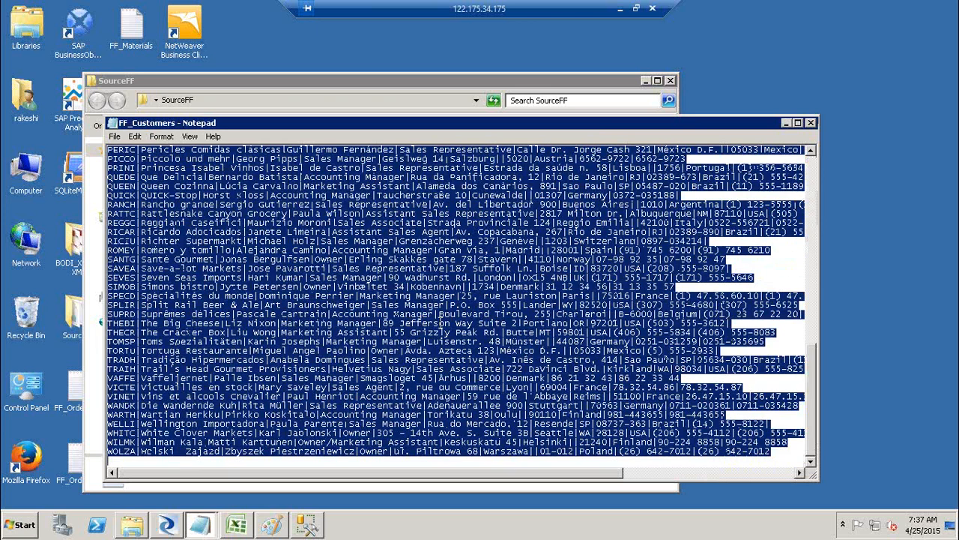
pyautogui.press('super+r')
pyautogui.press('Return')
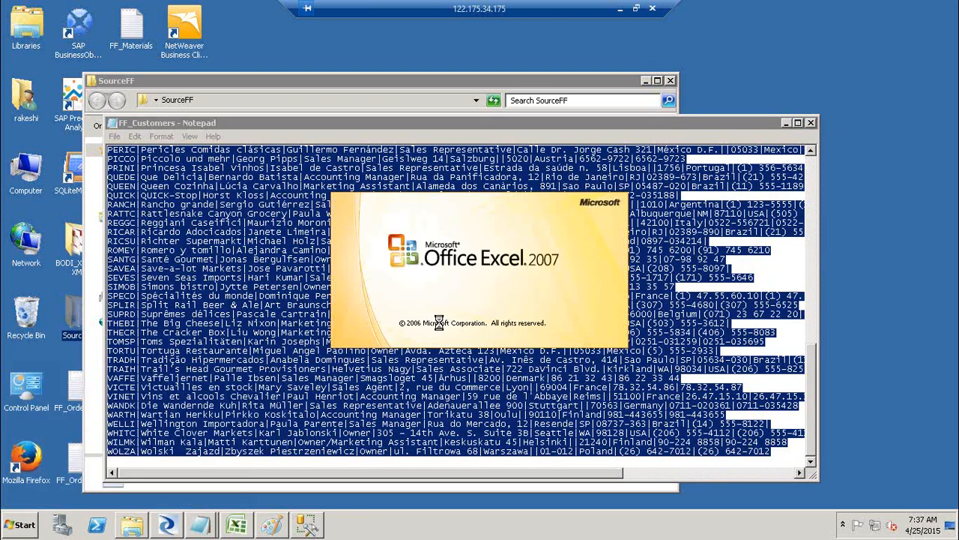
# Paste the customer rows into column A and split them into columns on the | delimiter.
pyautogui.hotkey('ctrl', 'v')
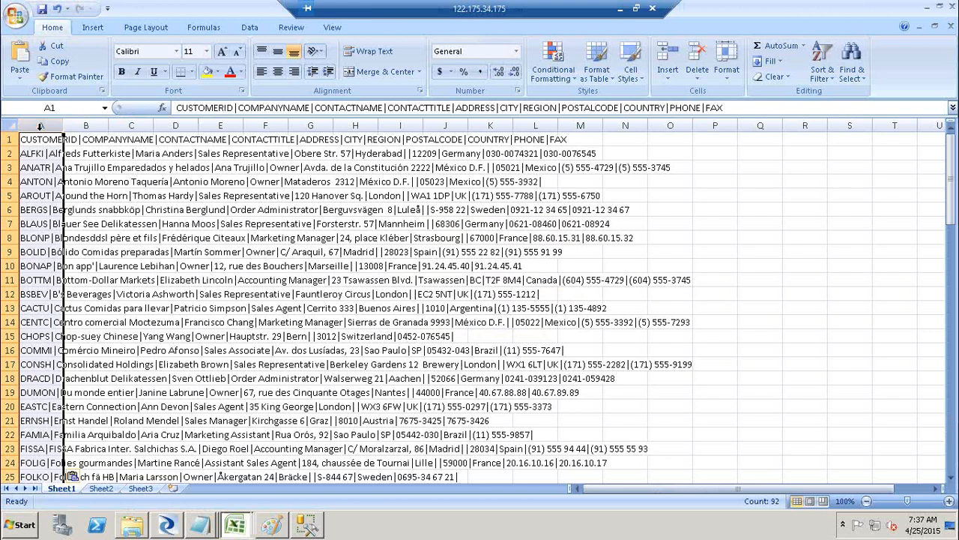
pyautogui.click(86, 125)
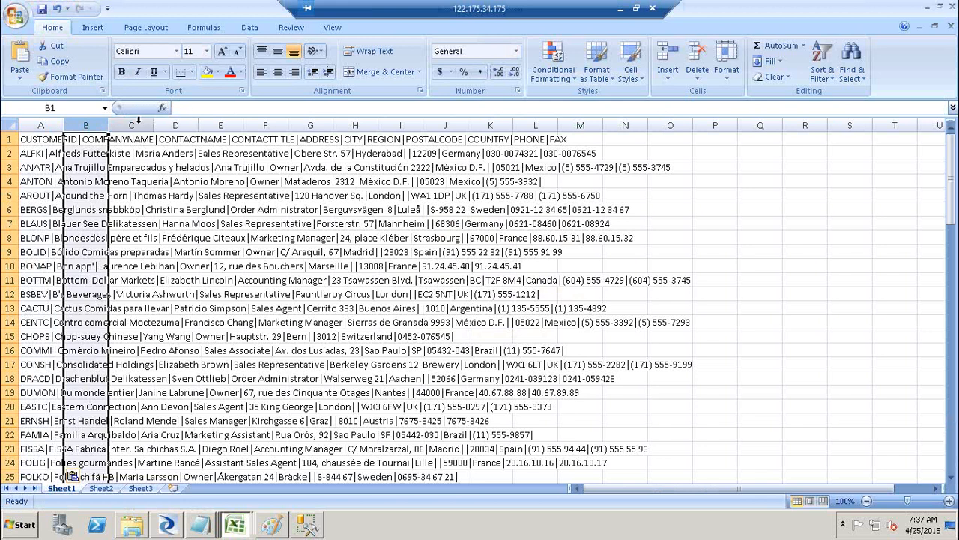
pyautogui.click(46, 124)
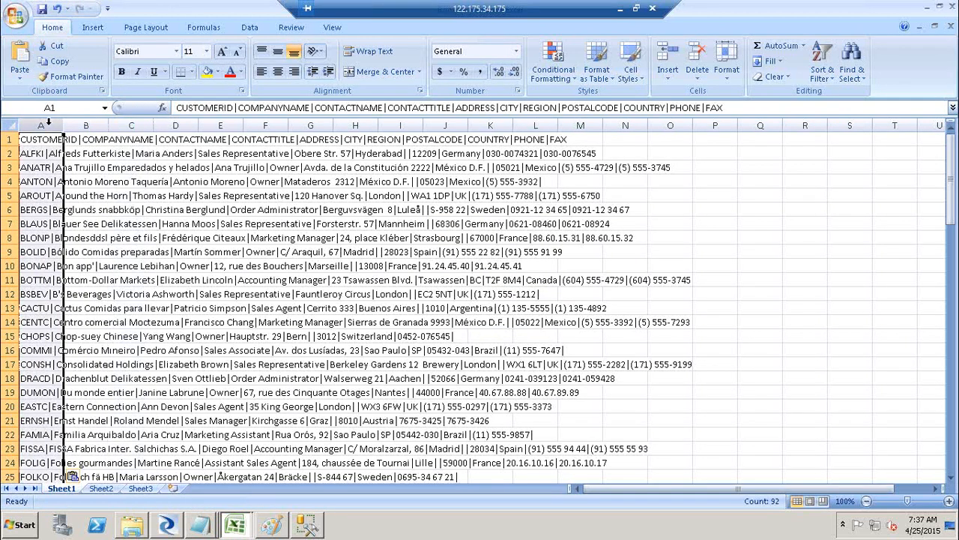
pyautogui.click(251, 28)
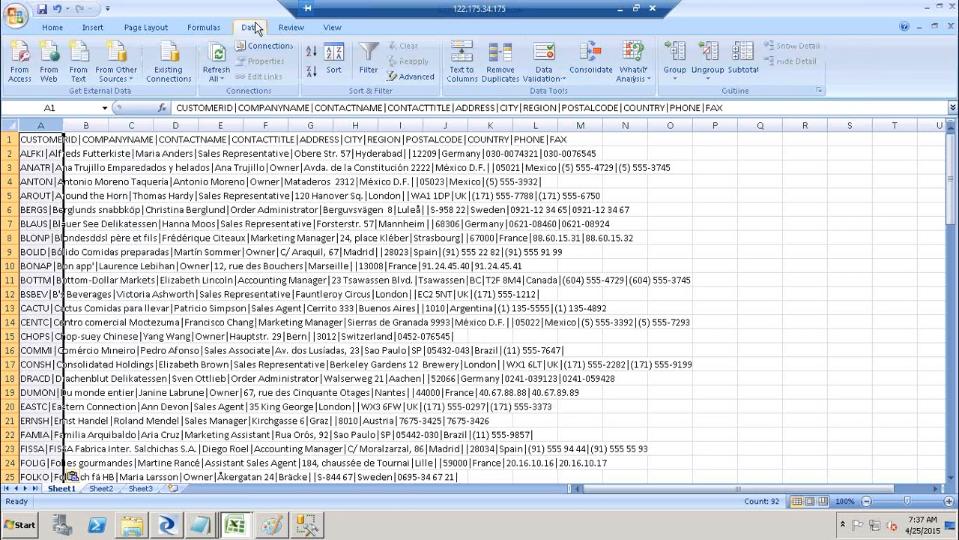
pyautogui.click(471, 69)
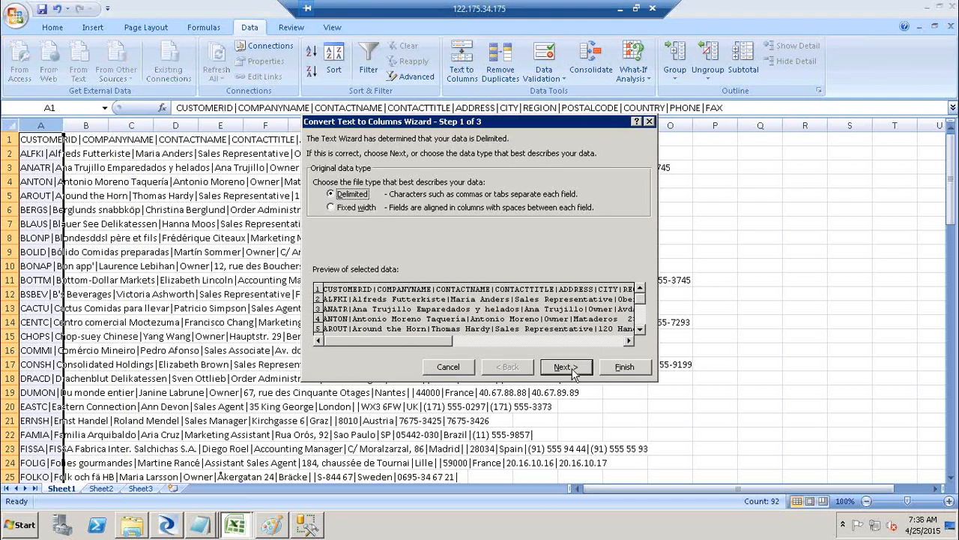
pyautogui.click(563, 367)
pyautogui.click(318, 180)
pyautogui.click(367, 235)
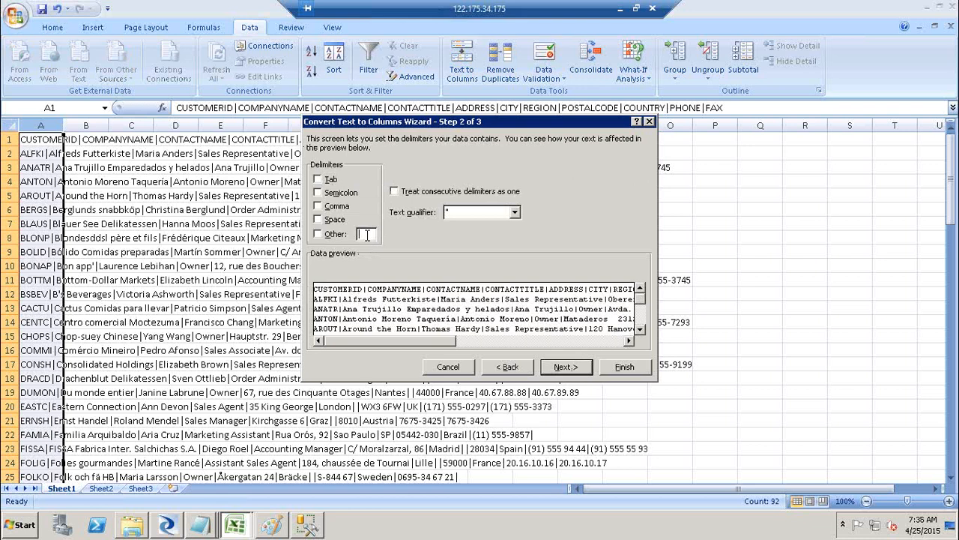
pyautogui.write('|')
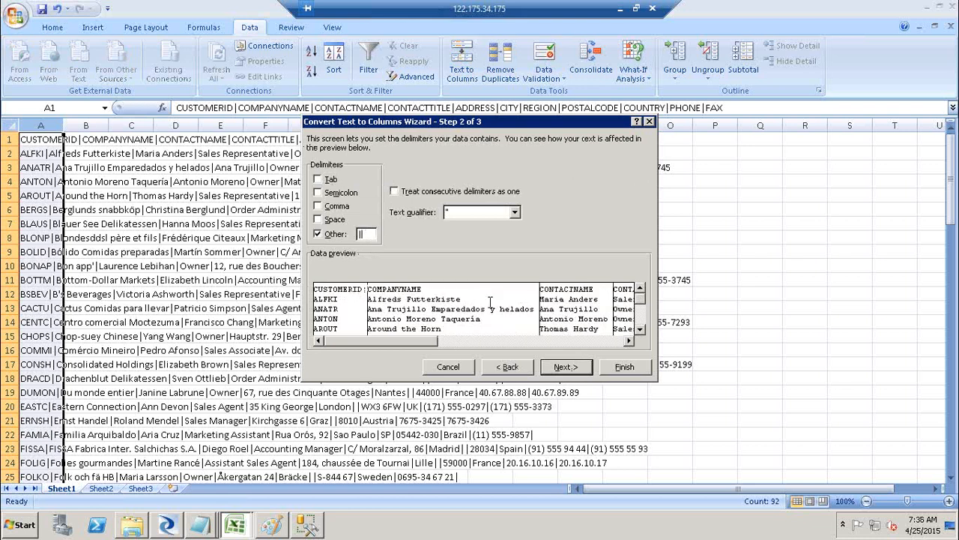
pyautogui.click(624, 366)
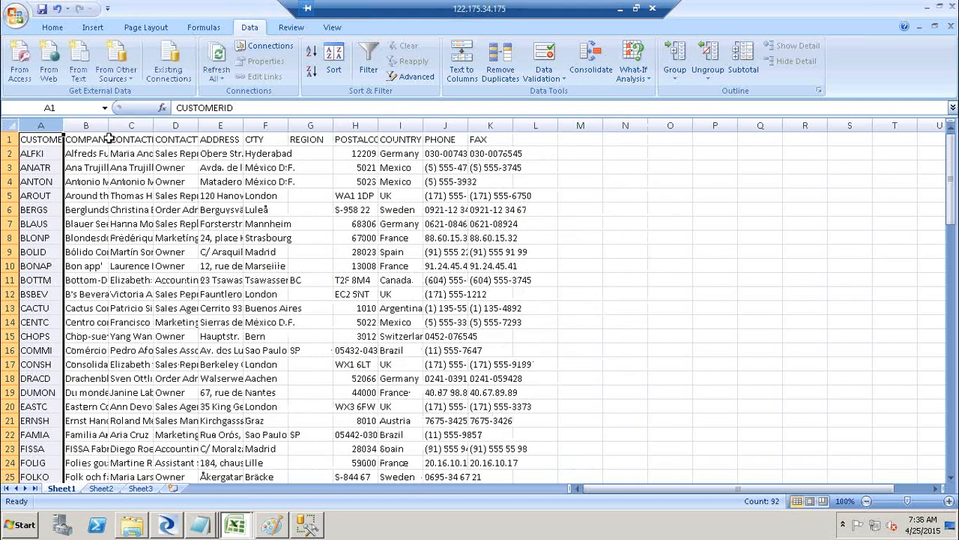
# Autofit every column to its contents, then close Excel without saving.
pyautogui.click(12, 125)
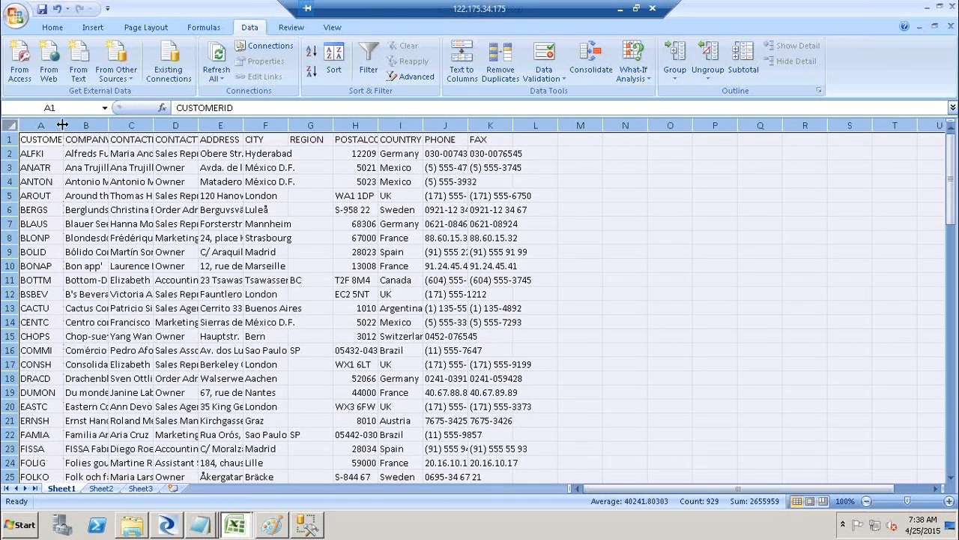
pyautogui.doubleClick(63, 125)
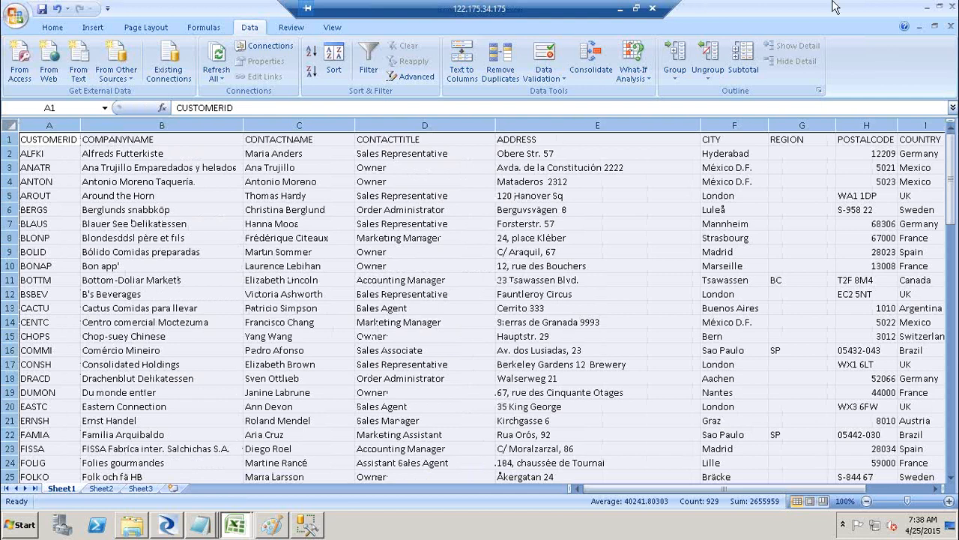
pyautogui.click(954, 6)
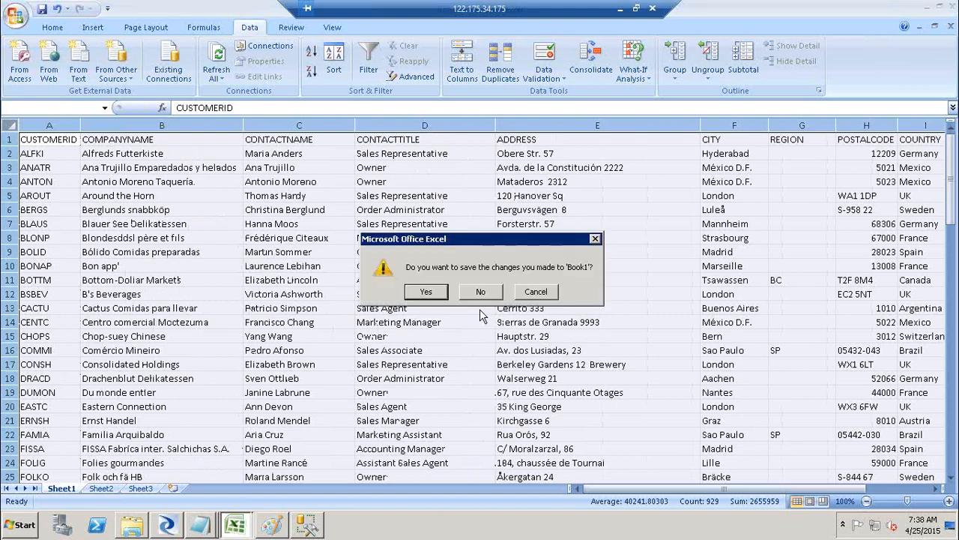
pyautogui.click(487, 291)
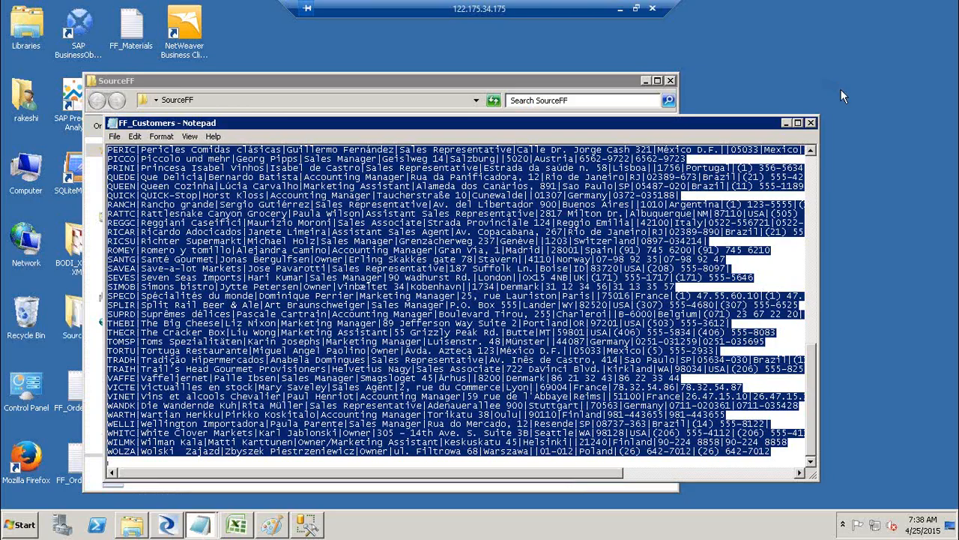
# Close Notepad, return to Designer and open the DF_FF_DB_Ext data flow.
pyautogui.click(810, 125)
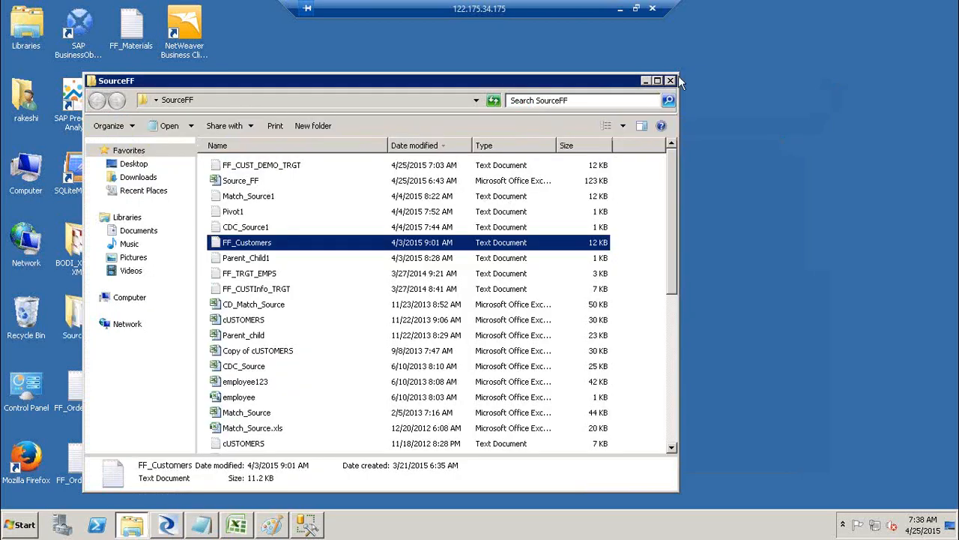
pyautogui.click(645, 83)
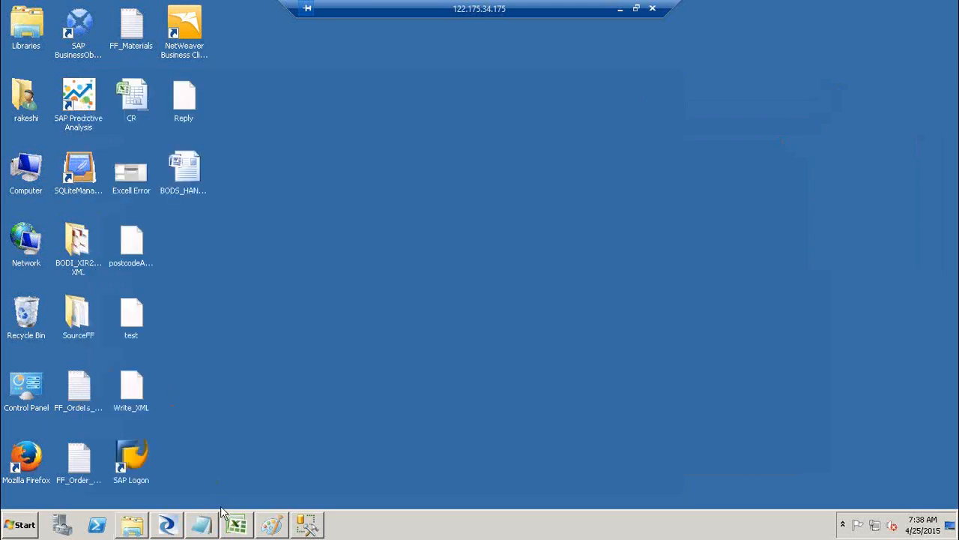
pyautogui.click(166, 528)
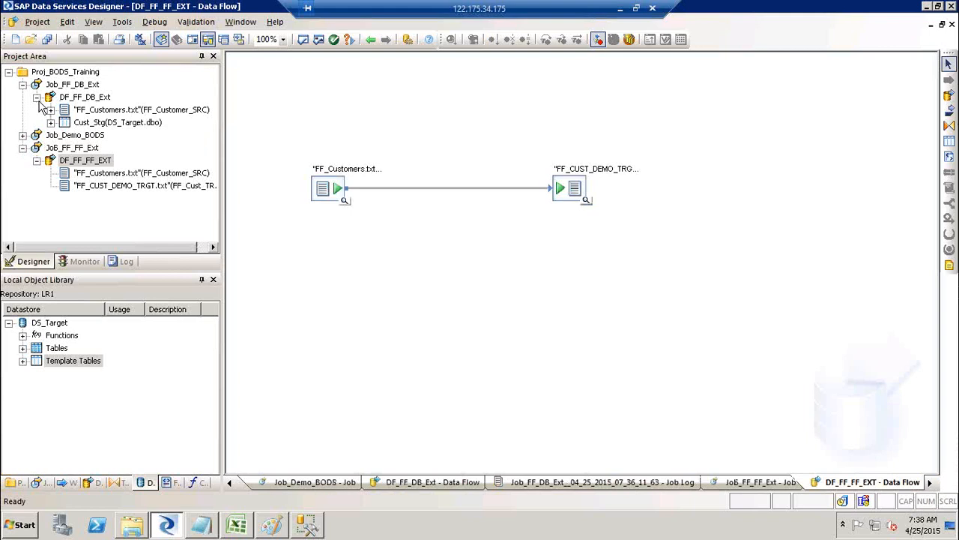
pyautogui.doubleClick(83, 97)
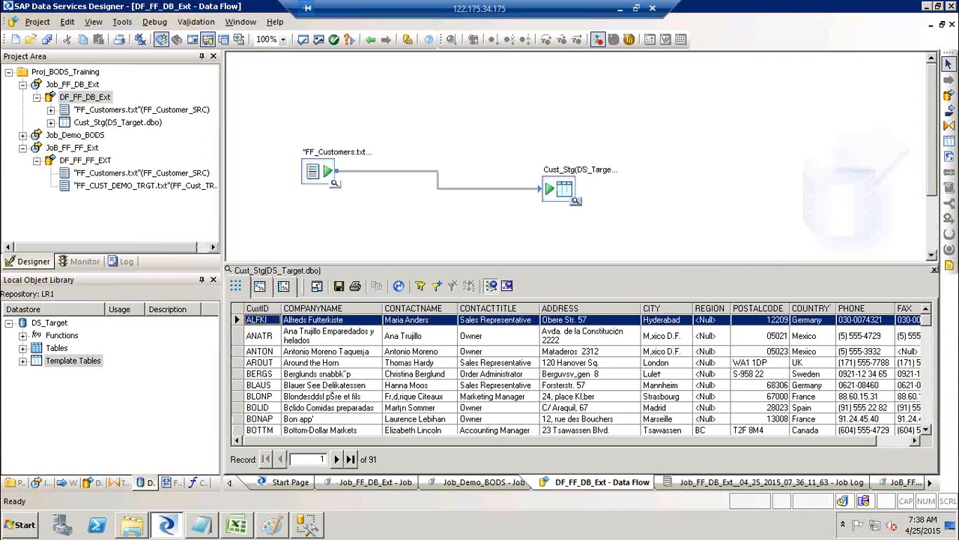
pyautogui.click(954, 261)
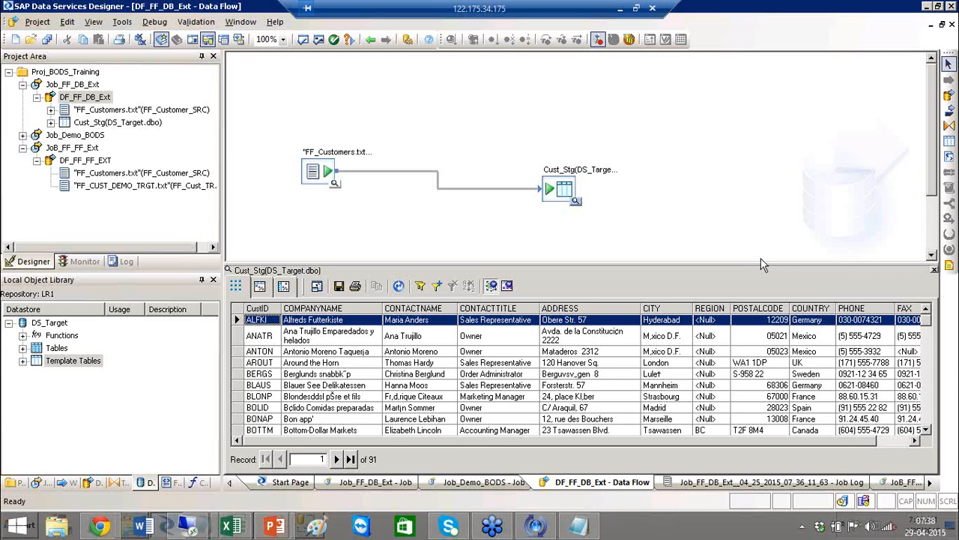
# Browse the Excel Workbooks category in the Formats library, then go back to Datastores.
pyautogui.click(172, 483)
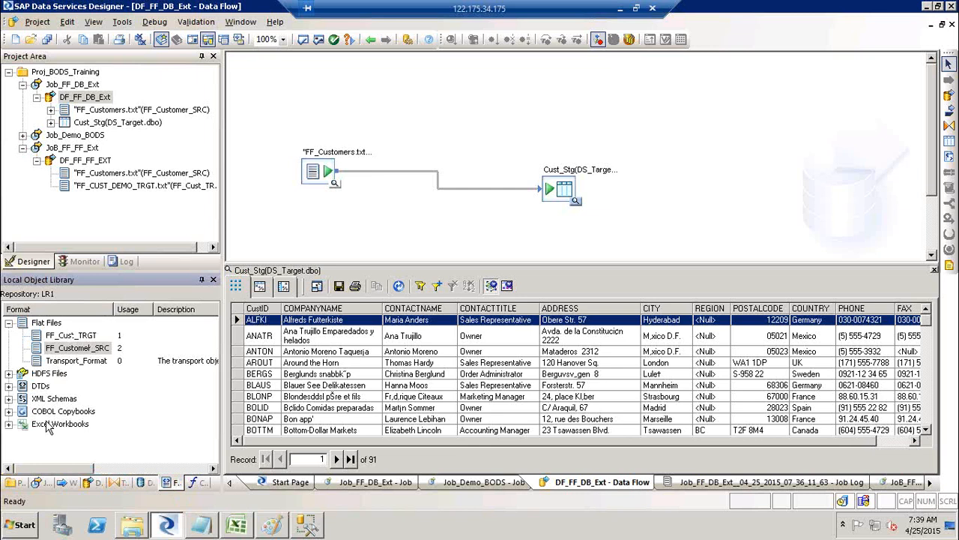
pyautogui.click(49, 424)
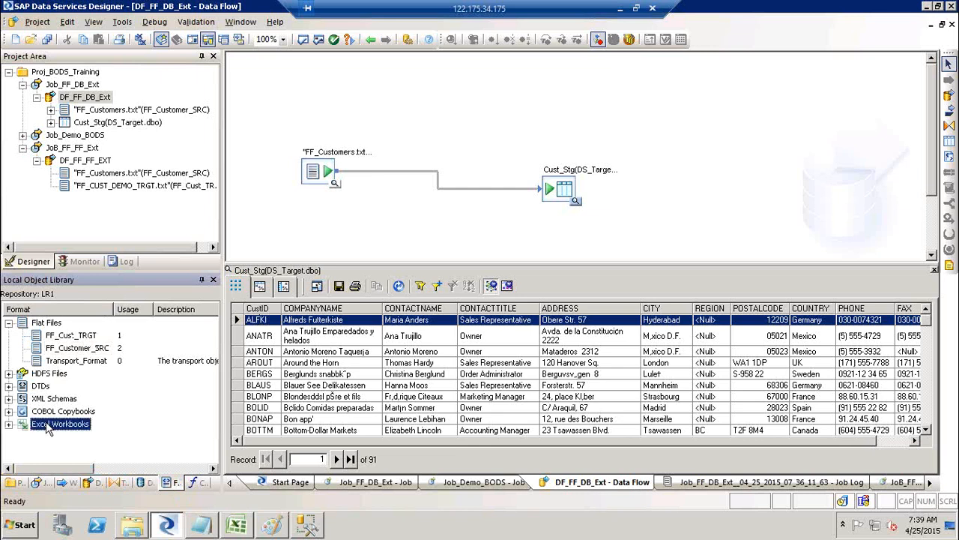
pyautogui.rightClick(47, 425)
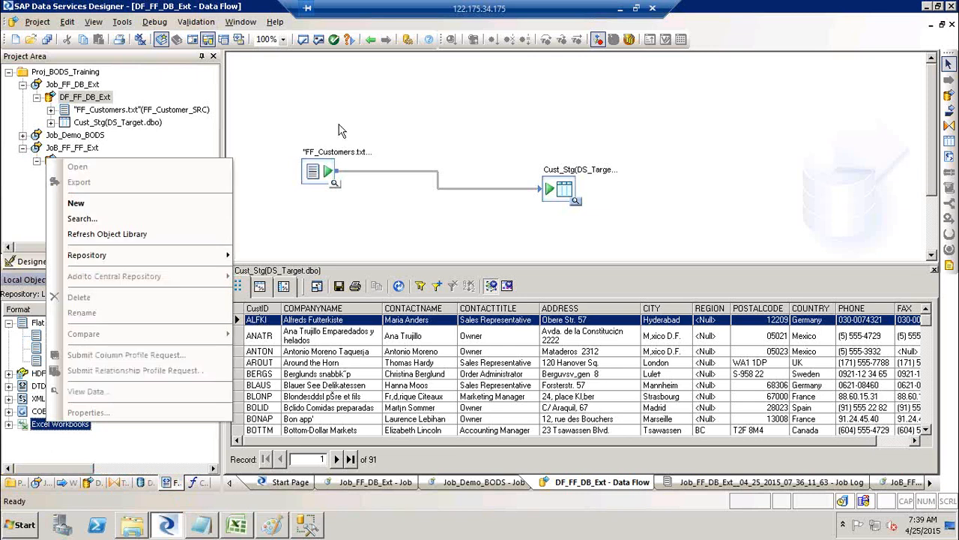
pyautogui.click(311, 173)
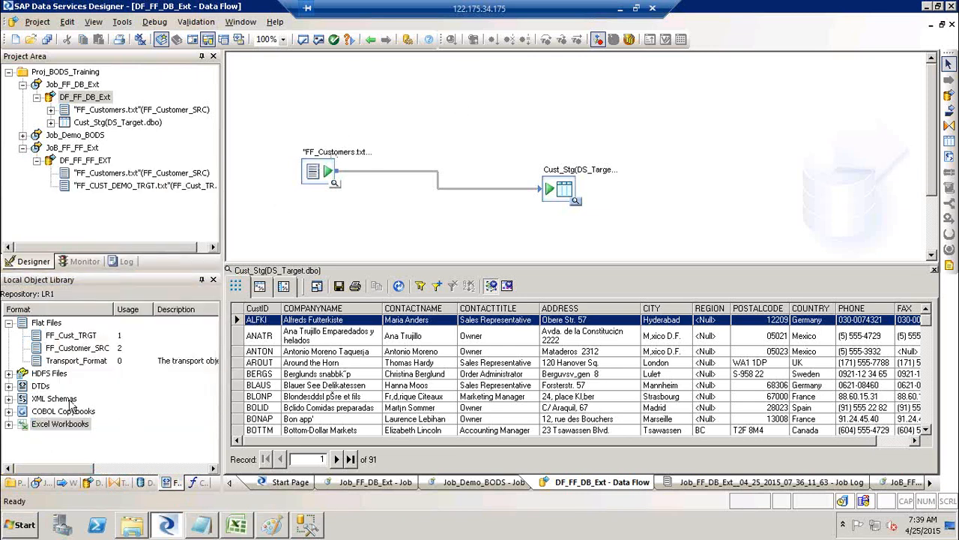
pyautogui.click(70, 425)
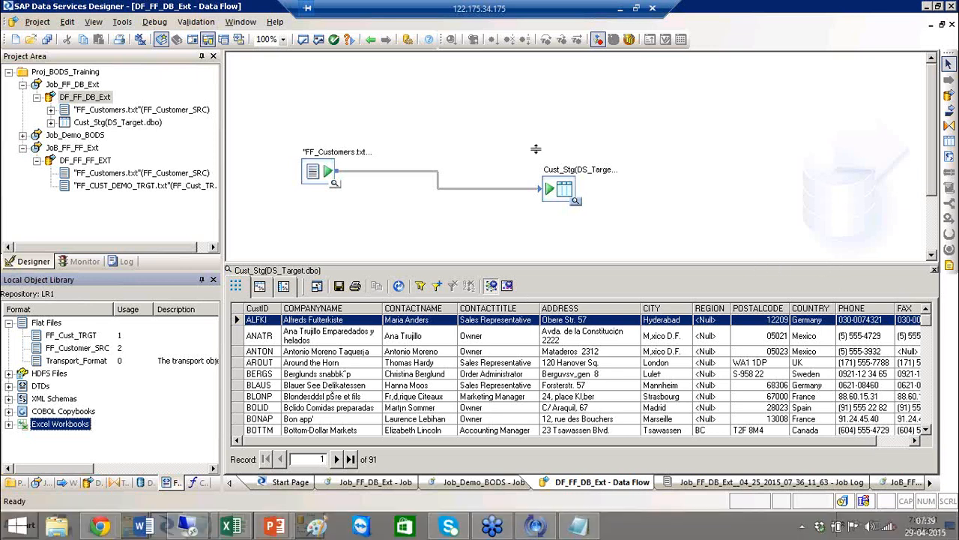
pyautogui.click(146, 483)
# Inspect DS_Target's connection settings, cancel without changes, and show Cust_Stg's Profile tab.
pyautogui.rightClick(45, 325)
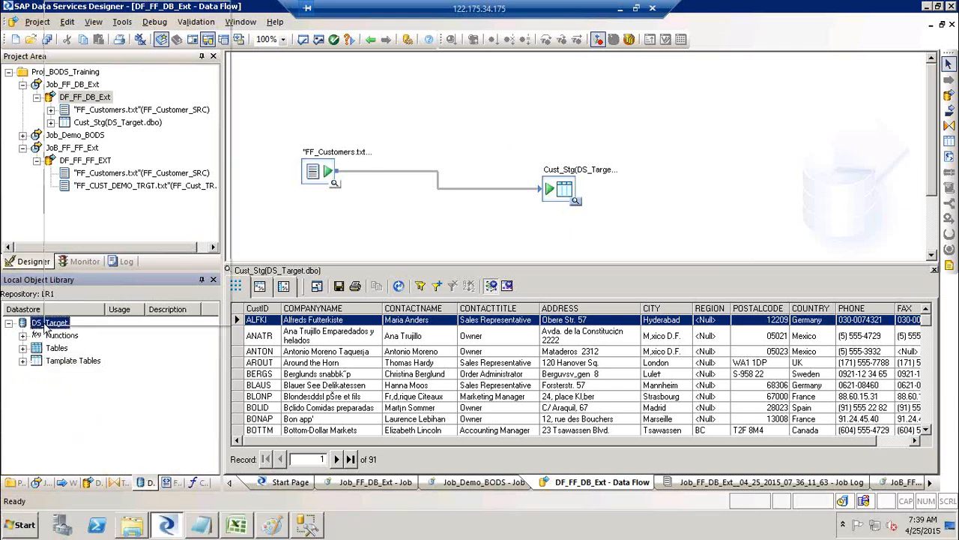
pyautogui.click(74, 26)
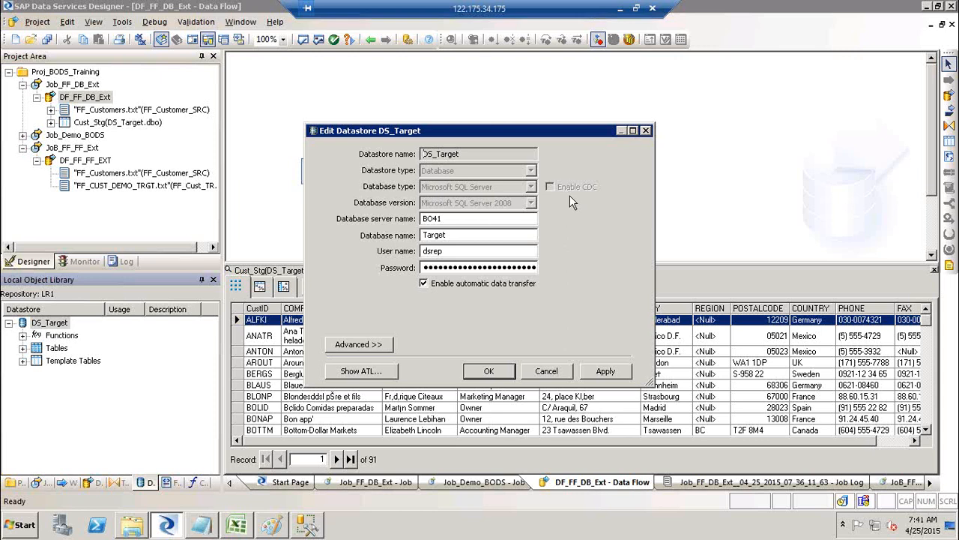
pyautogui.click(548, 371)
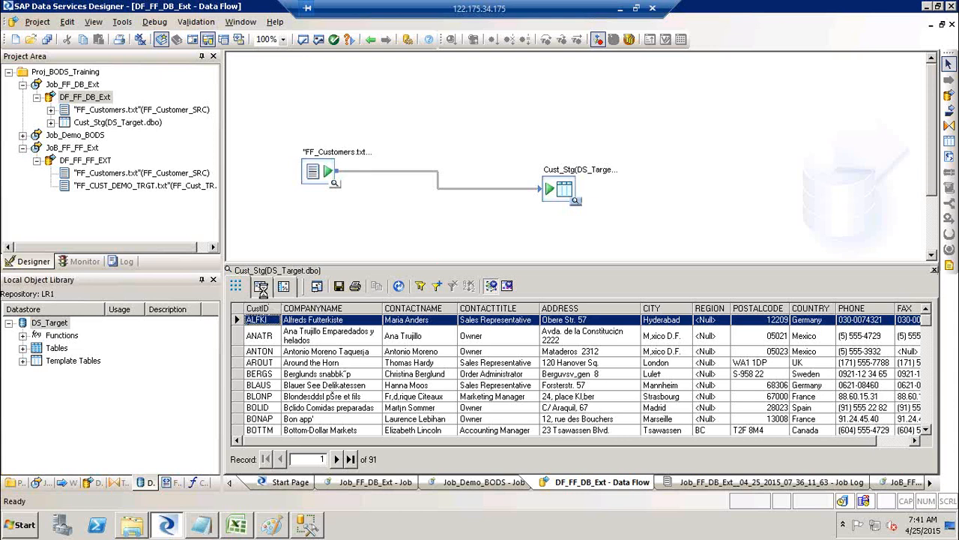
pyautogui.click(261, 289)
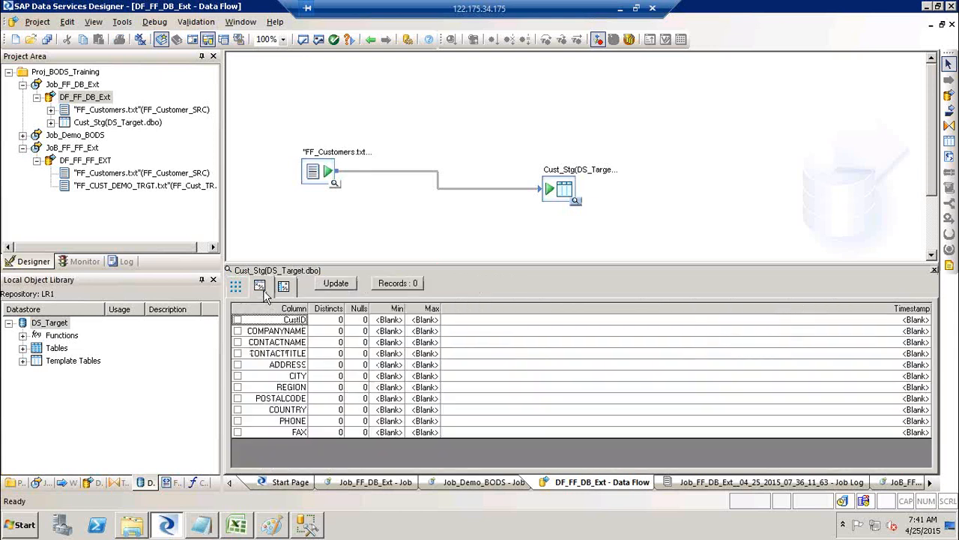
# Update the profile to count Cust_Stg's 91 records, then open the Column profile's column list.
pyautogui.click(404, 289)
pyautogui.click(405, 289)
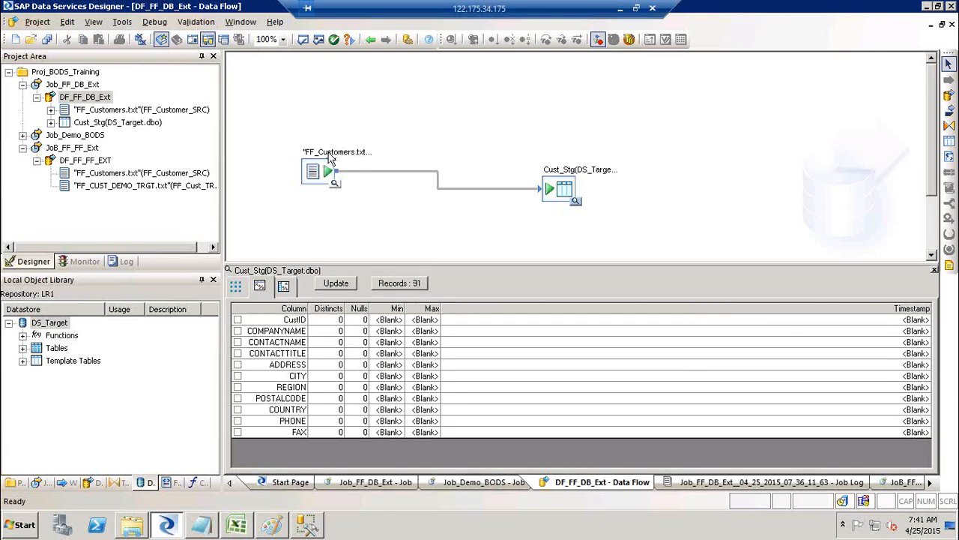
pyautogui.click(337, 285)
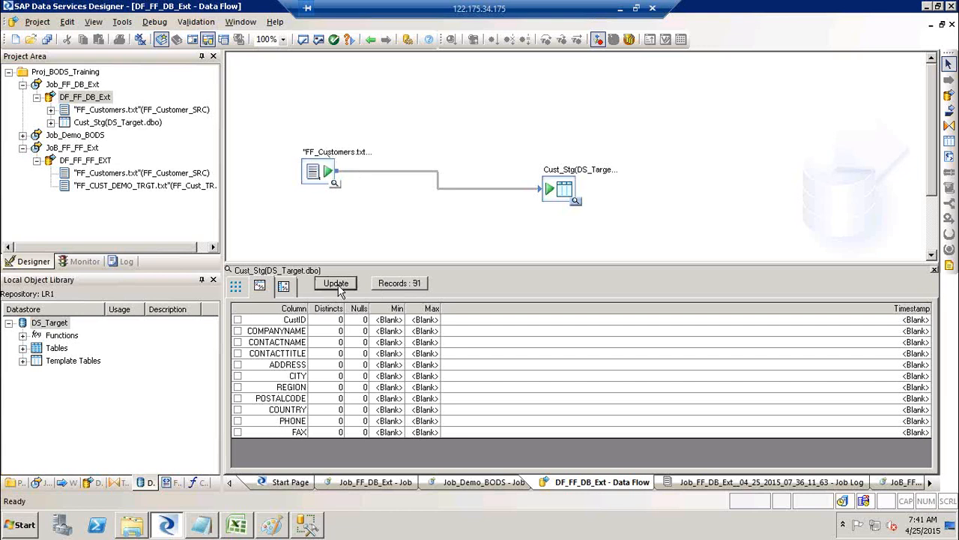
pyautogui.click(284, 287)
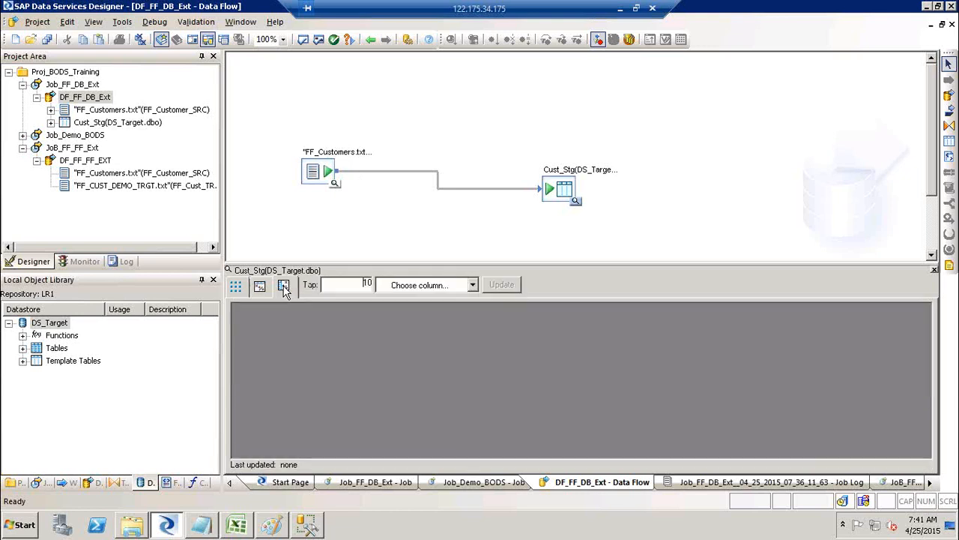
pyautogui.click(471, 286)
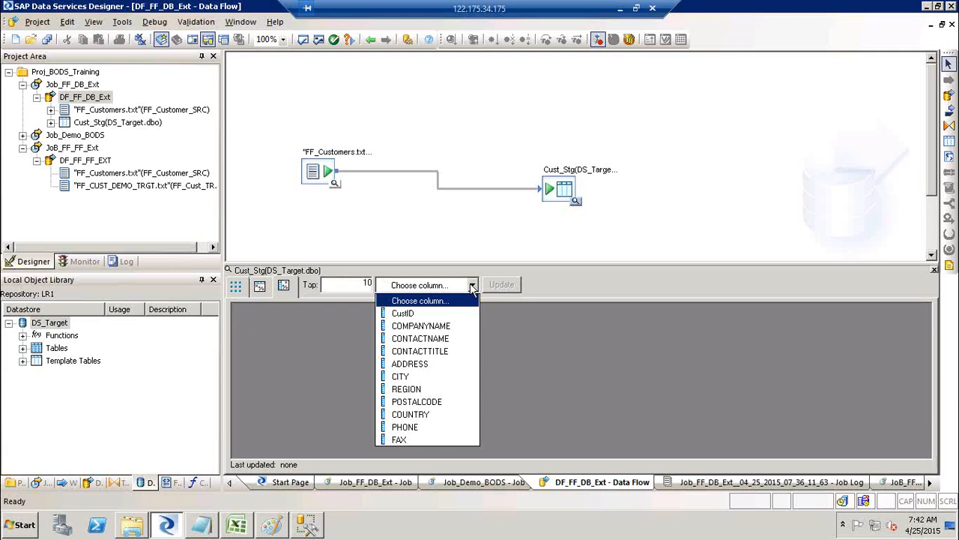
# Compute the value distribution of Cust_Stg's REGION column.
pyautogui.click(428, 314)
pyautogui.click(473, 286)
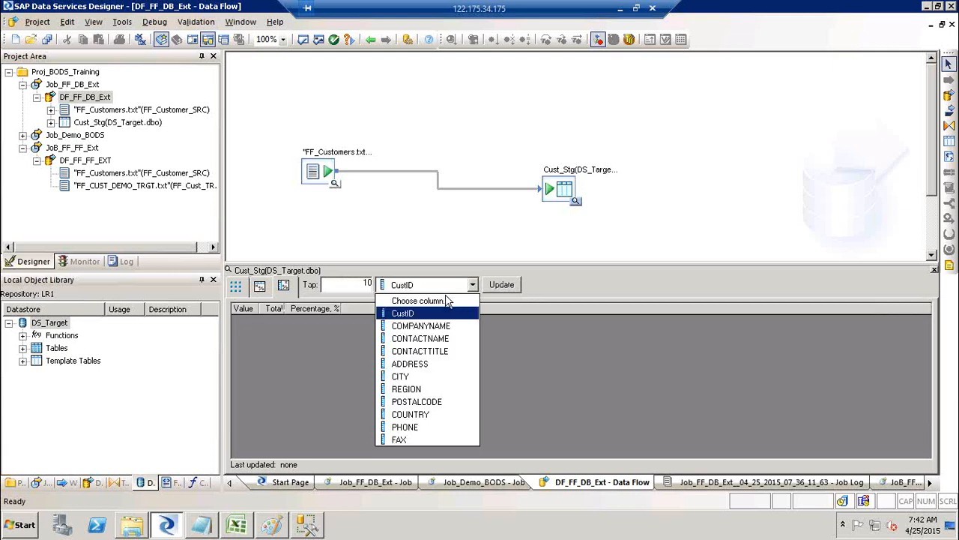
pyautogui.click(444, 300)
pyautogui.click(473, 286)
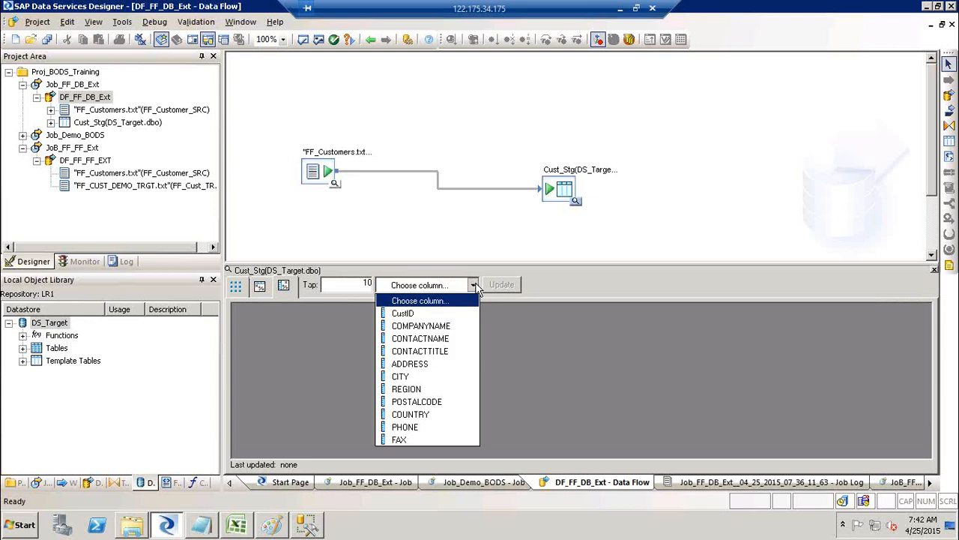
pyautogui.click(452, 389)
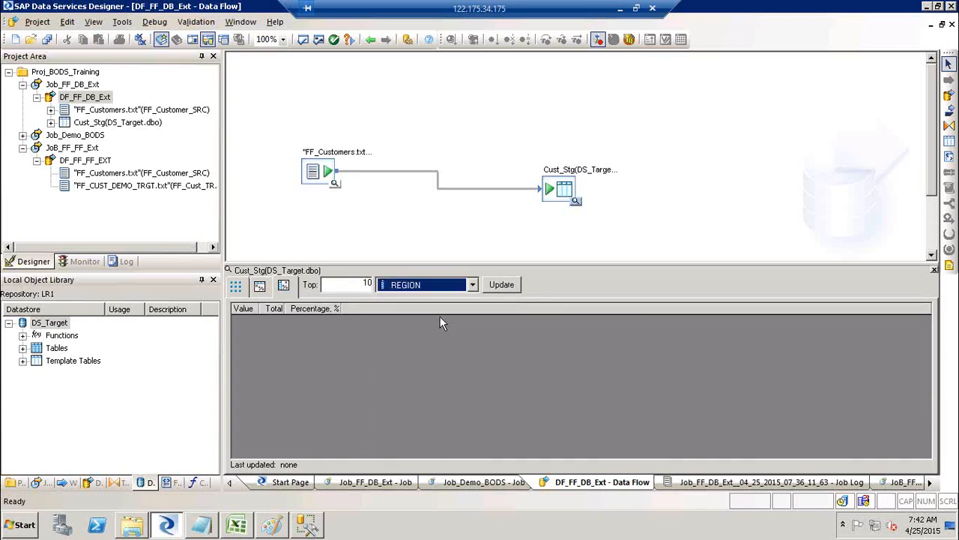
pyautogui.click(501, 285)
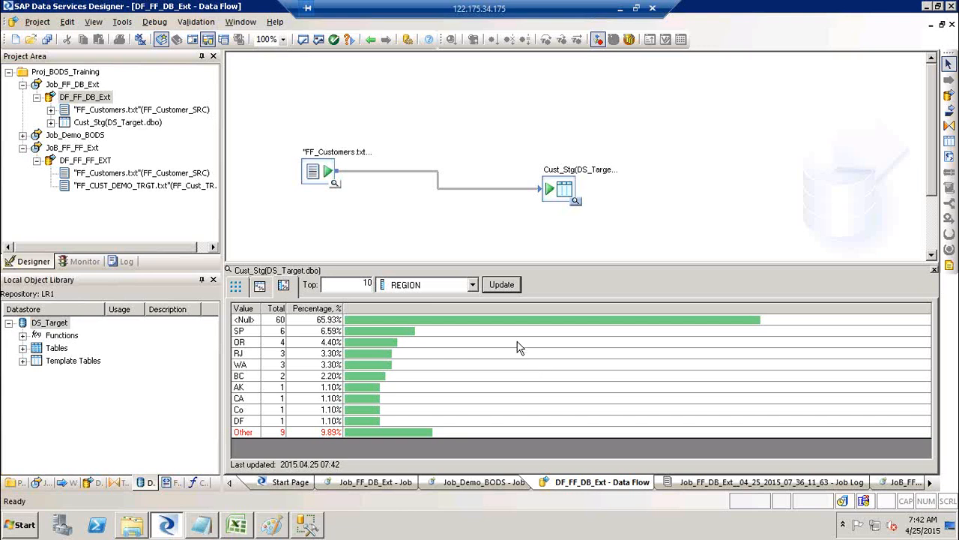
# Profile COUNTRY values (USA leading at 14.29%), then return to the 91-row data grid.
pyautogui.click(473, 287)
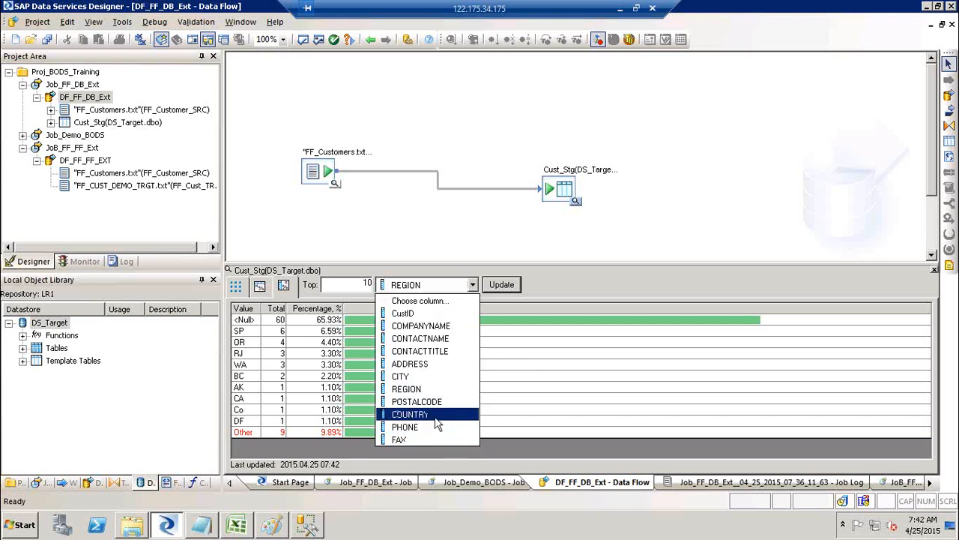
pyautogui.click(438, 416)
pyautogui.click(506, 285)
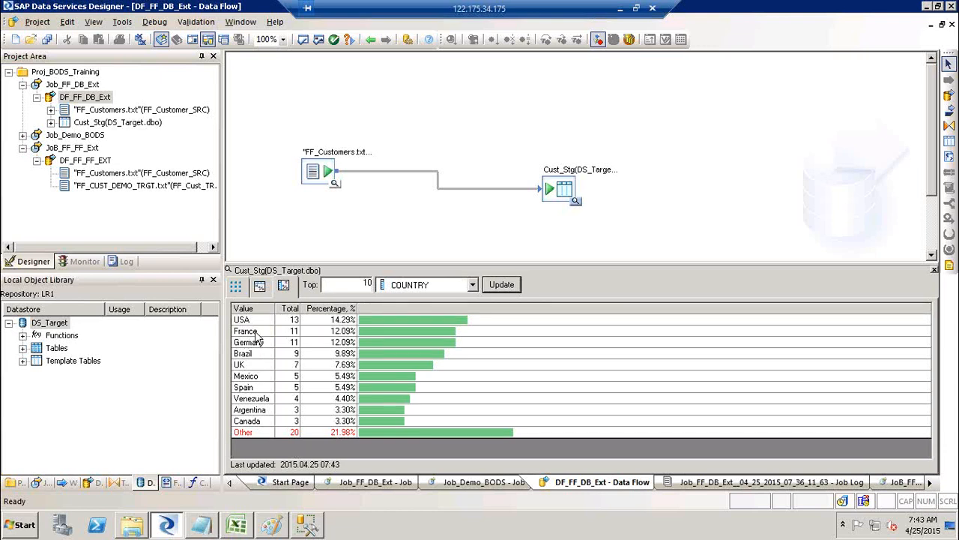
pyautogui.click(236, 288)
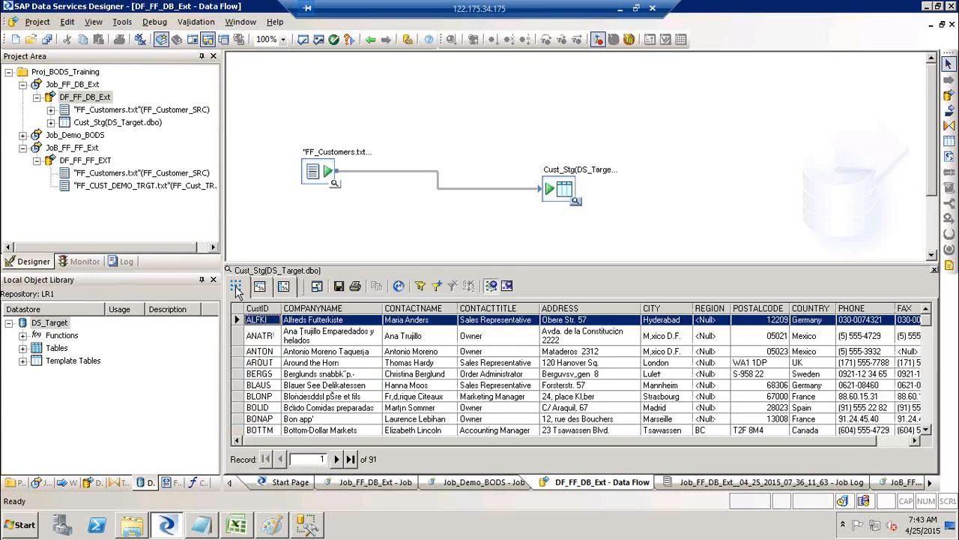
# Close the Cust_Stg data preview and bring SQL Server Management Studio forward.
pyautogui.click(259, 287)
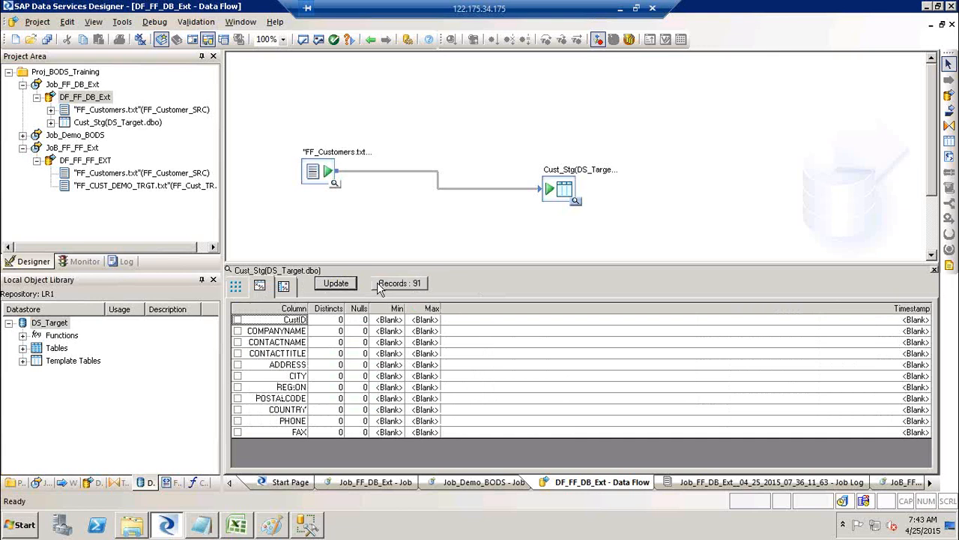
pyautogui.click(236, 288)
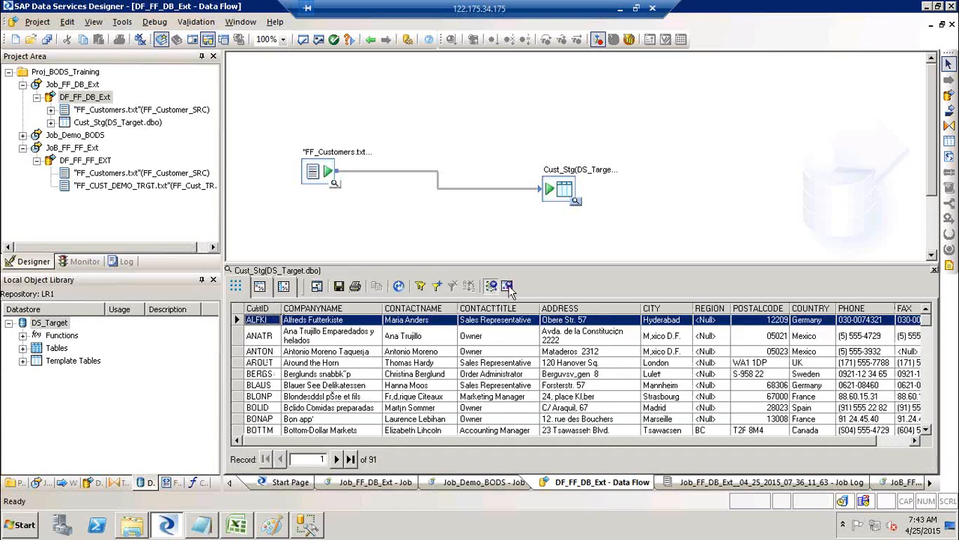
pyautogui.click(933, 272)
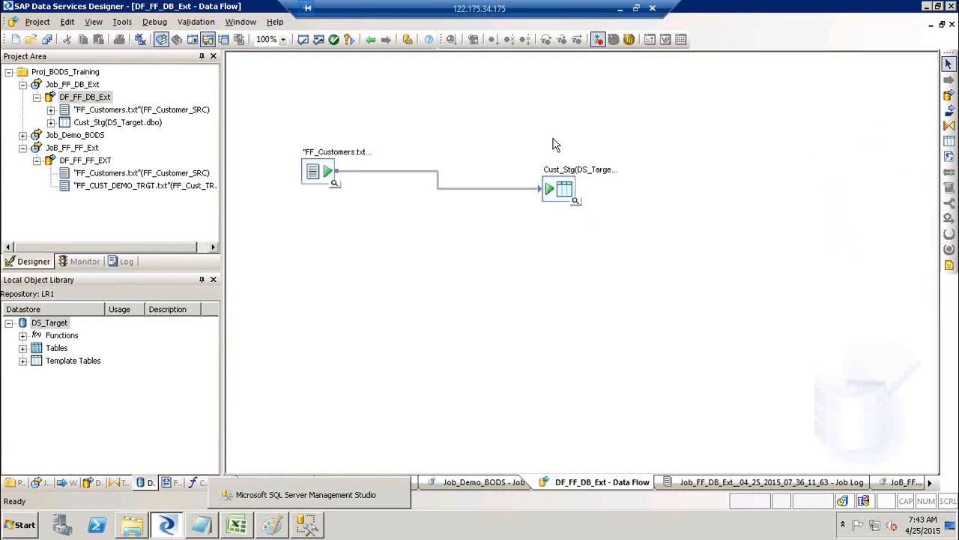
pyautogui.click(561, 192)
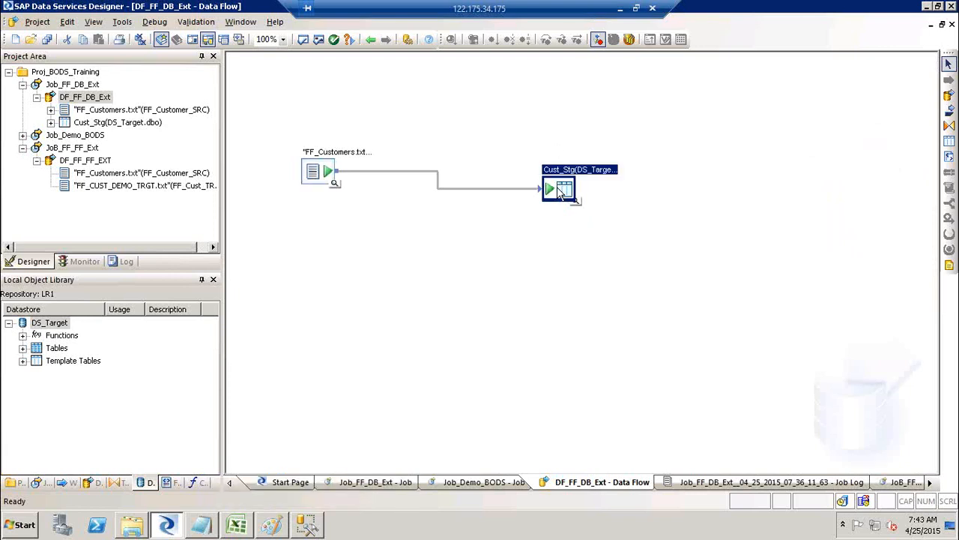
pyautogui.click(305, 527)
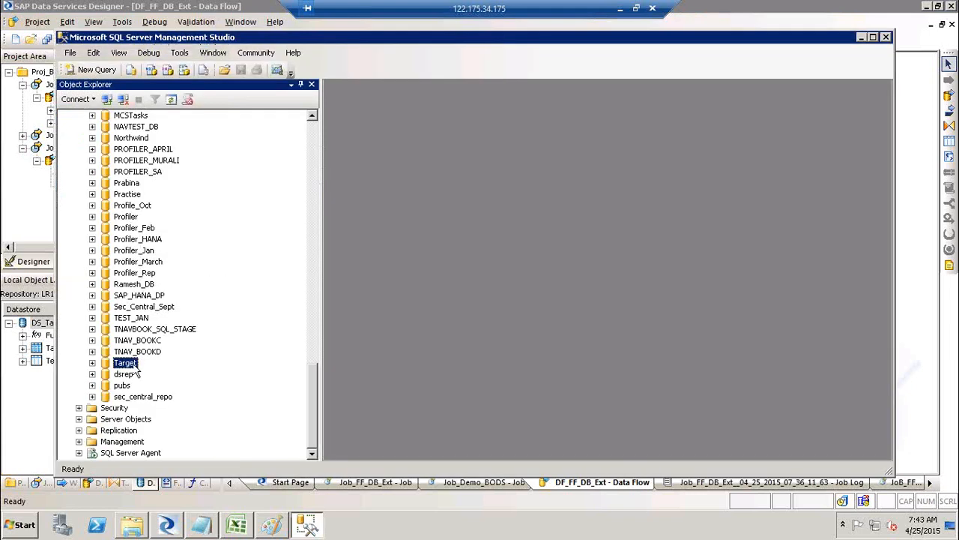
# Refresh Object Explorer and expand the Target database's Tables folder.
pyautogui.click(171, 99)
pyautogui.rightClick(130, 367)
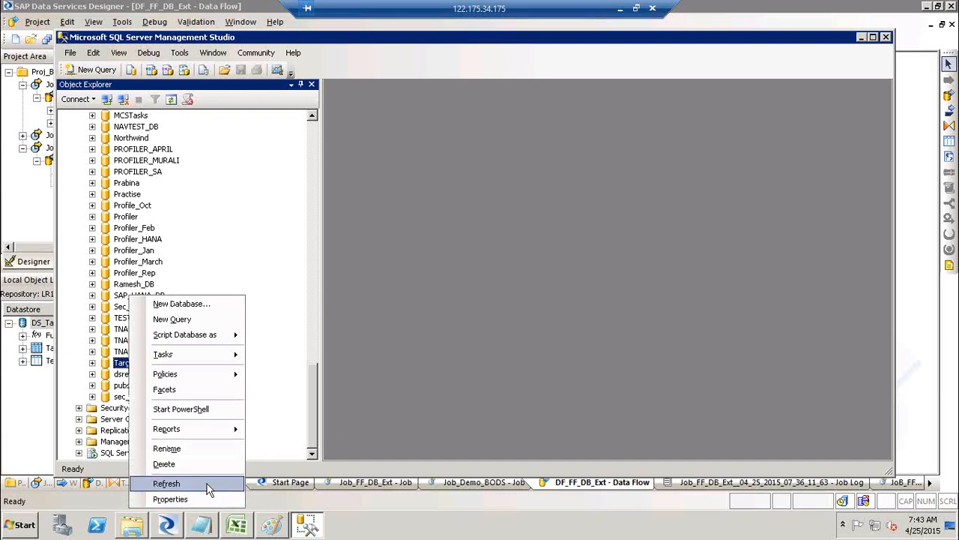
pyautogui.click(92, 363)
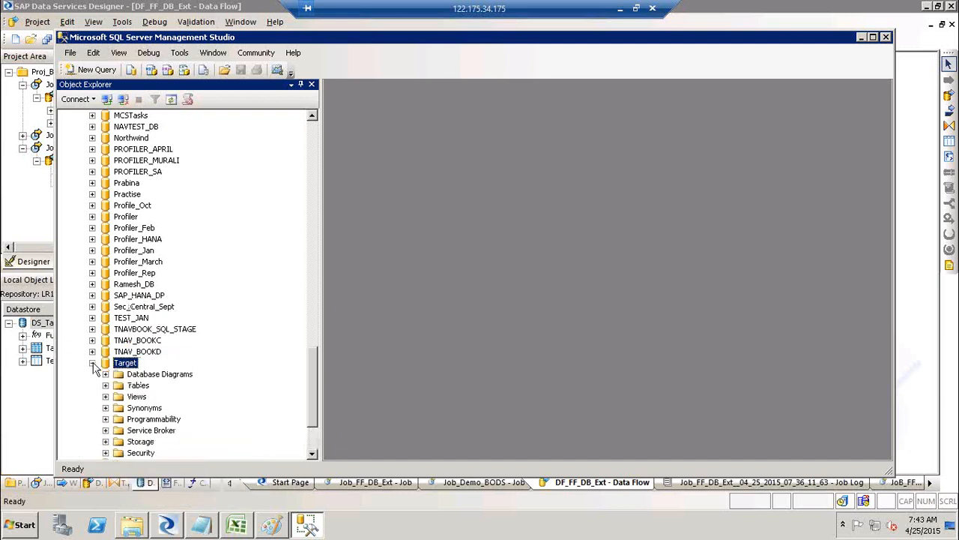
pyautogui.click(106, 385)
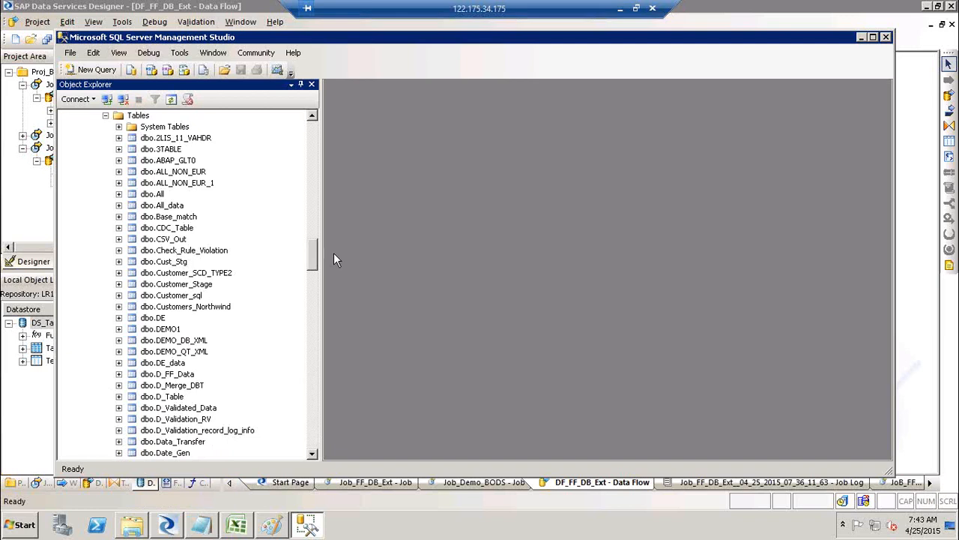
pyautogui.click(208, 284)
# Scroll down the table list to dbo.Cust_Stg and open its context menu.
pyautogui.press('End')
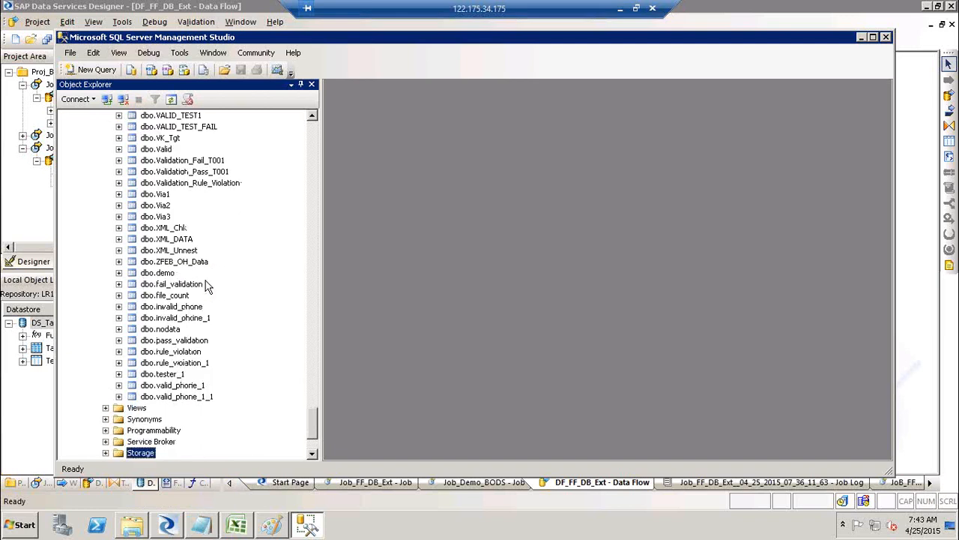
pyautogui.click(315, 150)
pyautogui.hotkey('alt', 'Tab')
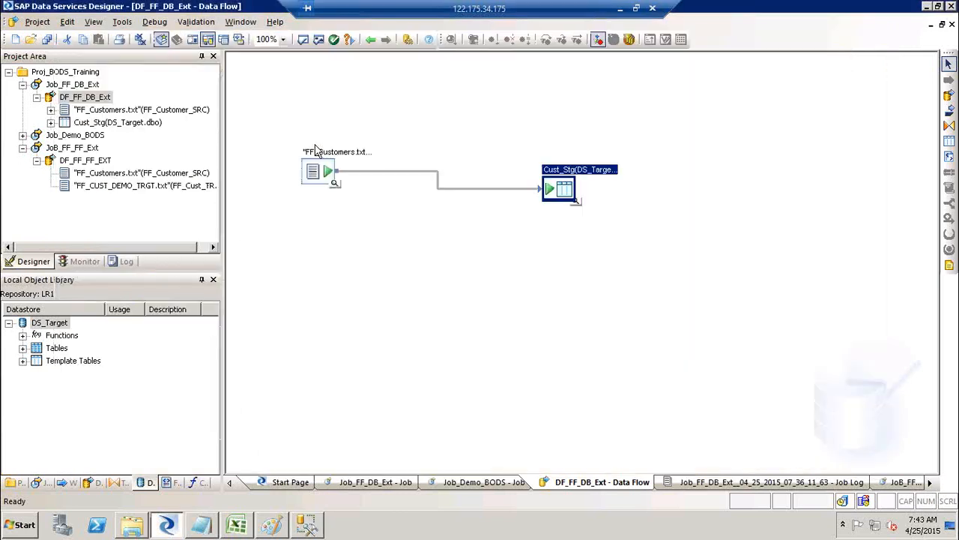
pyautogui.hotkey('alt', 'Tab')
pyautogui.click(315, 149)
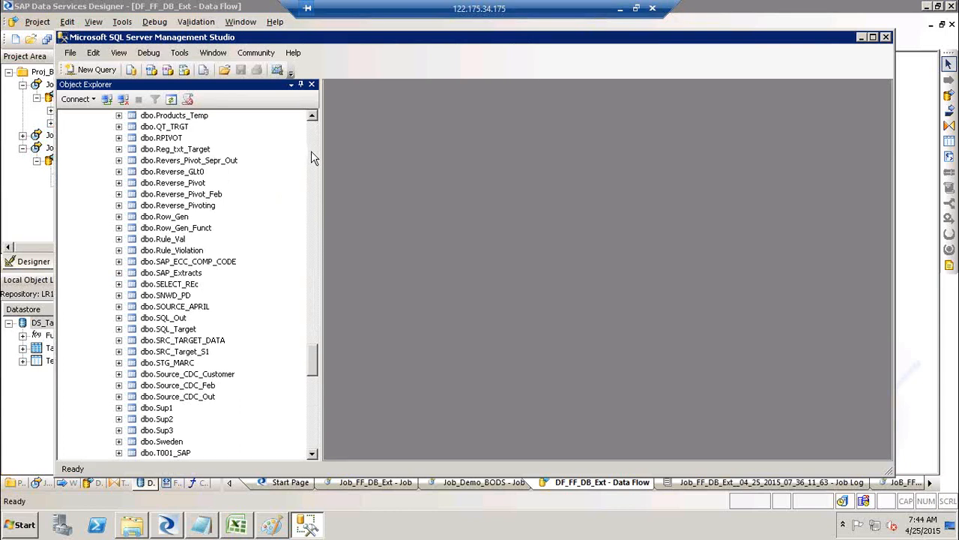
pyautogui.click(312, 152)
pyautogui.click(312, 152)
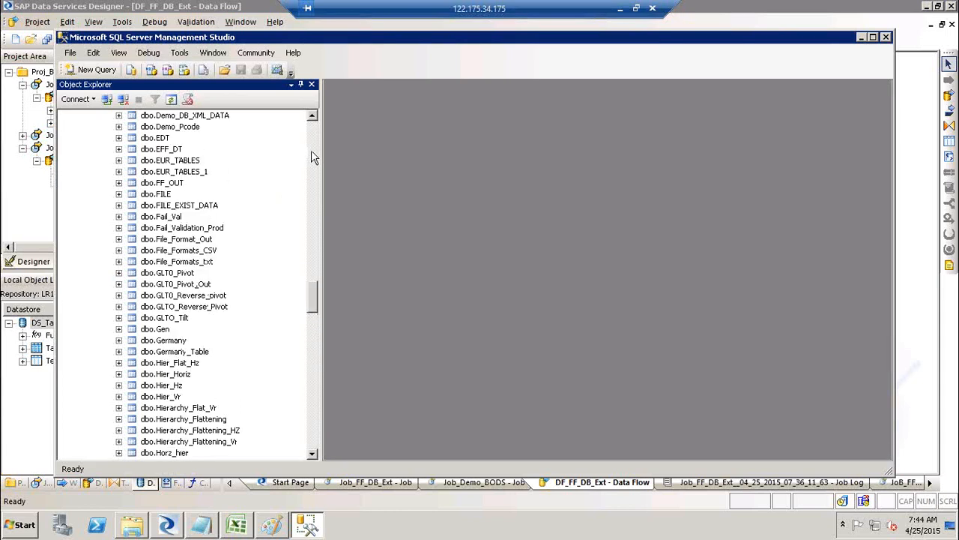
pyautogui.click(312, 154)
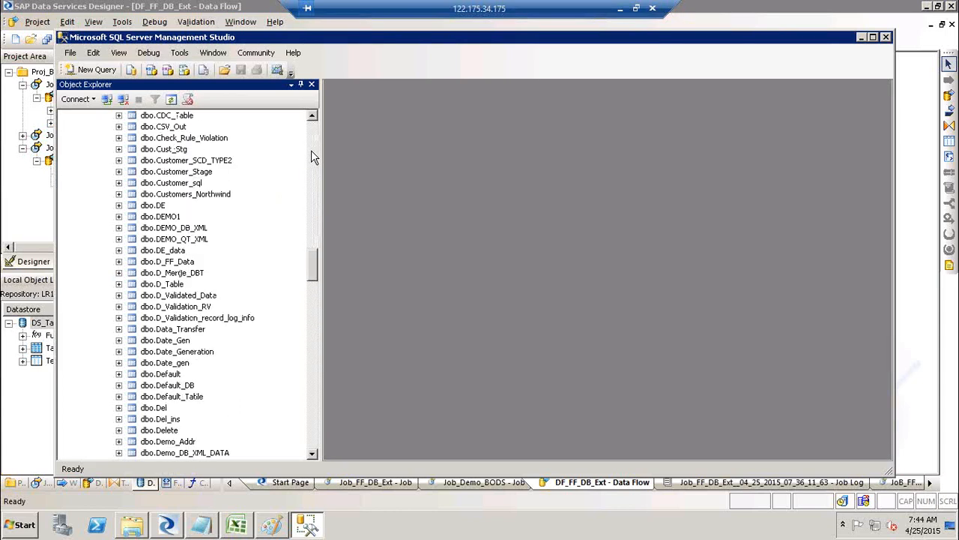
pyautogui.click(170, 152)
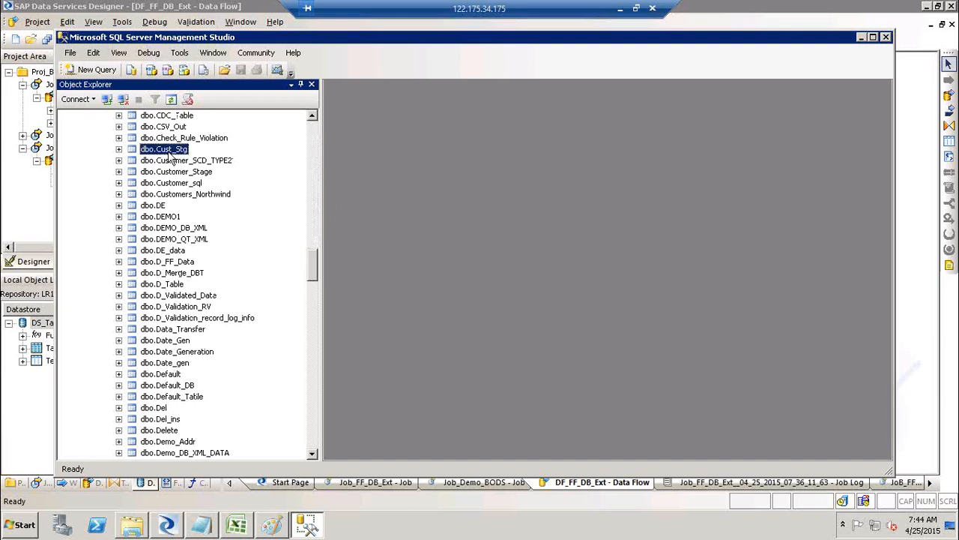
pyautogui.rightClick(171, 156)
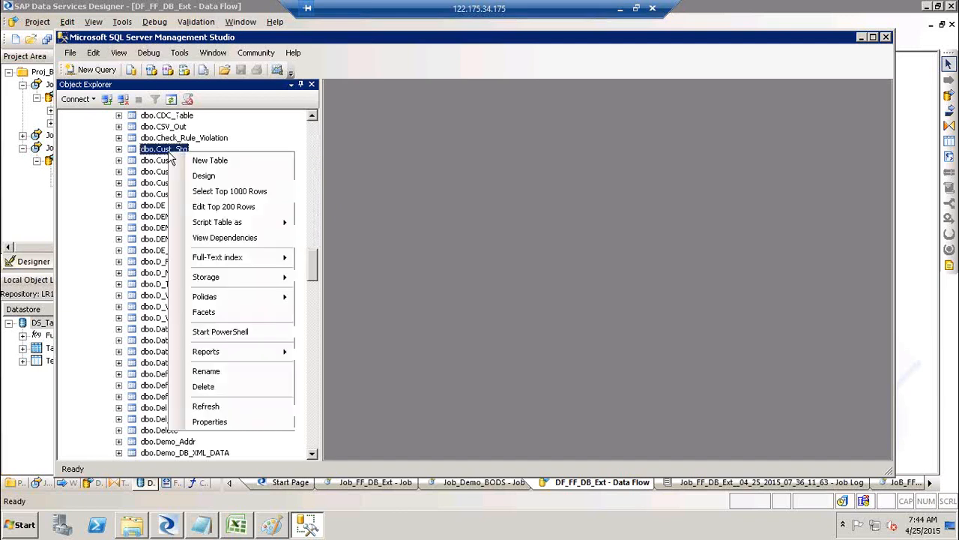
# Turn a Select Top 1000 Rows query on Cust_Stg into COUNT (*) and run it.
pyautogui.click(253, 194)
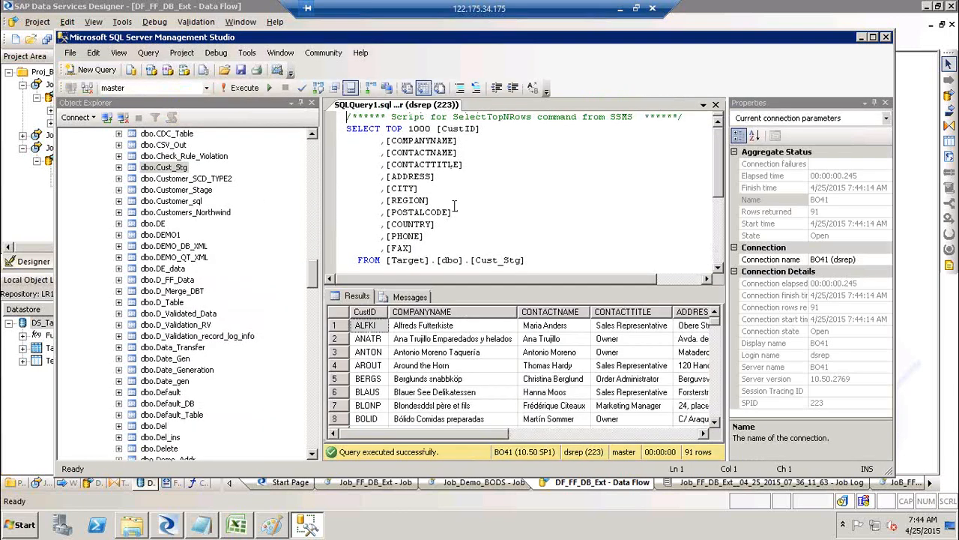
pyautogui.moveTo(413, 248); pyautogui.dragTo(386, 129)
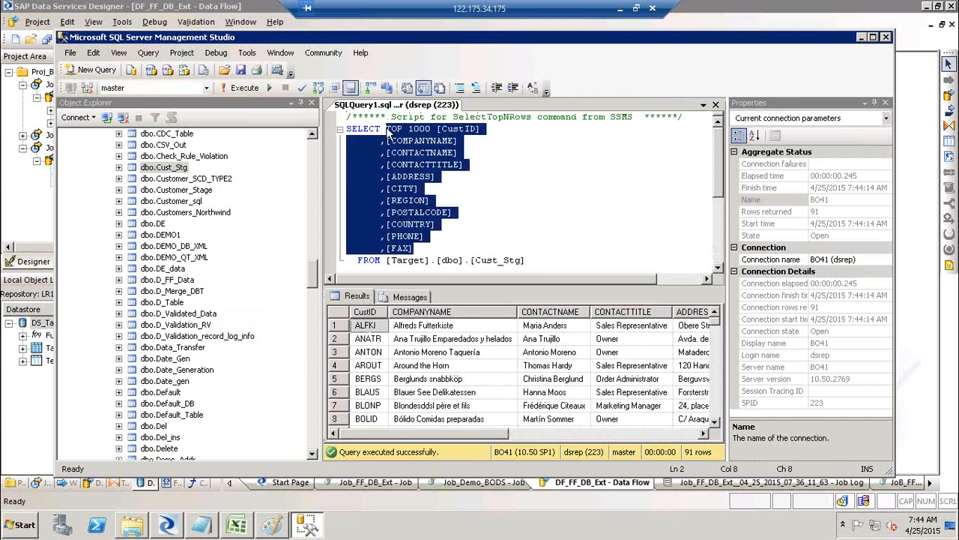
pyautogui.write('COUNT (')
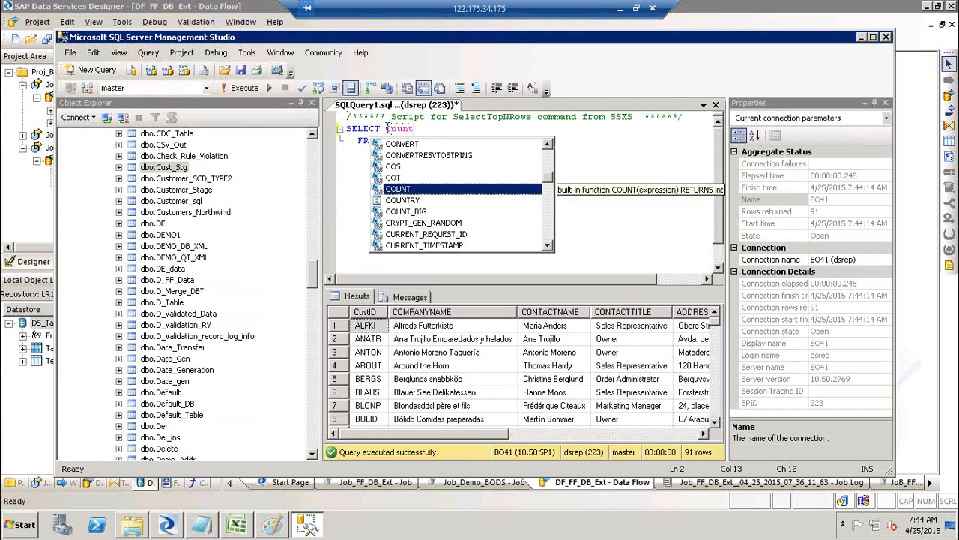
pyautogui.write('*)')
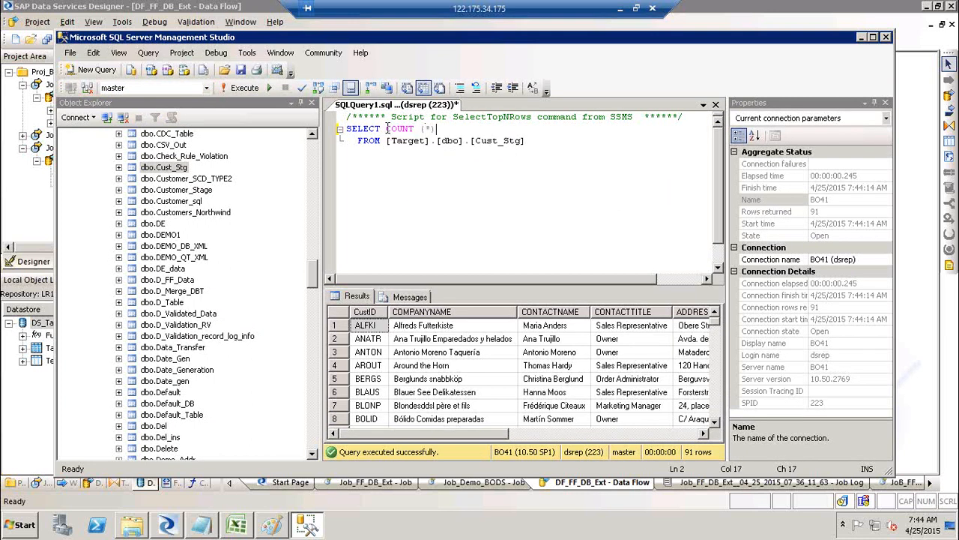
pyautogui.moveTo(552, 141); pyautogui.dragTo(341, 138)
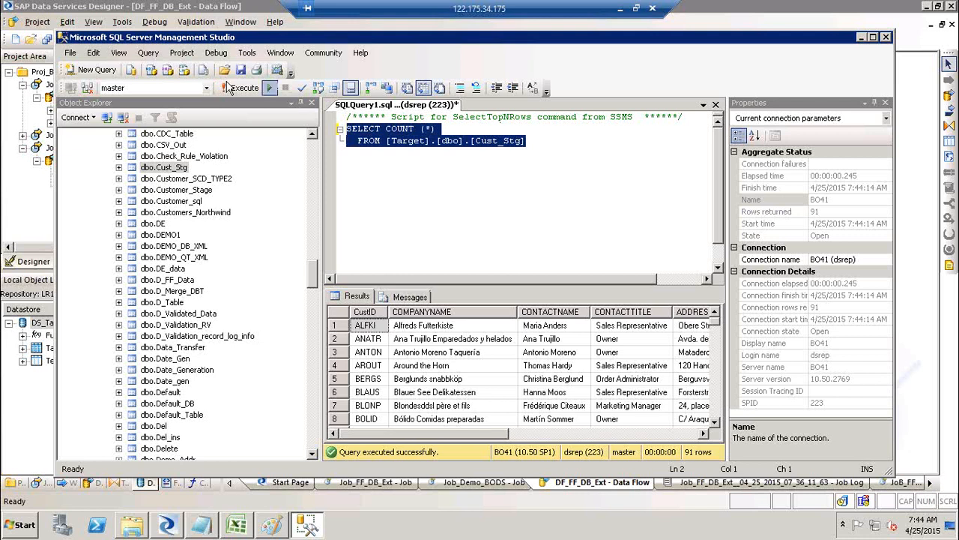
pyautogui.click(230, 88)
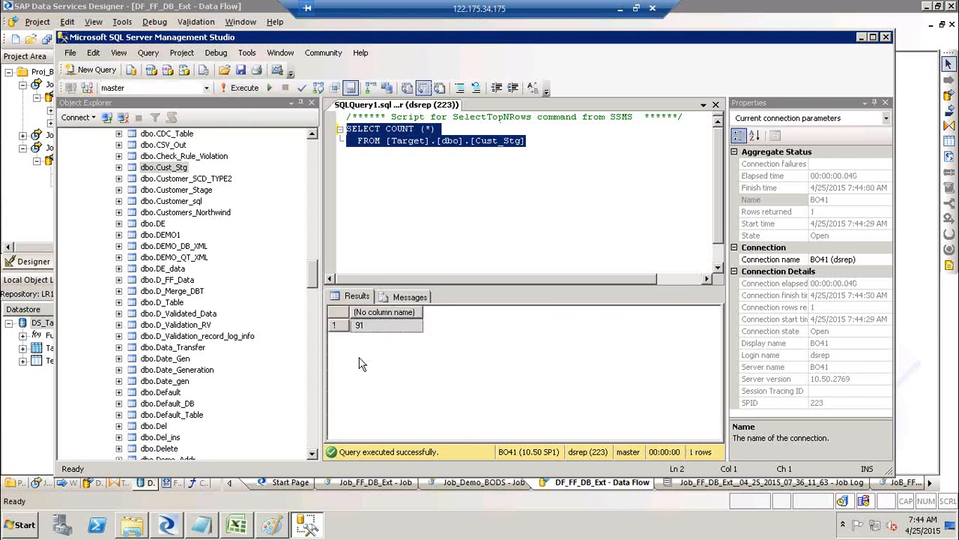
# Reopen the Cust_Stg preview in Designer and switch to its column profile view.
pyautogui.hotkey('alt', 'Tab')
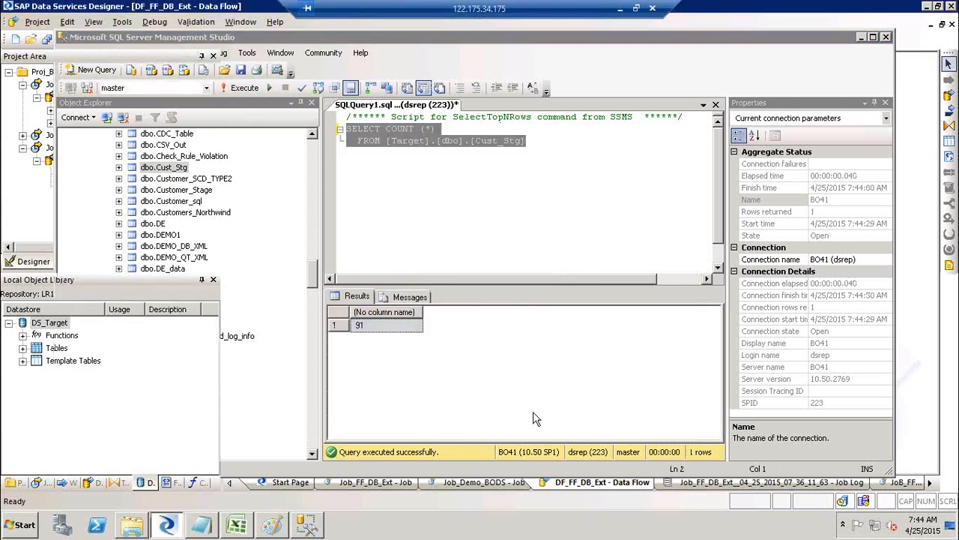
pyautogui.click(575, 201)
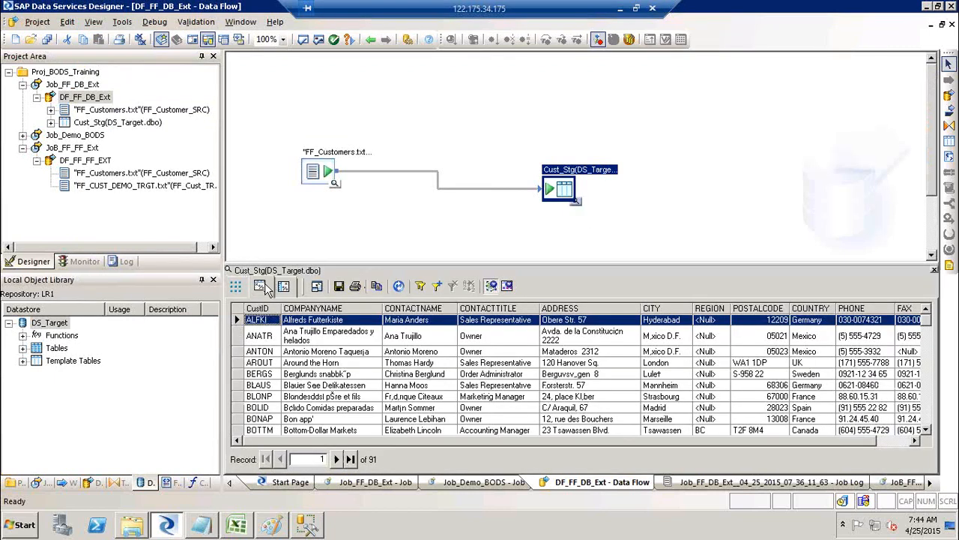
pyautogui.click(261, 286)
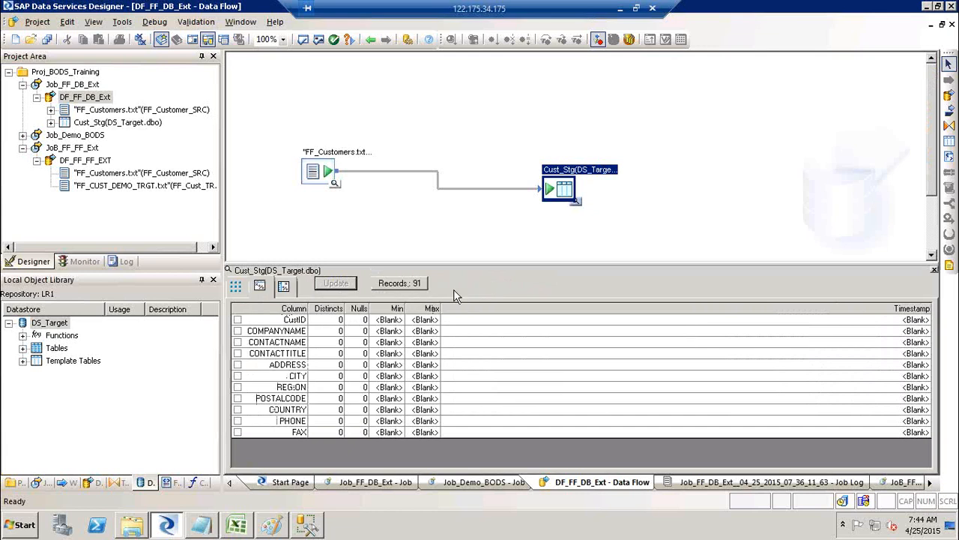
pyautogui.hotkey('alt', 'Tab')
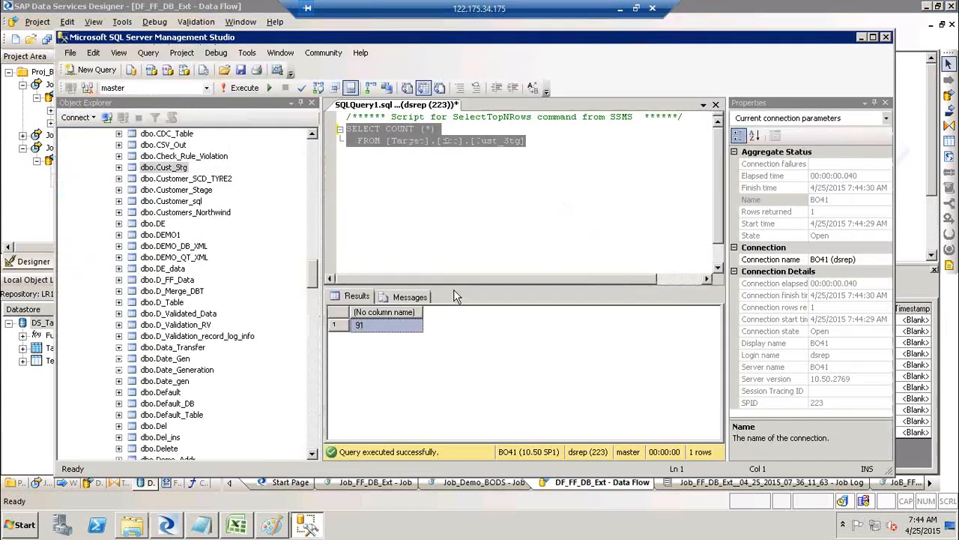
pyautogui.click(443, 129)
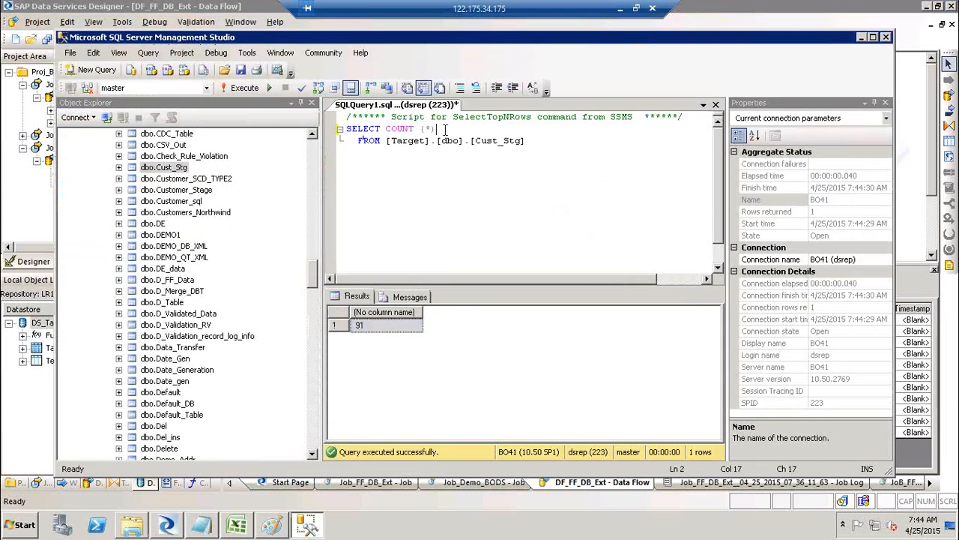
pyautogui.hotkey('alt', 'Tab')
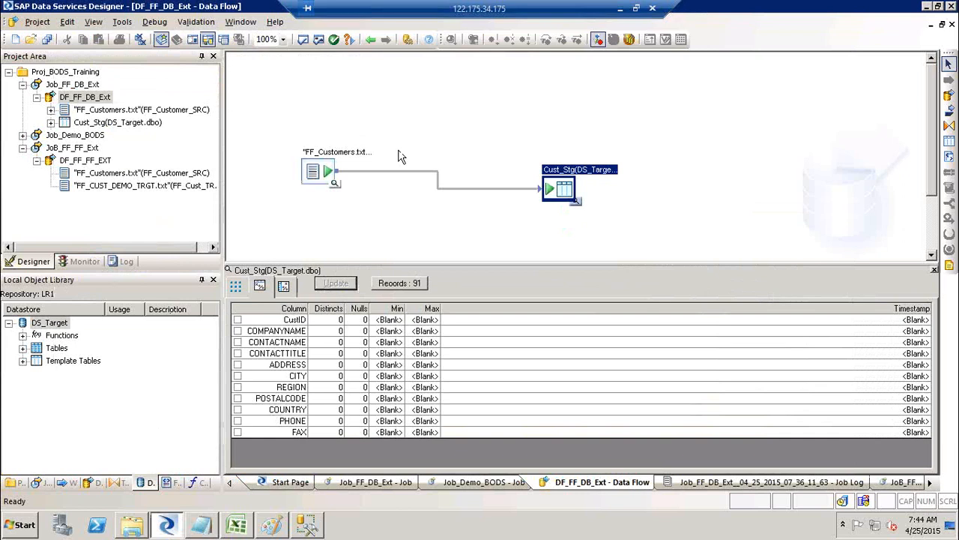
pyautogui.click(283, 287)
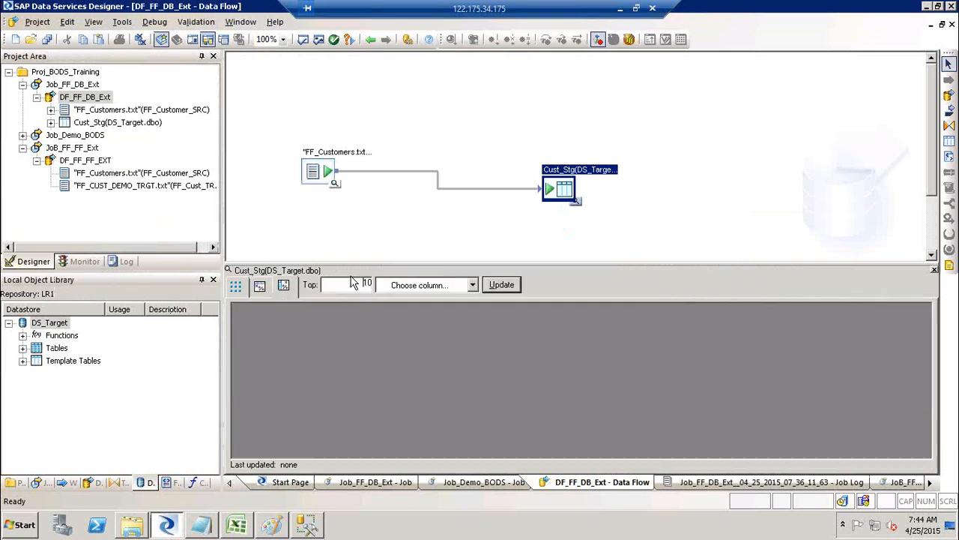
# Profile REGION, showing <Null> at 60 rows (65.93%), and delete COUNT (*) from the SSMS query.
pyautogui.click(472, 289)
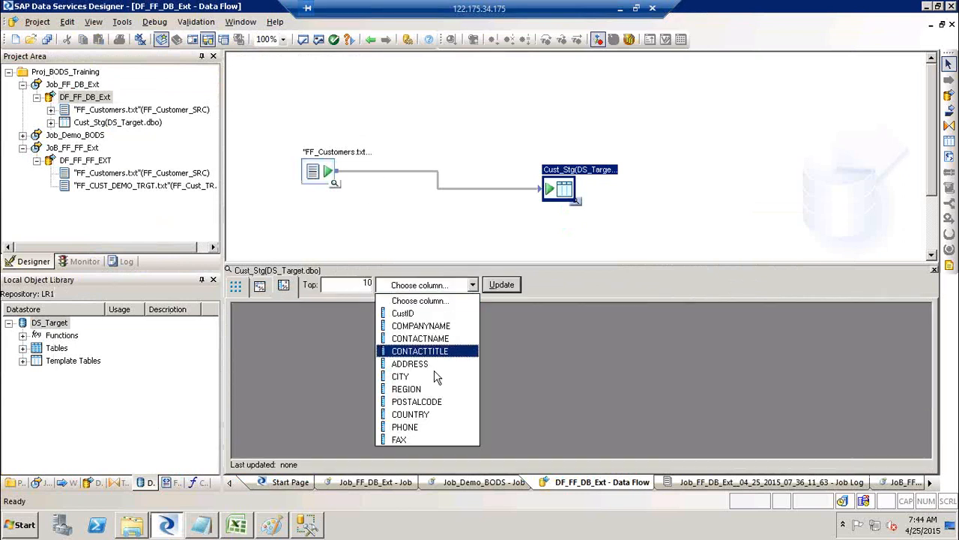
pyautogui.click(419, 389)
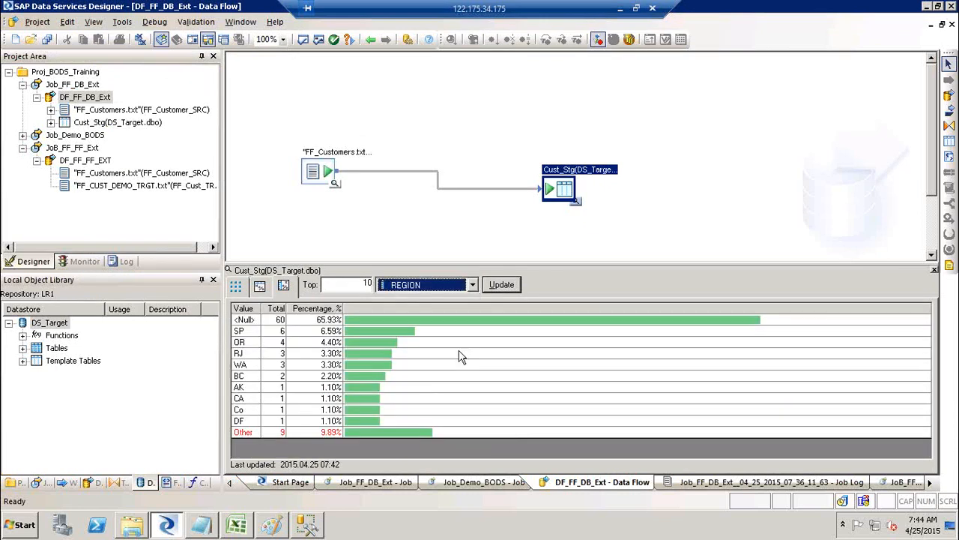
pyautogui.click(506, 288)
pyautogui.hotkey('alt', 'Tab')
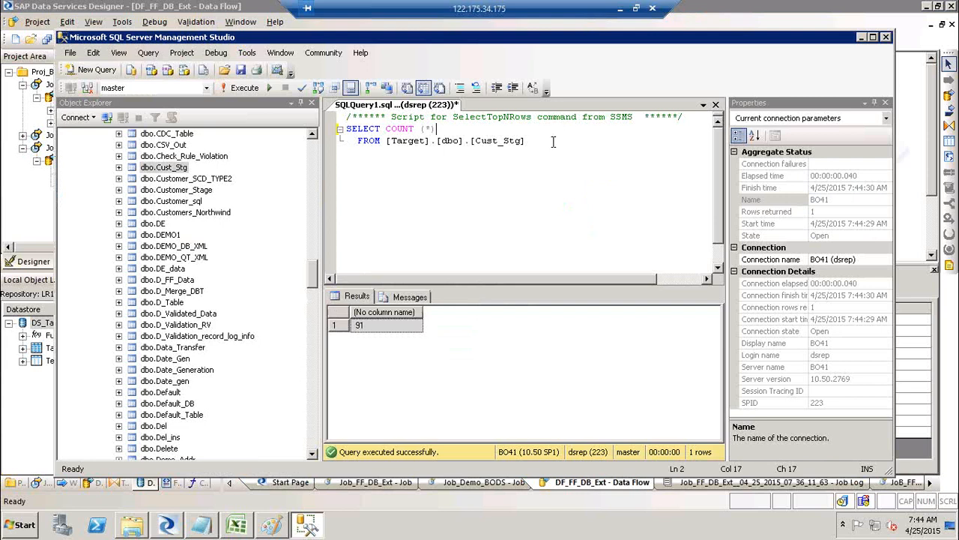
pyautogui.press('BackSpace')
pyautogui.press('BackSpace')
pyautogui.press('BackSpace')
pyautogui.press('BackSpace')
pyautogui.press('BackSpace')
pyautogui.press('BackSpace')
pyautogui.press('BackSpace')
pyautogui.press('BackSpace')
pyautogui.press('BackSpace')
pyautogui.hotkey('alt', 'Tab')
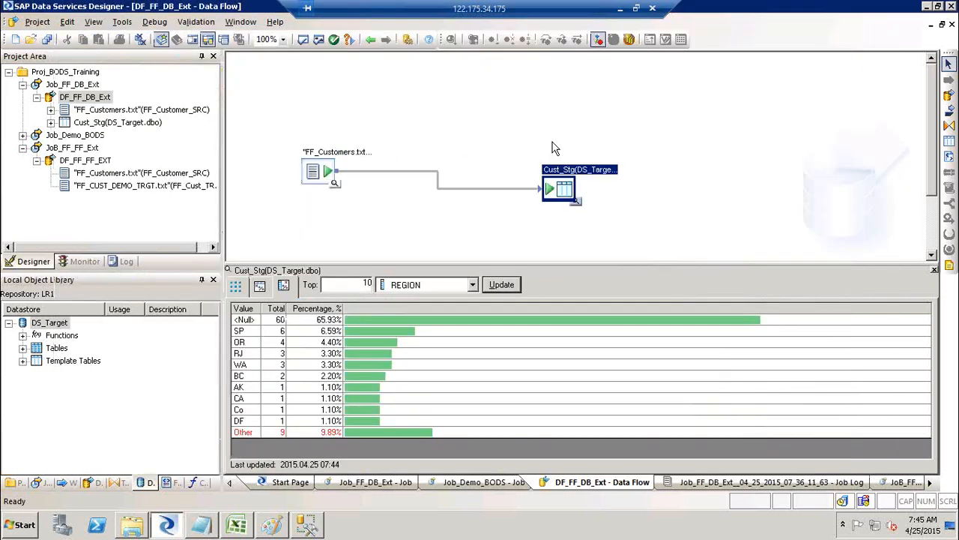
# Edit the SSMS query to count Cust_Stg rows where REGION is null.
pyautogui.hotkey('alt', 'Tab')
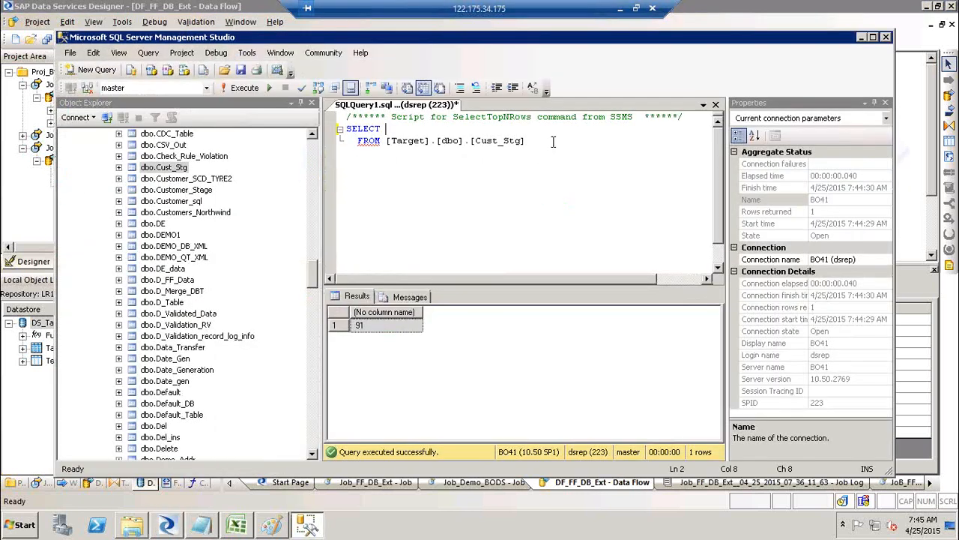
pyautogui.write('froom')
pyautogui.press('BackSpace')
pyautogui.press('BackSpace')
pyautogui.press('BackSpace')
pyautogui.press('BackSpace')
pyautogui.press('BackSpace')
pyautogui.press('BackSpace')
pyautogui.press('BackSpace')
pyautogui.write('count')
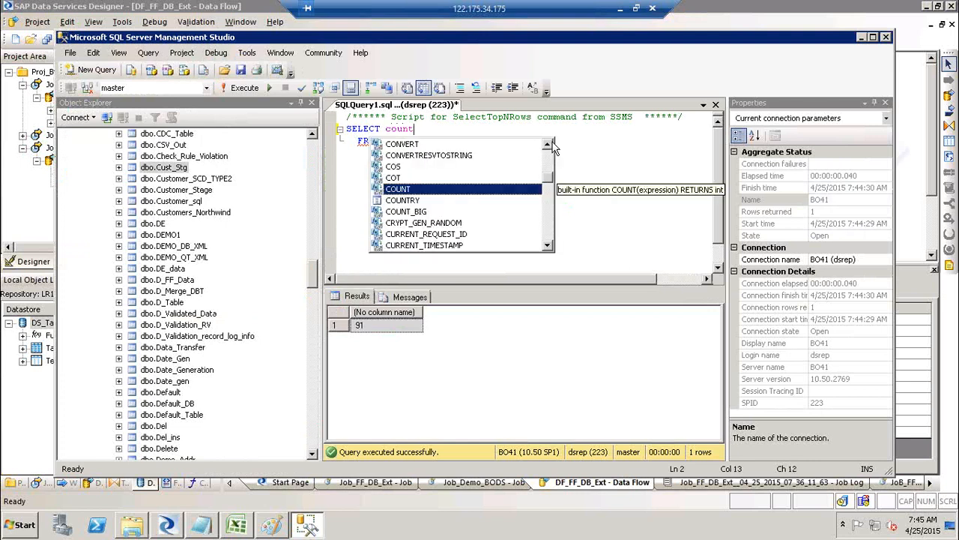
pyautogui.write(' (*)')
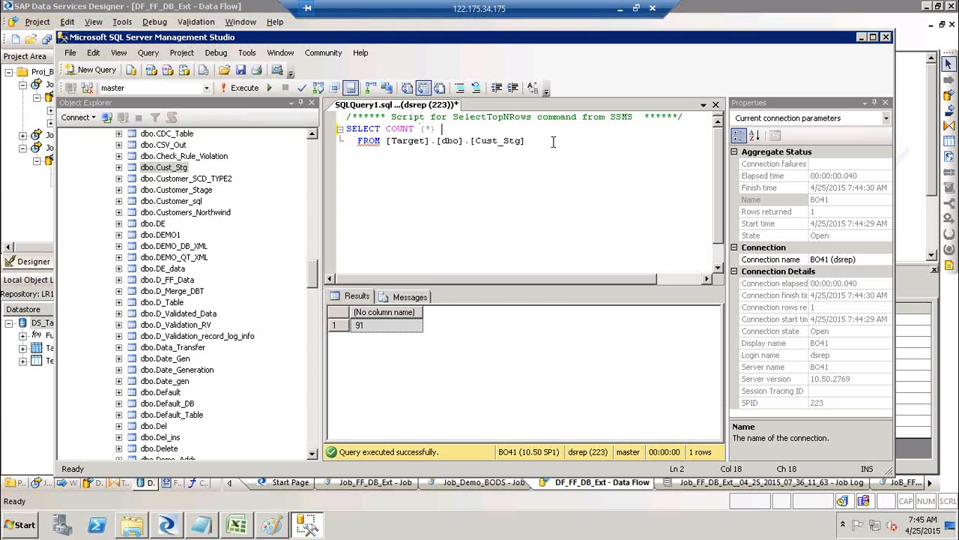
pyautogui.click(553, 141)
pyautogui.write('r')
pyautogui.press('BackSpace')
pyautogui.press('BackSpace')
pyautogui.write('where Regio')
pyautogui.press('Tab')
pyautogui.write('is null;')
# Run the null-count query, confirm the result of 60, and return to Designer.
pyautogui.keyDown('shift'); pyautogui.click(347, 128); pyautogui.keyUp('shift')
pyautogui.click(240, 88)
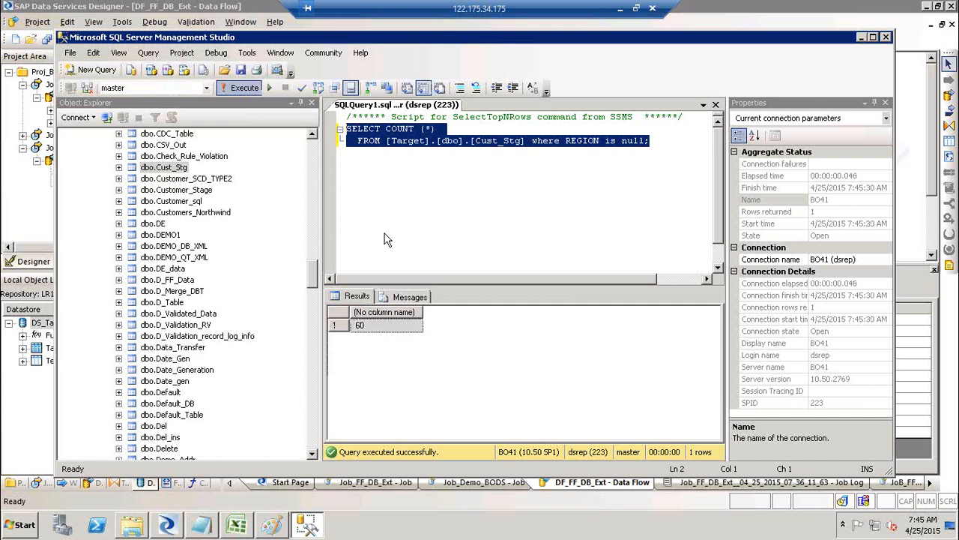
pyautogui.click(370, 326)
pyautogui.hotkey('alt', 'Tab')
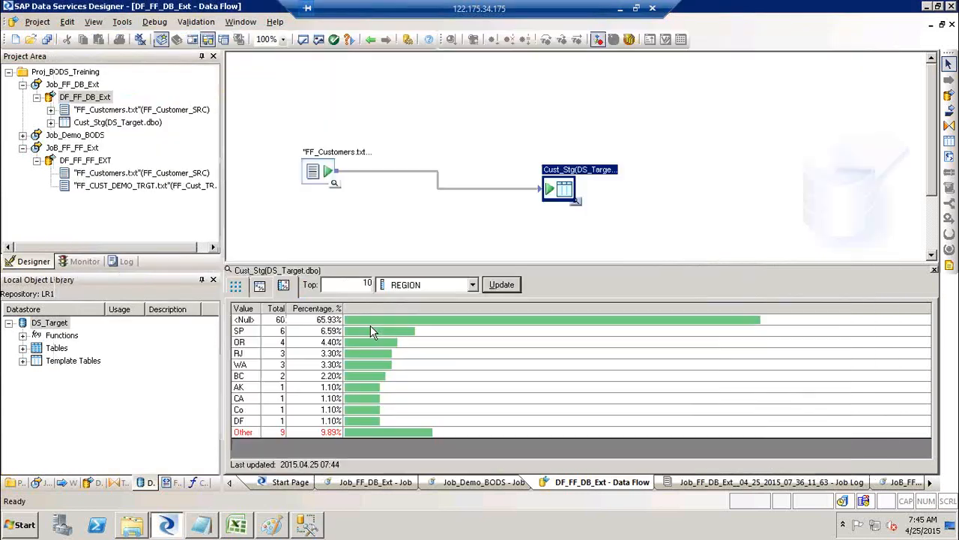
# Point out the 60 REGION nulls, switch back to the 91 Cust_Stg rows, and bring up Notepad.
pyautogui.click(276, 320)
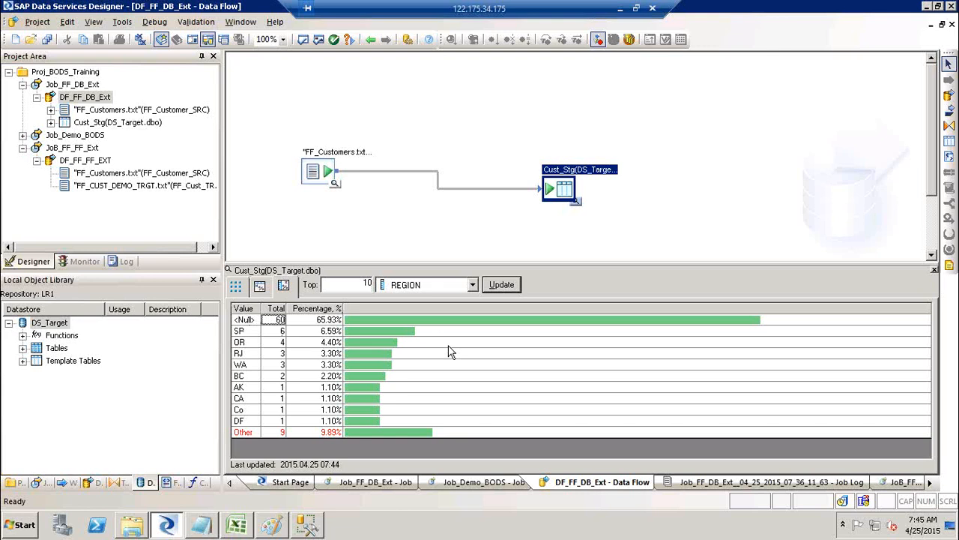
pyautogui.click(237, 288)
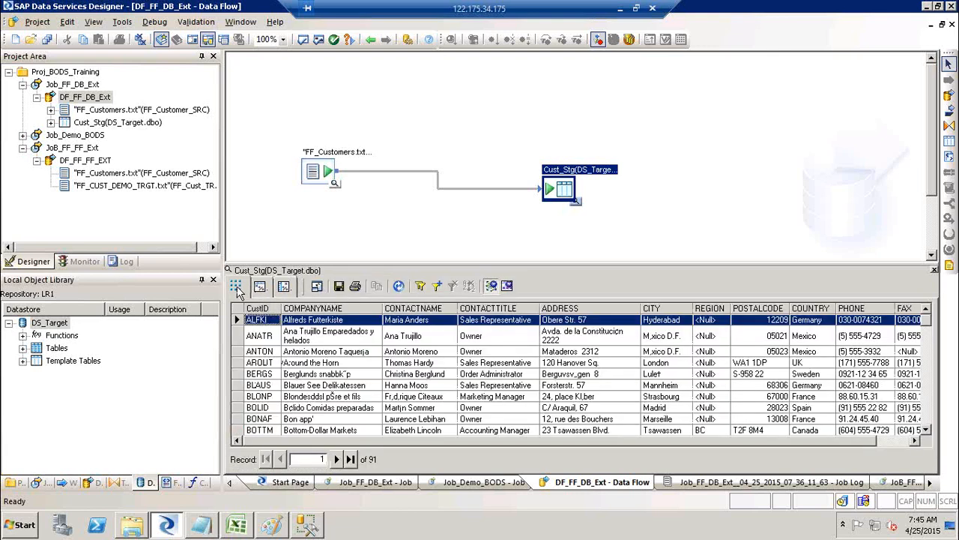
pyautogui.click(201, 525)
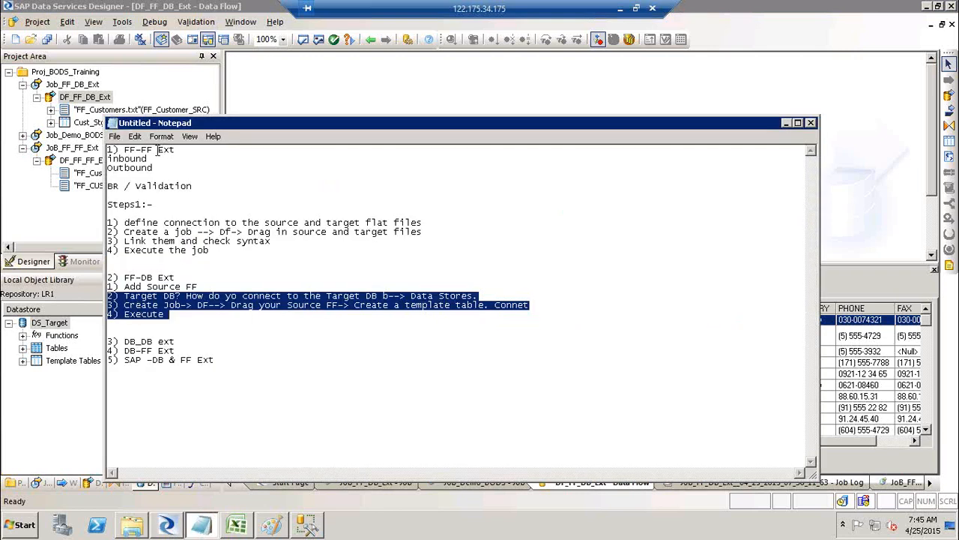
# Highlight the '1) FF-FF' and '2) FF-DB Ext' headings in the notes, then minimize Notepad.
pyautogui.moveTo(159, 149); pyautogui.dragTo(104, 150)
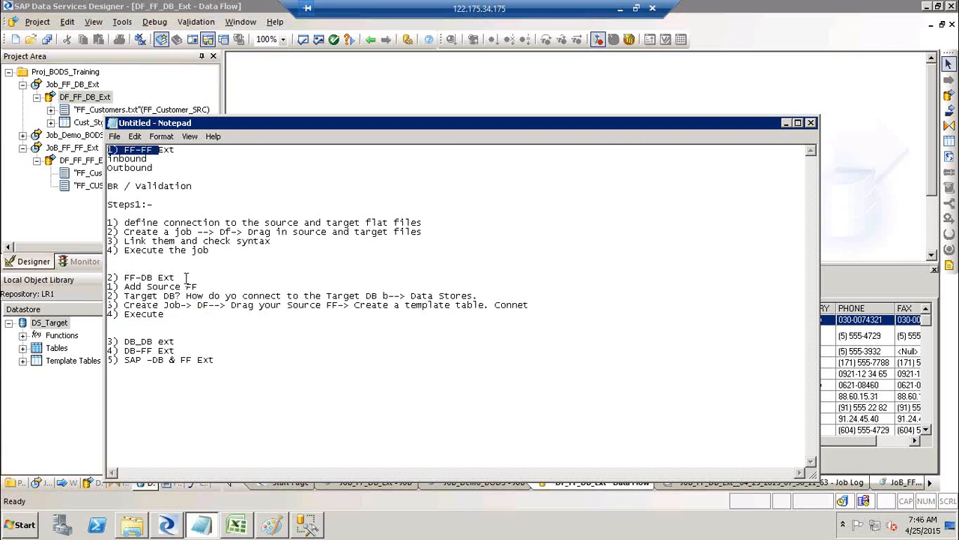
pyautogui.moveTo(175, 278); pyautogui.dragTo(96, 277)
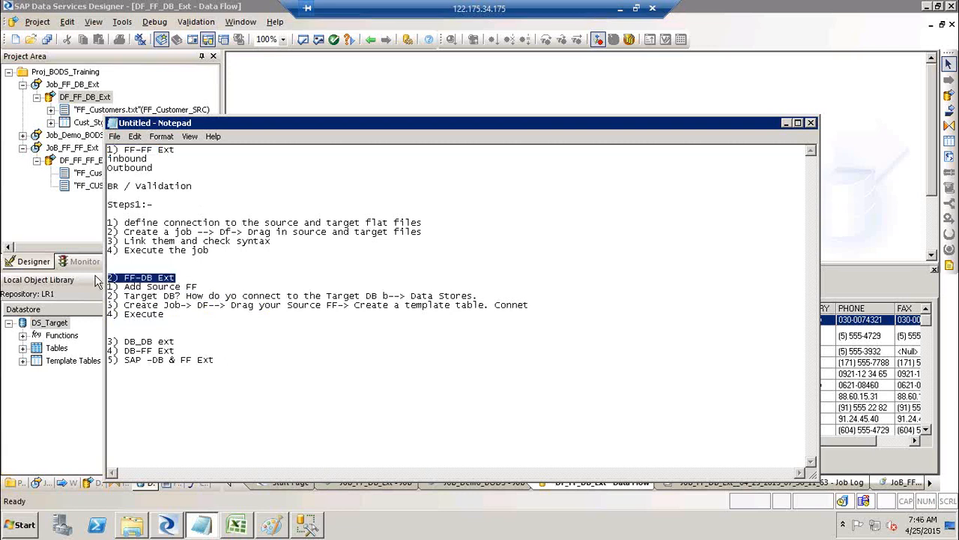
pyautogui.click(786, 123)
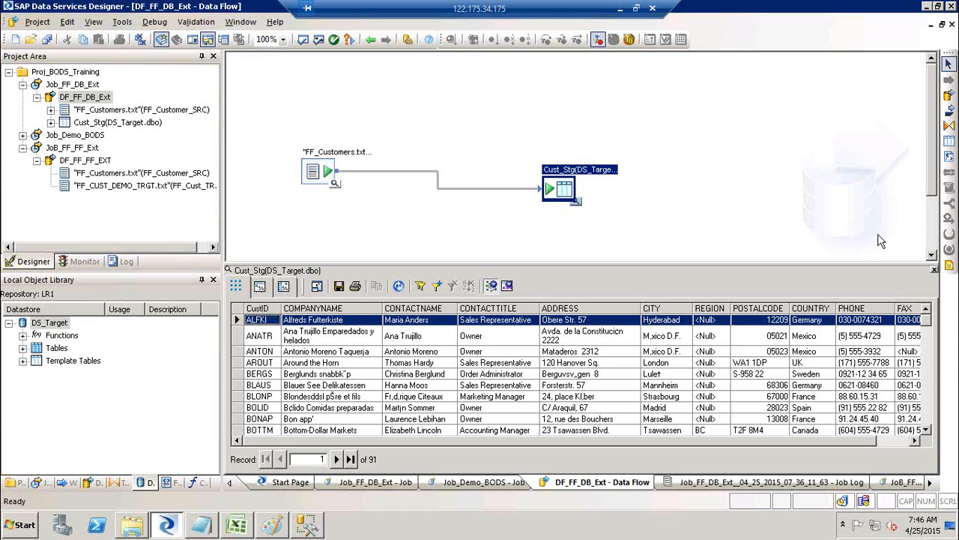
# Close the Cust_Stg data view to leave the DF_FF_DB_Ext data flow, then open Start.
pyautogui.click(933, 270)
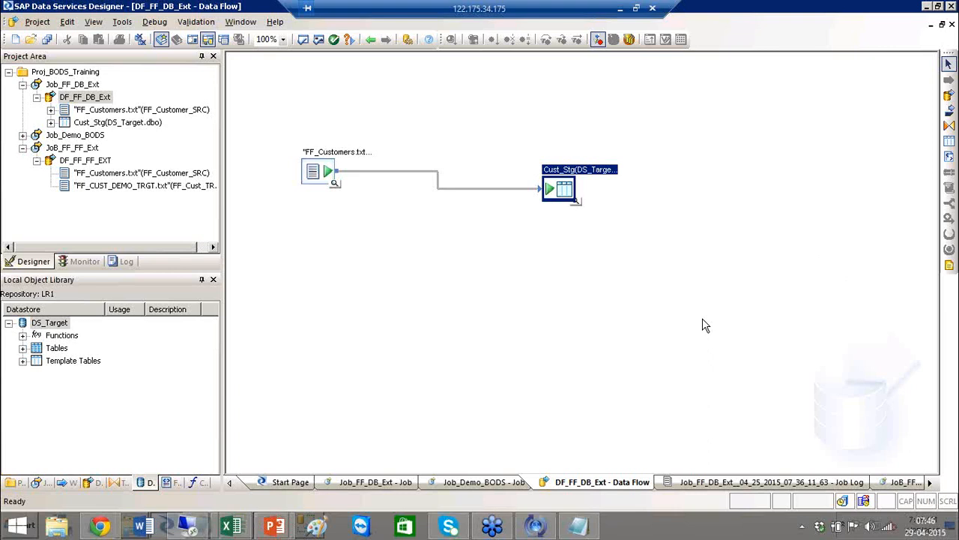
pyautogui.click(649, 307)
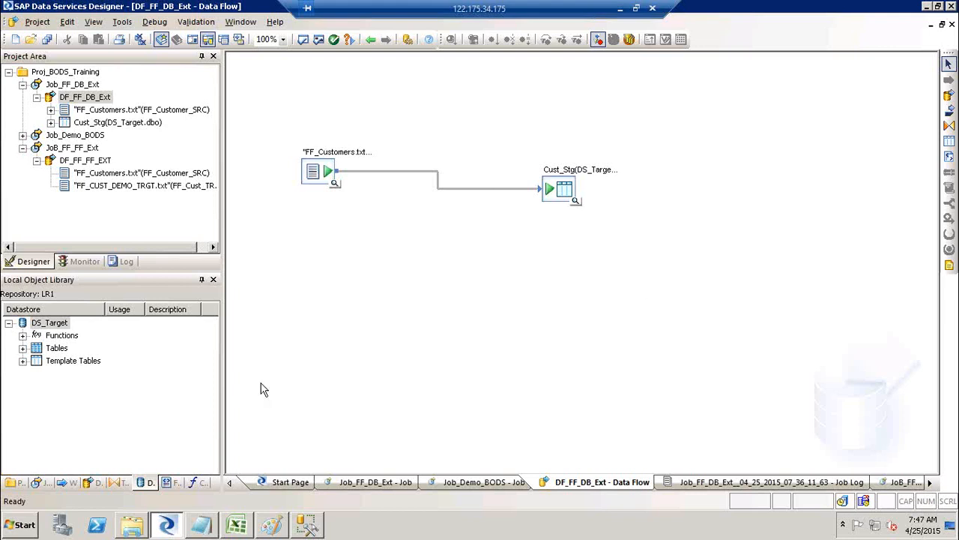
pyautogui.click(25, 525)
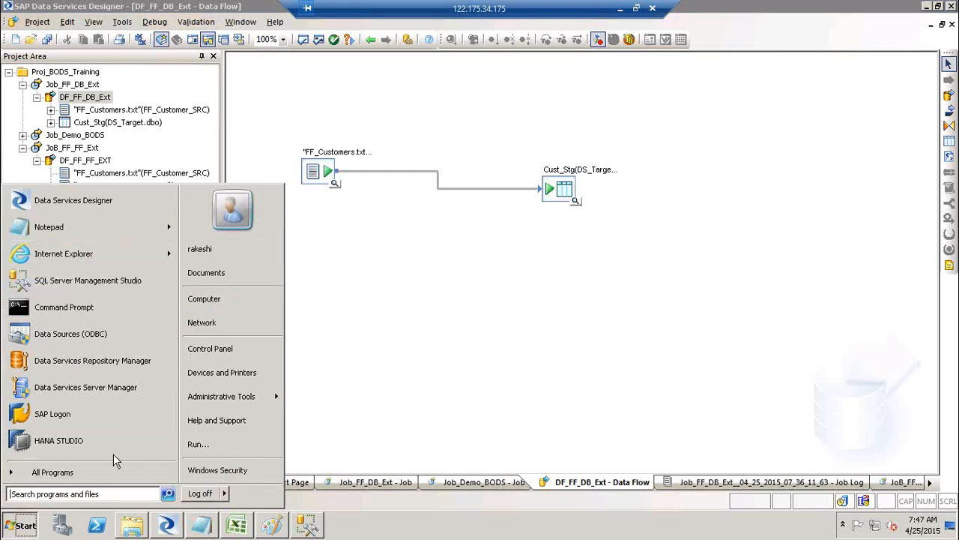
# Launch Microsoft Excel with a new blank workbook.
pyautogui.click(96, 494)
pyautogui.write('excel')
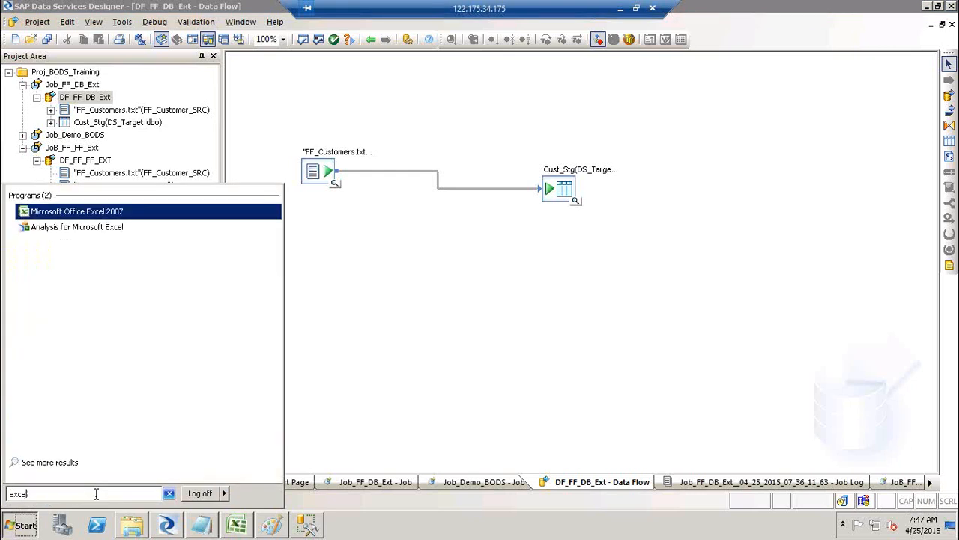
pyautogui.press('Return')
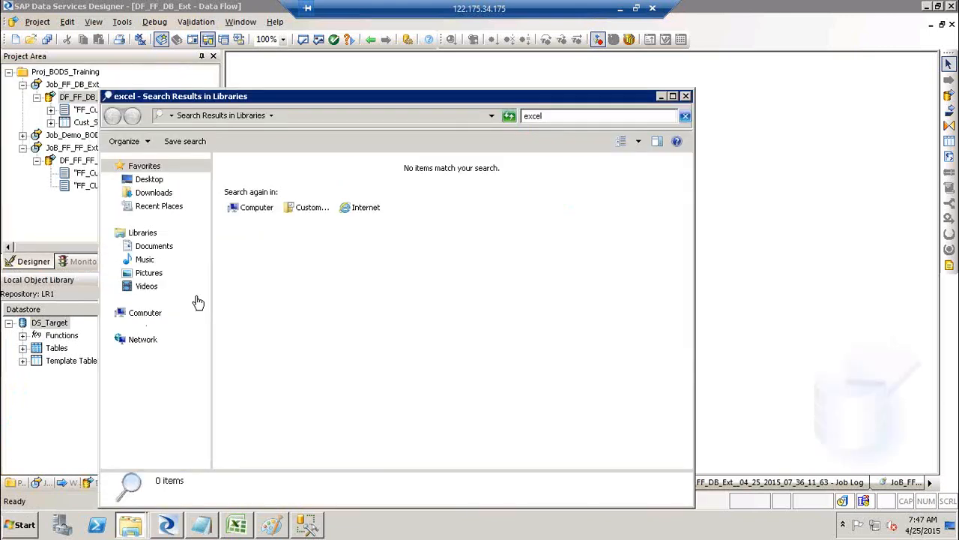
pyautogui.click(687, 99)
pyautogui.press('super+r')
pyautogui.press('Return')
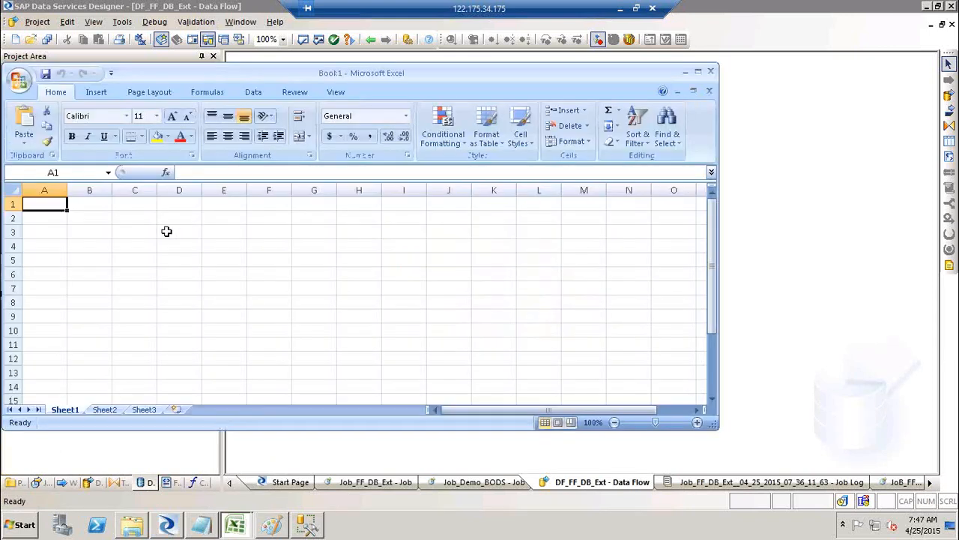
# Type headers Sno, Nam, Desgi, Emo No and Sal across A1:E1, then close Excel unsaved.
pyautogui.write('Sno')
pyautogui.press('Tab')
pyautogui.write('N')
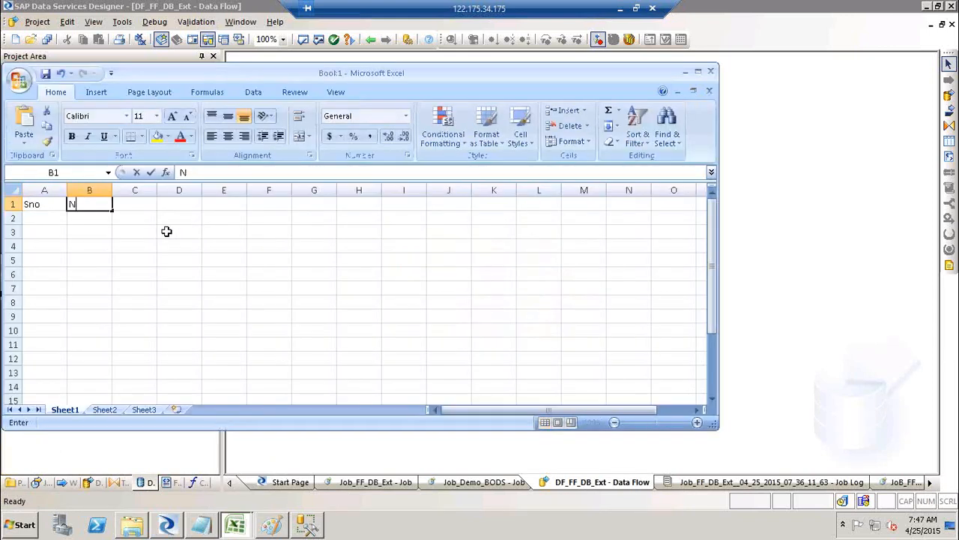
pyautogui.write('ma')
pyautogui.press('BackSpace')
pyautogui.press('BackSpace')
pyautogui.write('am')
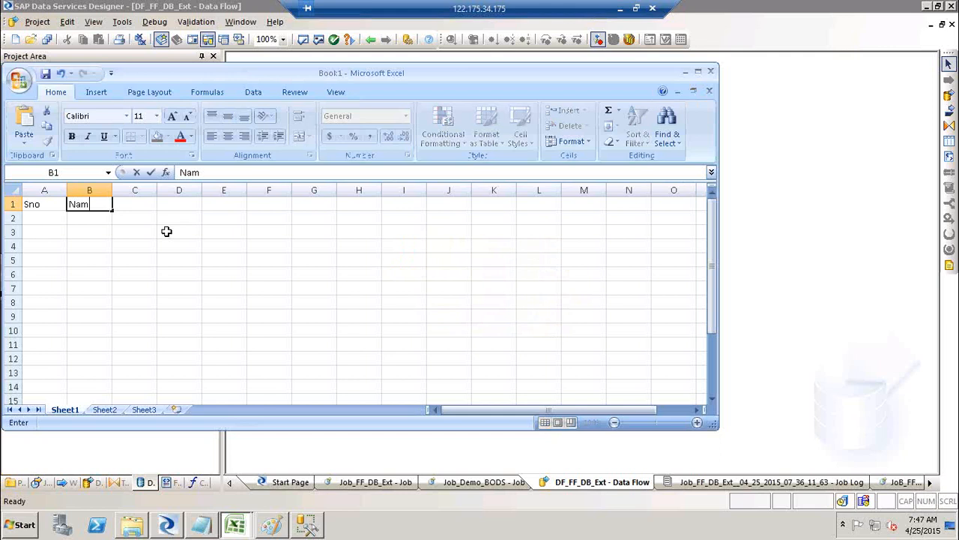
pyautogui.press('Tab')
pyautogui.write('Desgi')
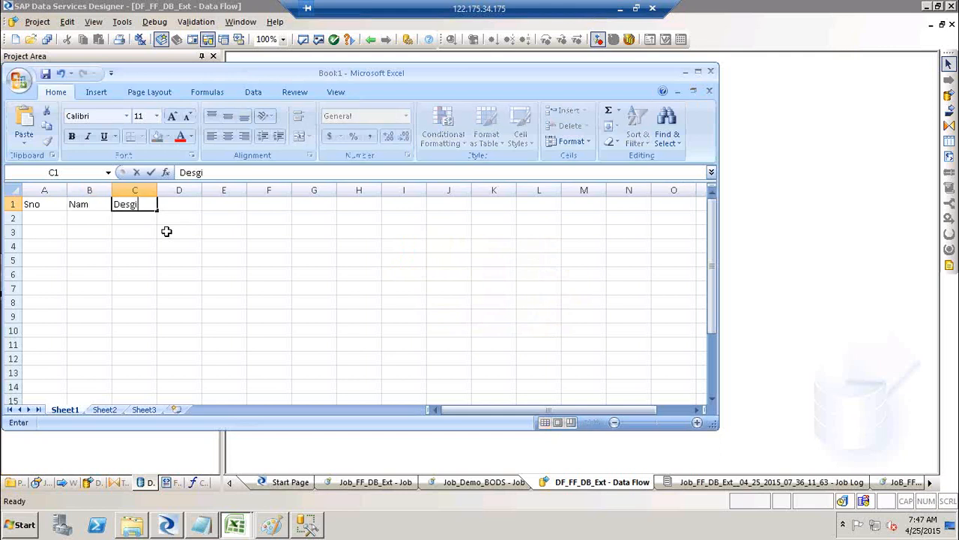
pyautogui.press('Tab')
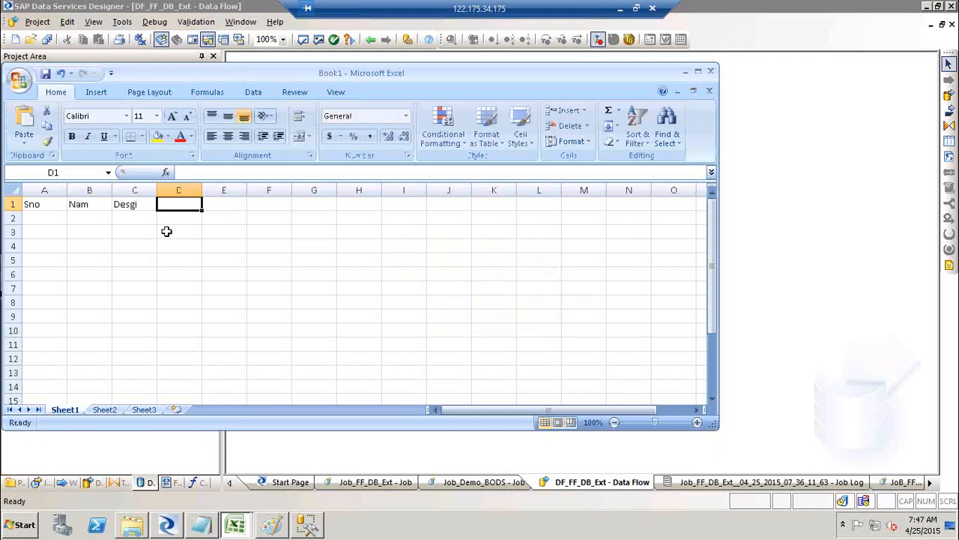
pyautogui.write('Emo No')
pyautogui.press('Tab')
pyautogui.write('Sal')
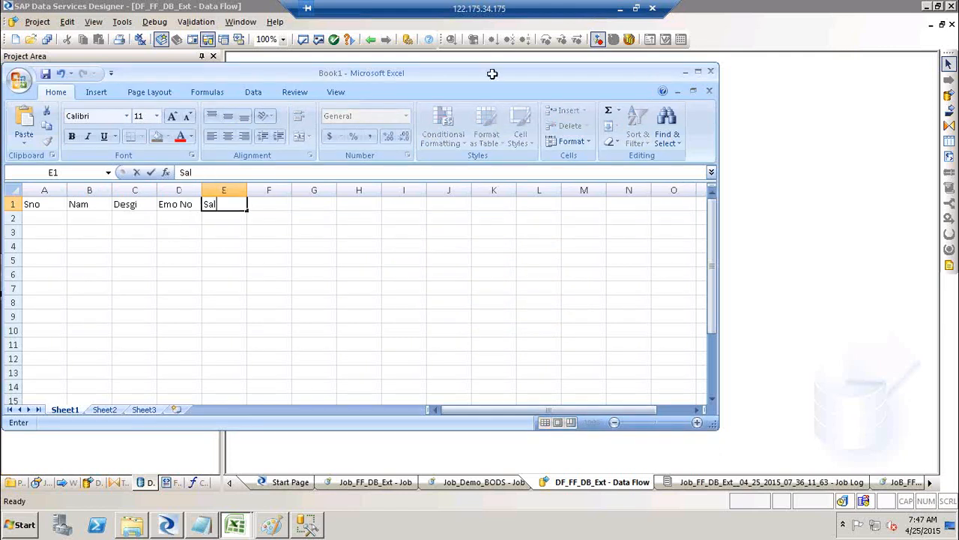
pyautogui.click(713, 73)
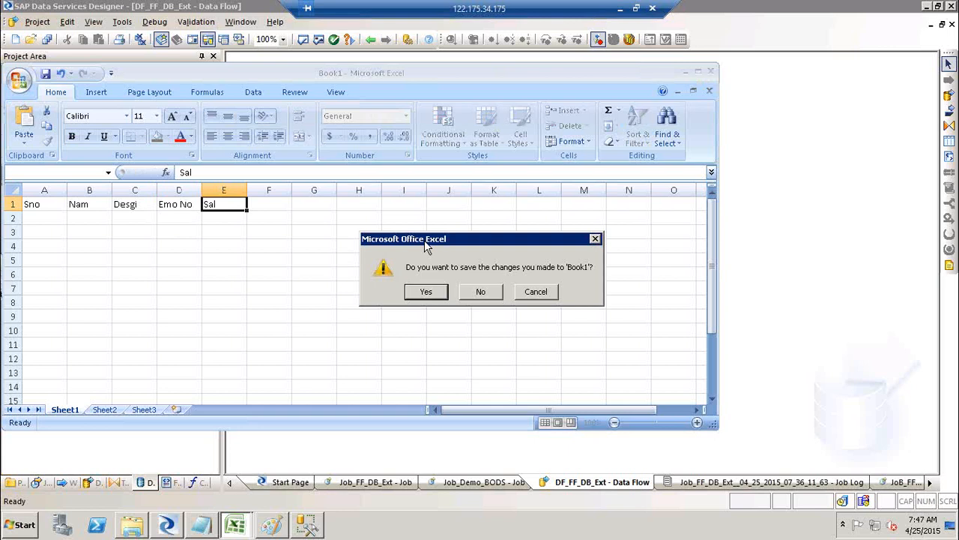
pyautogui.click(484, 292)
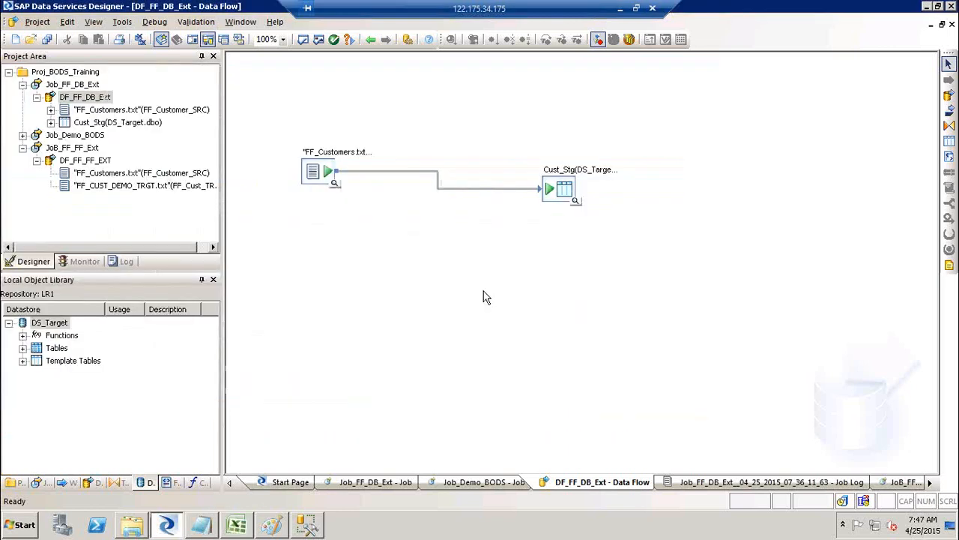
# Minimize all windows with Win+D to reveal the Windows desktop.
pyautogui.press('super+d')
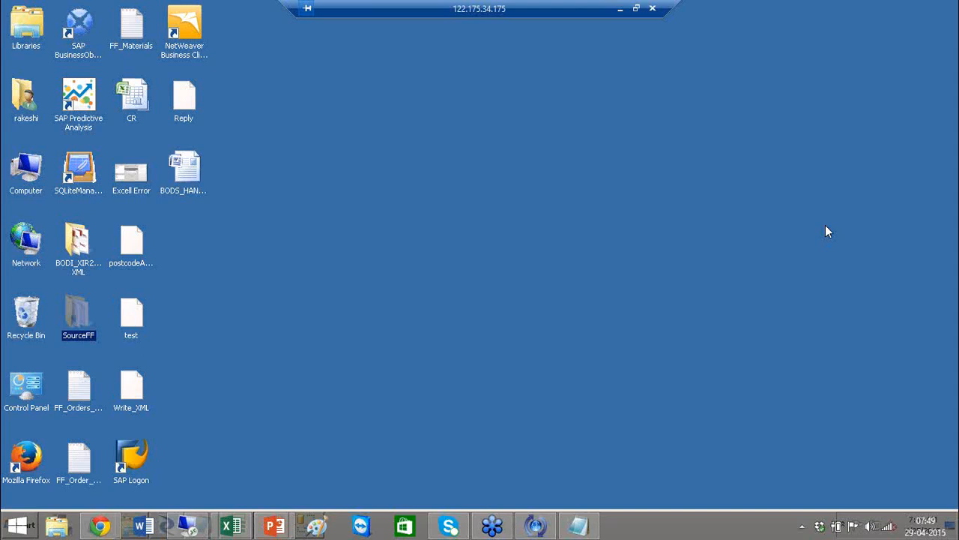
pyautogui.click(589, 159)
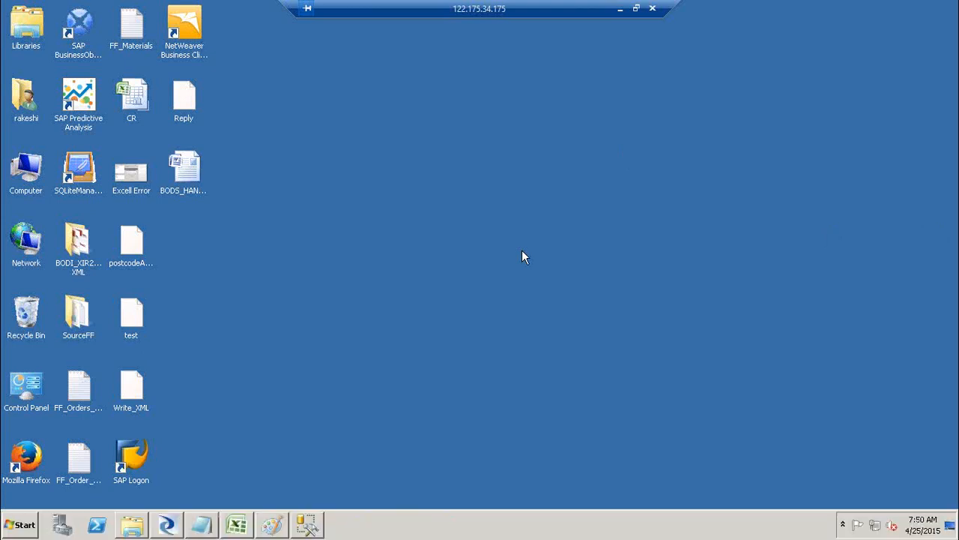
pyautogui.click(310, 521)
pyautogui.click(801, 125)
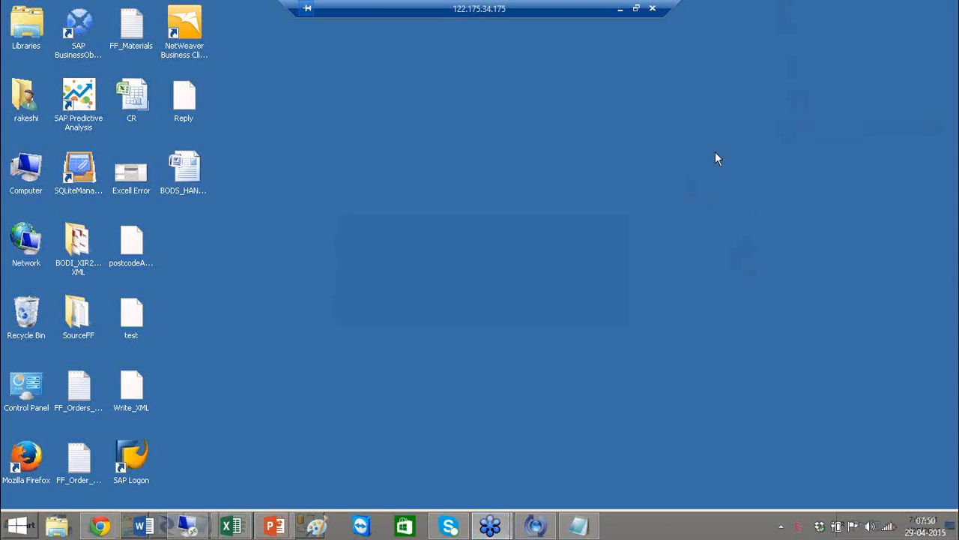